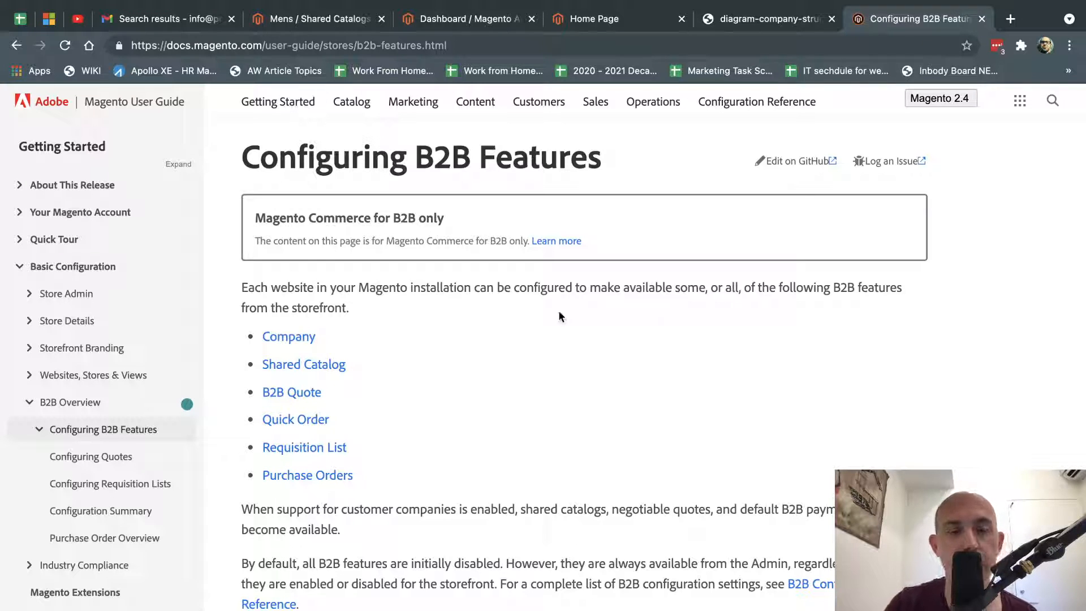
# Highlight the Shared Catalog and B2B Quote feature names in the user guide.
pyautogui.moveTo(396, 365); pyautogui.dragTo(252, 366)
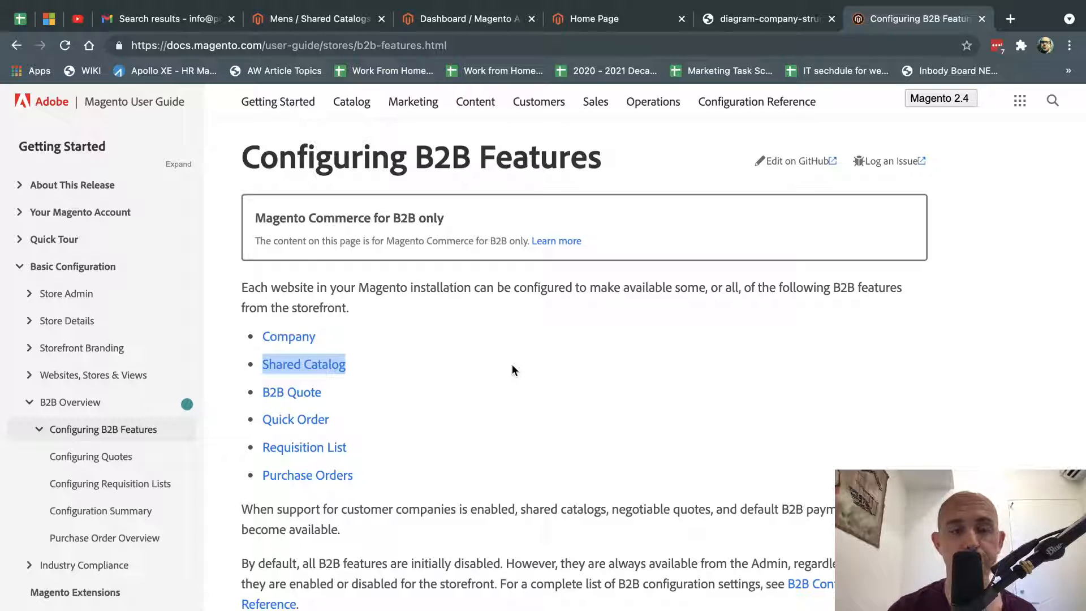
pyautogui.click(423, 383)
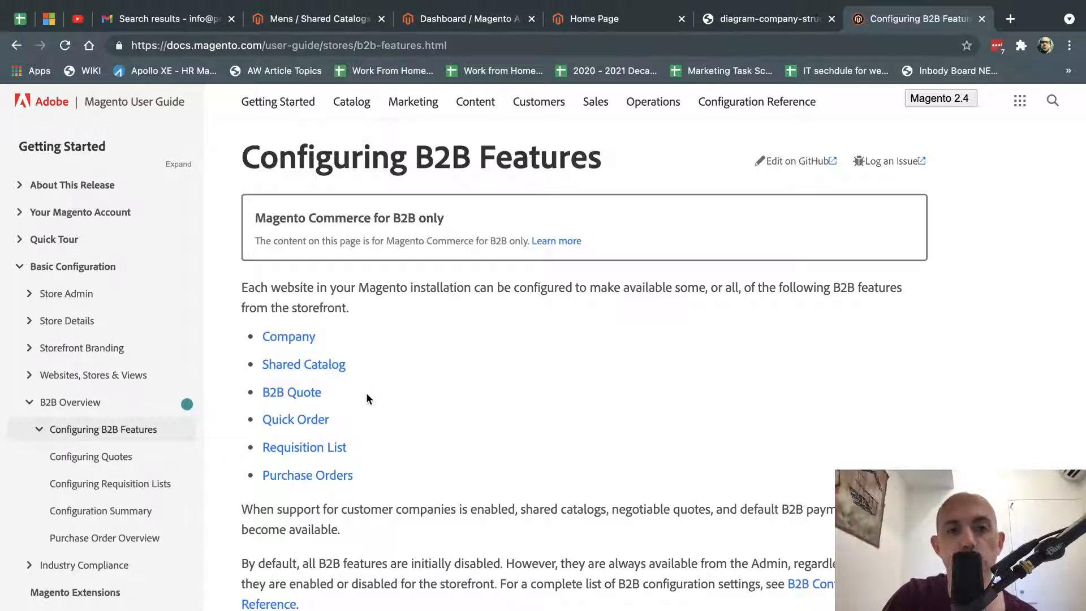
pyautogui.moveTo(367, 394); pyautogui.dragTo(253, 399)
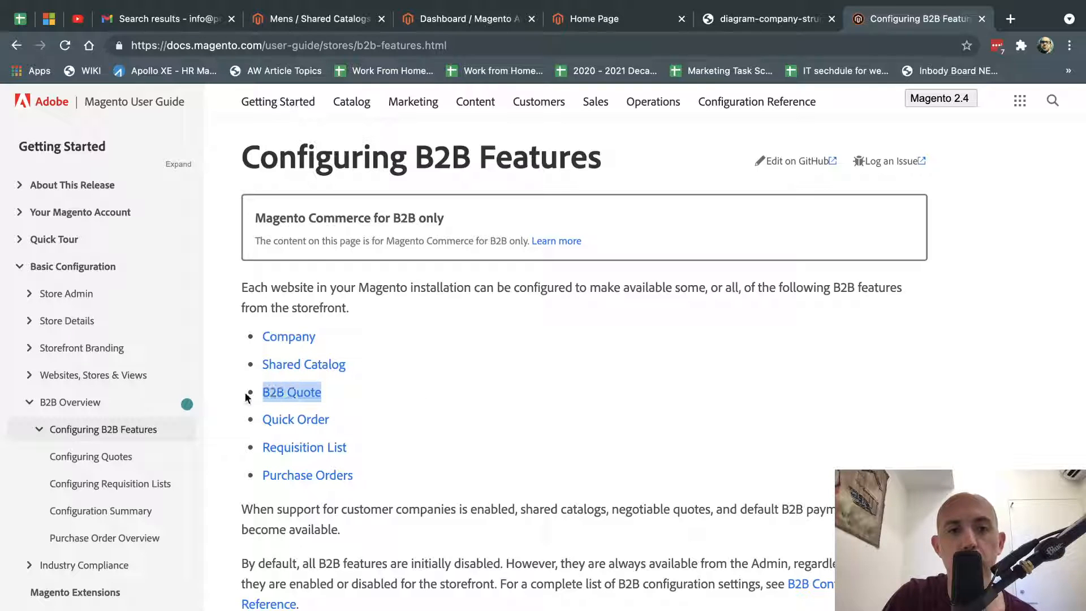
pyautogui.click(539, 387)
# Highlight Quick Order, Requisition List and Purchase Orders, then bring up the admin dashboard.
pyautogui.moveTo(329, 418); pyautogui.dragTo(252, 417)
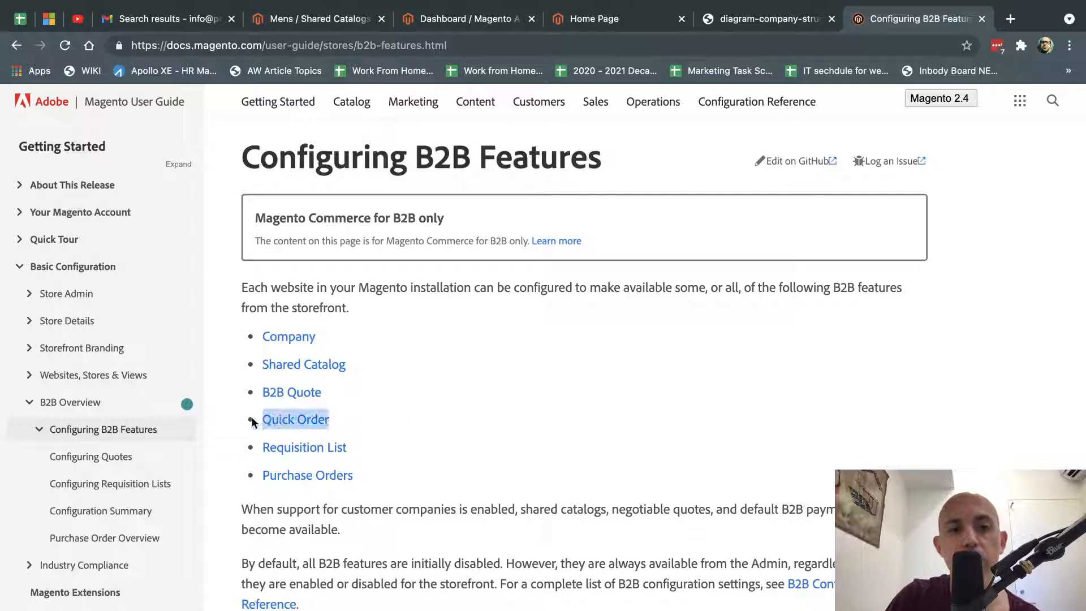
pyautogui.click(548, 417)
pyautogui.moveTo(347, 447); pyautogui.dragTo(252, 447)
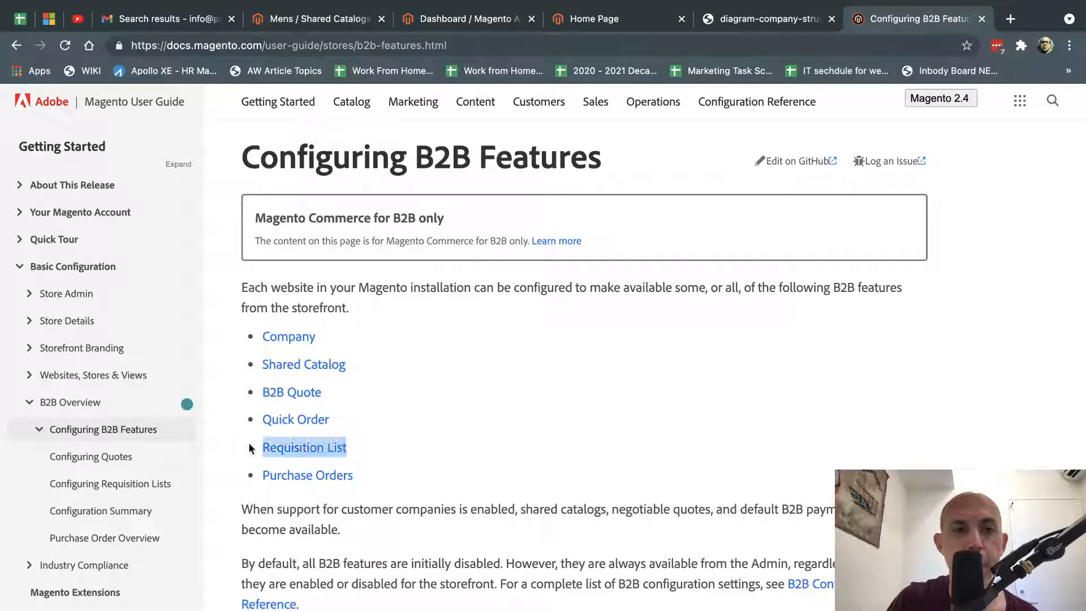
pyautogui.click(472, 425)
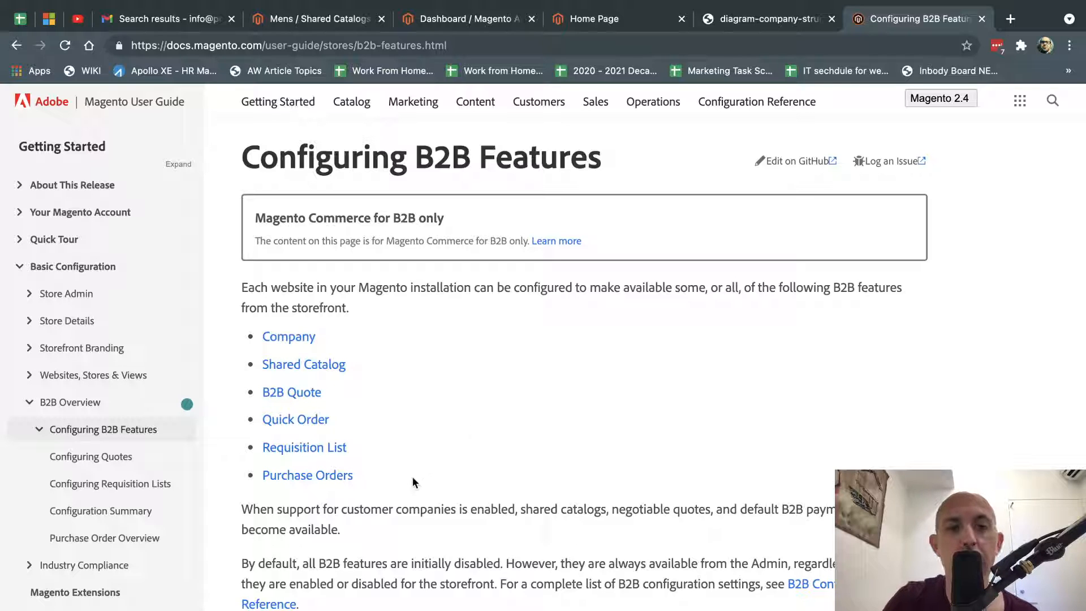
pyautogui.moveTo(413, 478); pyautogui.dragTo(262, 476)
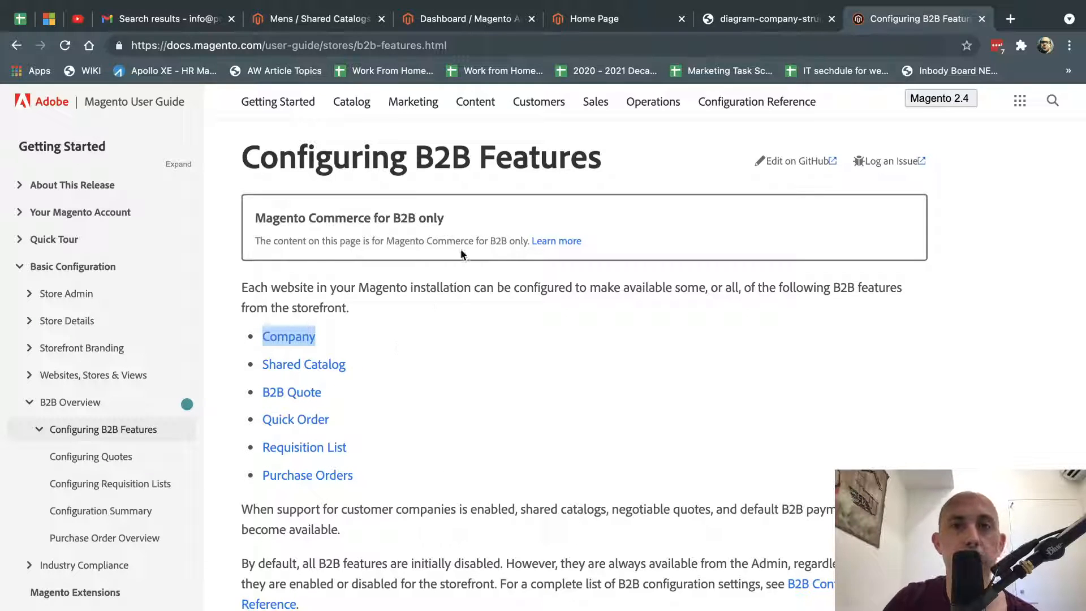
pyautogui.click(458, 19)
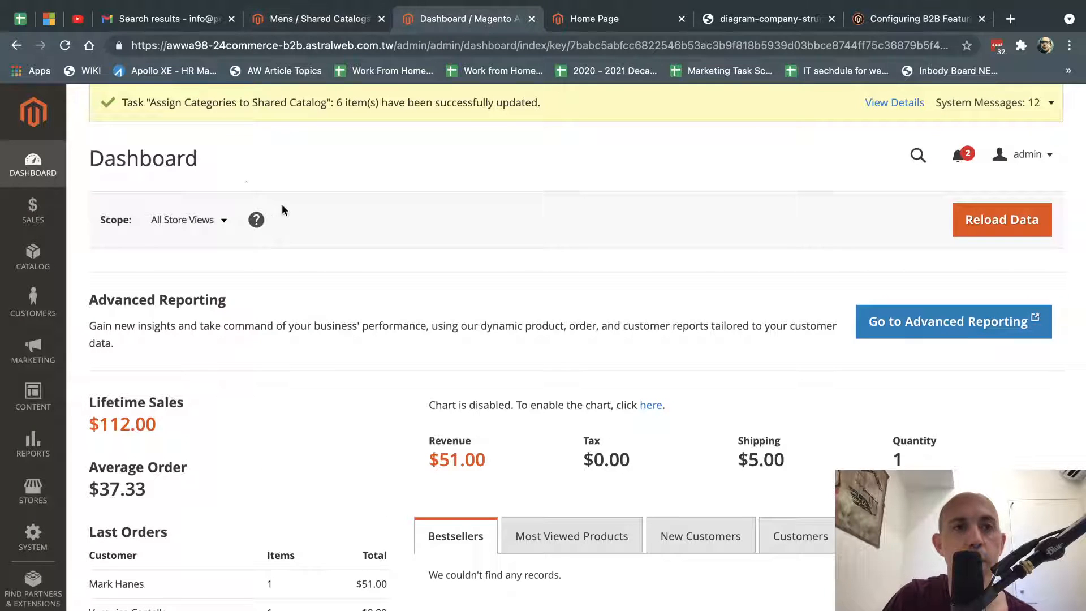
# Go to Customers > Companies in the admin.
pyautogui.click(31, 214)
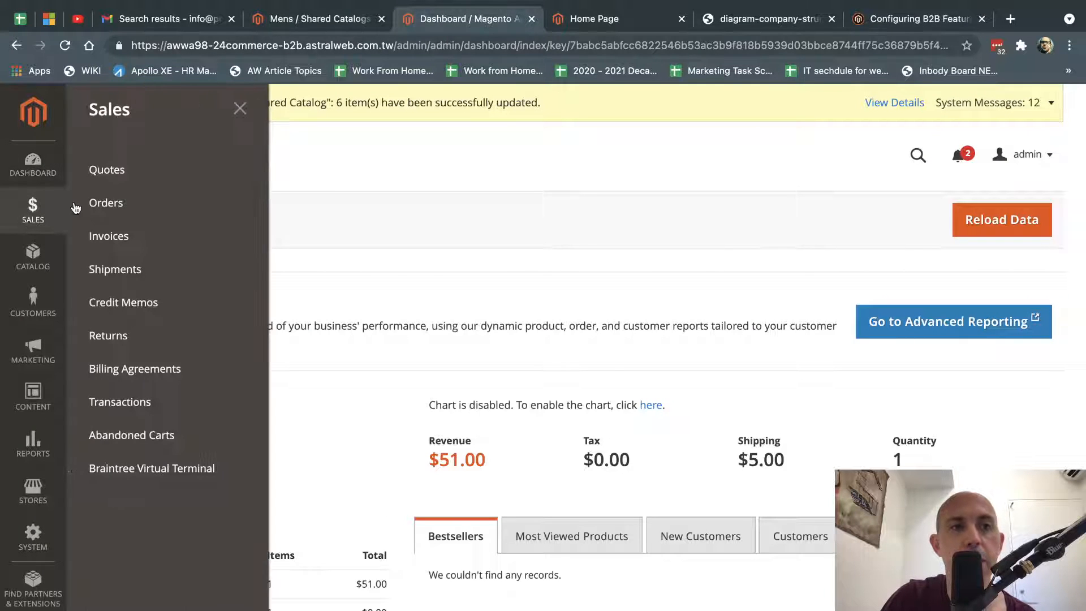
pyautogui.click(34, 305)
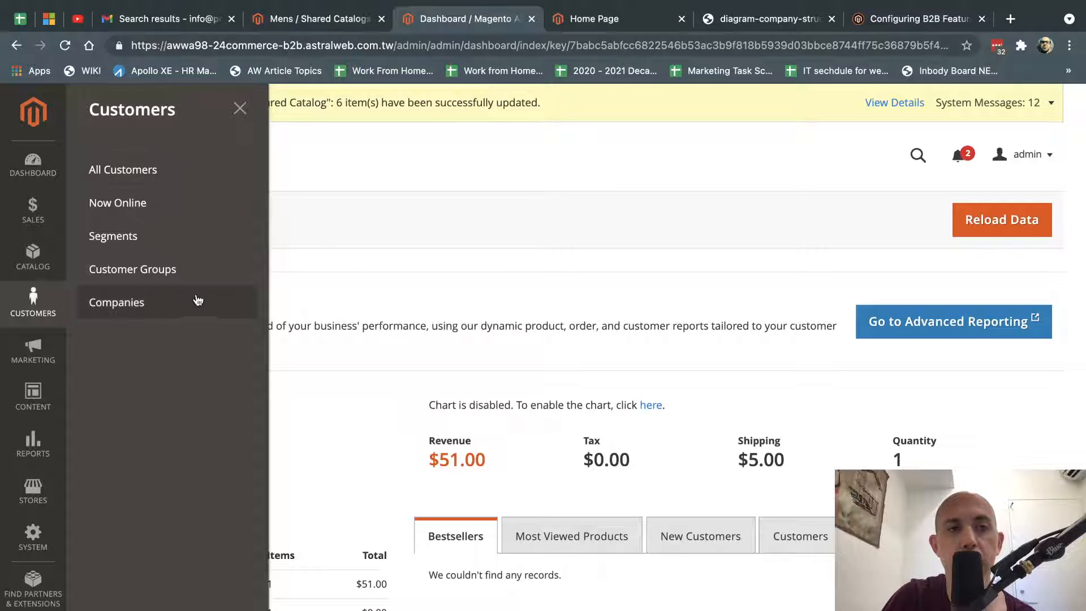
pyautogui.click(165, 308)
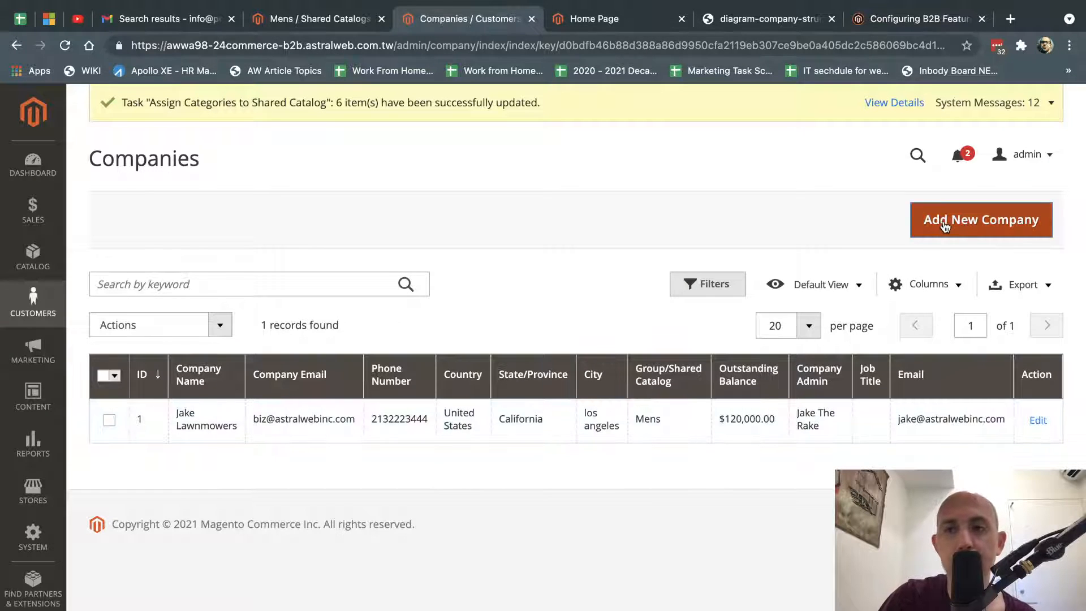
# Check the storefront's Create an Account options, then return to the Companies grid.
pyautogui.click(608, 18)
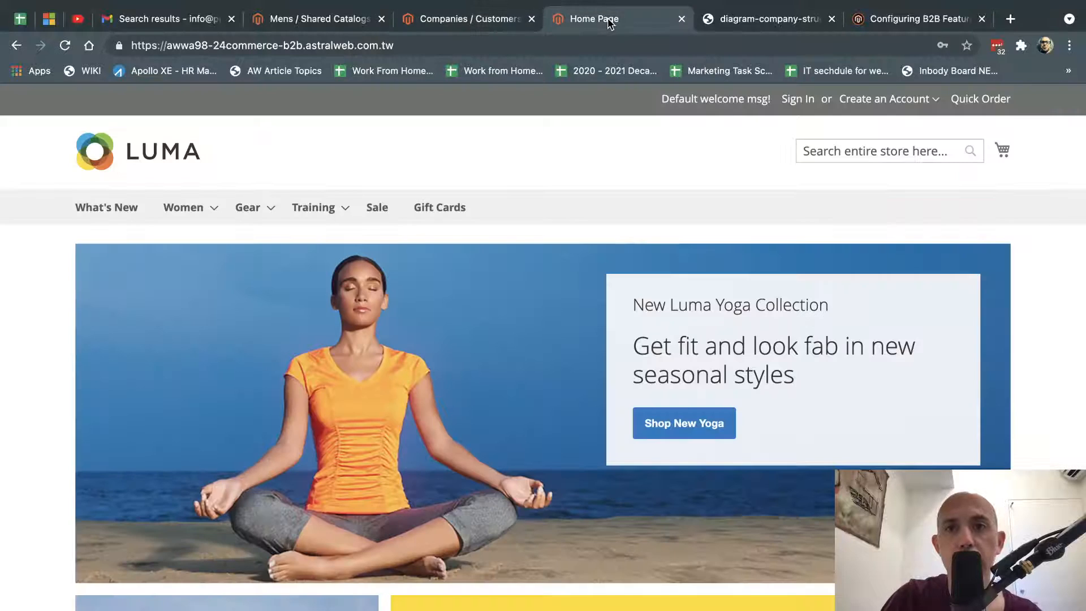
pyautogui.click(867, 99)
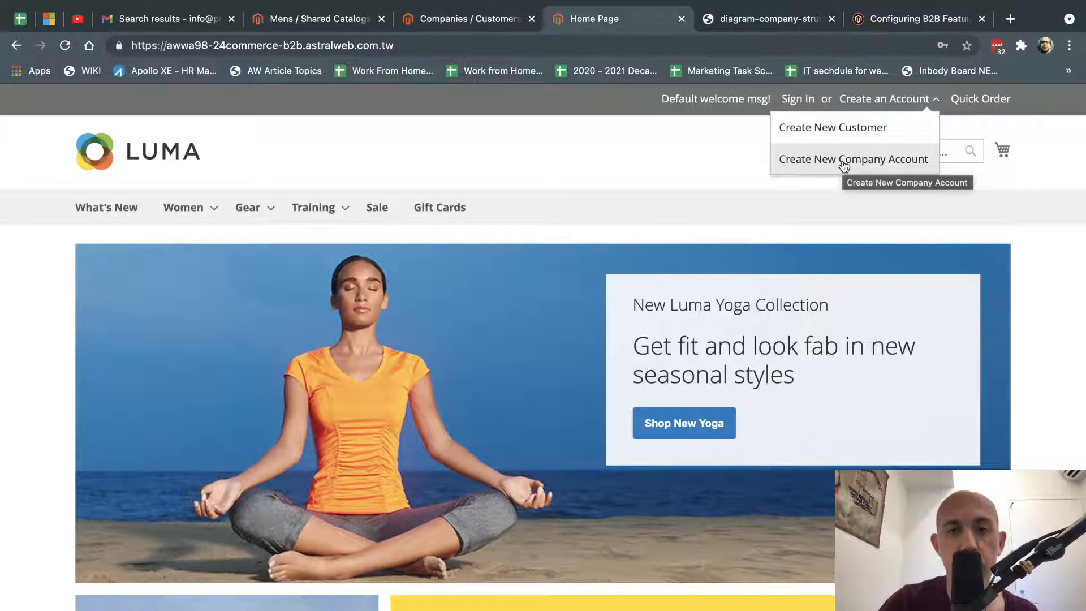
pyautogui.click(628, 195)
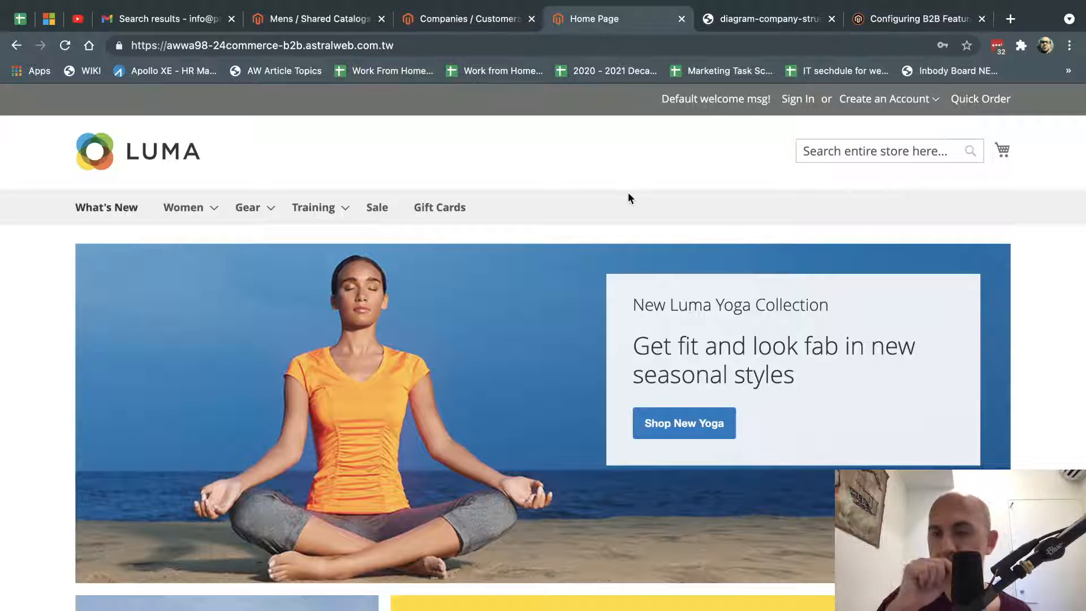
pyautogui.click(457, 20)
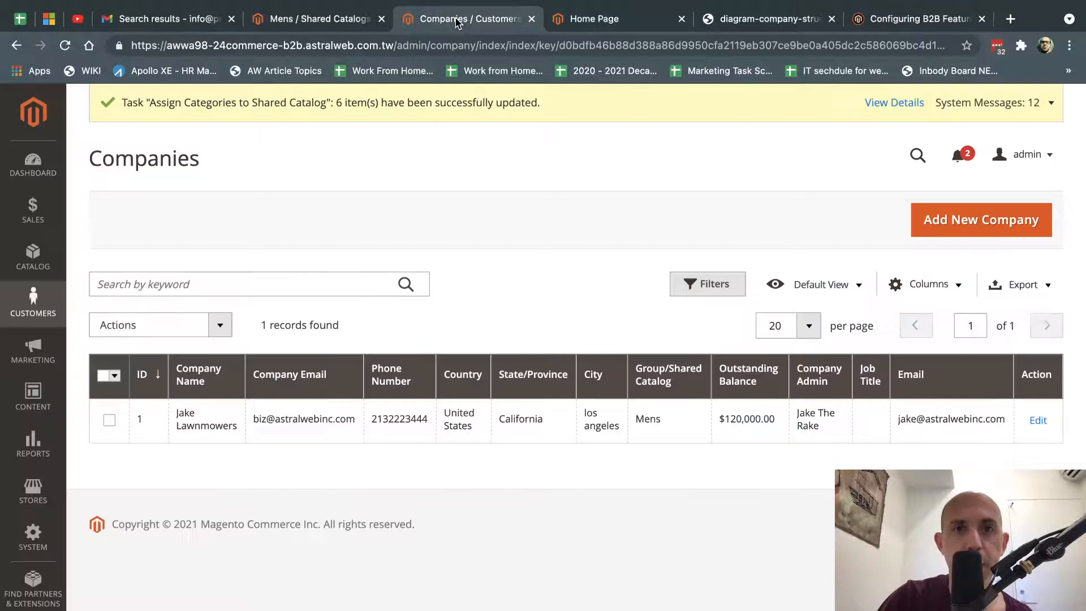
# Edit the company row, glancing again at the storefront's account creation menu.
pyautogui.click(1038, 419)
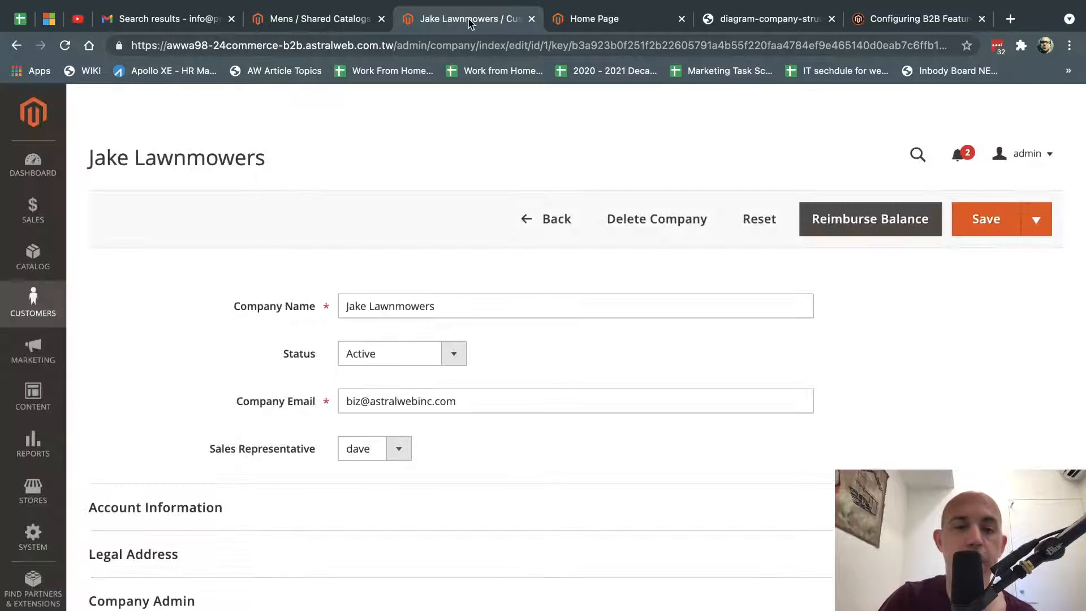
pyautogui.click(621, 20)
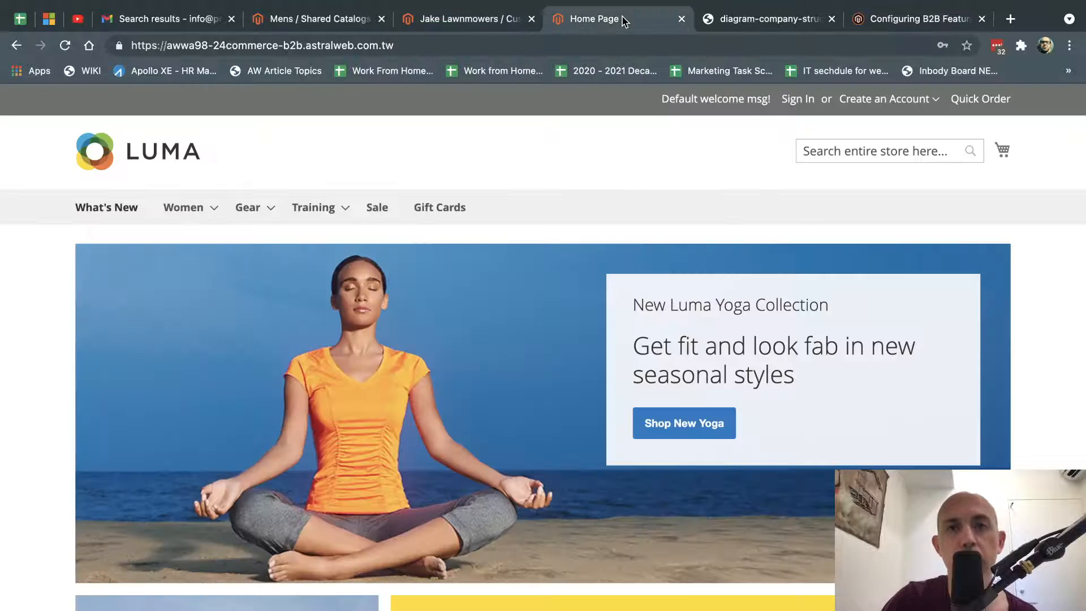
pyautogui.click(887, 106)
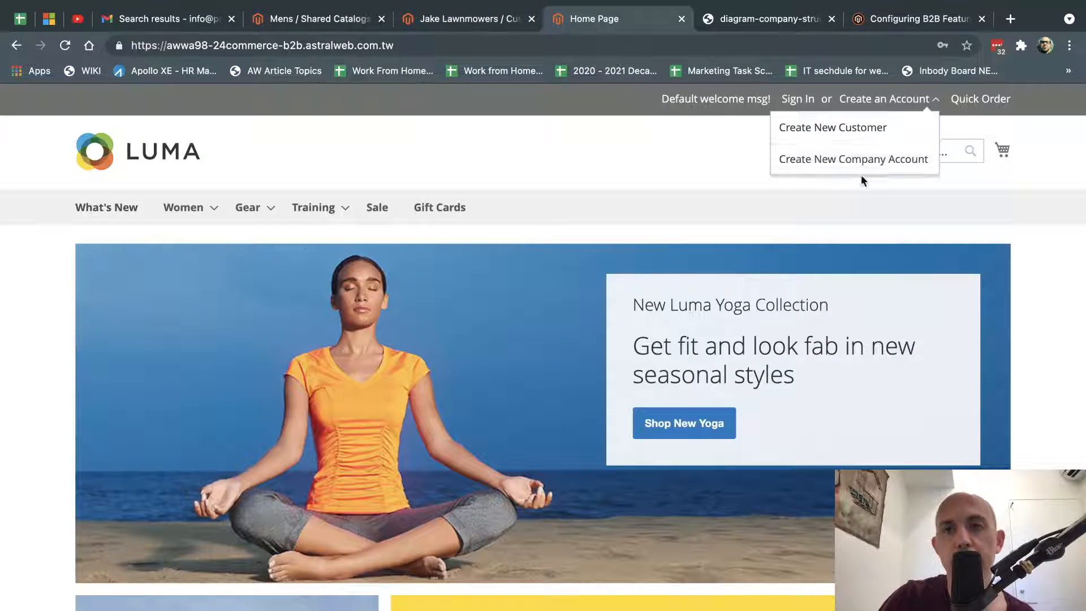
pyautogui.click(456, 21)
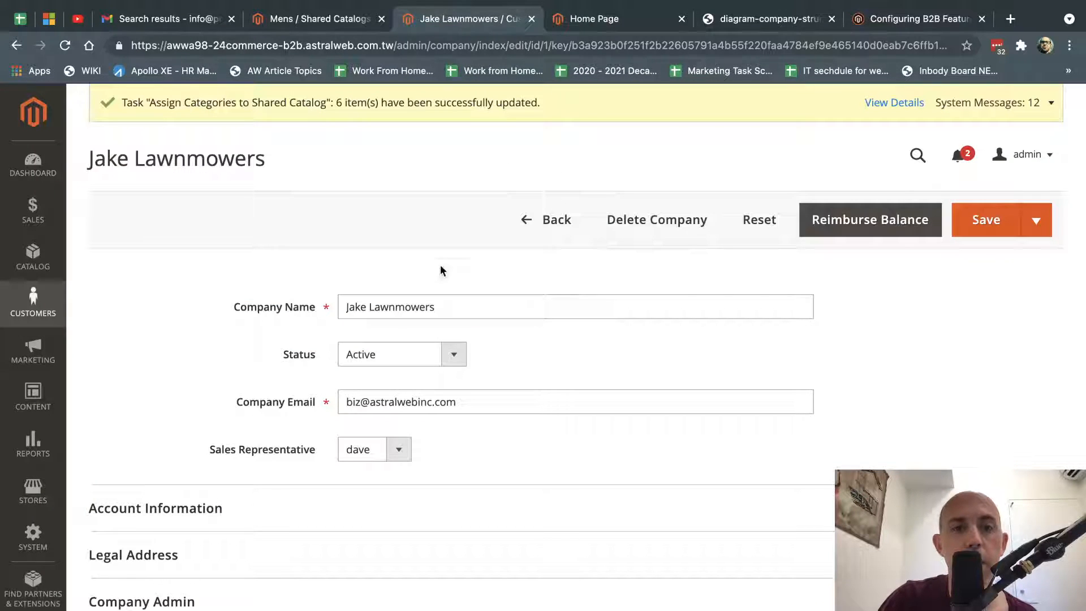
# Review the company name and keep the current Sales Representative selection.
pyautogui.moveTo(355, 307); pyautogui.dragTo(470, 304)
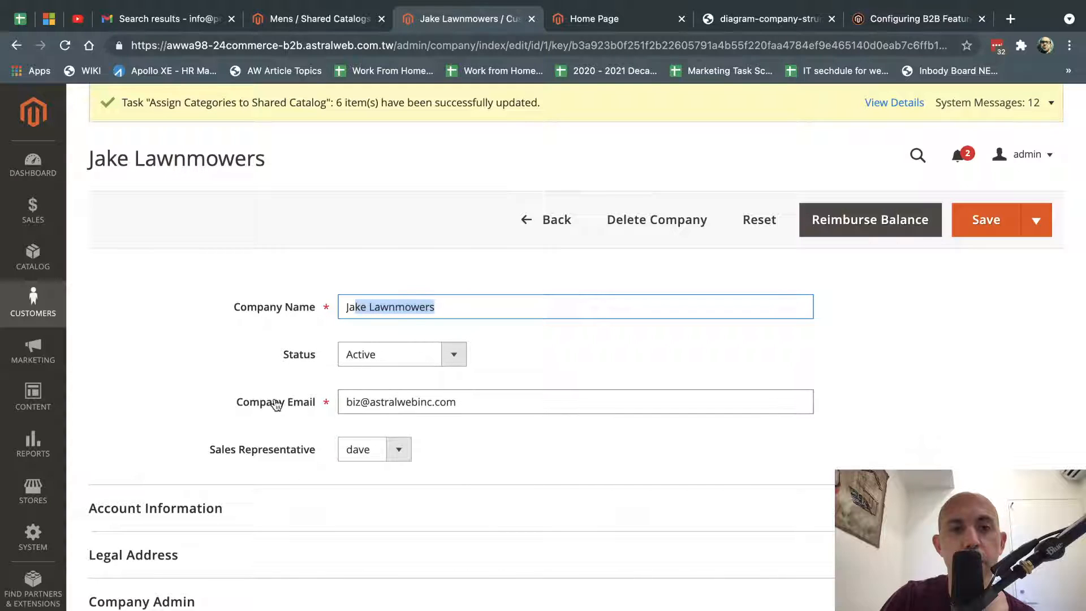
pyautogui.click(277, 460)
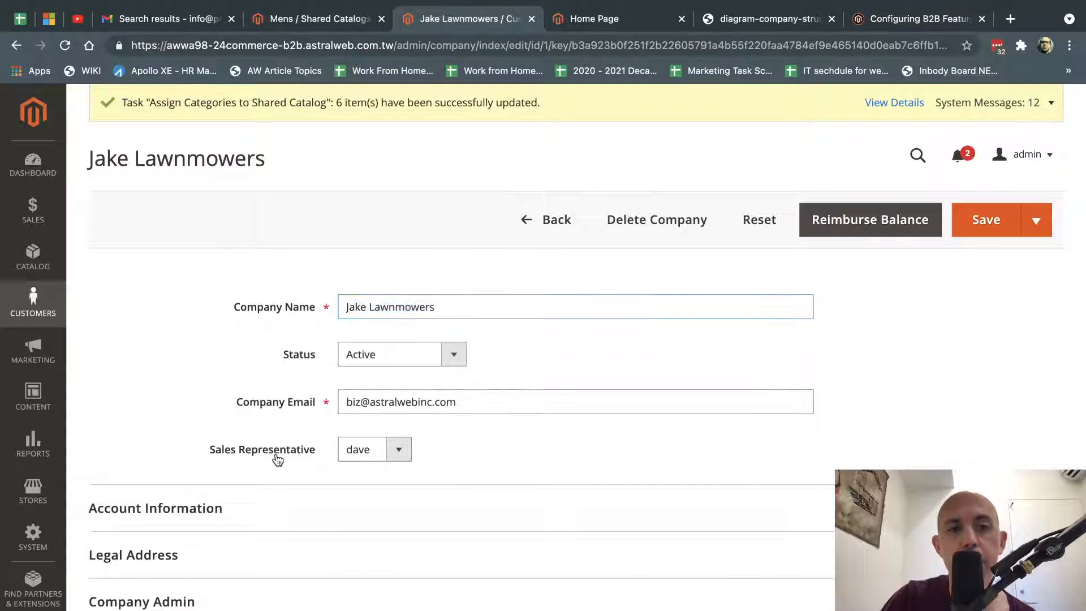
pyautogui.moveTo(227, 456); pyautogui.dragTo(306, 452)
pyautogui.click(371, 450)
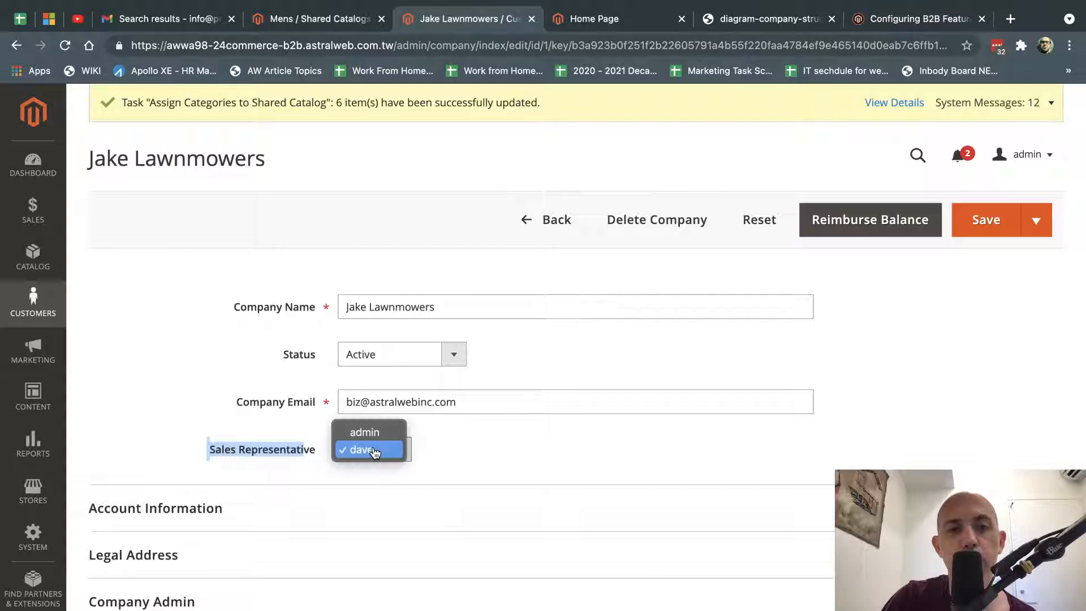
pyautogui.click(411, 447)
pyautogui.click(405, 451)
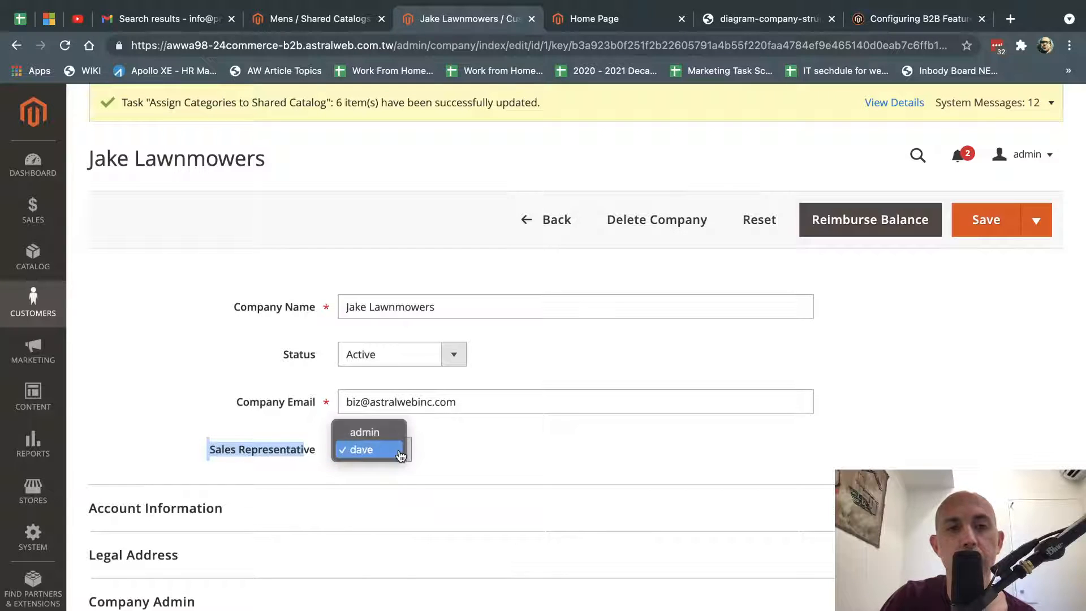
pyautogui.click(404, 452)
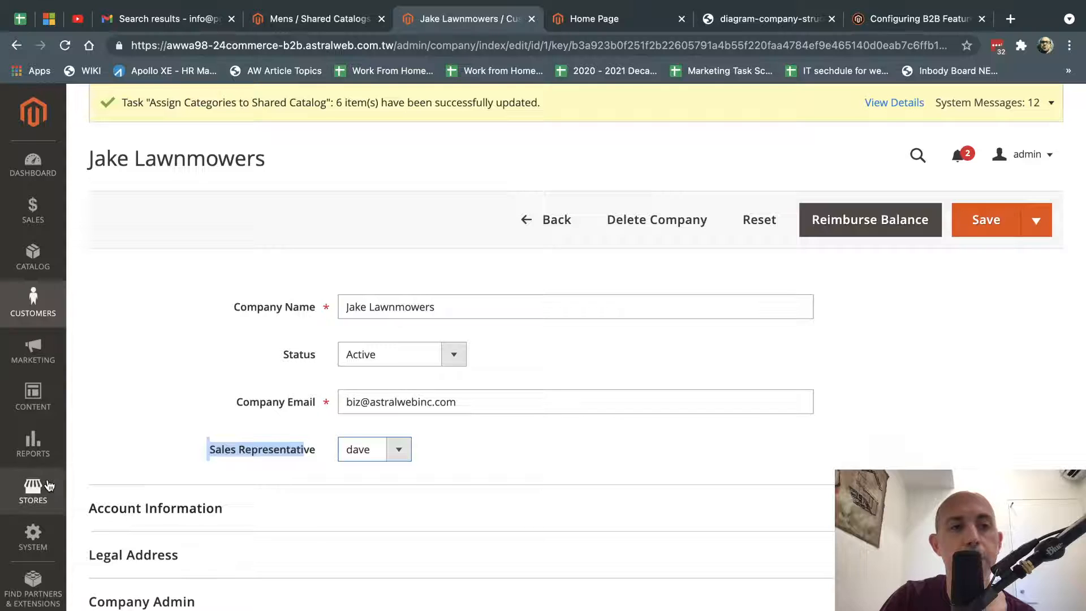
# Open System > All Users in a new tab, then return to the company form.
pyautogui.click(33, 539)
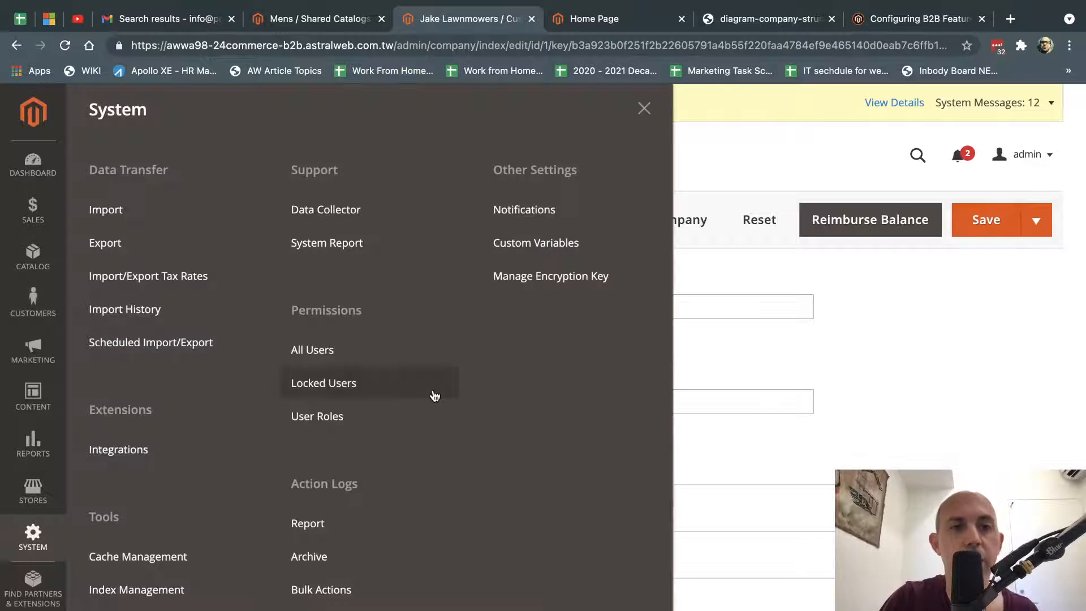
pyautogui.keyDown('super'); pyautogui.click(360, 349); pyautogui.keyUp('super')
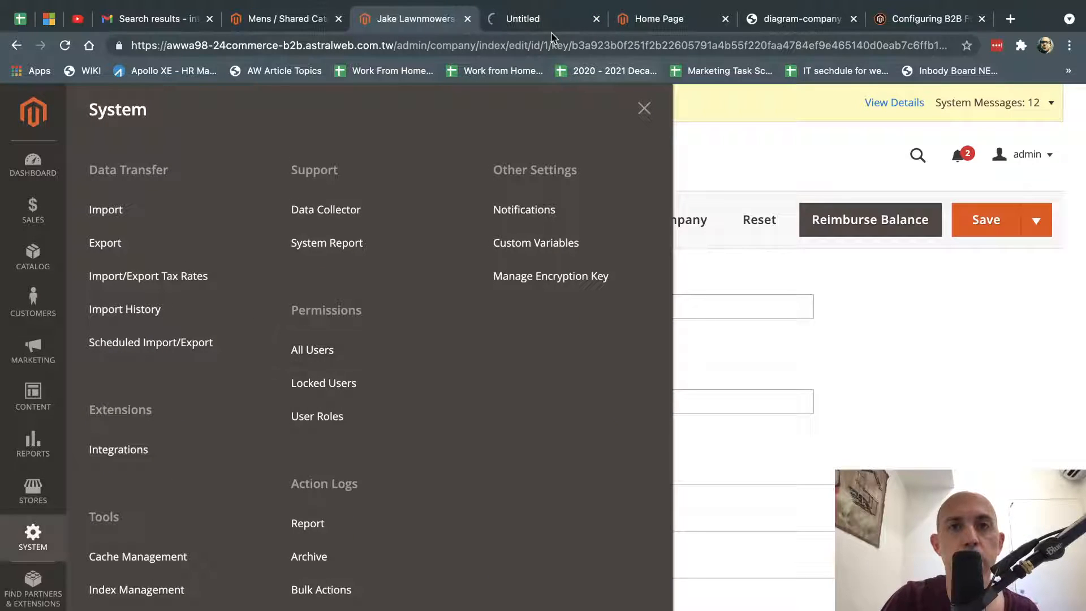
pyautogui.click(538, 18)
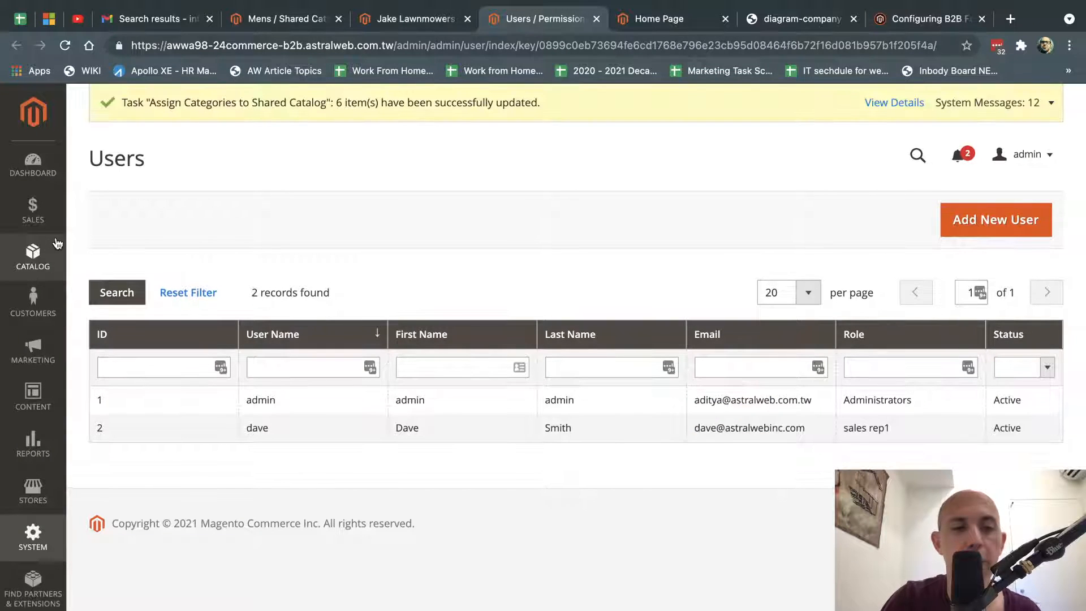
pyautogui.click(416, 17)
pyautogui.click(749, 167)
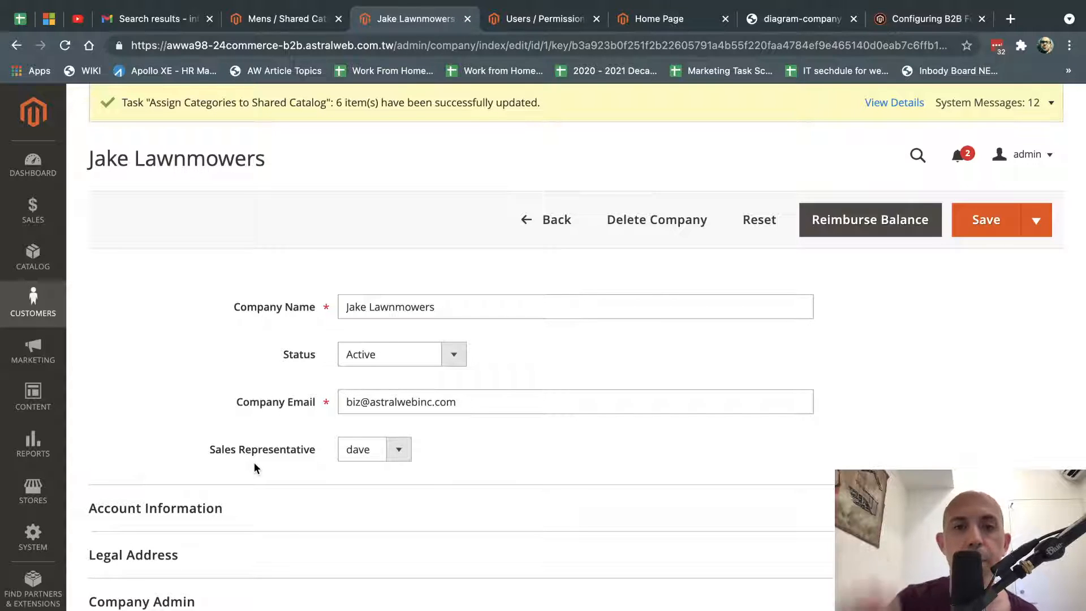
pyautogui.scroll(-3, 478, 430)
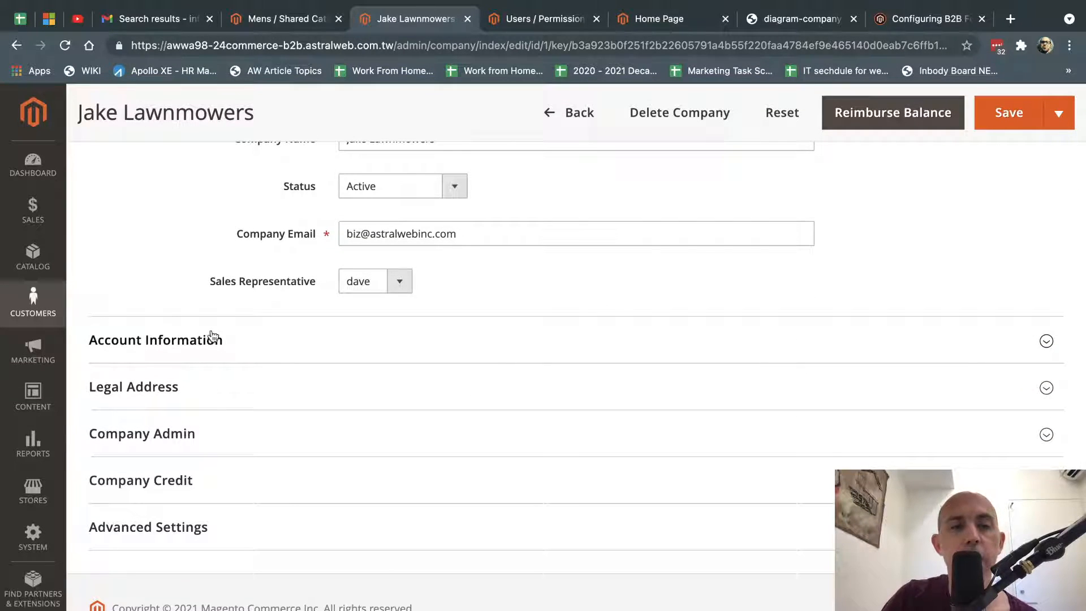
# Expand the Account Information and Company Admin sections of the company record.
pyautogui.click(215, 344)
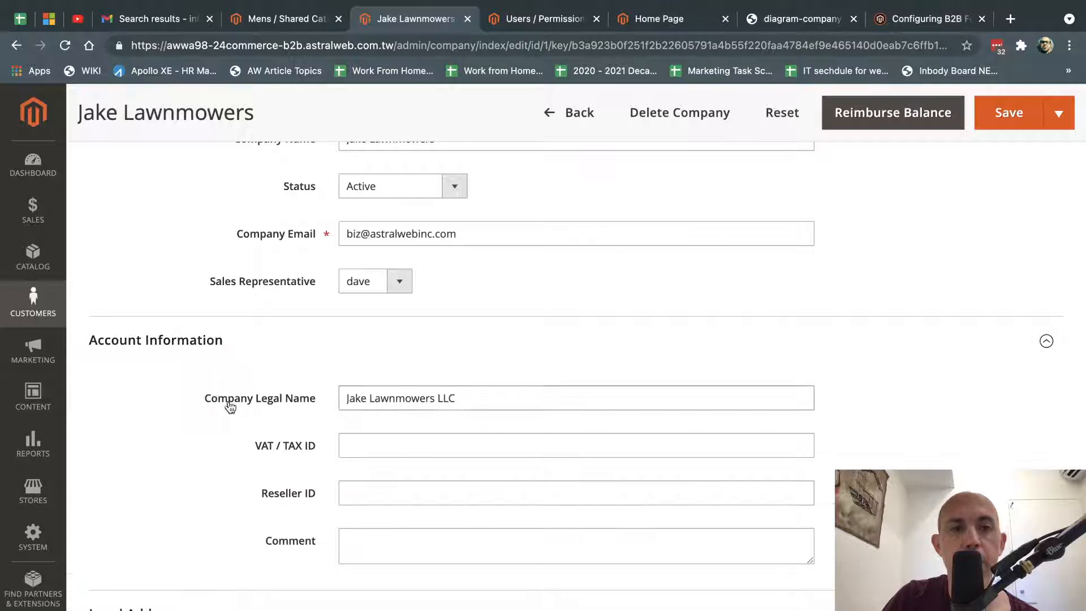
pyautogui.scroll(-4, 395, 409)
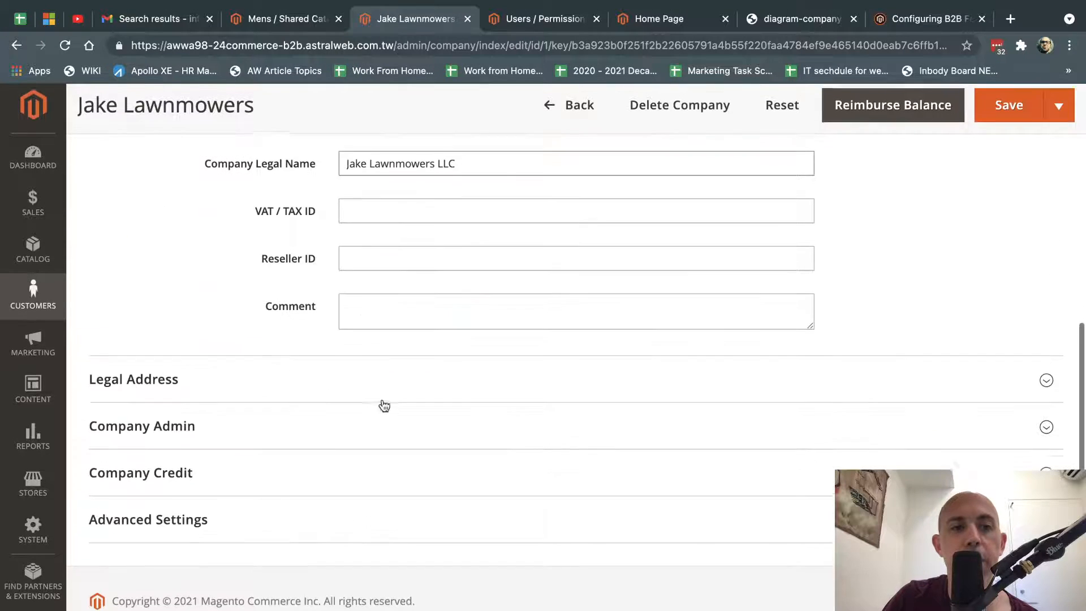
pyautogui.click(257, 445)
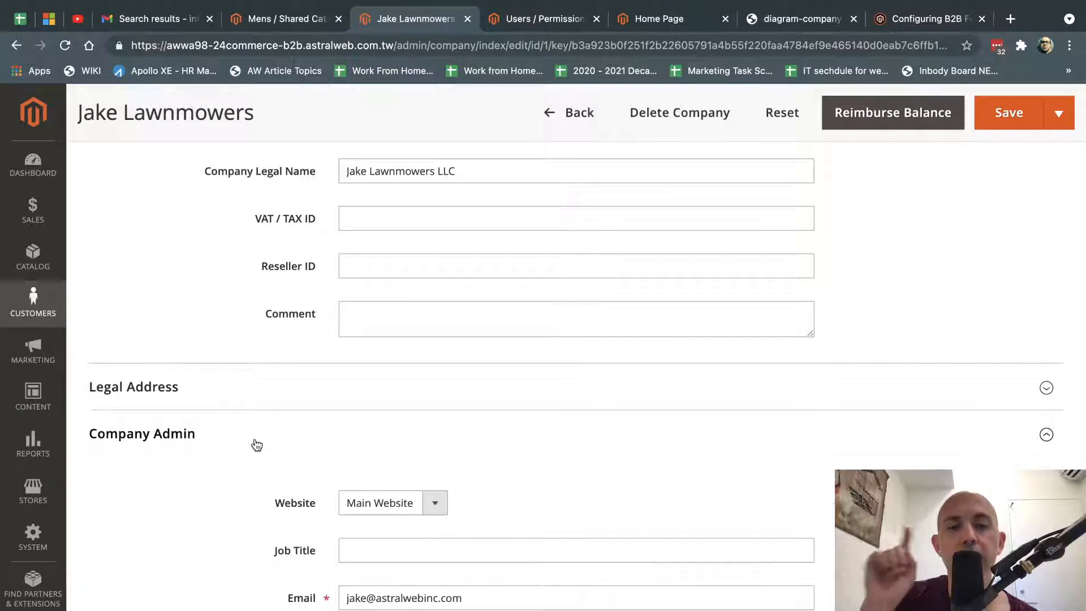
# Look at the company structure diagram, then return to the company page.
pyautogui.click(778, 23)
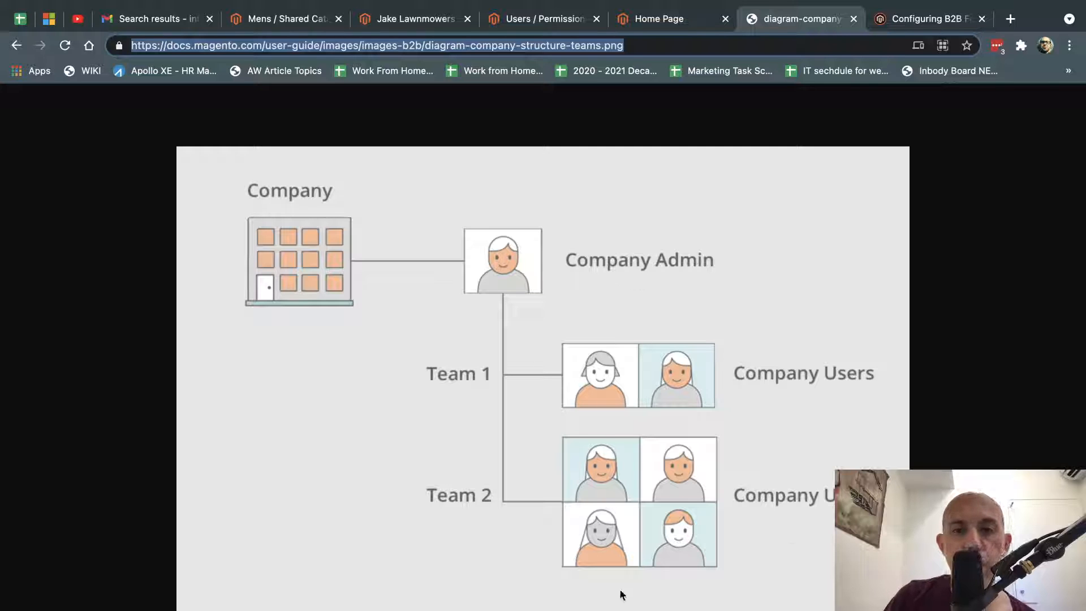
pyautogui.click(636, 22)
pyautogui.click(537, 22)
pyautogui.click(388, 23)
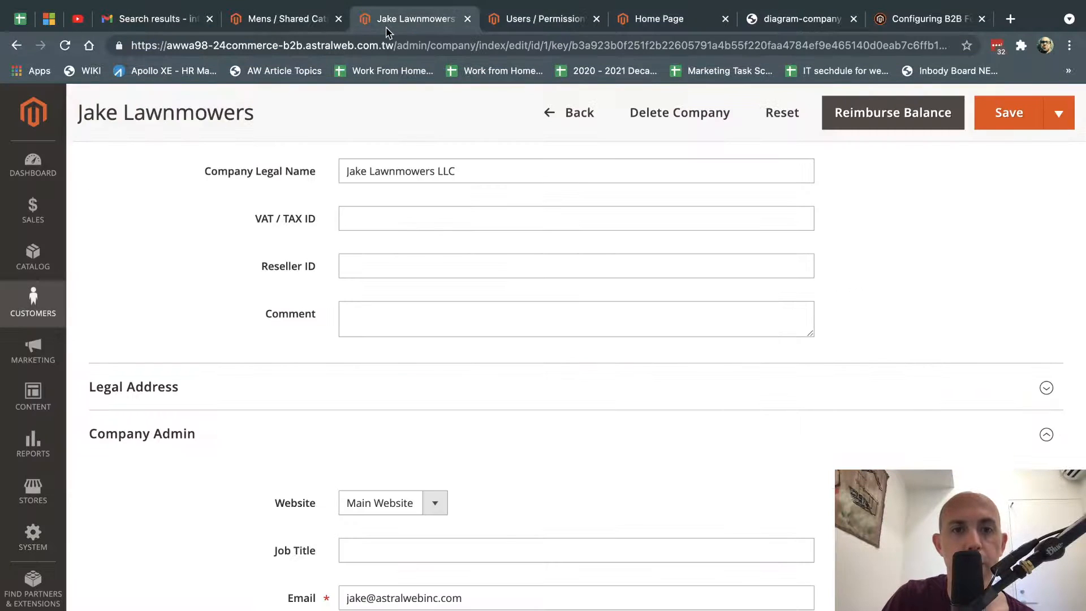
pyautogui.scroll(-9, 332, 416)
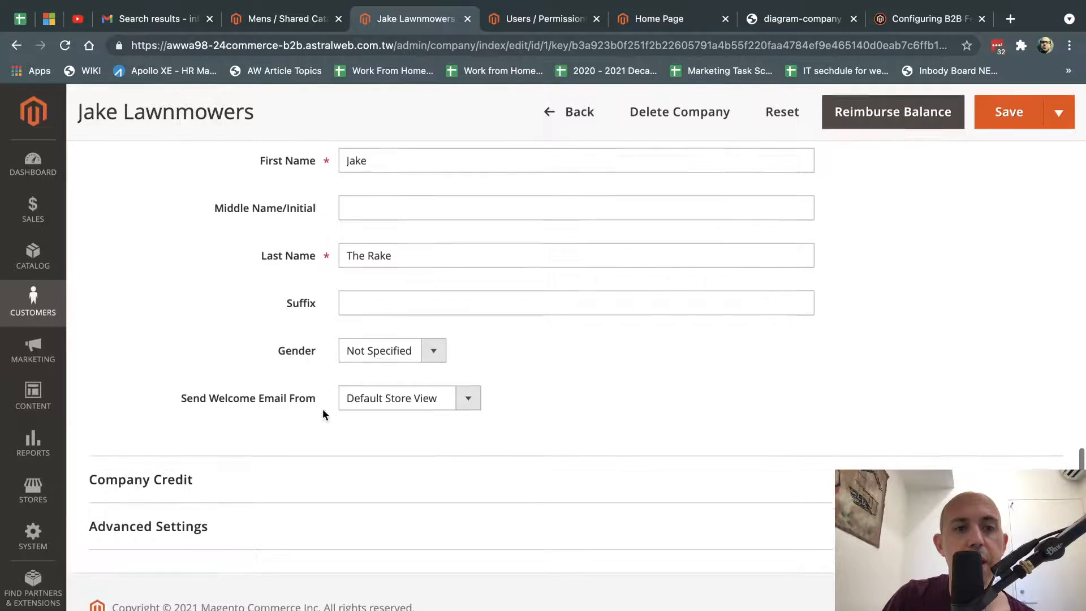
# Expand Company Credit and review the $50,000.00 limit, balances and credit history.
pyautogui.click(235, 485)
pyautogui.scroll(-4, 235, 485)
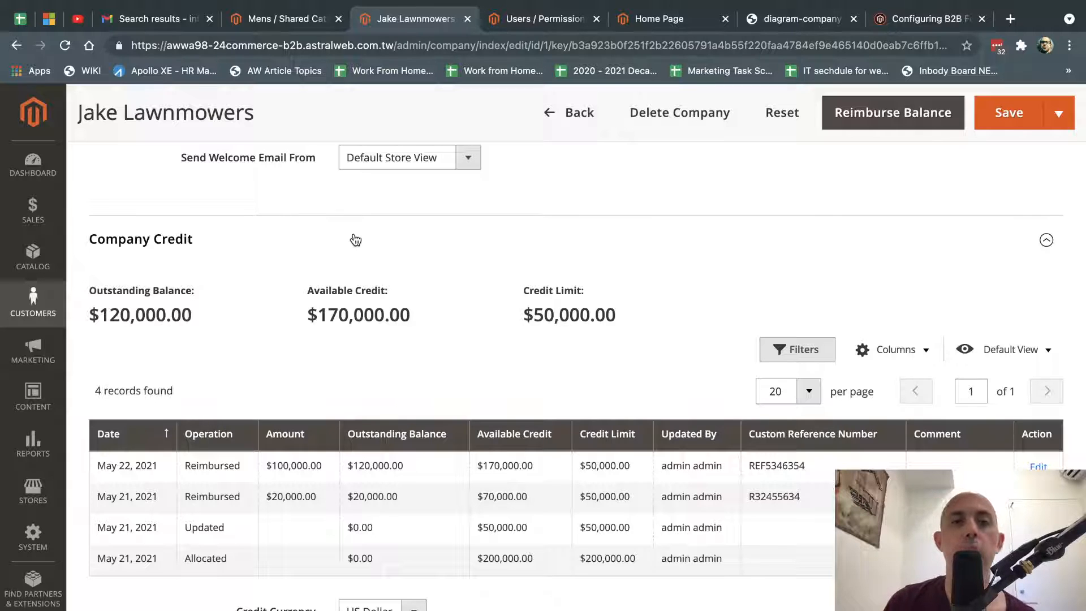
pyautogui.scroll(-3, 468, 305)
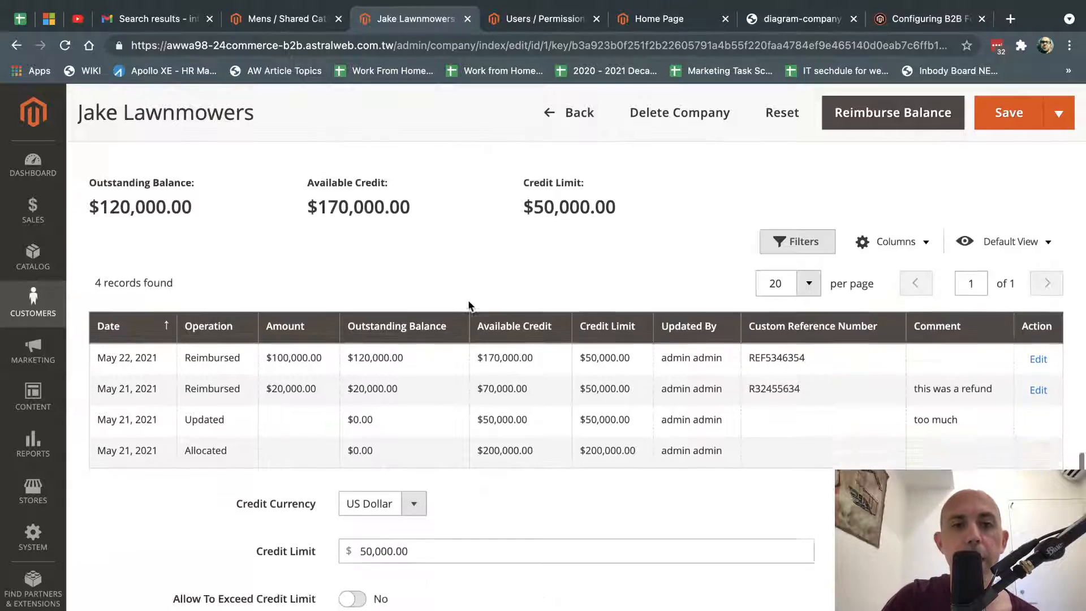
pyautogui.scroll(3, 430, 478)
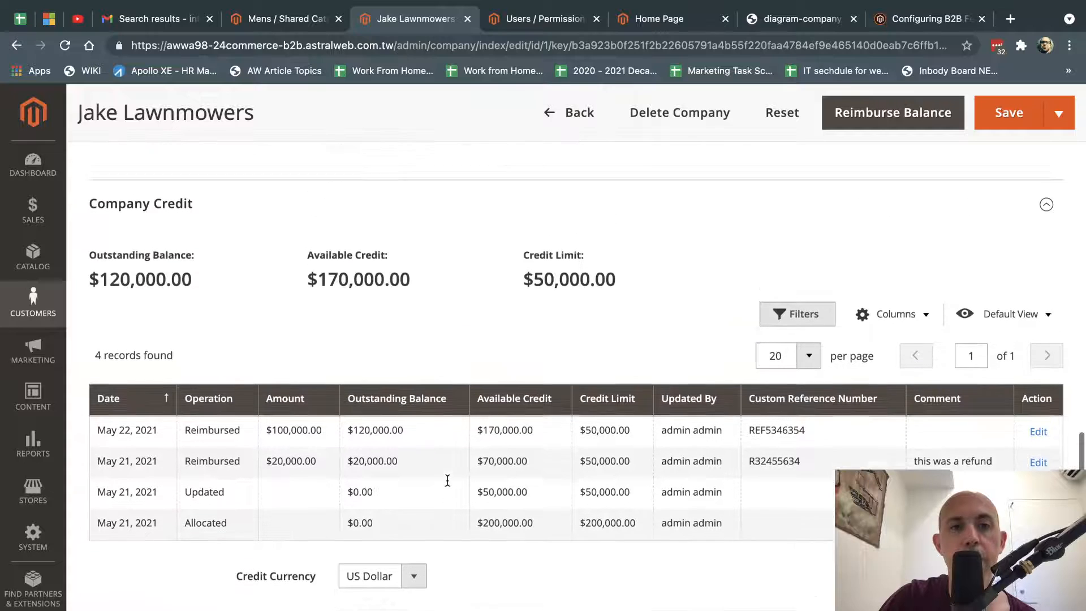
pyautogui.moveTo(310, 291); pyautogui.dragTo(416, 292)
pyautogui.click(419, 288)
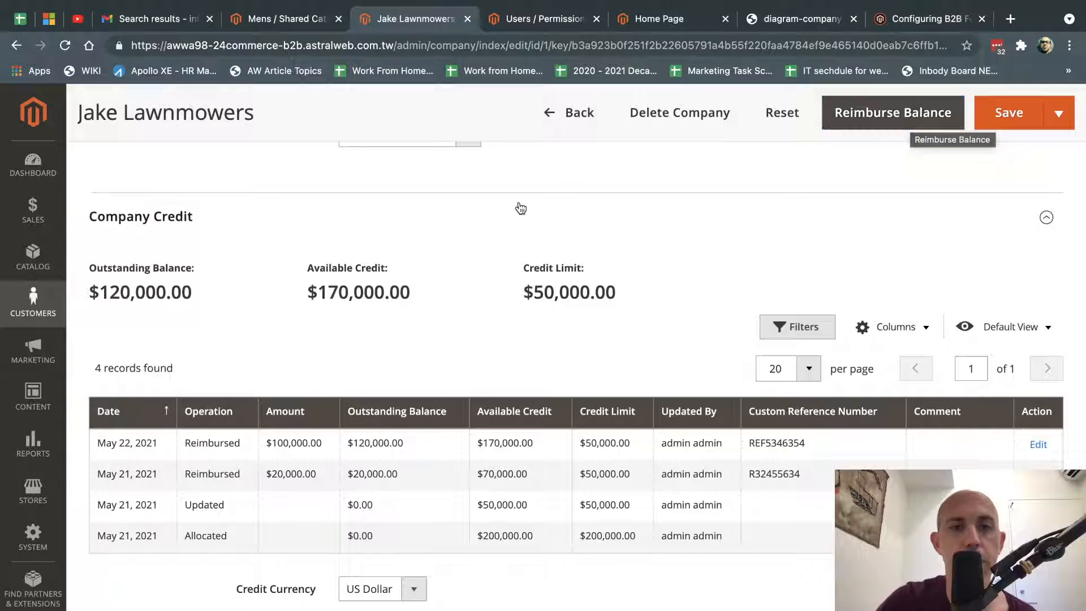
pyautogui.scroll(-1, 482, 347)
pyautogui.scroll(-4, 480, 347)
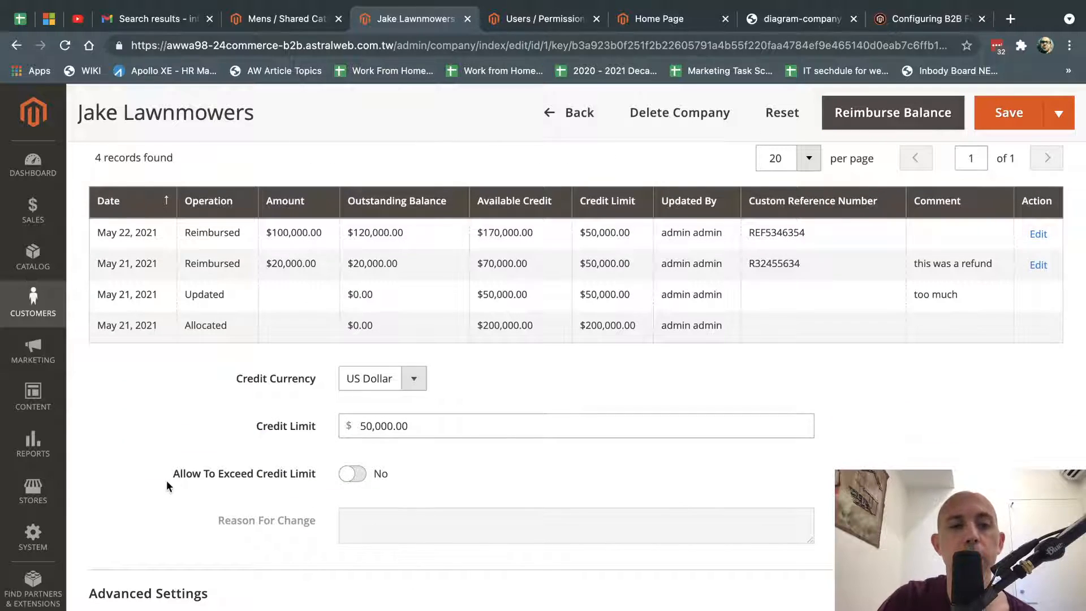
# Note the Allow To Exceed Credit Limit option and expand Advanced Settings.
pyautogui.moveTo(168, 479); pyautogui.dragTo(321, 472)
pyautogui.scroll(5, 426, 463)
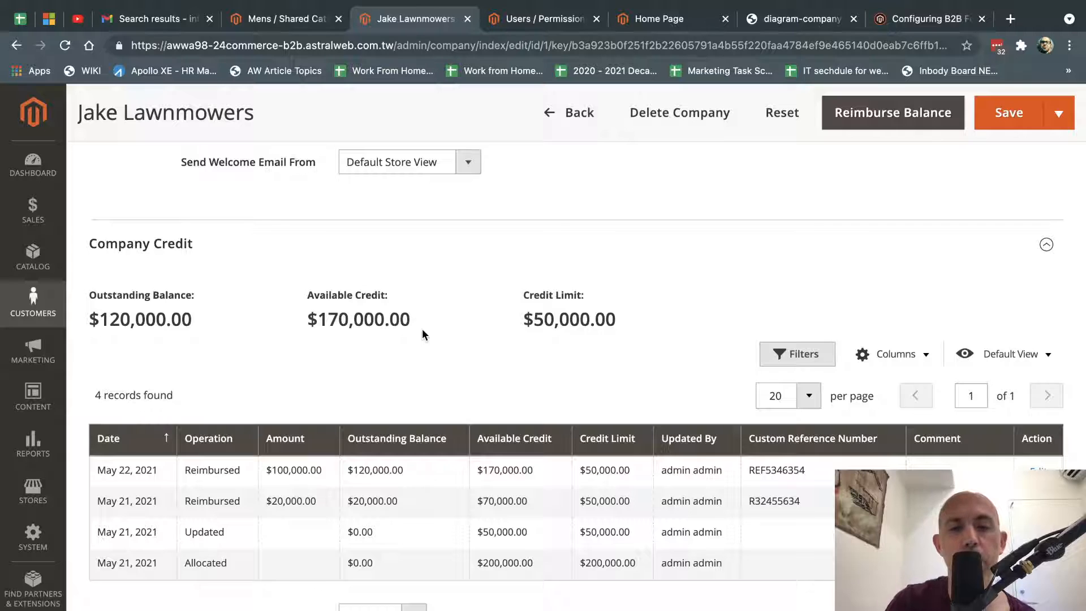
pyautogui.scroll(-5, 422, 328)
pyautogui.click(344, 507)
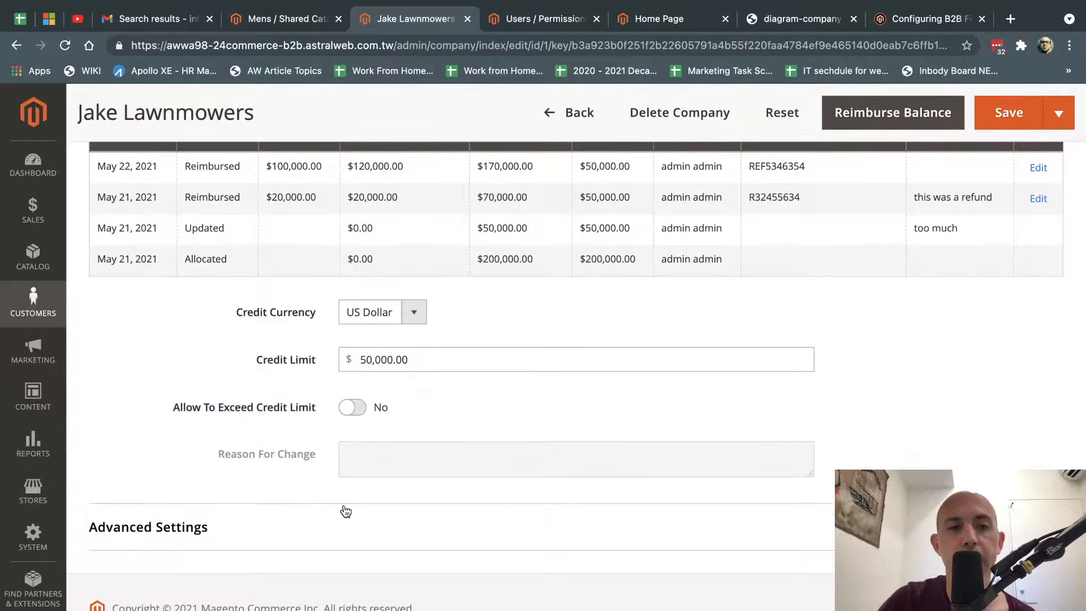
pyautogui.scroll(-7, 345, 511)
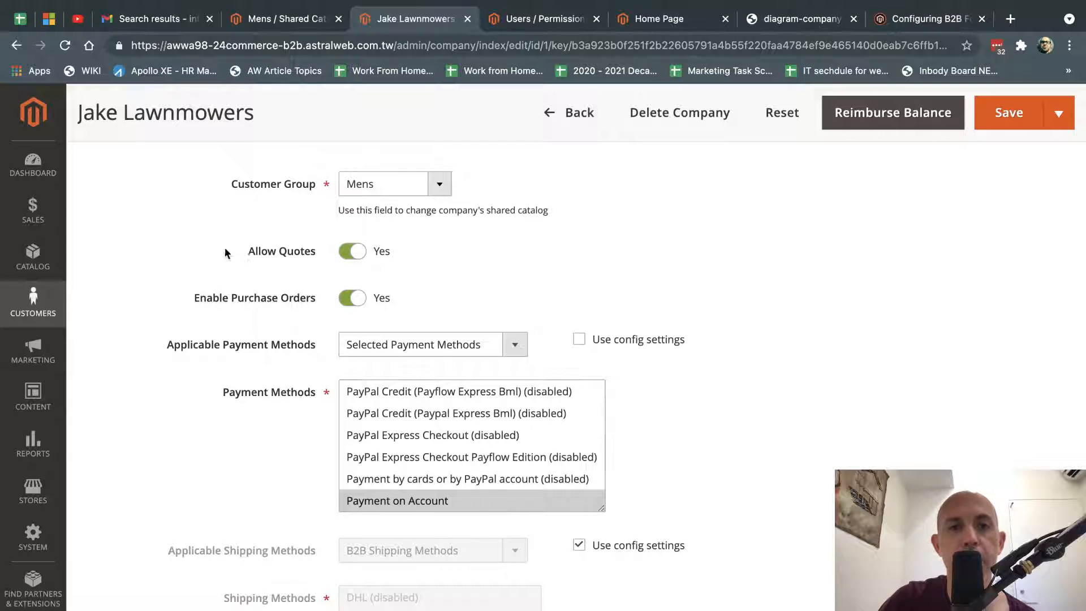
# Review the Allow Quotes and Enable Purchase Orders settings.
pyautogui.moveTo(225, 250); pyautogui.dragTo(334, 247)
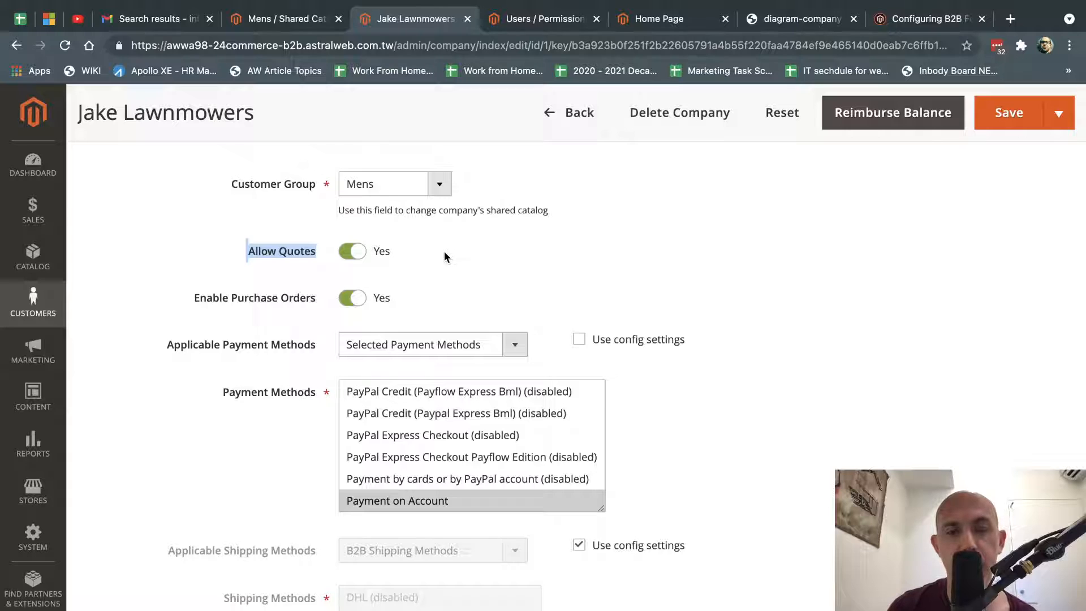
pyautogui.moveTo(194, 298); pyautogui.dragTo(332, 291)
pyautogui.scroll(-2, 439, 305)
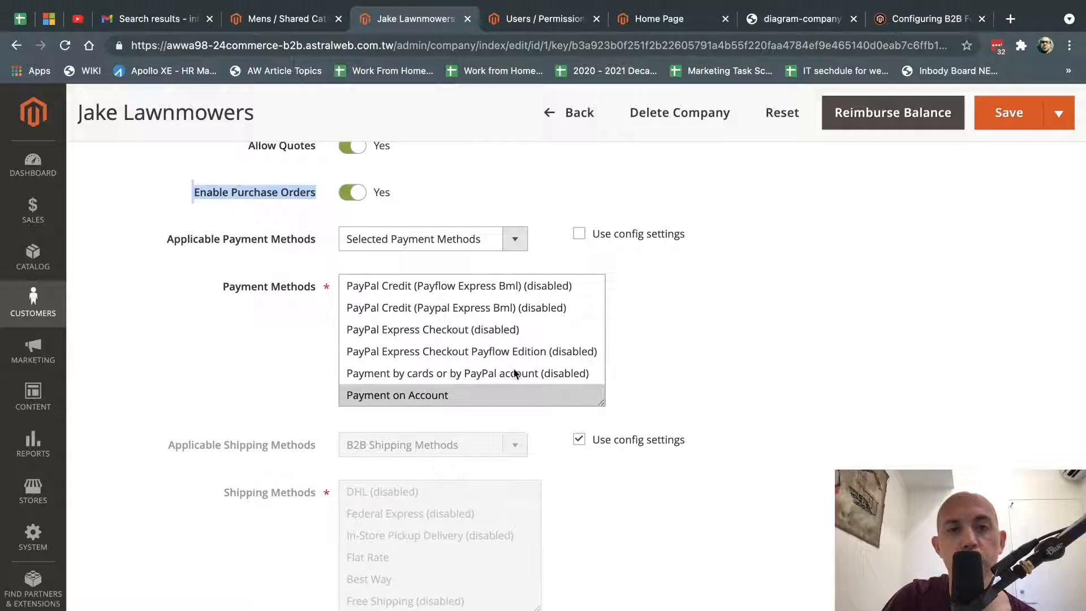
pyautogui.scroll(-1, 517, 362)
# Go through Purchase Order, Payment on Account, Apple Pay and Credit Card, leaving Credit Card (Payflow Advanced) selected.
pyautogui.click(424, 377)
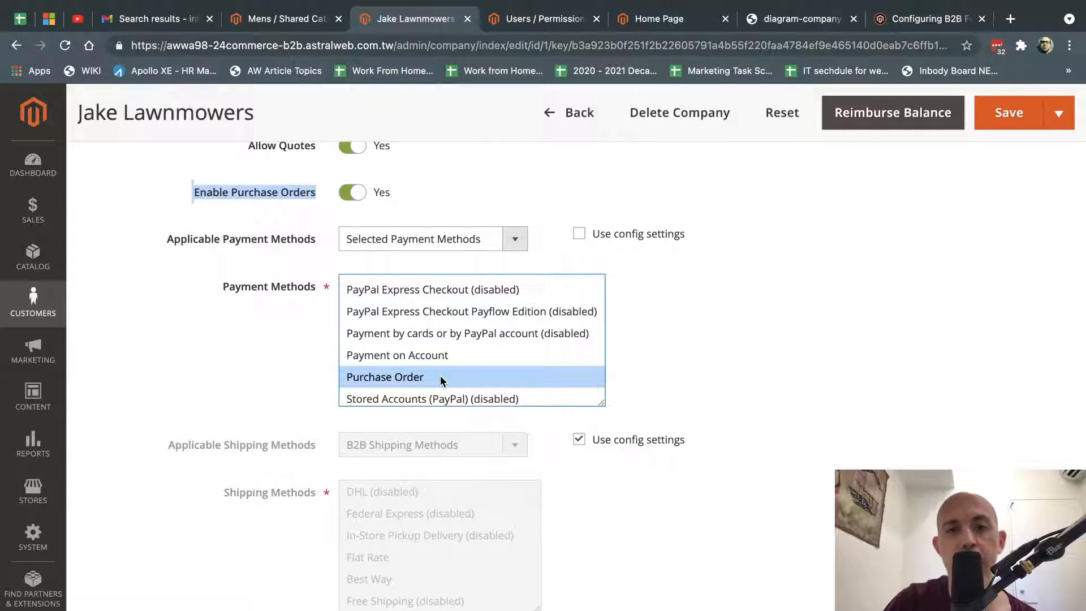
pyautogui.click(433, 354)
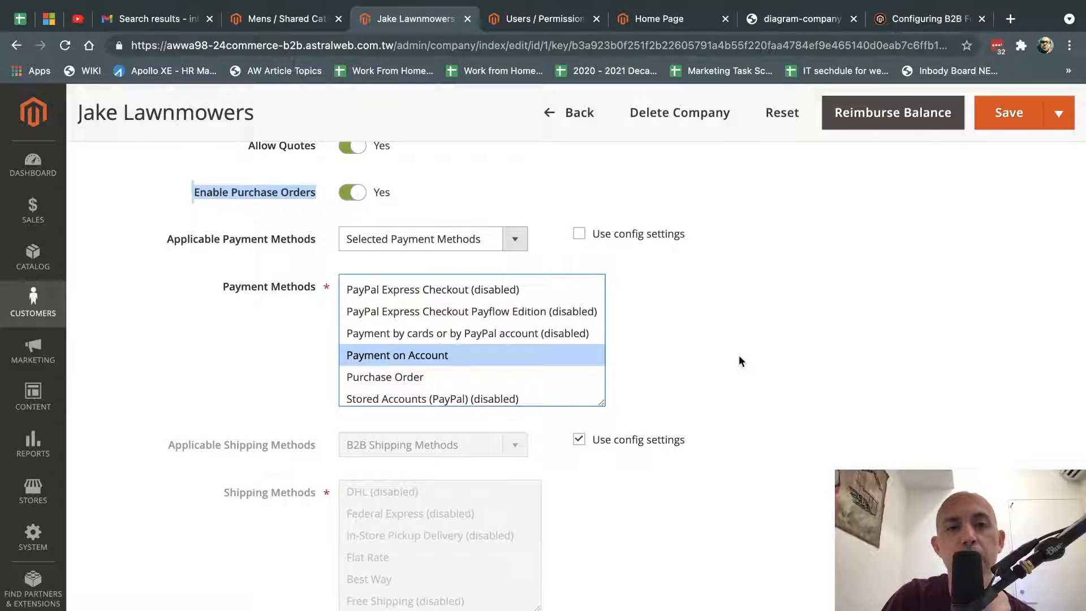
pyautogui.scroll(13, 739, 355)
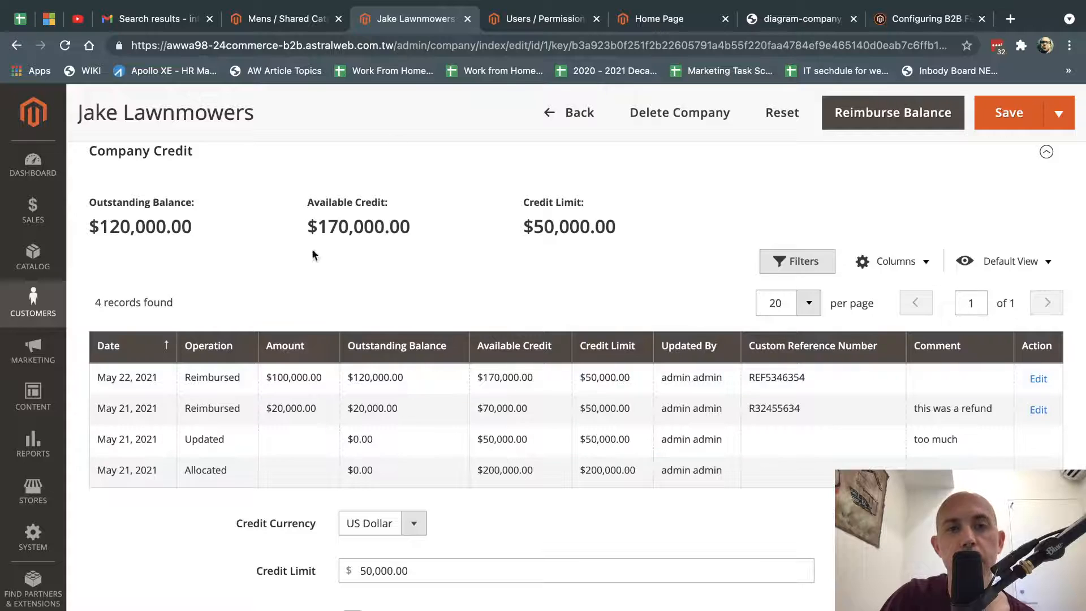
pyautogui.scroll(-12, 642, 478)
pyautogui.scroll(10, 547, 332)
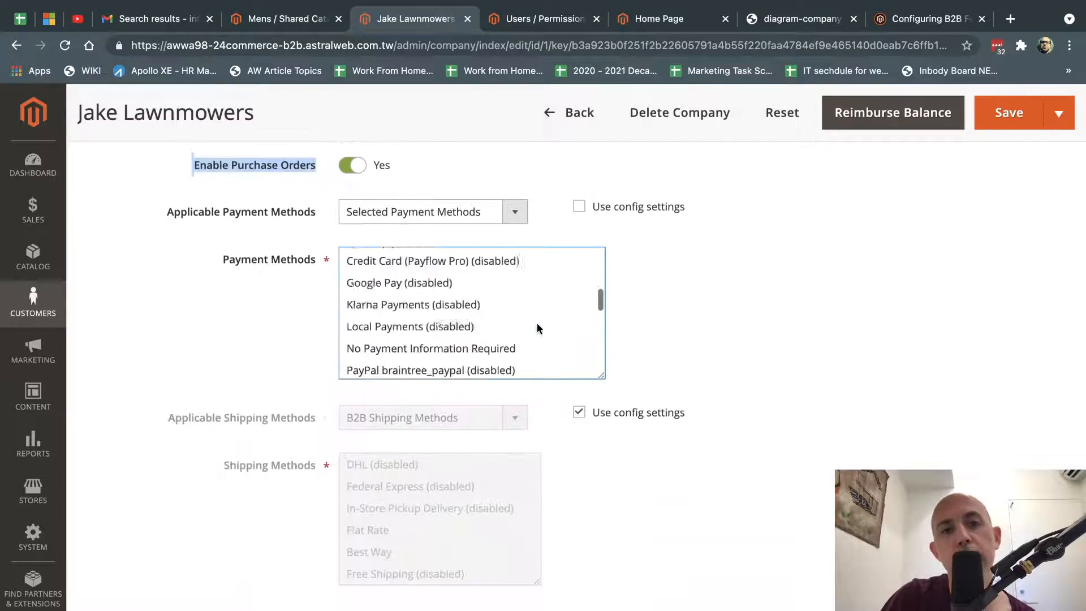
pyautogui.click(436, 306)
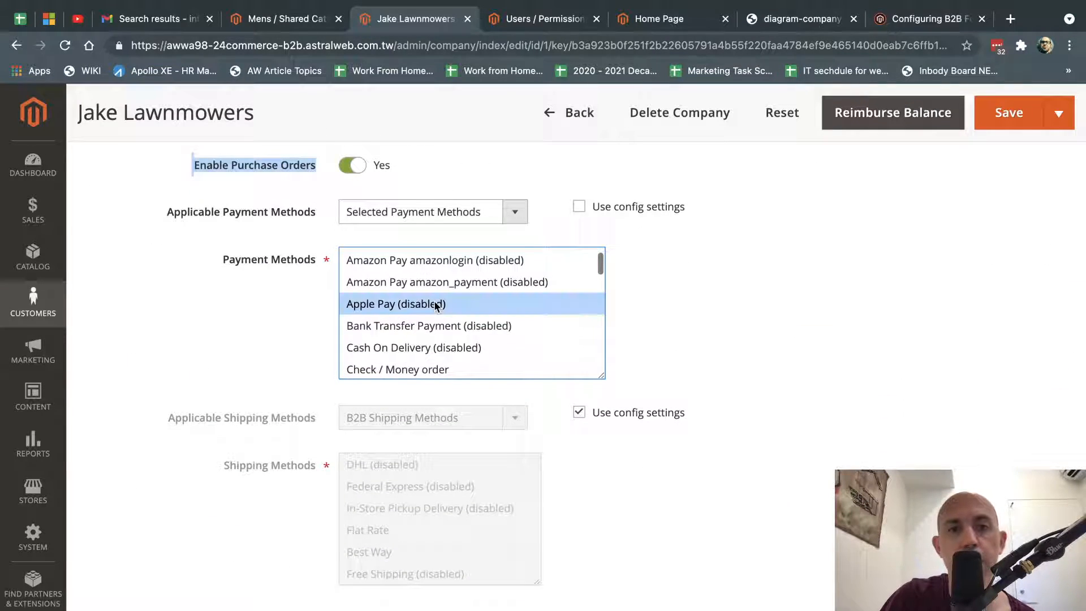
pyautogui.scroll(-2, 430, 305)
pyautogui.click(424, 318)
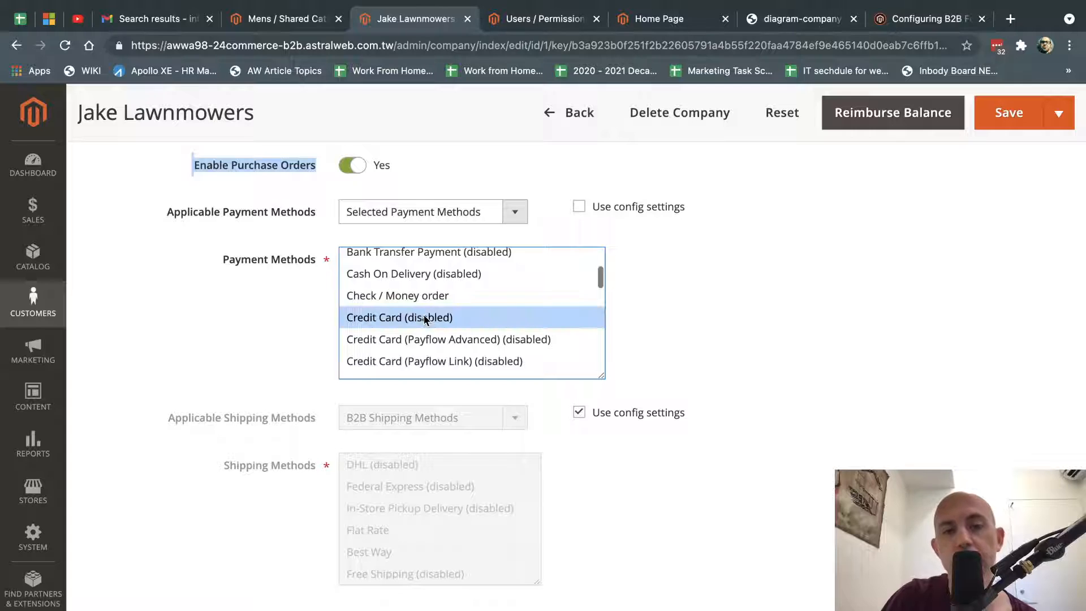
pyautogui.click(482, 339)
pyautogui.click(674, 322)
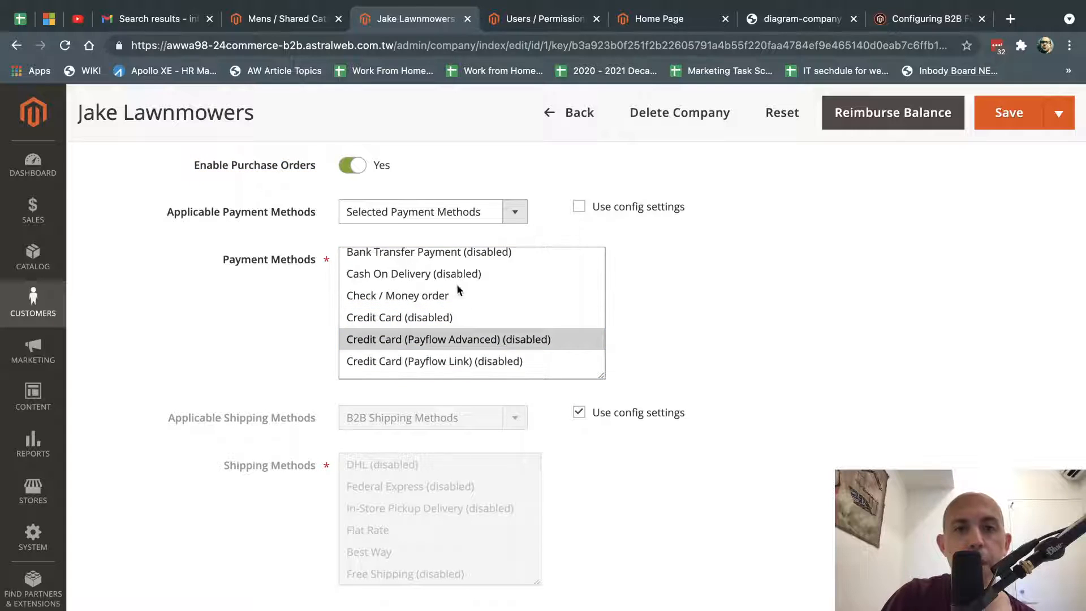
# Open and close the Stores menu, then scroll the company settings.
pyautogui.click(35, 498)
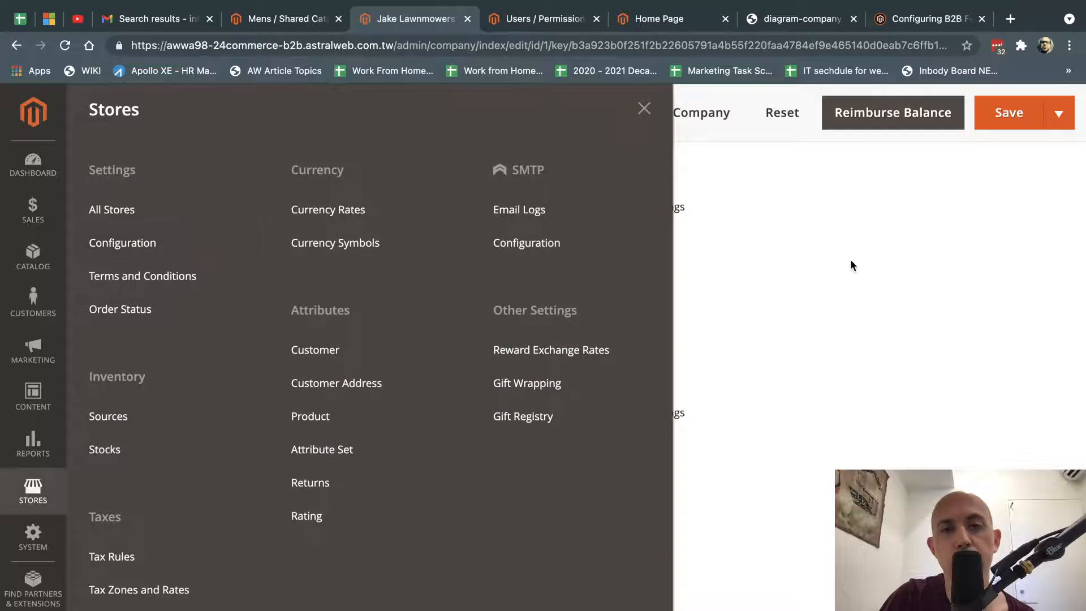
pyautogui.click(851, 261)
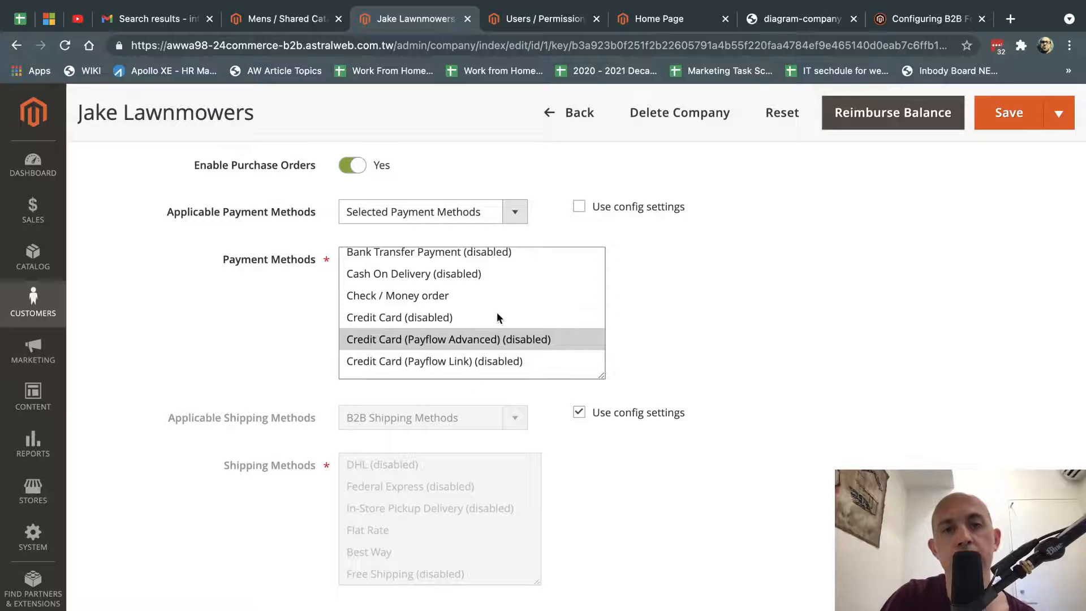
pyautogui.scroll(-1, 620, 378)
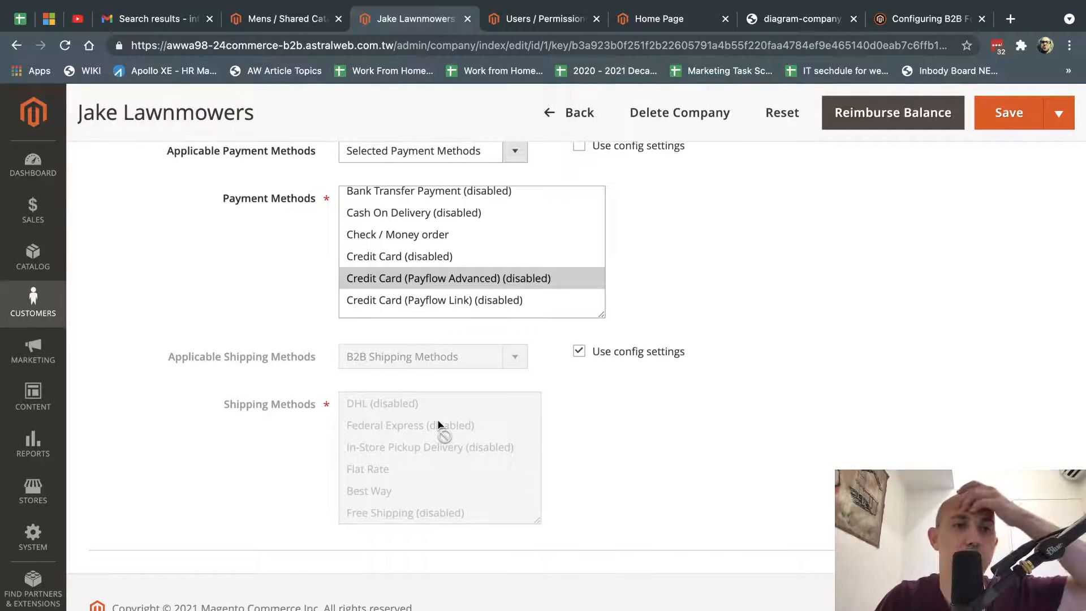
# Switch to the diagram of a Company Admin over Team 1 and Team 2 users.
pyautogui.scroll(5, 716, 393)
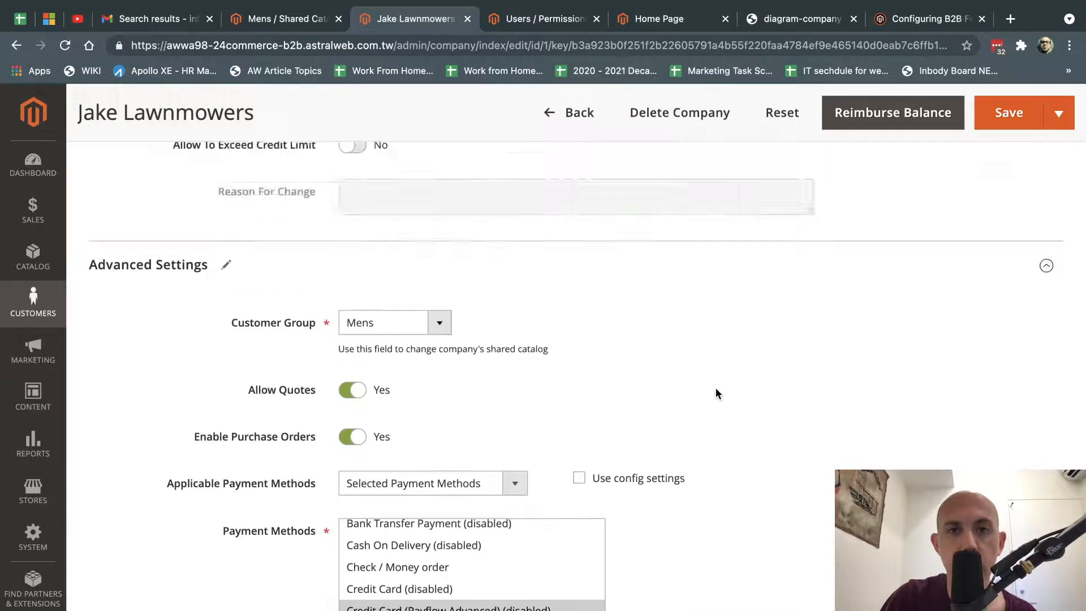
pyautogui.scroll(15, 716, 388)
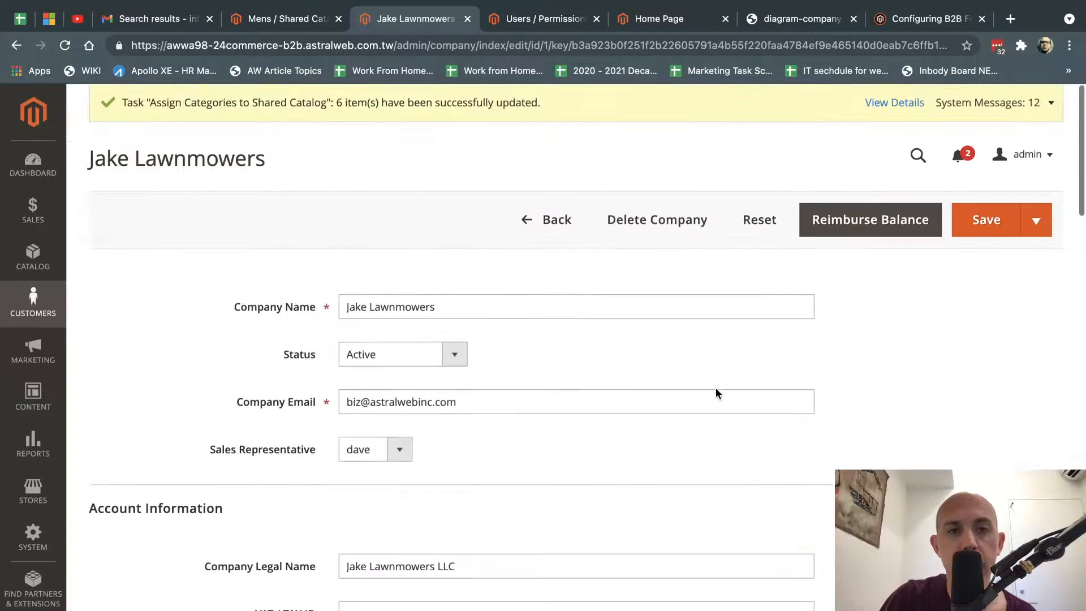
pyautogui.scroll(-10, 526, 492)
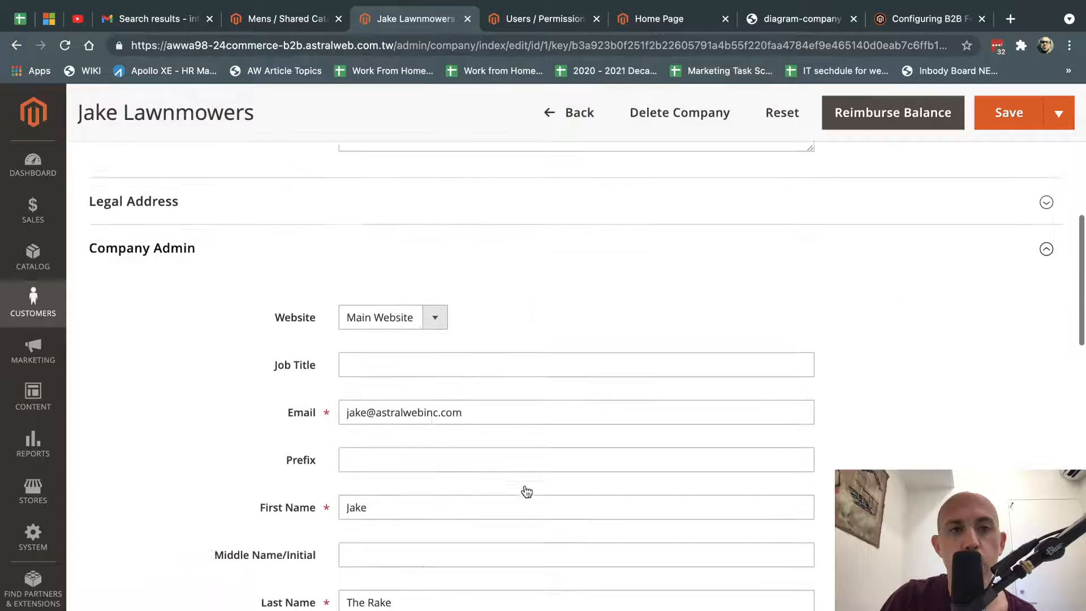
pyautogui.scroll(-1, 526, 492)
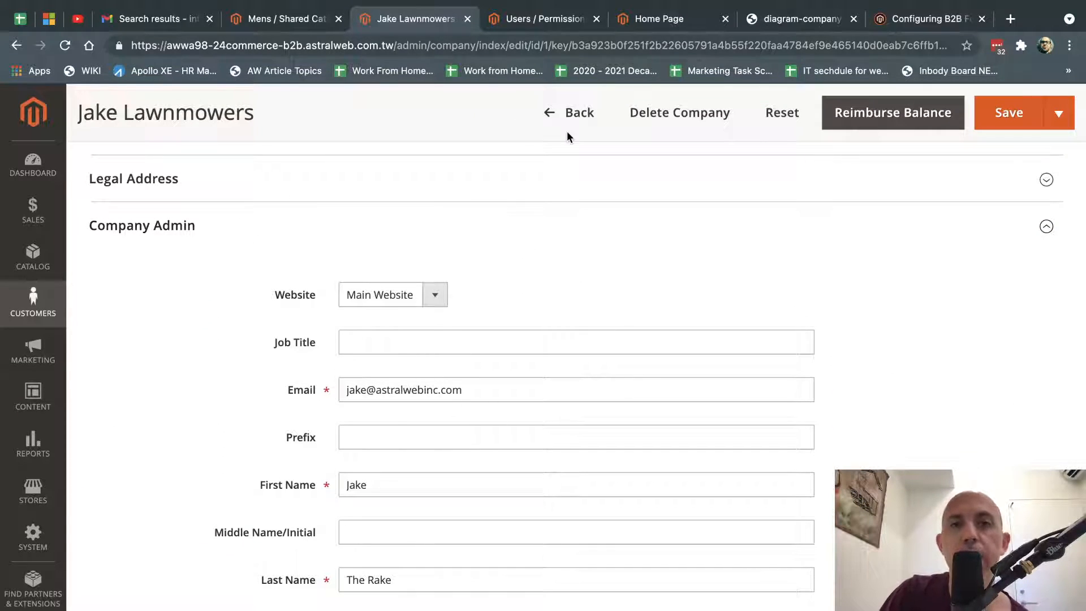
pyautogui.click(758, 20)
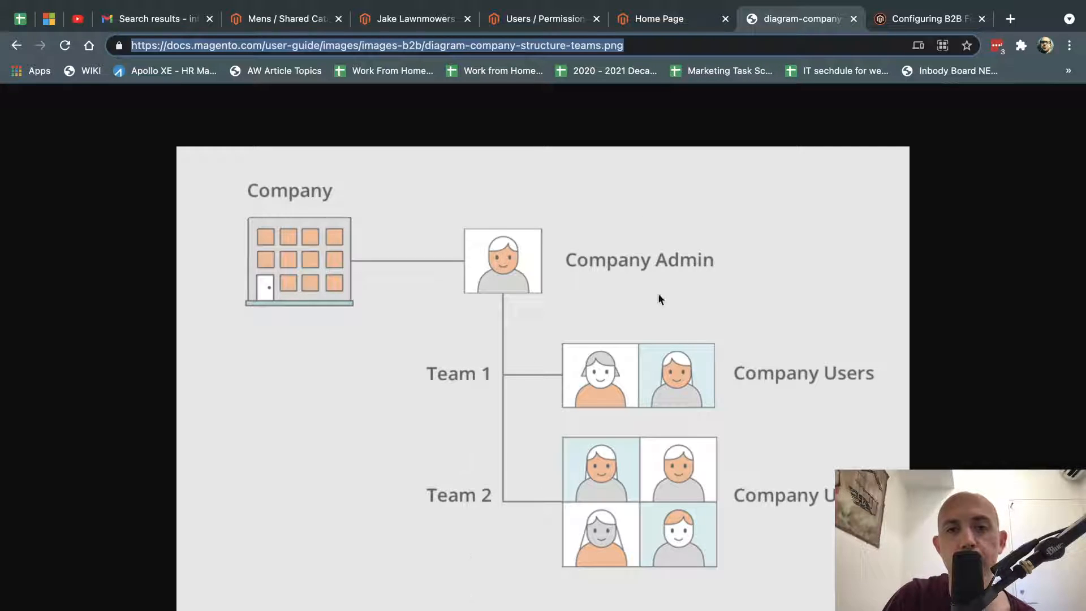
# Return from the diagram to the company's record in the admin.
pyautogui.hotkey('ctrl', 'Right')
pyautogui.hotkey('ctrl', 'Left')
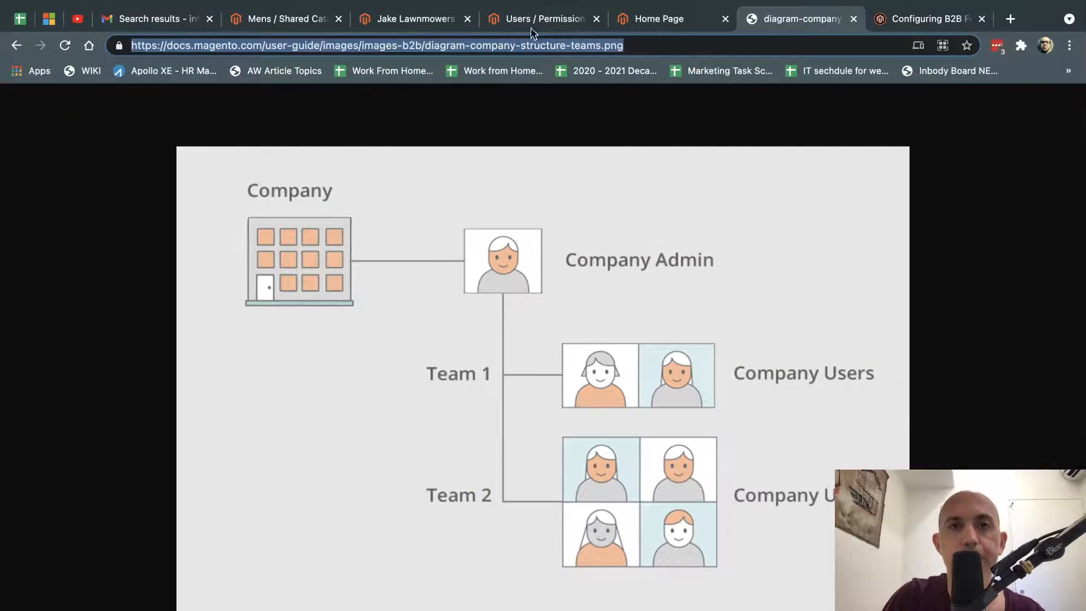
pyautogui.click(429, 22)
pyautogui.scroll(-3, 428, 310)
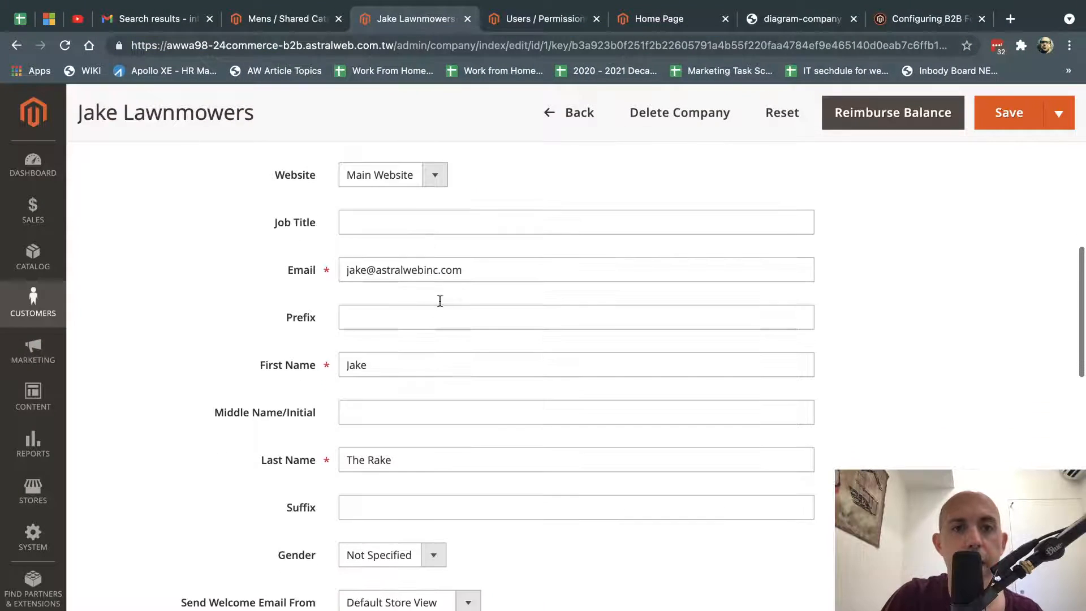
# Select the Company Admin Email value, then bring up the storefront home page.
pyautogui.tripleClick(468, 279)
pyautogui.scroll(2, 468, 279)
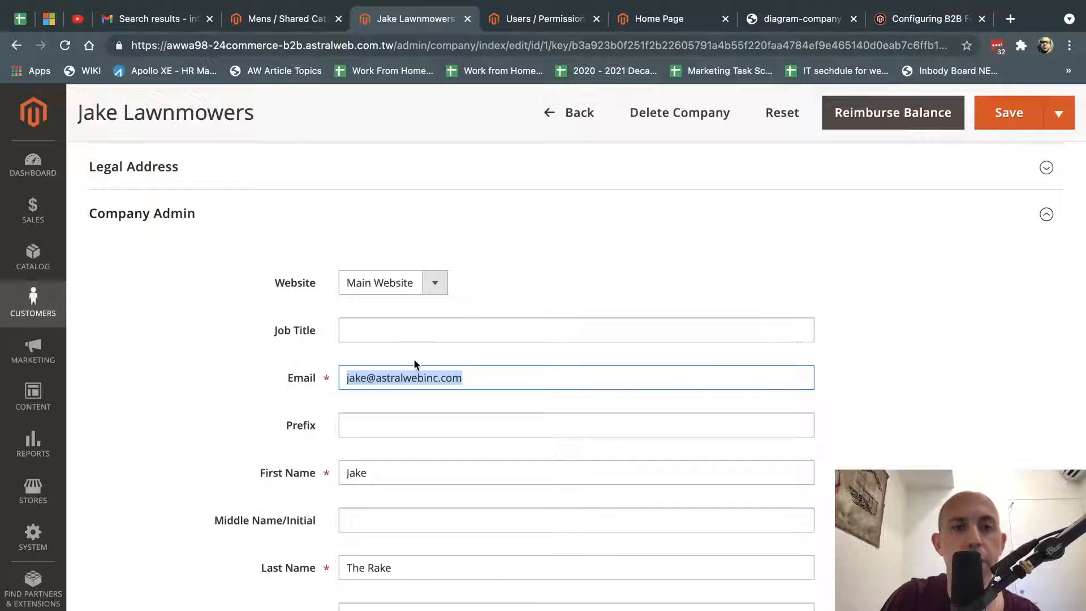
pyautogui.click(438, 377)
pyautogui.tripleClick(438, 377)
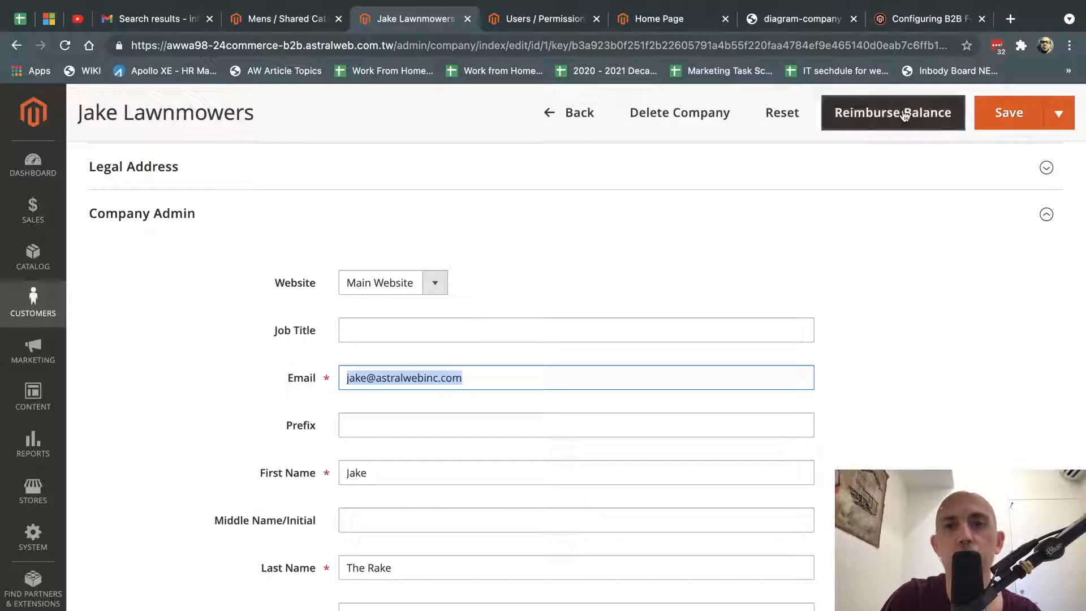
pyautogui.click(652, 22)
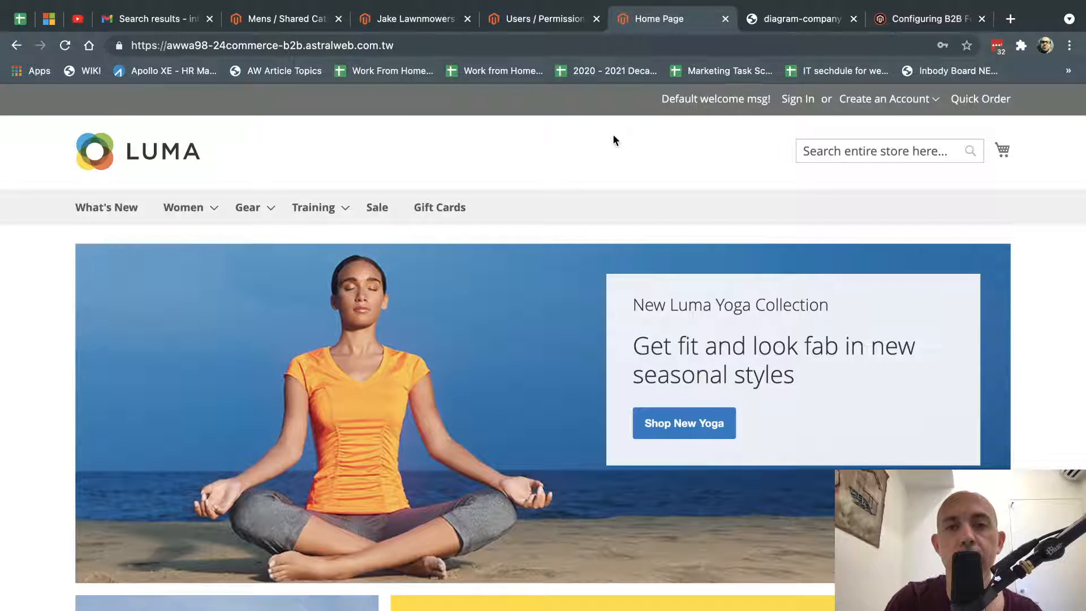
# Sign in on the storefront with the company admin's e-mail and password.
pyautogui.click(796, 101)
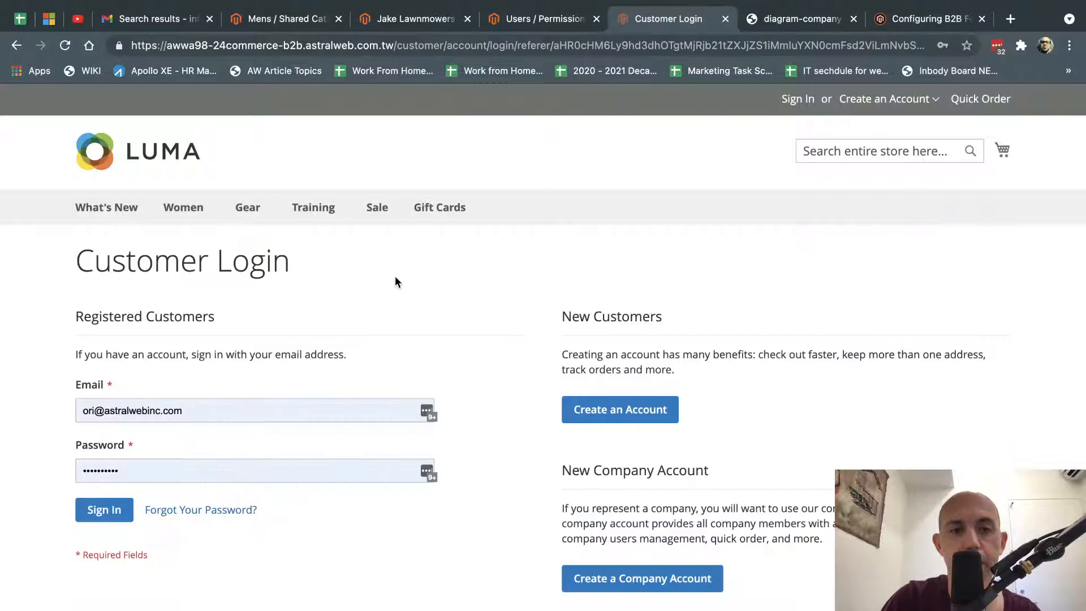
pyautogui.tripleClick(260, 406)
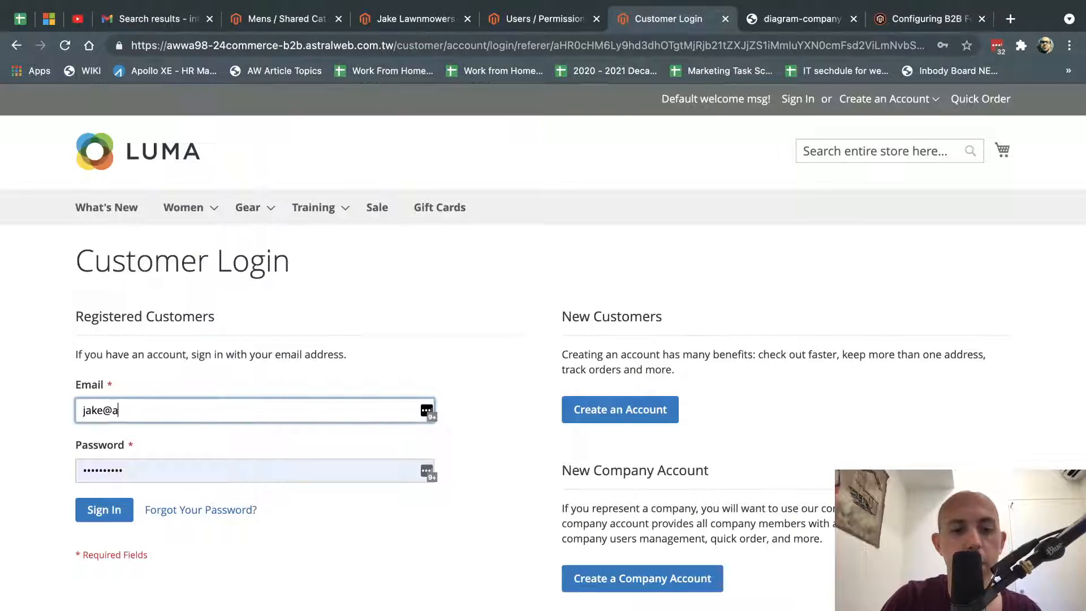
pyautogui.press('Tab')
pyautogui.write('a')
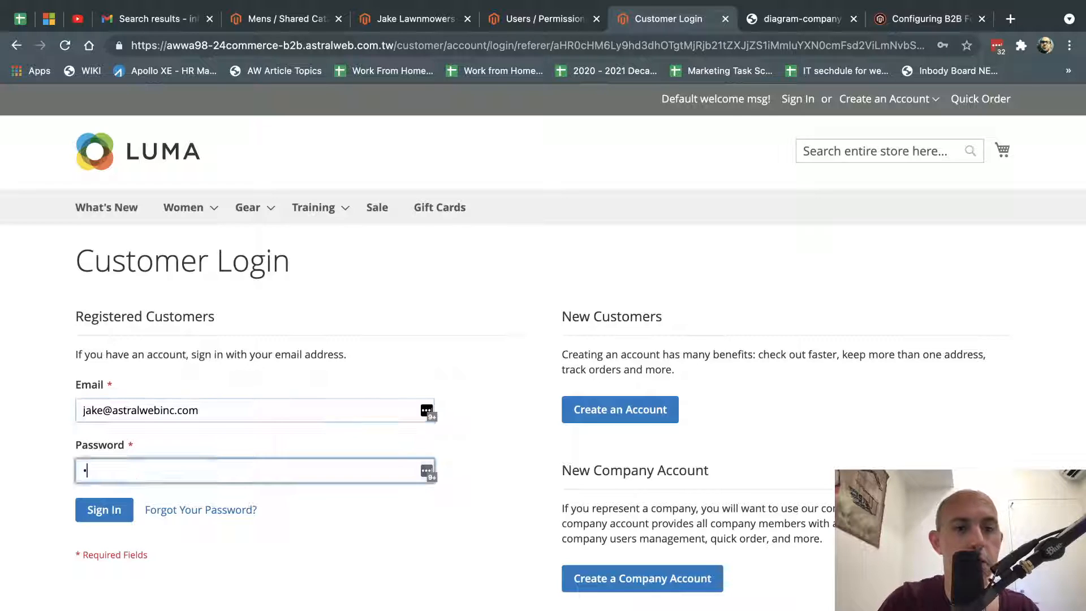
pyautogui.write('dmin12345')
pyautogui.press('Return')
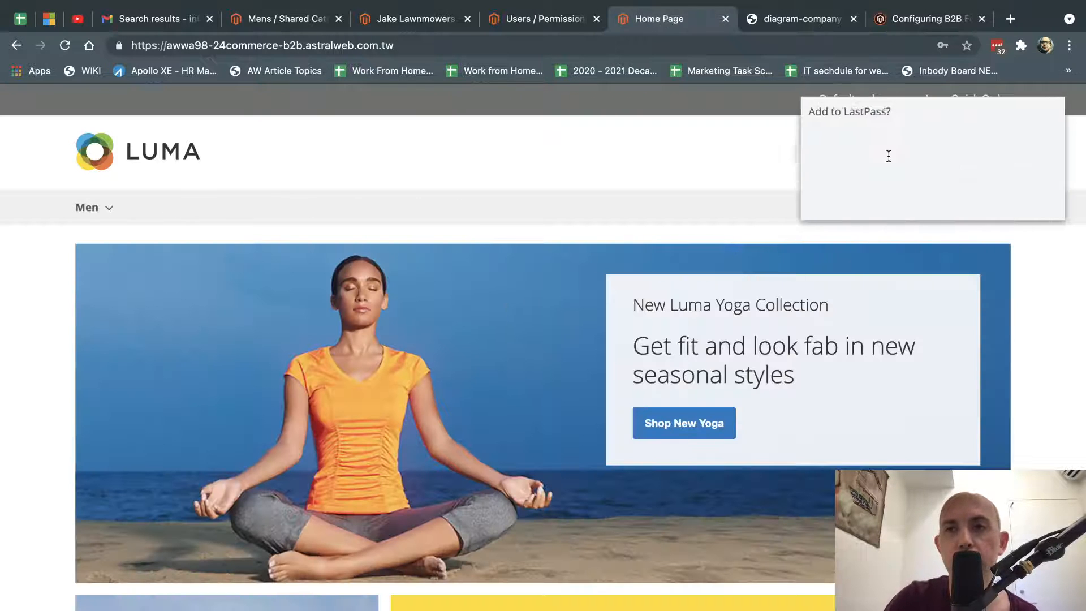
pyautogui.click(959, 200)
# Open My Account from the welcome menu and review the Company Administrator role.
pyautogui.click(933, 98)
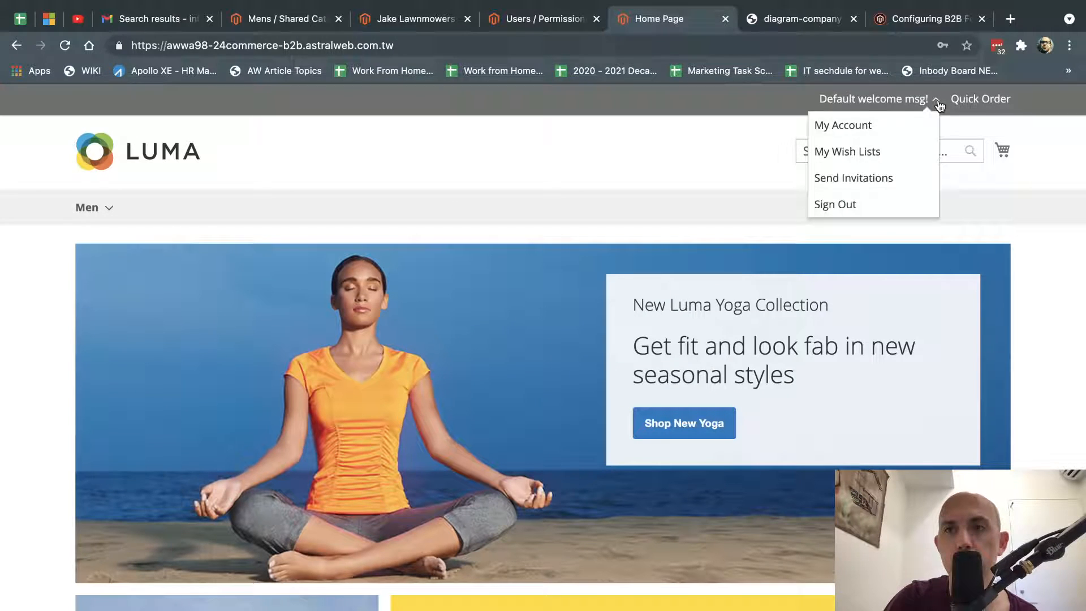
pyautogui.click(887, 127)
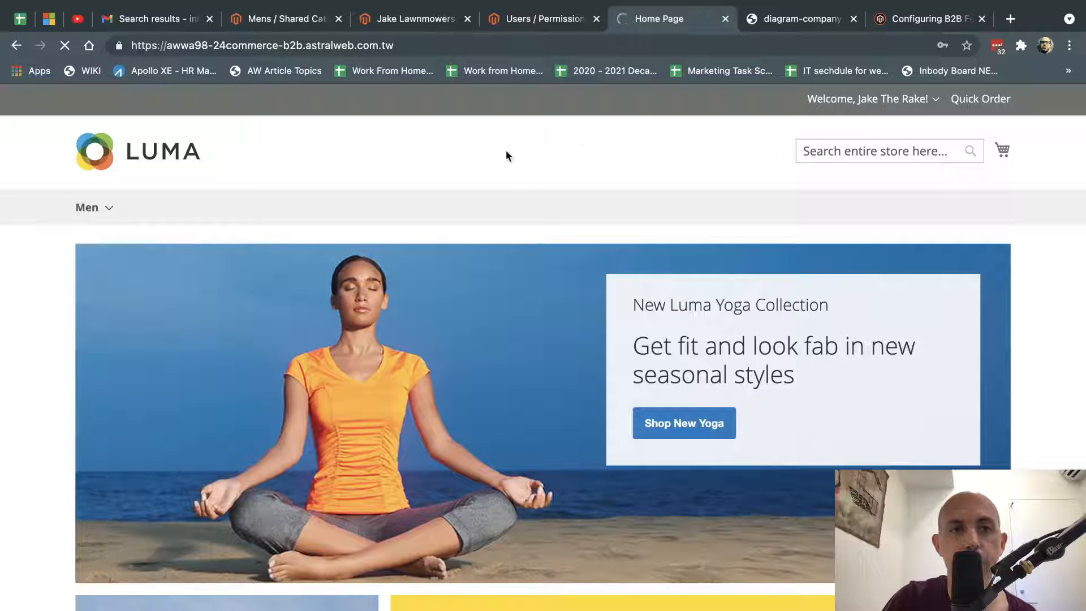
pyautogui.scroll(-3, 290, 407)
pyautogui.scroll(-2, 289, 409)
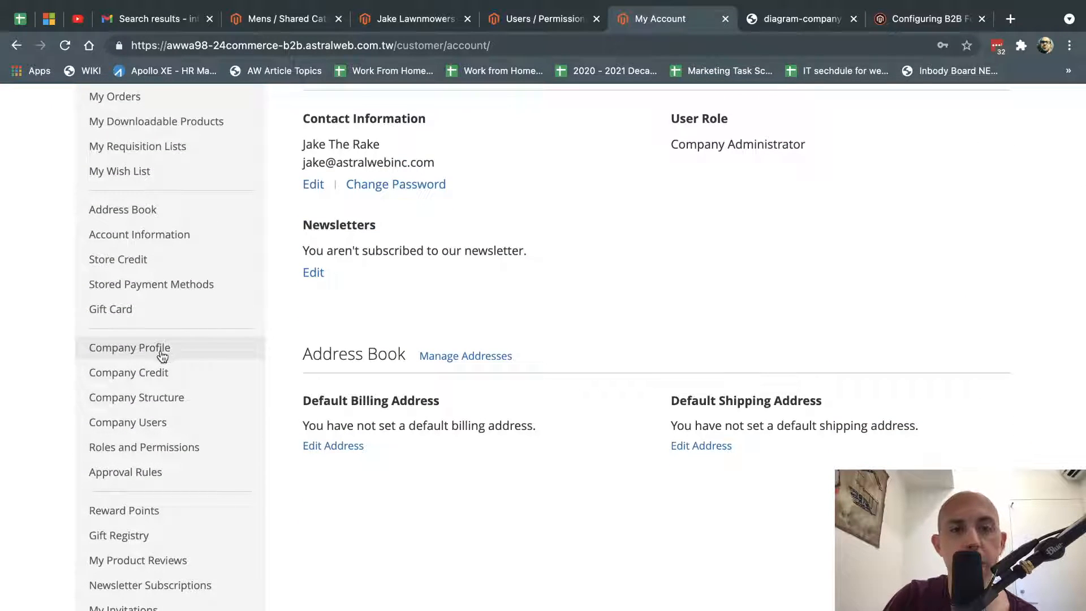
# Open and scroll through the Company Profile page.
pyautogui.click(205, 357)
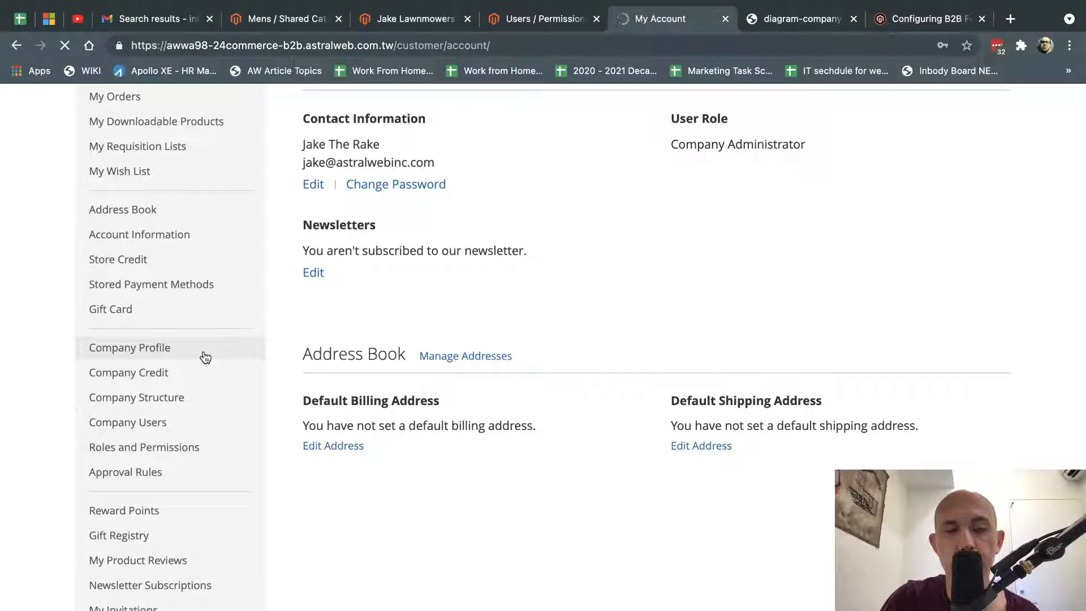
pyautogui.scroll(-3, 460, 337)
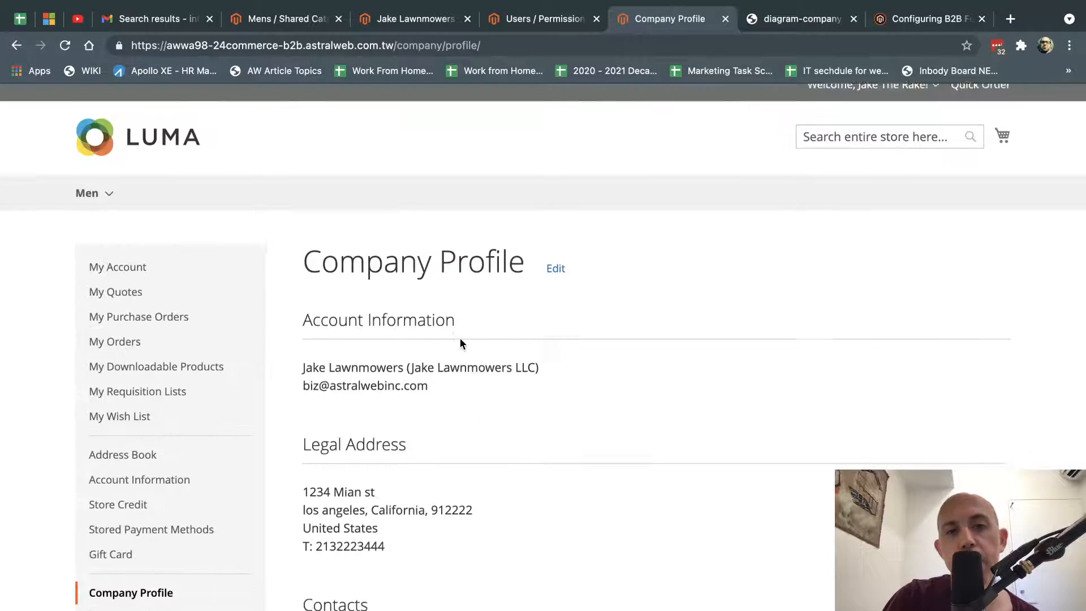
pyautogui.scroll(-10, 431, 456)
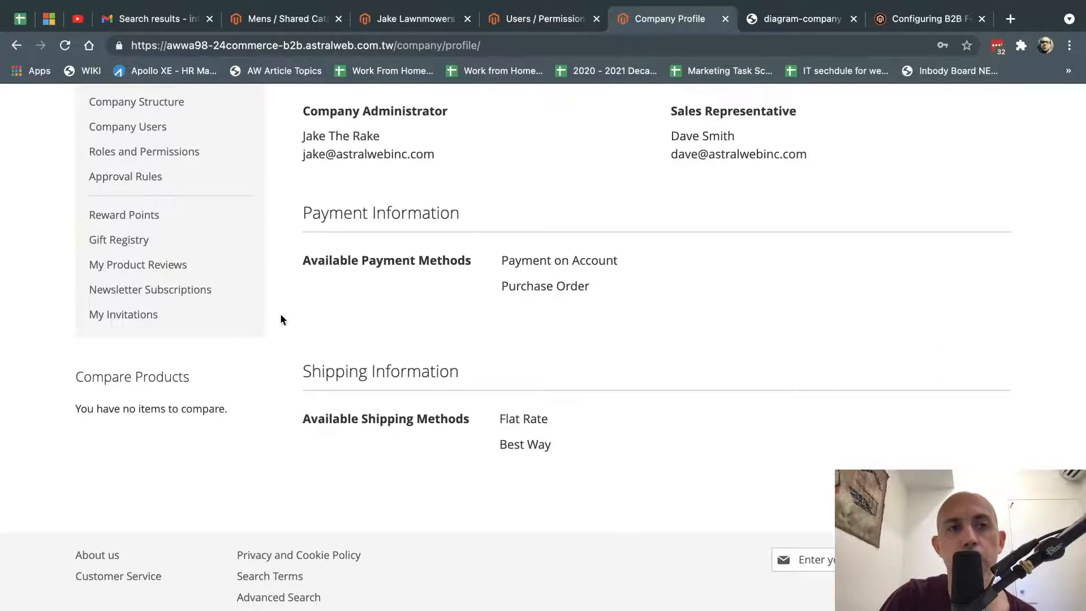
pyautogui.scroll(4, 280, 319)
# Review the four Company Credit history entries and load Company Structure, then compare with the diagram.
pyautogui.click(178, 268)
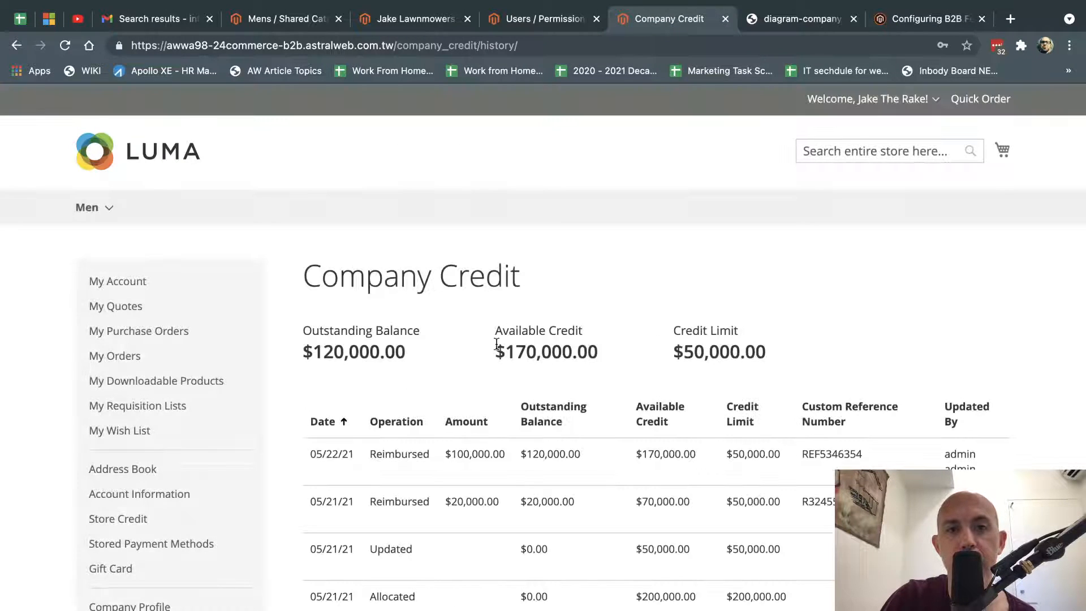
pyautogui.scroll(-3, 215, 498)
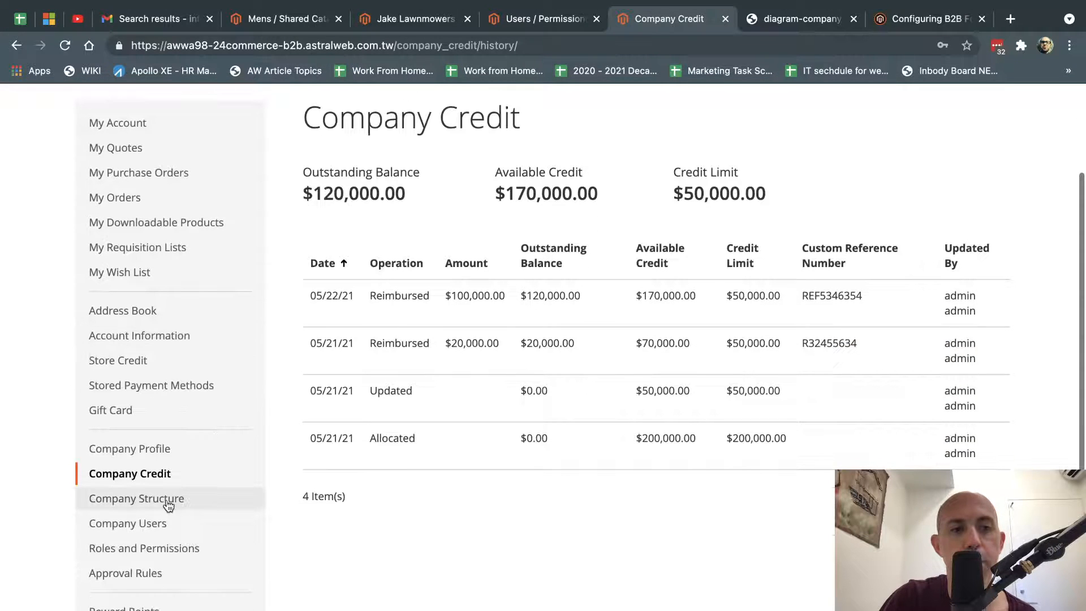
pyautogui.click(167, 503)
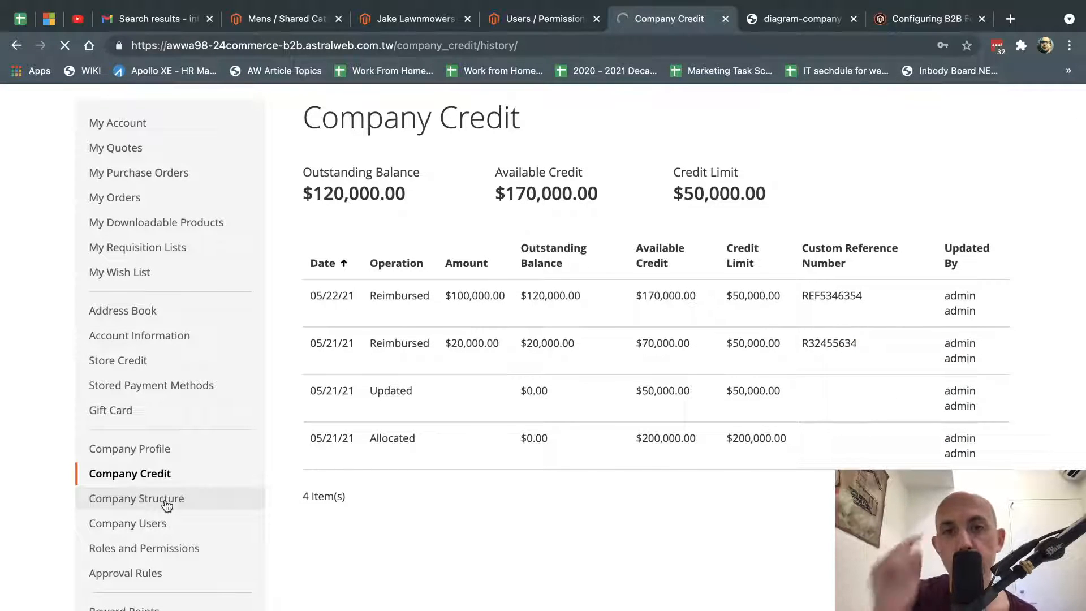
pyautogui.click(778, 19)
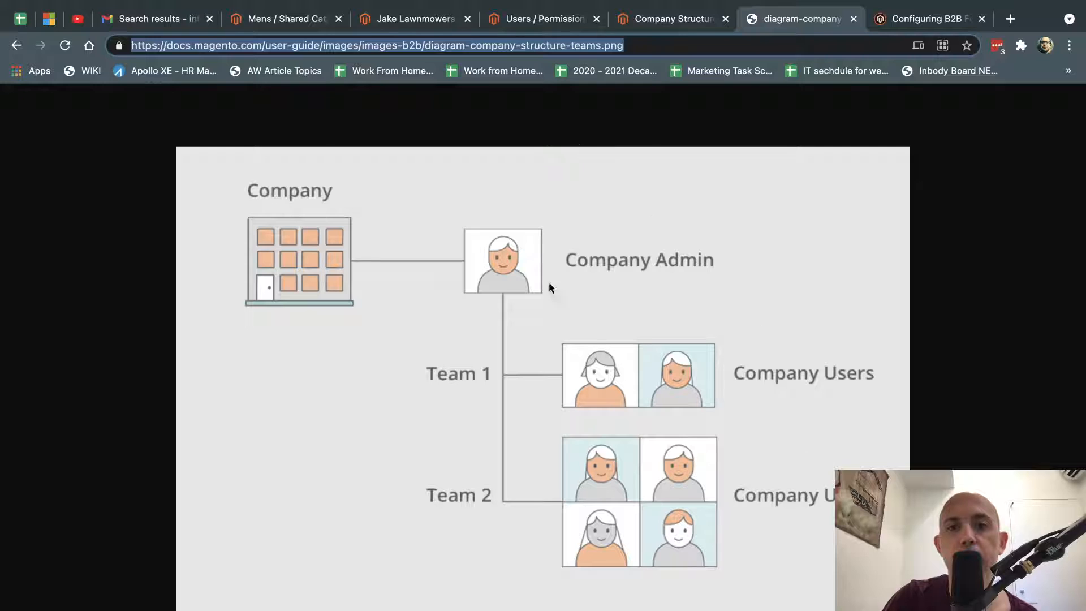
# Back on Company Structure, move the International team under East Division.
pyautogui.click(644, 21)
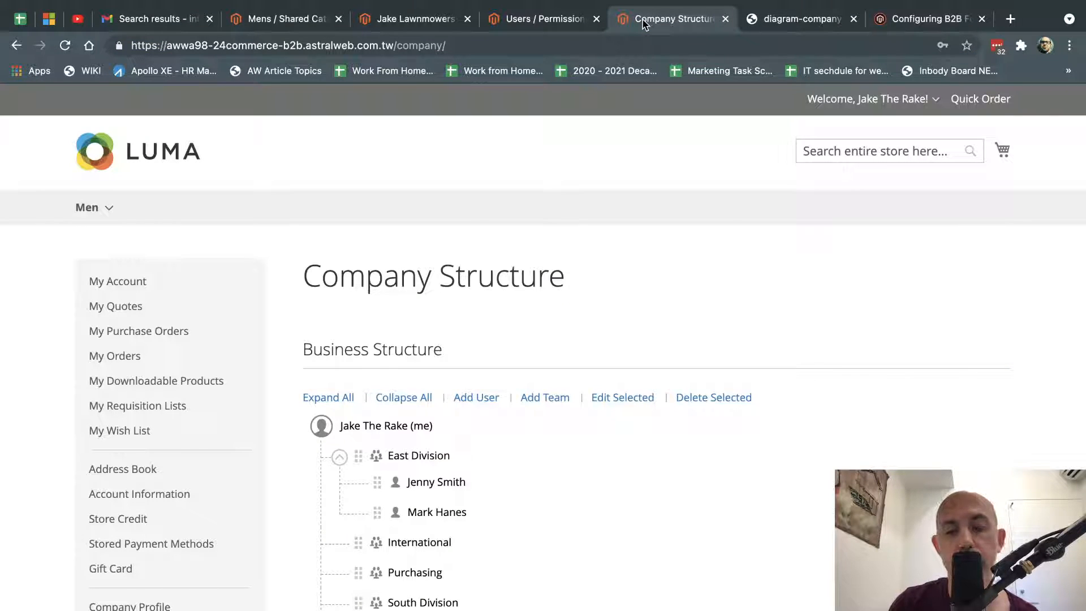
pyautogui.scroll(-3, 670, 271)
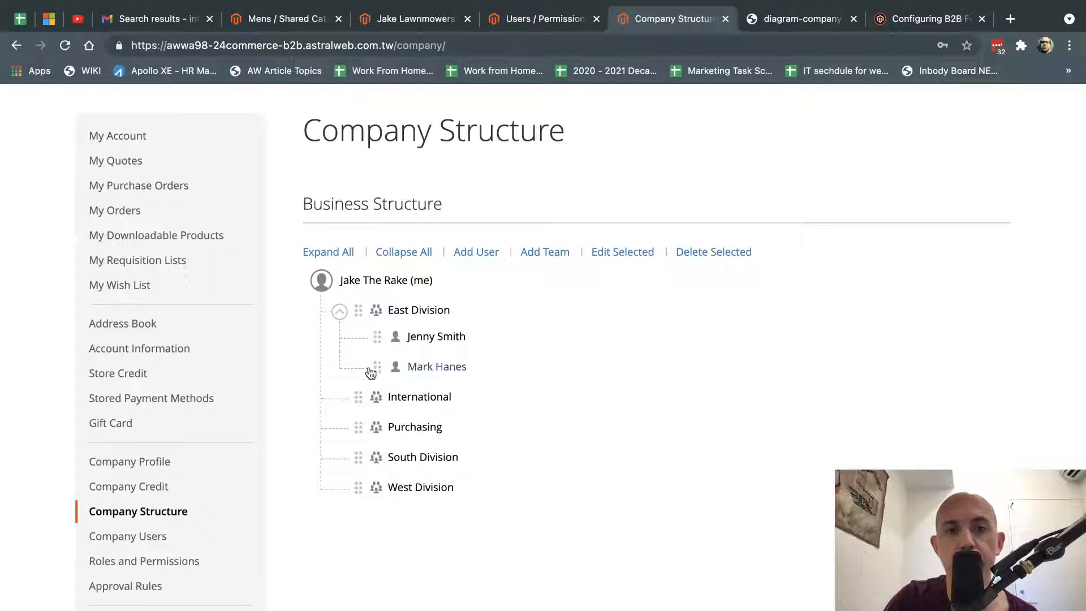
pyautogui.moveTo(361, 403); pyautogui.dragTo(380, 377)
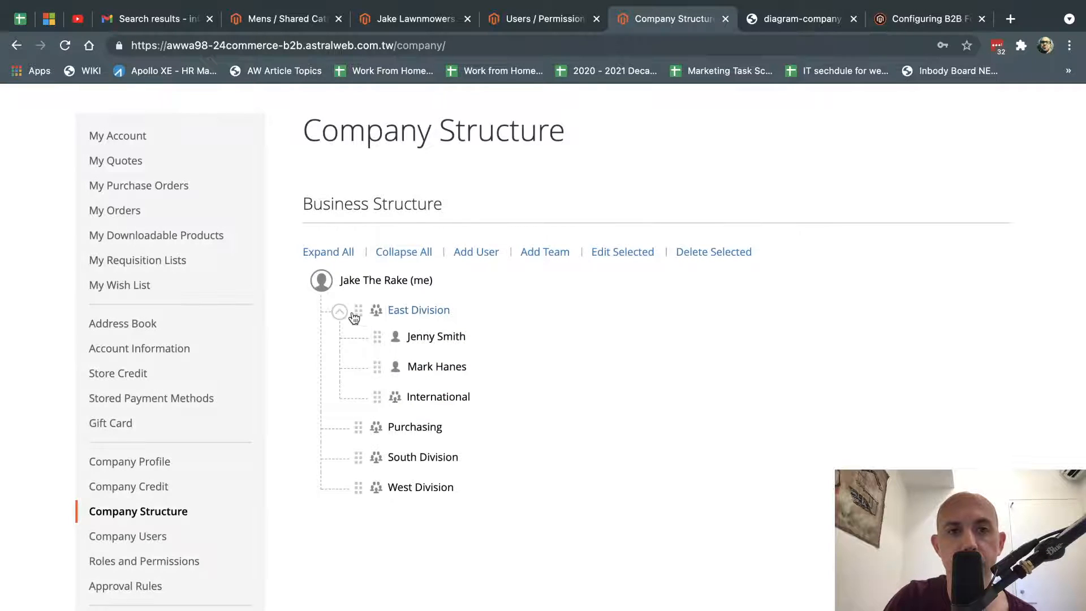
# Reorder the second East Division user back above International, then start adding a new user.
pyautogui.moveTo(376, 367); pyautogui.dragTo(395, 400)
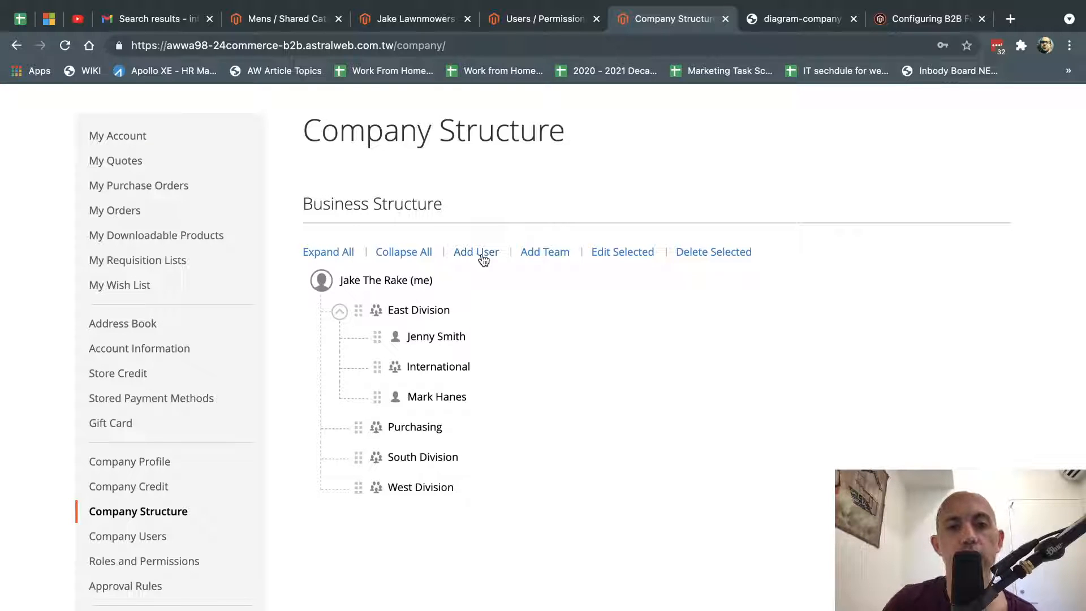
pyautogui.moveTo(376, 397); pyautogui.dragTo(372, 359)
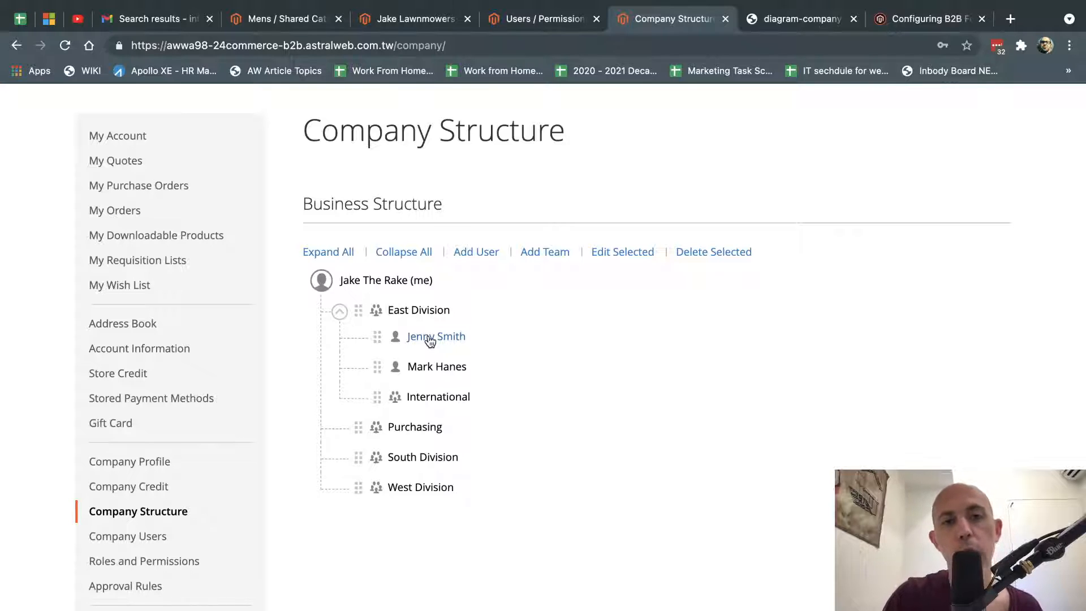
pyautogui.click(475, 255)
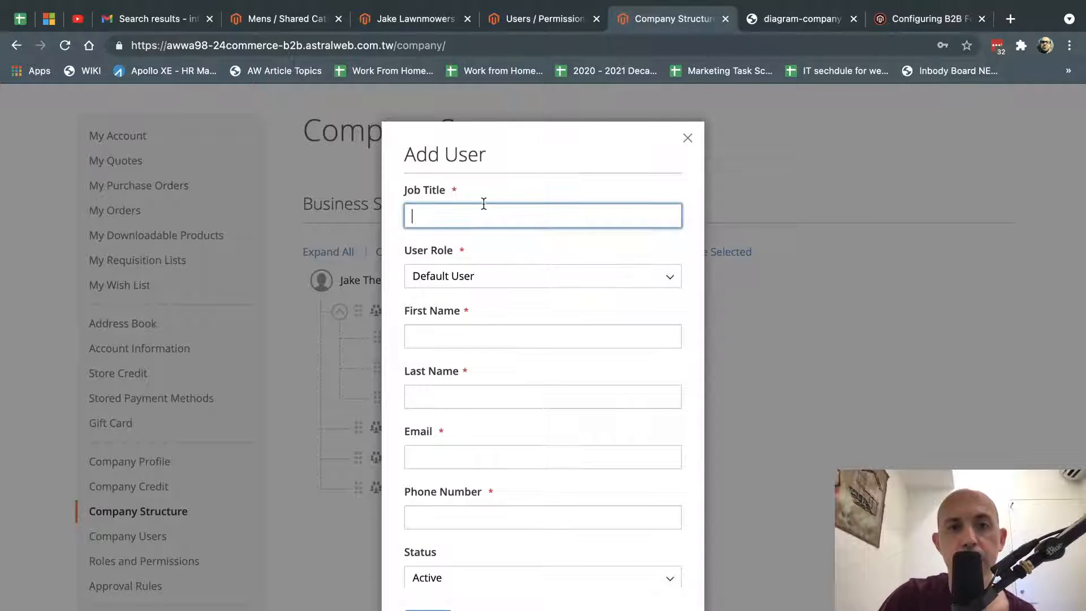
# Leave the role at Default User, close Add User without saving, and go to Roles and Permissions.
pyautogui.scroll(-2, 472, 458)
pyautogui.scroll(2, 470, 457)
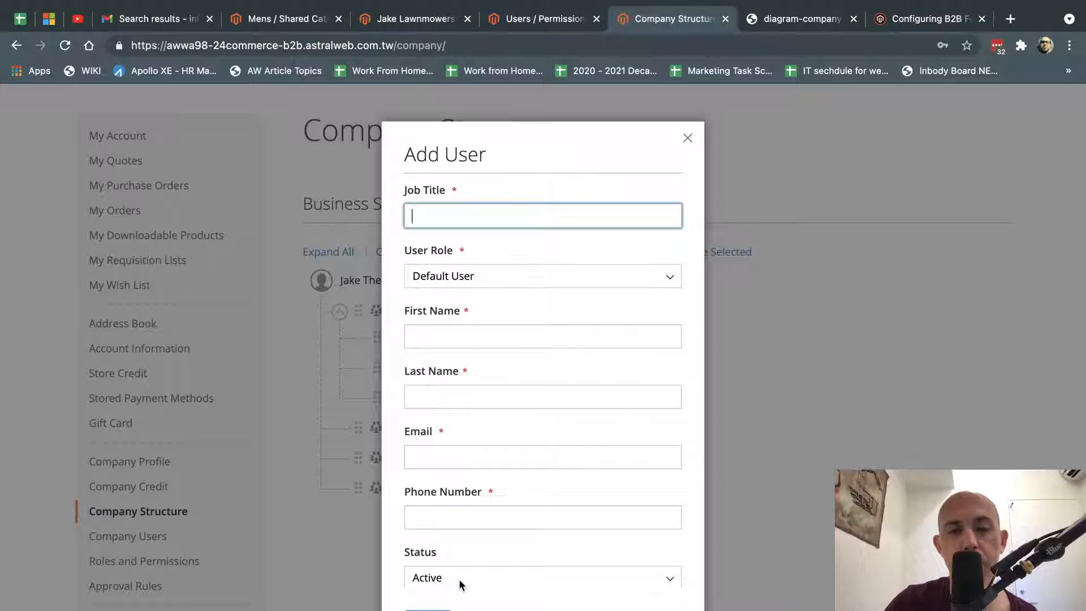
pyautogui.click(456, 283)
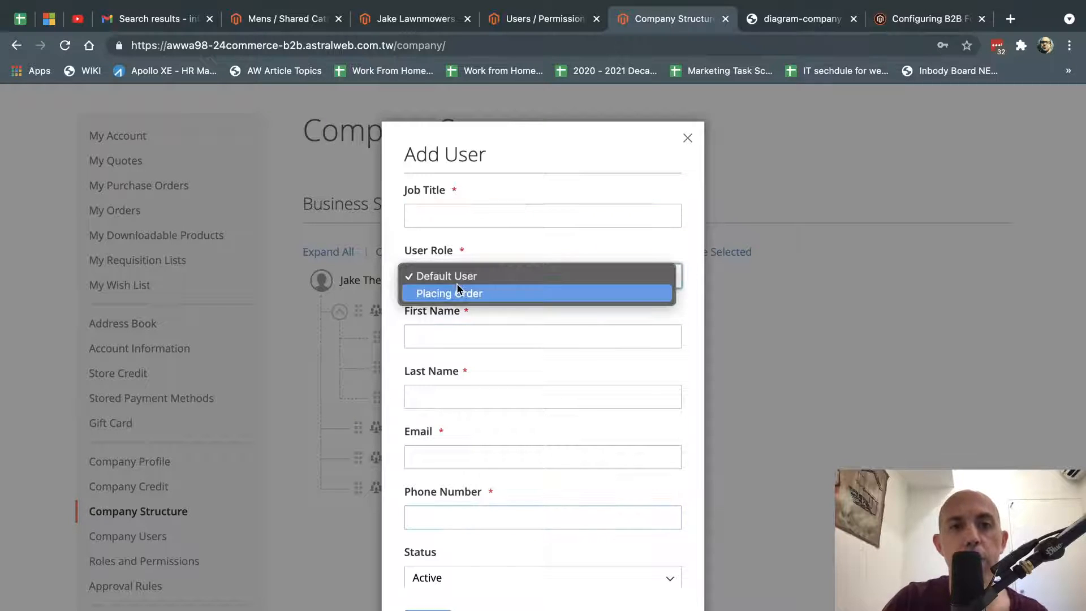
pyautogui.click(457, 283)
pyautogui.press('Escape')
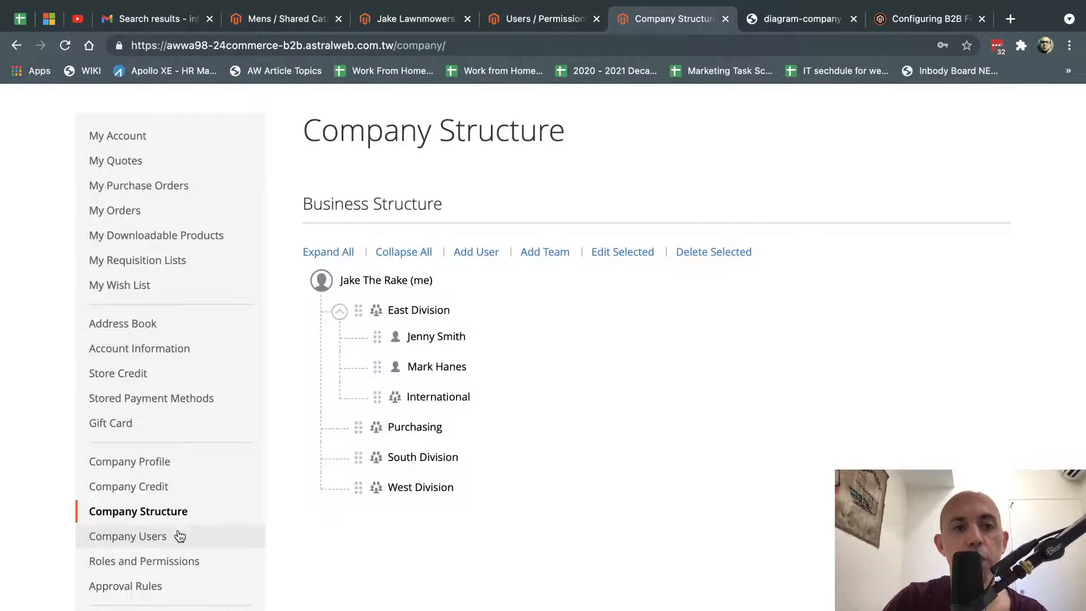
pyautogui.click(146, 568)
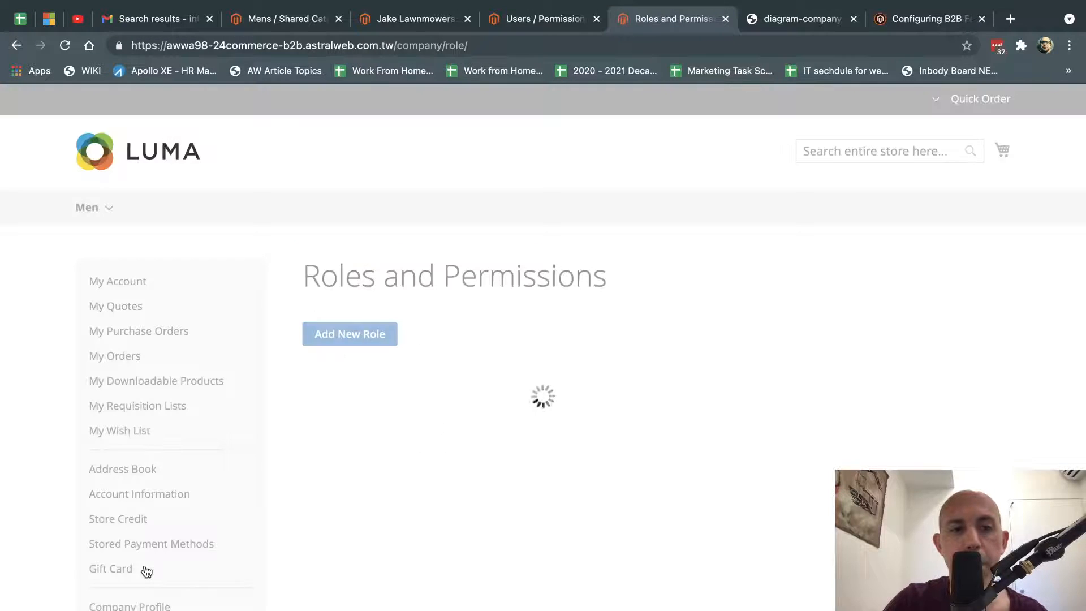
# Start a new company role and scroll down to its unchecked Role Permissions tree.
pyautogui.scroll(-1, 521, 470)
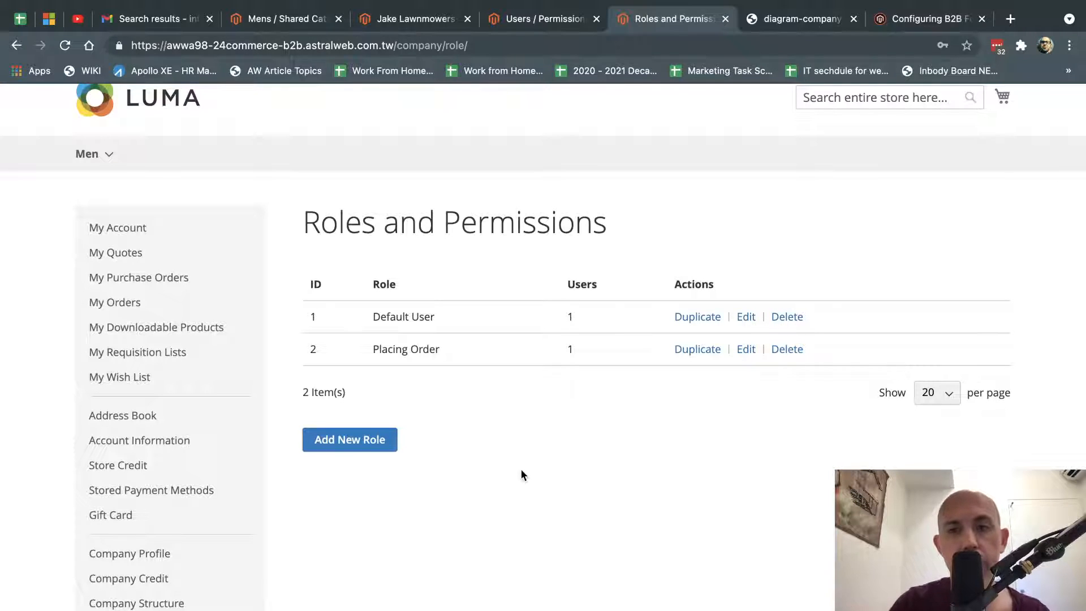
pyautogui.click(378, 443)
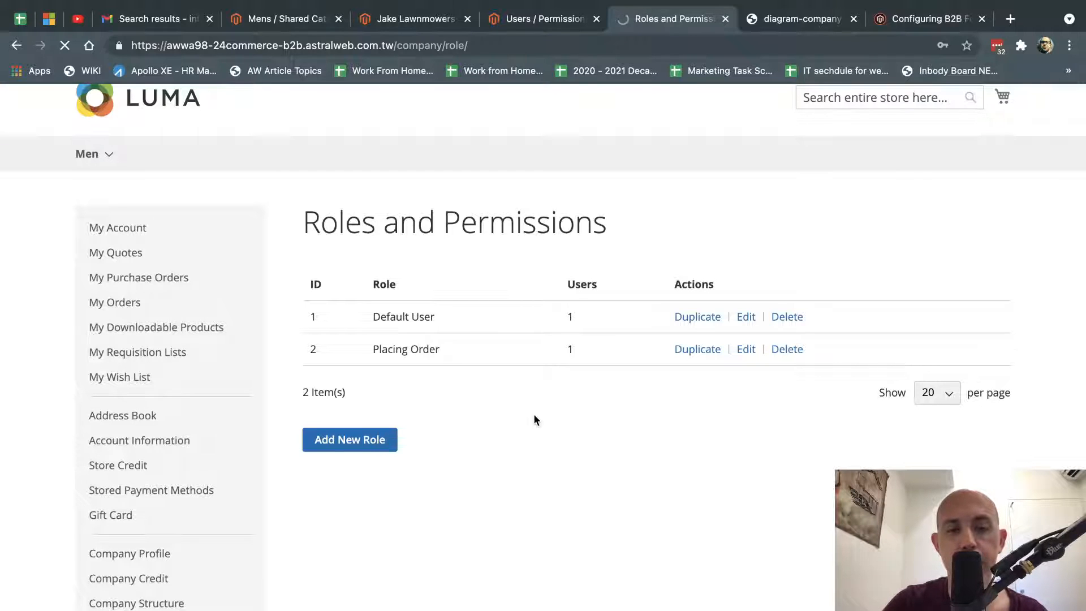
pyautogui.scroll(-5, 538, 412)
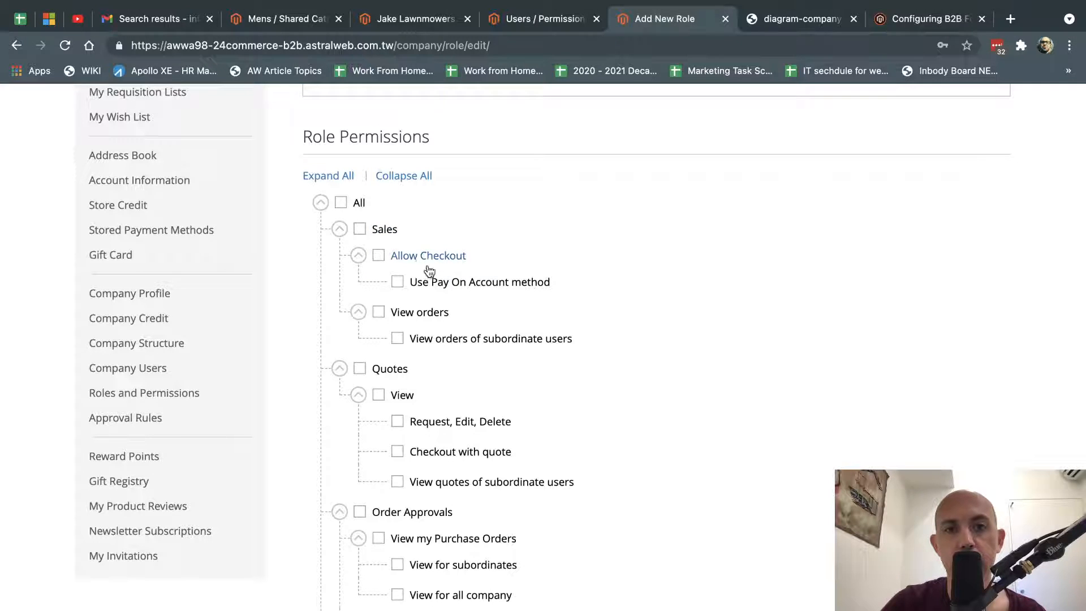
pyautogui.scroll(-2, 417, 339)
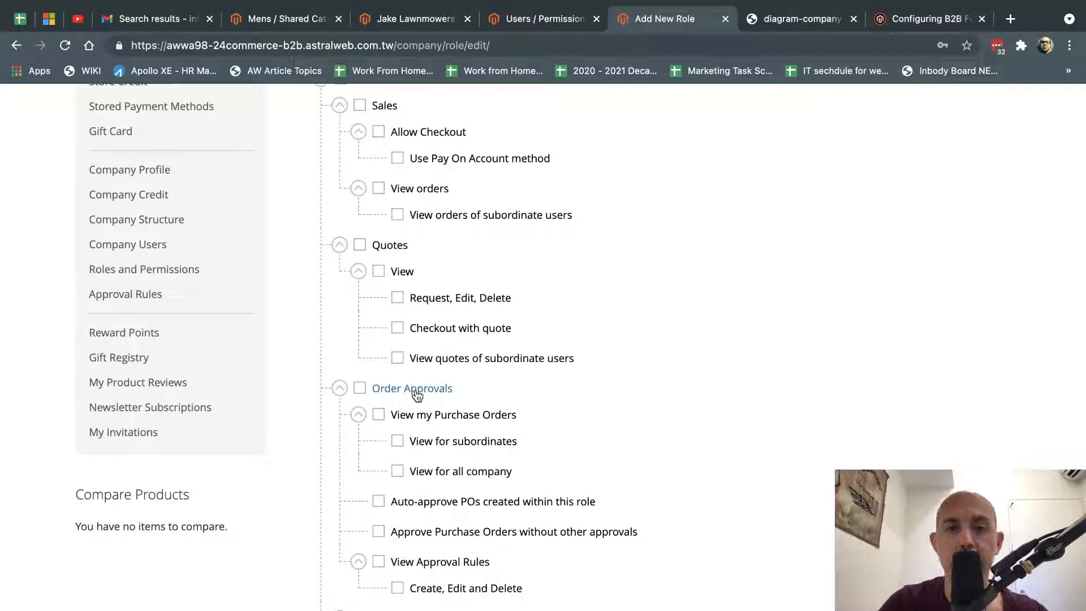
pyautogui.scroll(-5, 642, 396)
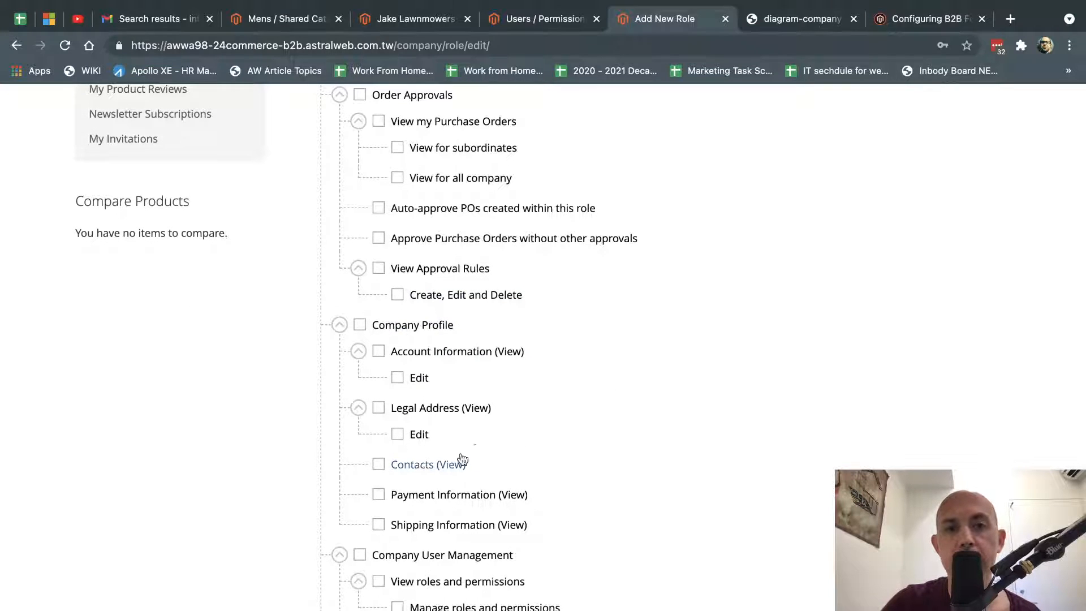
pyautogui.scroll(-2, 506, 411)
pyautogui.scroll(-4, 507, 411)
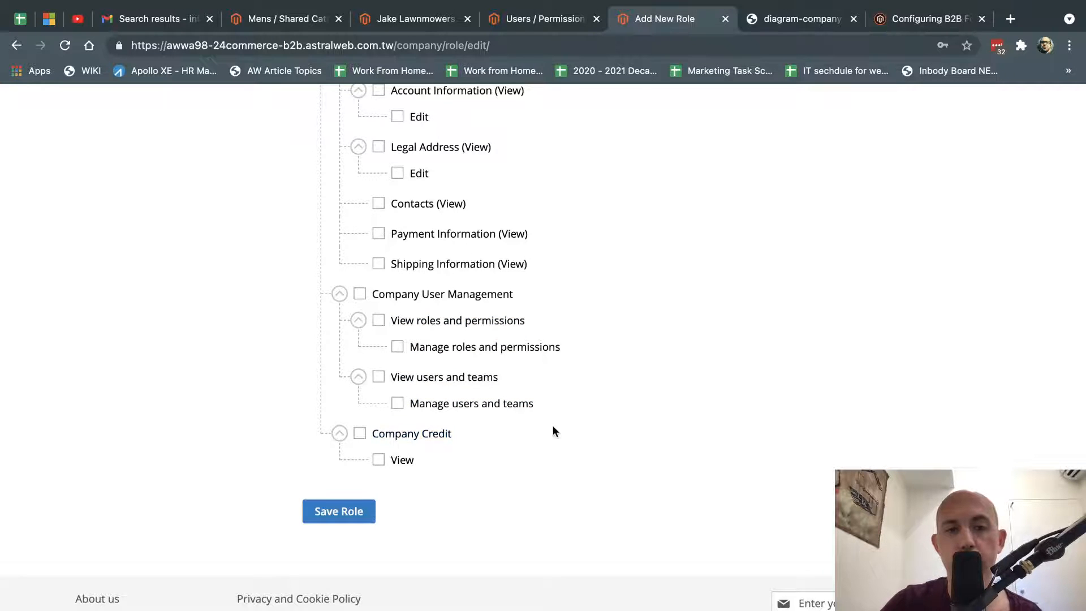
pyautogui.scroll(5, 552, 425)
pyautogui.scroll(12, 554, 431)
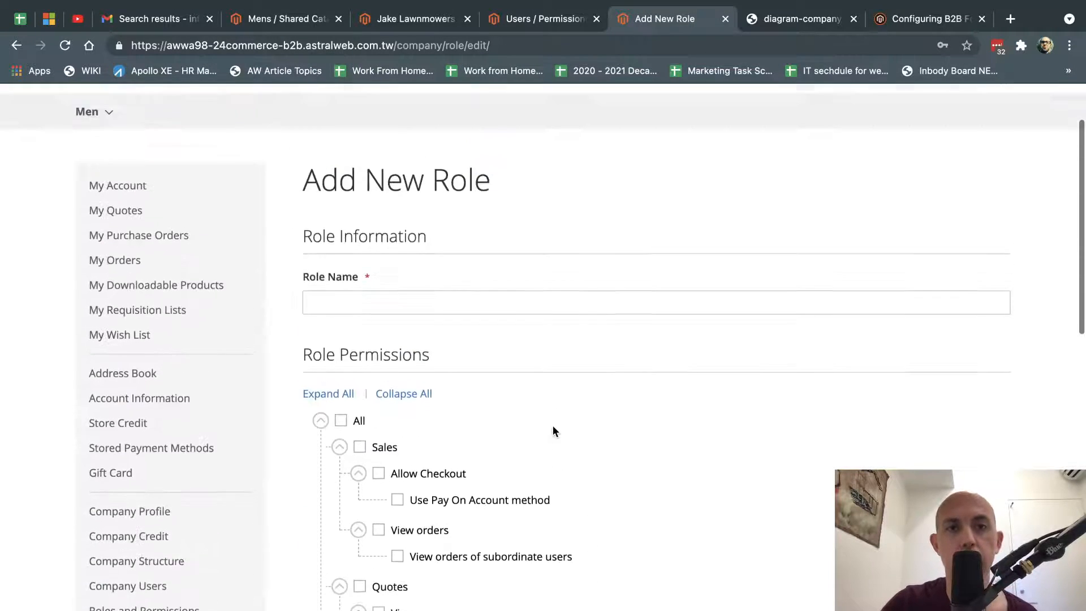
pyautogui.scroll(-5, 311, 466)
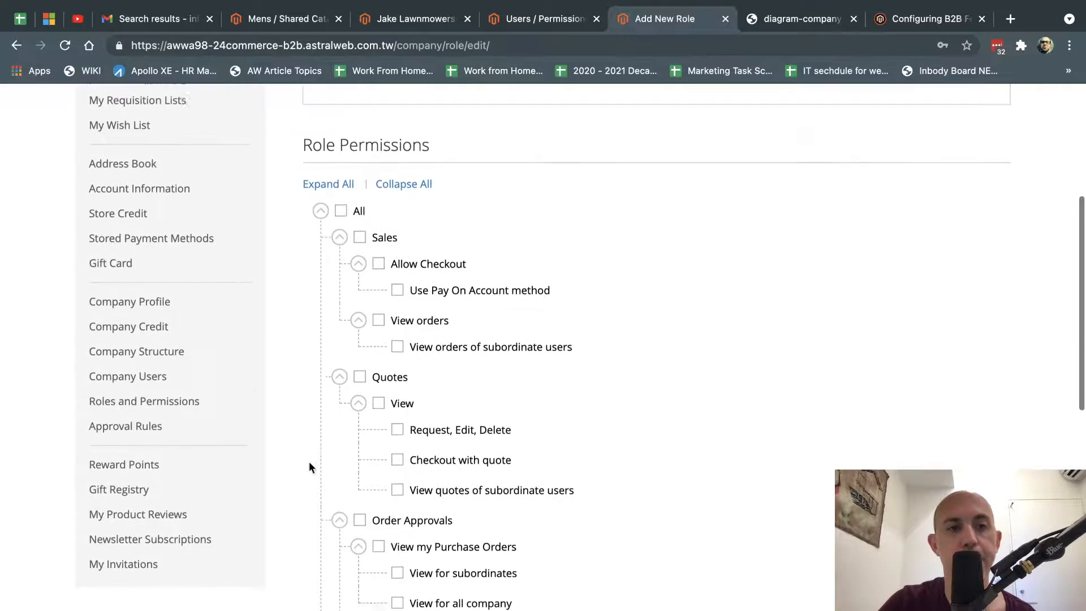
# Go via Company Users to Approval Rules, which shows no rules, and begin a new approval rule.
pyautogui.click(171, 348)
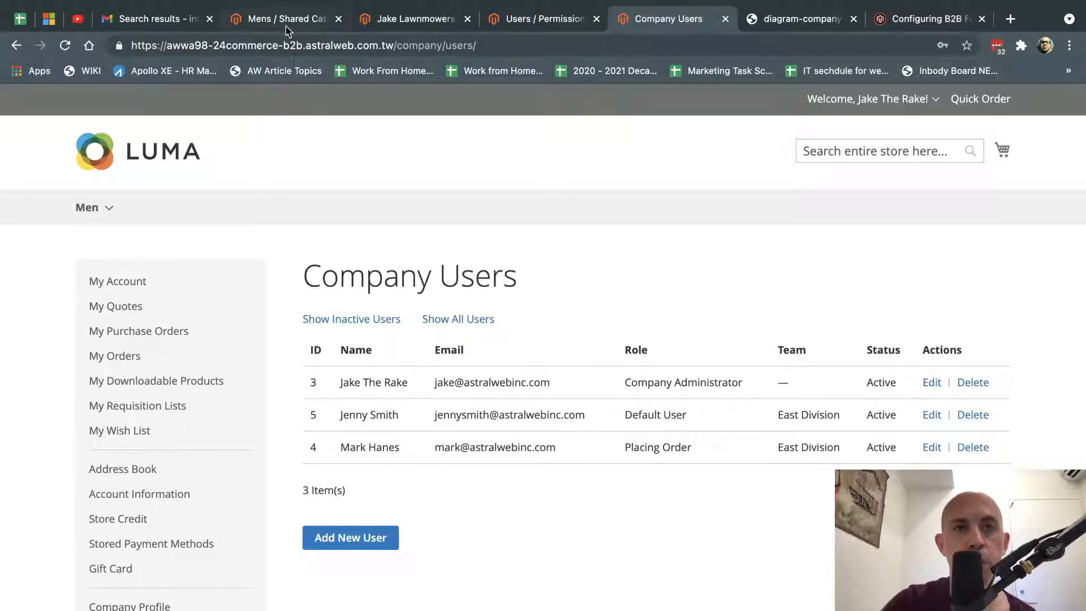
pyautogui.scroll(-2, 244, 480)
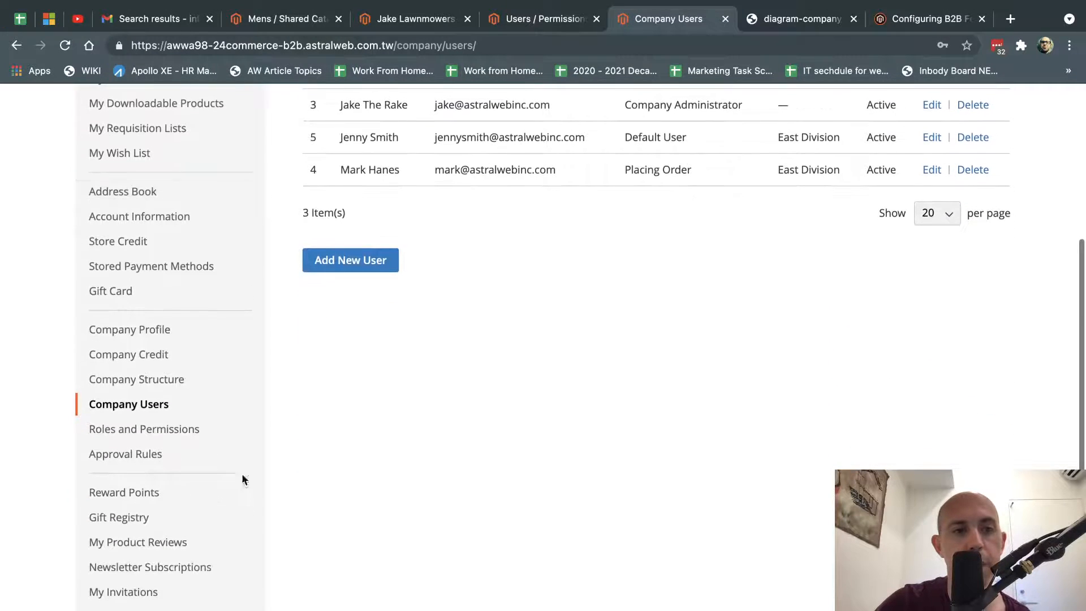
pyautogui.click(154, 453)
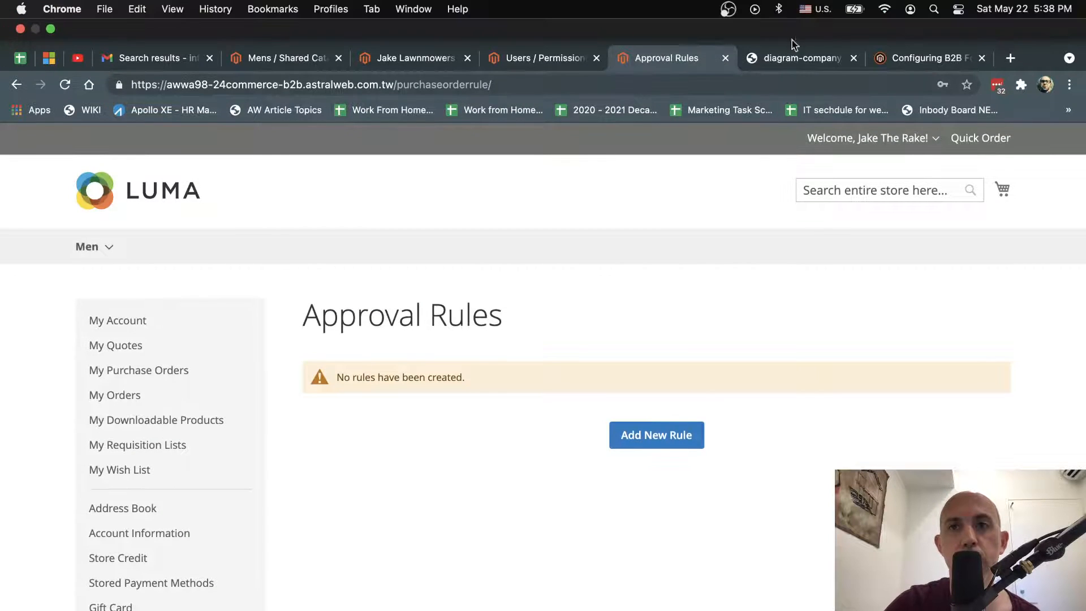
pyautogui.click(798, 19)
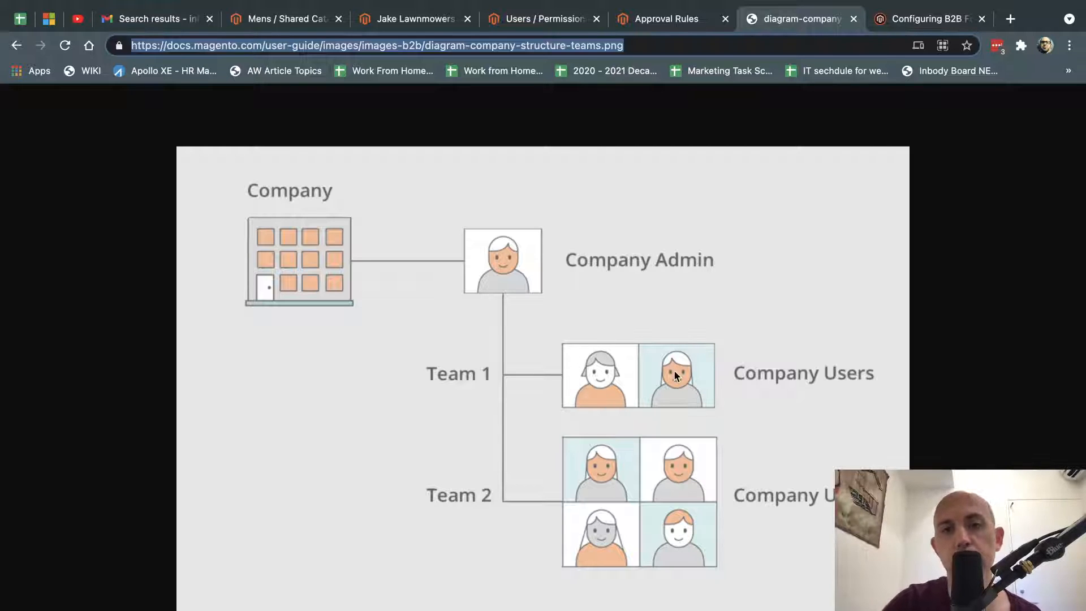
pyautogui.click(644, 19)
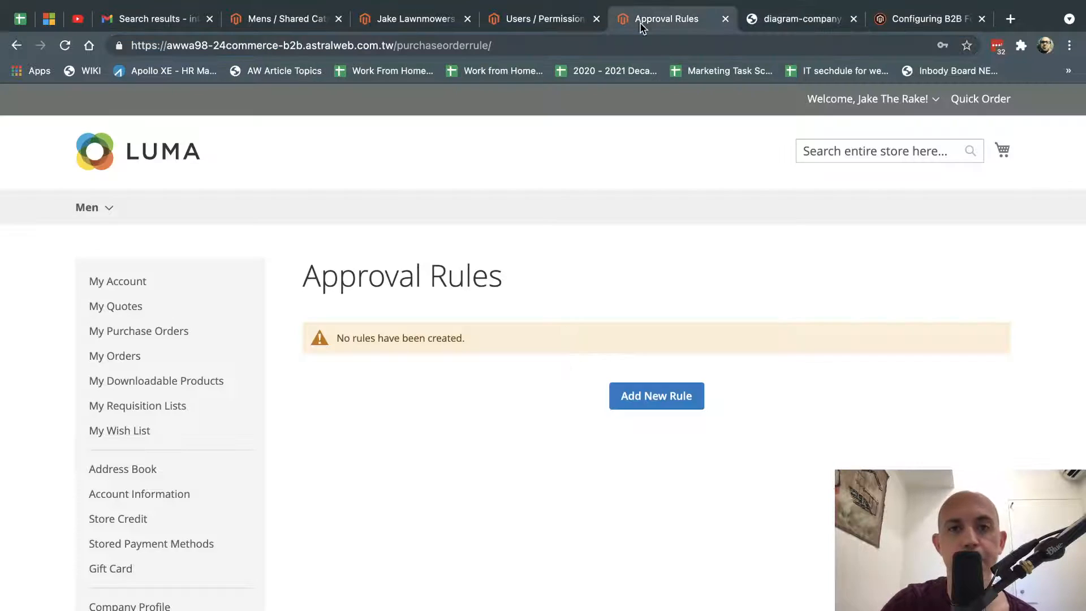
pyautogui.click(665, 398)
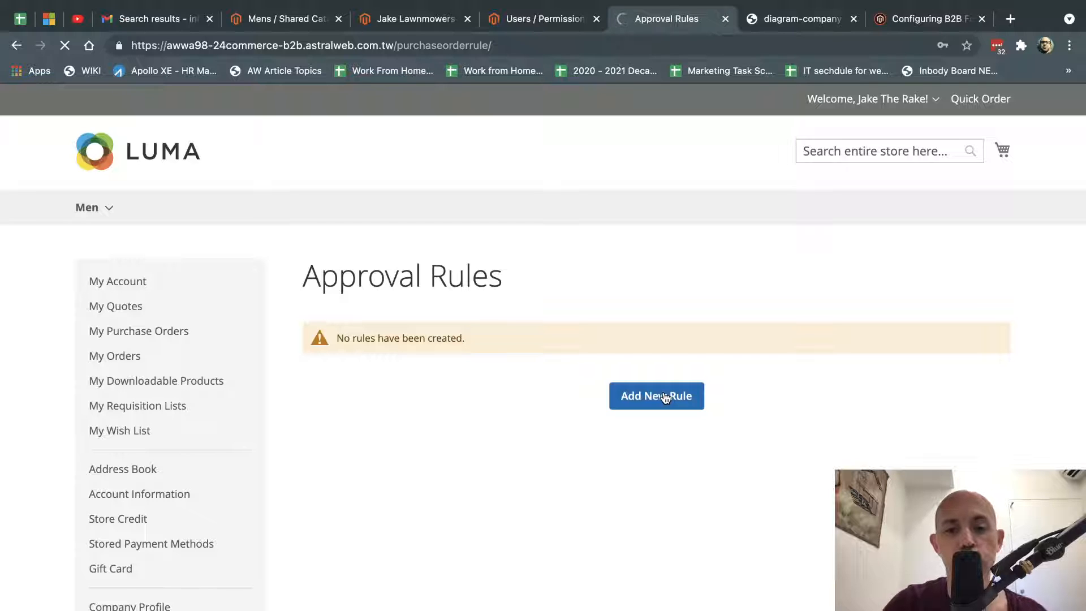
pyautogui.scroll(-5, 568, 369)
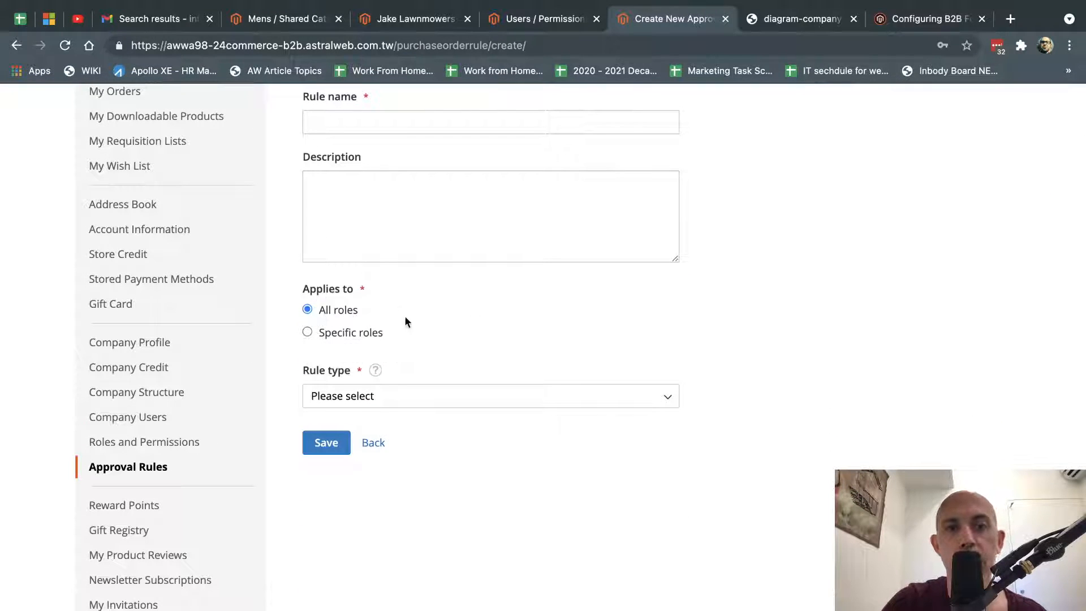
# Make the approval rule apply to all roles.
pyautogui.click(362, 333)
pyautogui.click(381, 362)
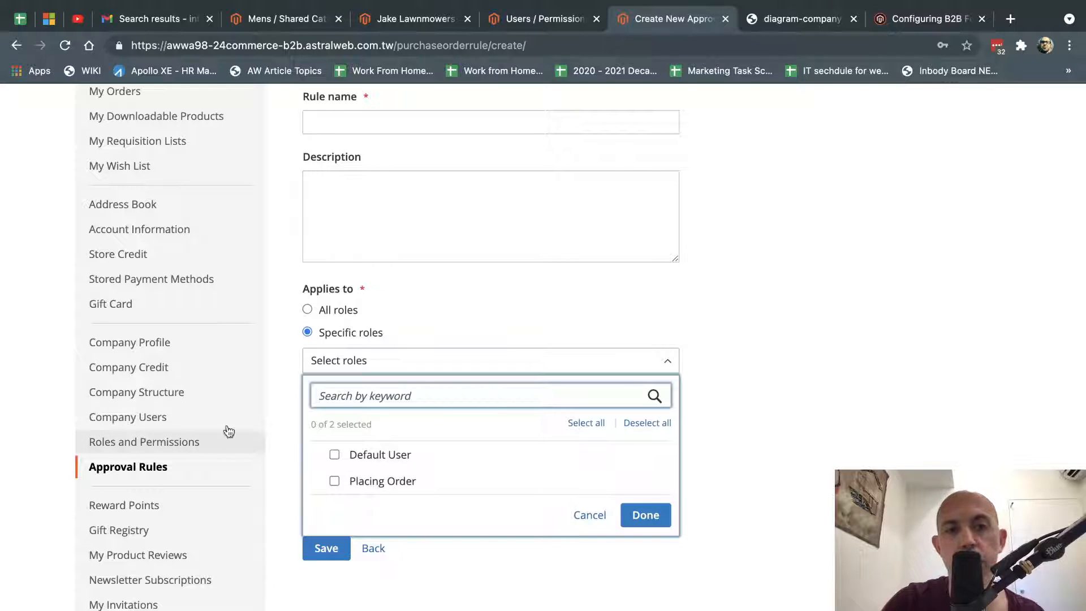
pyautogui.click(744, 368)
pyautogui.click(337, 309)
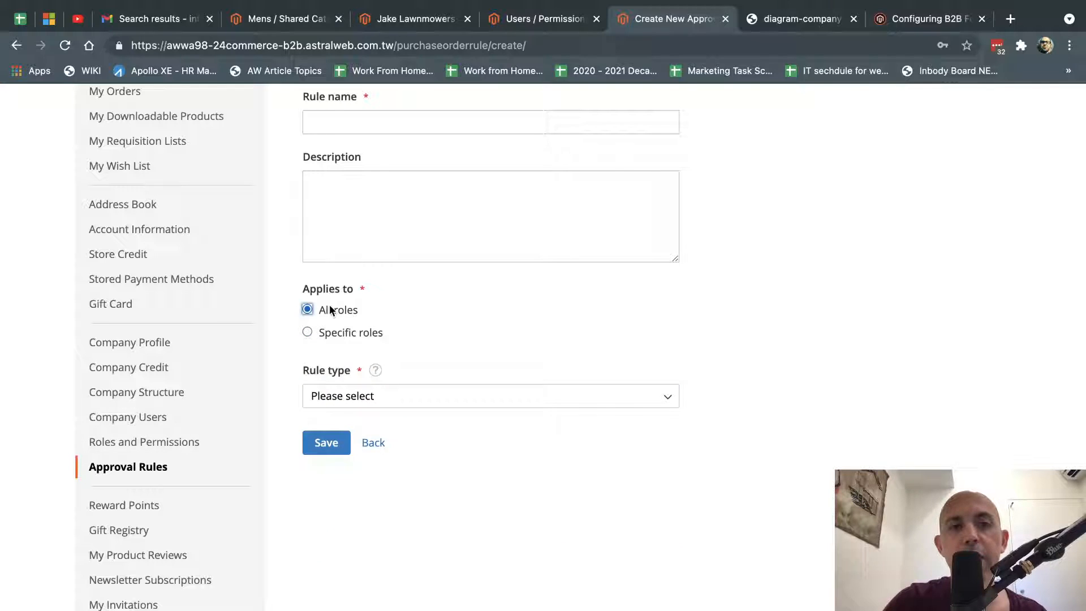
# Set the rule type to Number of SKUs with a threshold of more than 1000.
pyautogui.click(359, 395)
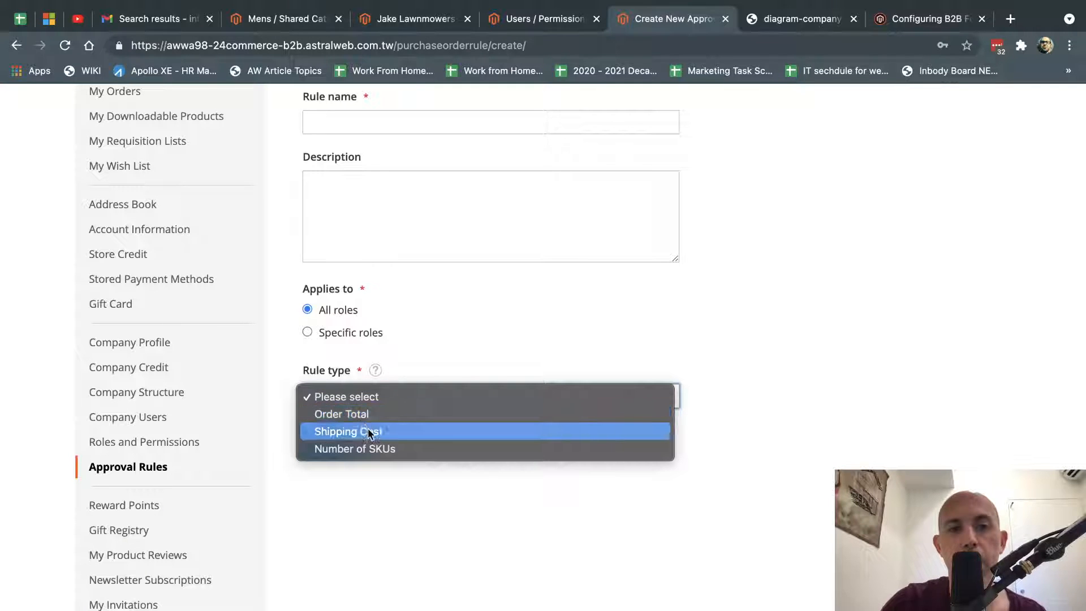
pyautogui.click(386, 450)
pyautogui.scroll(-1, 758, 452)
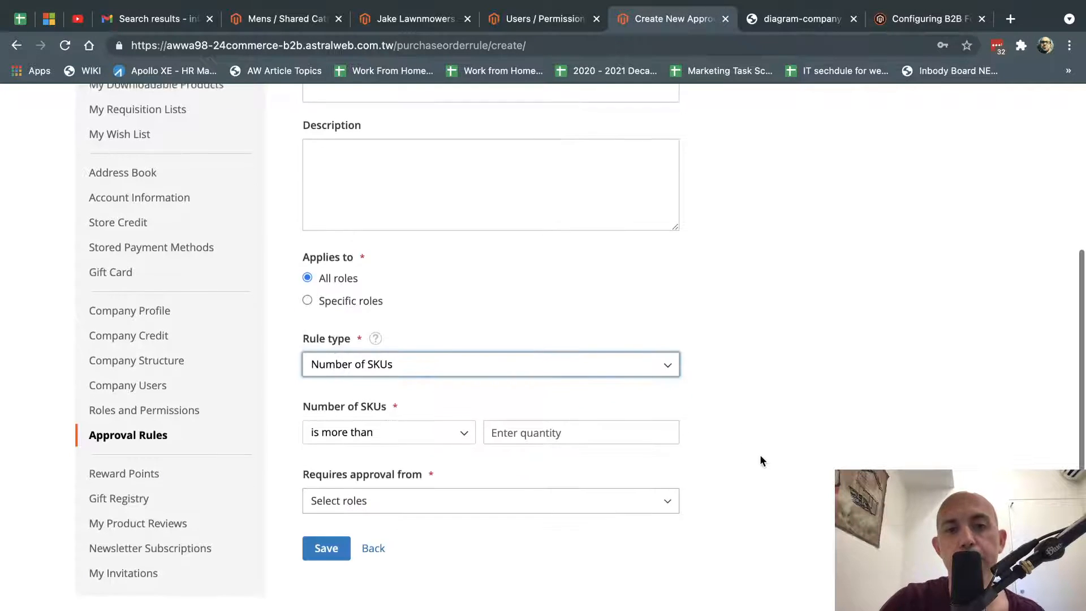
pyautogui.click(417, 362)
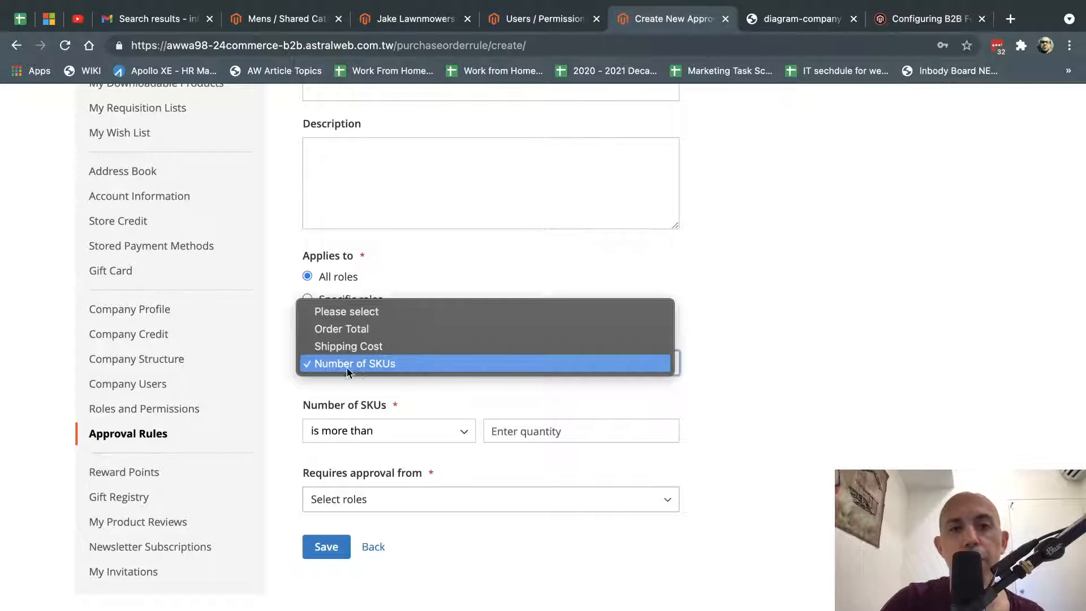
pyautogui.click(743, 374)
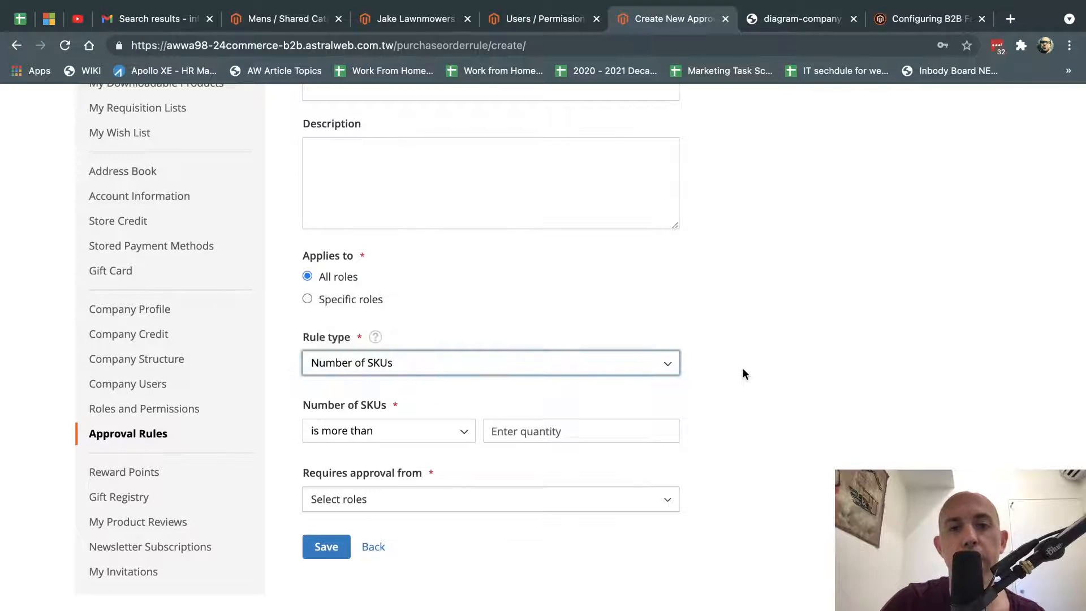
pyautogui.click(532, 429)
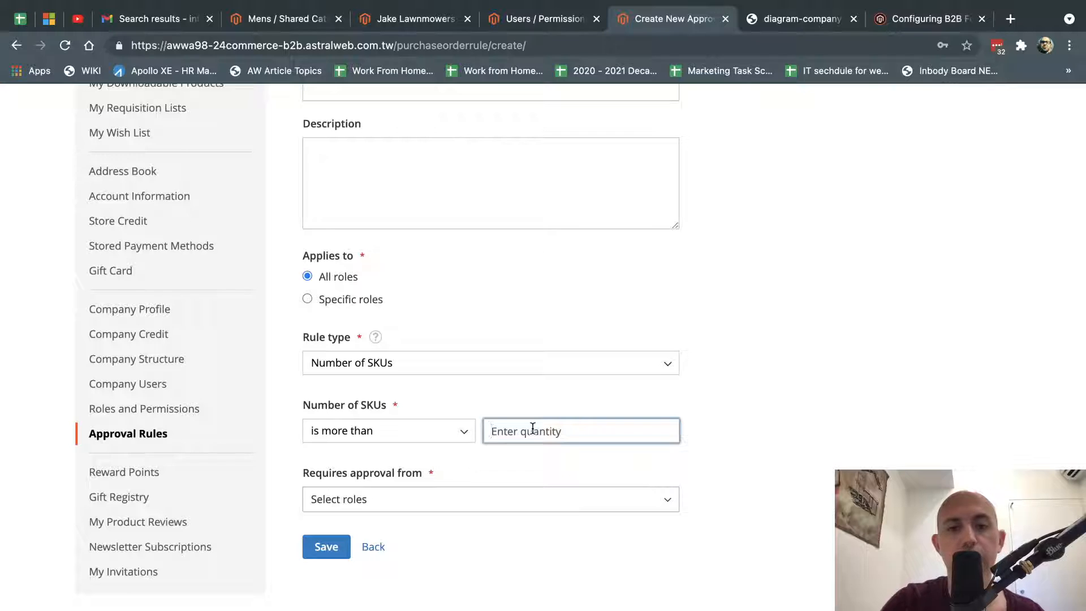
pyautogui.write('1000')
# Require approval from Placing Order only, removing Purchaser's Manager.
pyautogui.click(535, 502)
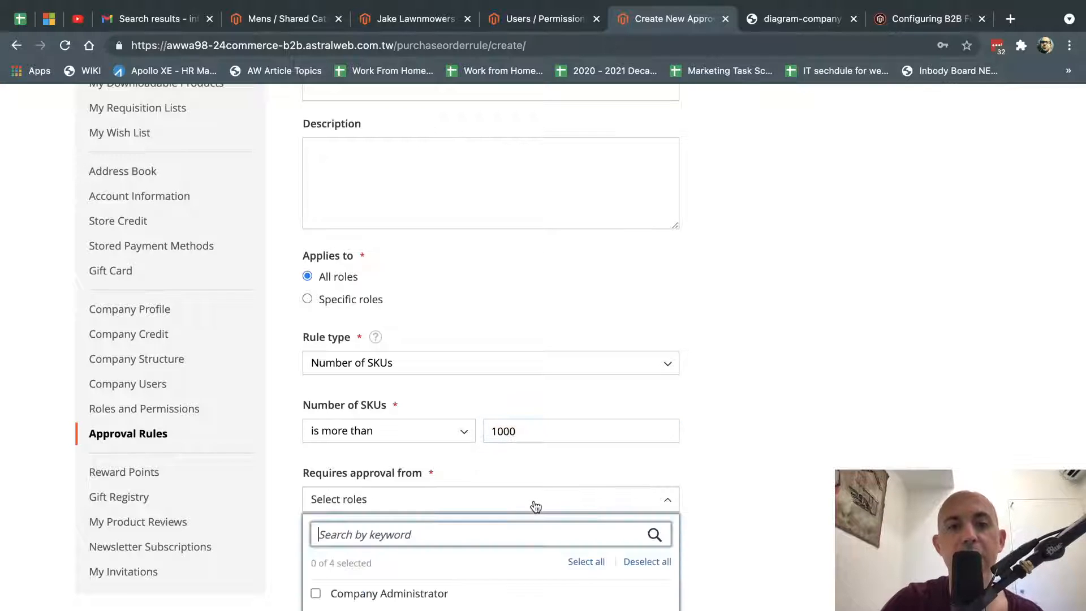
pyautogui.scroll(-2, 439, 552)
pyautogui.click(386, 550)
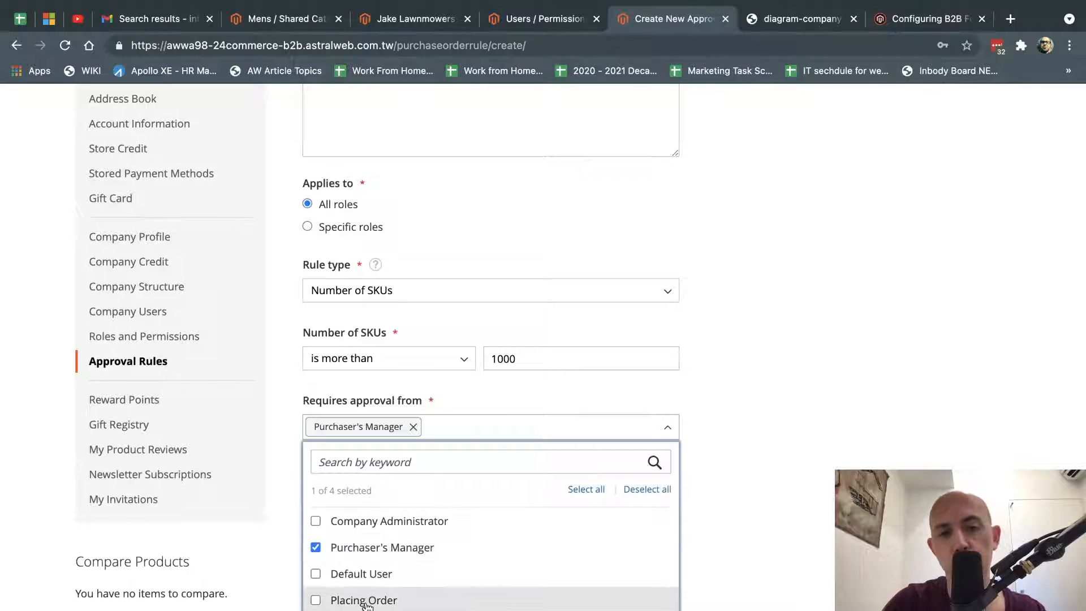
pyautogui.click(366, 602)
pyautogui.click(354, 550)
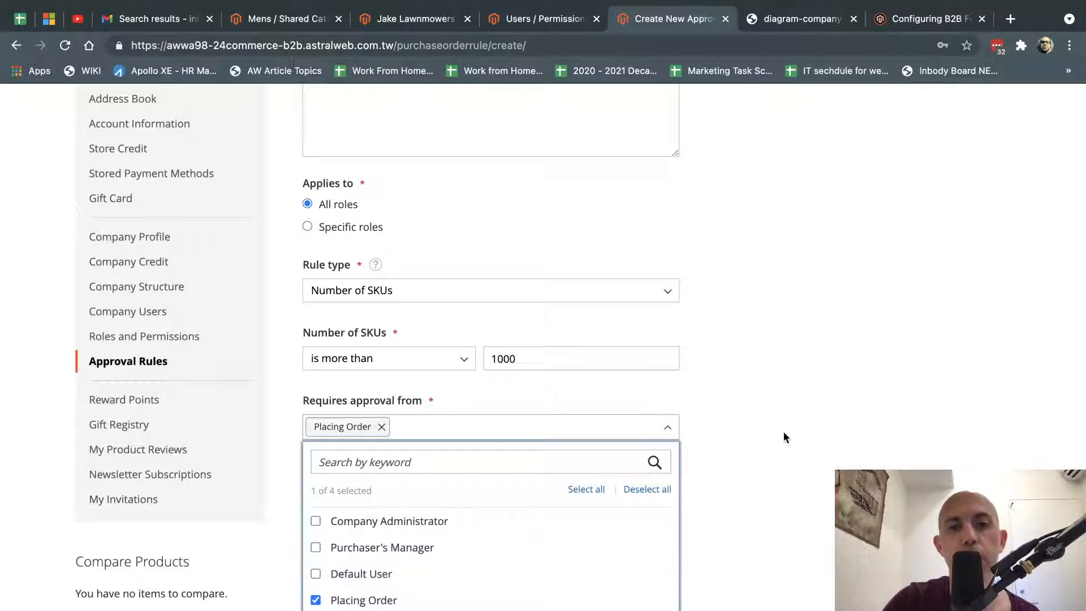
# Recheck the unchanged rule type, glance at the structure diagram, and return to the rule form's top.
pyautogui.click(451, 289)
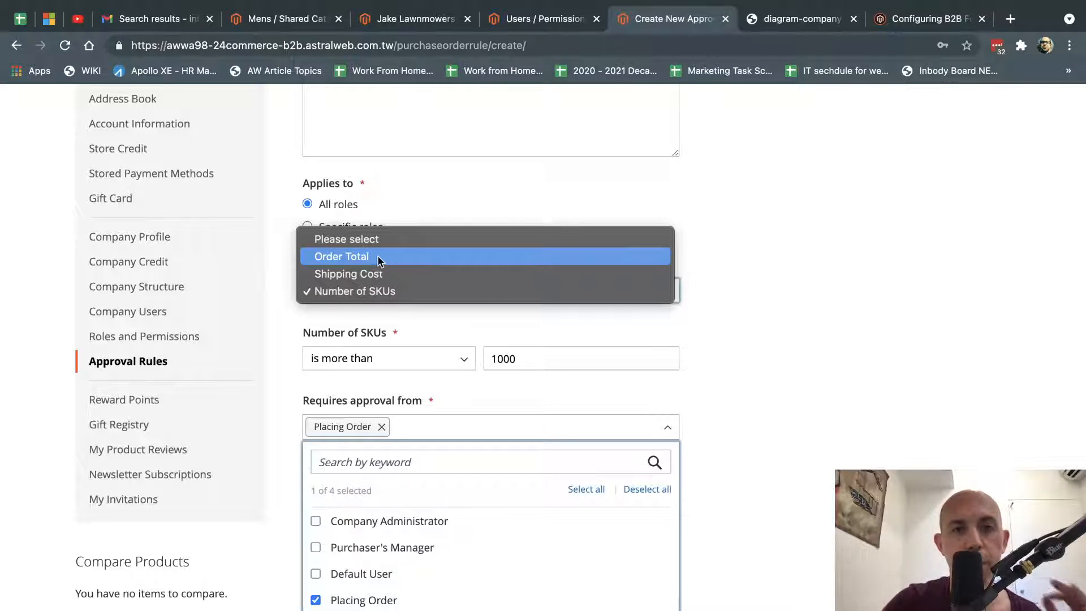
pyautogui.click(796, 391)
pyautogui.doubleClick(797, 392)
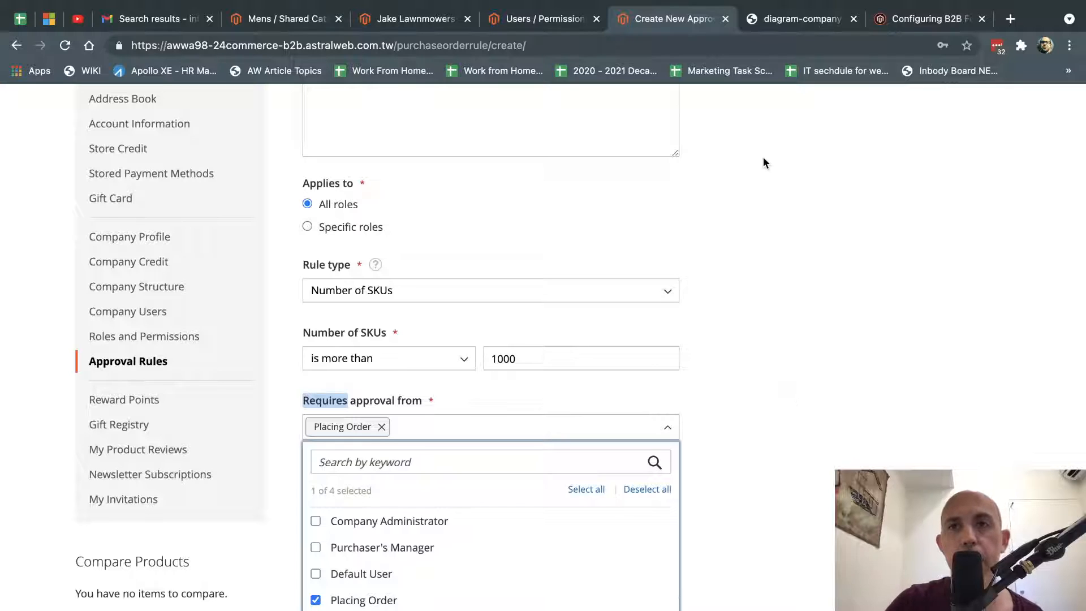
pyautogui.click(792, 19)
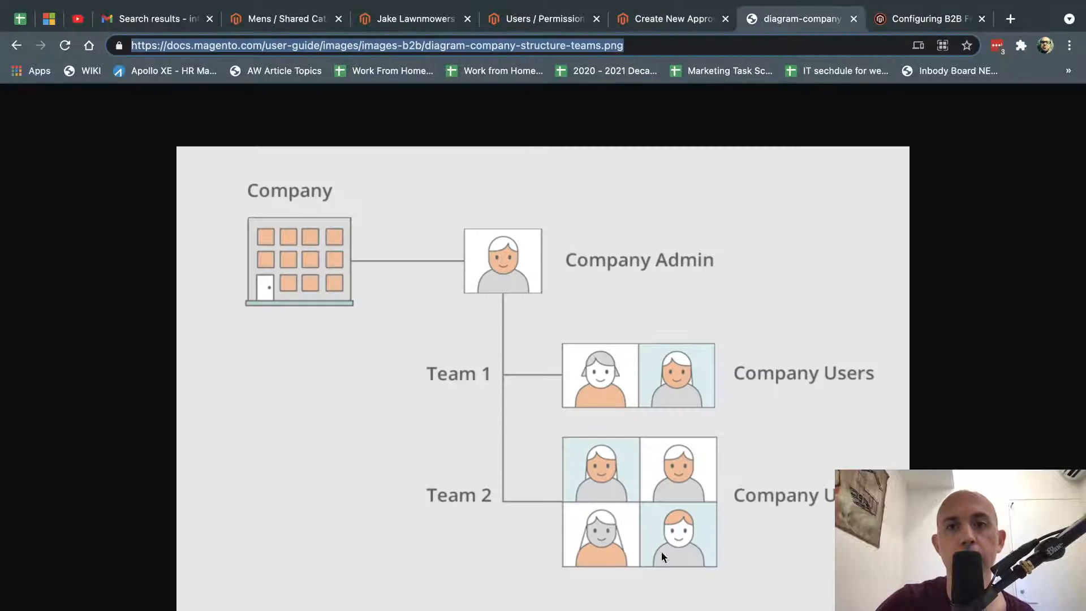
pyautogui.click(664, 21)
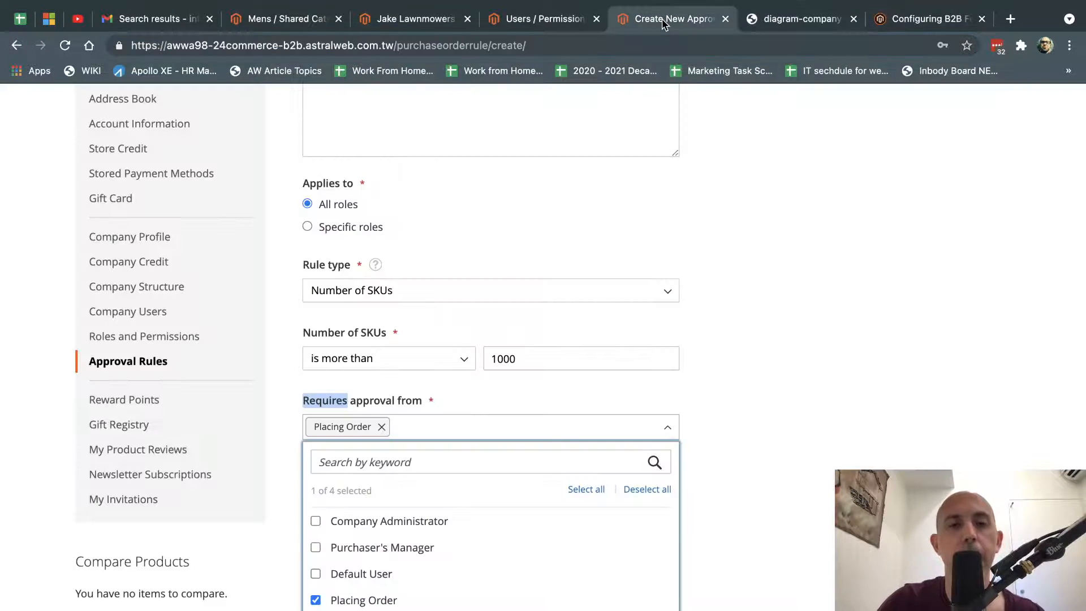
pyautogui.scroll(7, 749, 235)
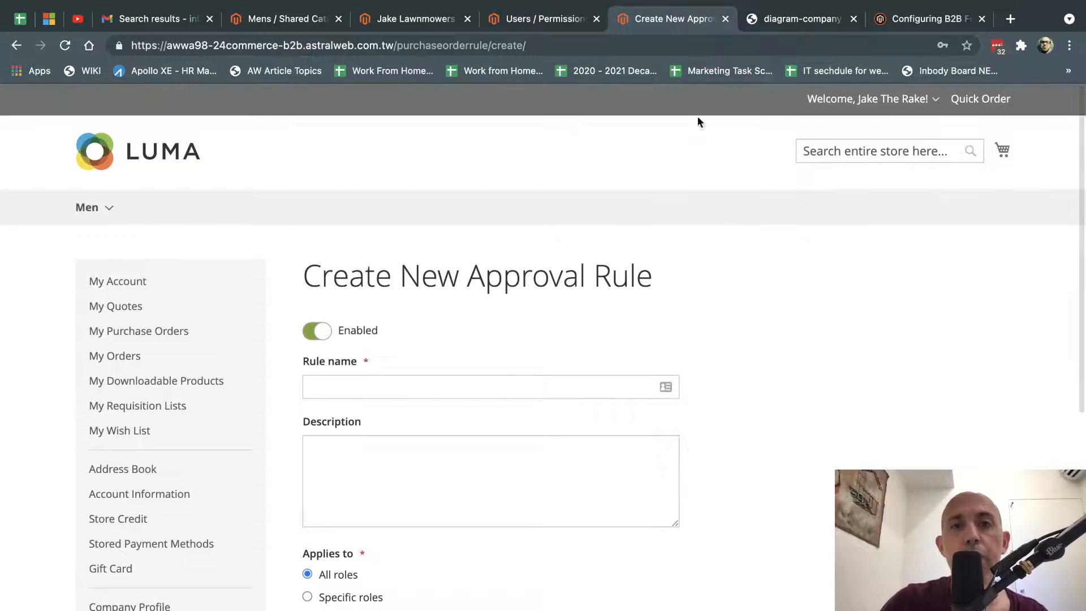
# Bring up the Configuring B2B Features guide and highlight Shared Catalog in its feature list.
pyautogui.click(396, 20)
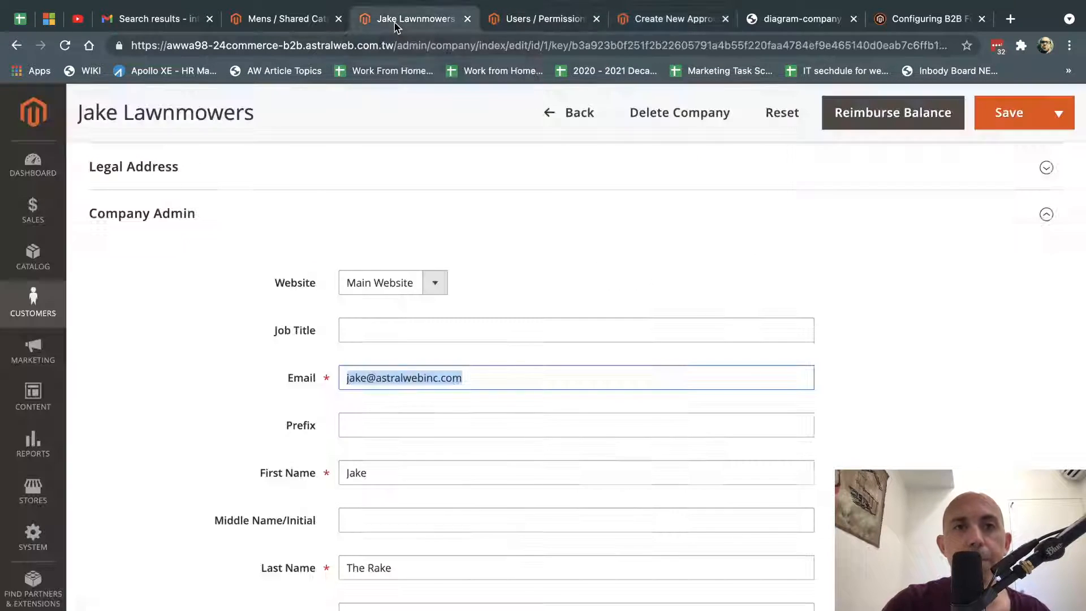
pyautogui.click(907, 21)
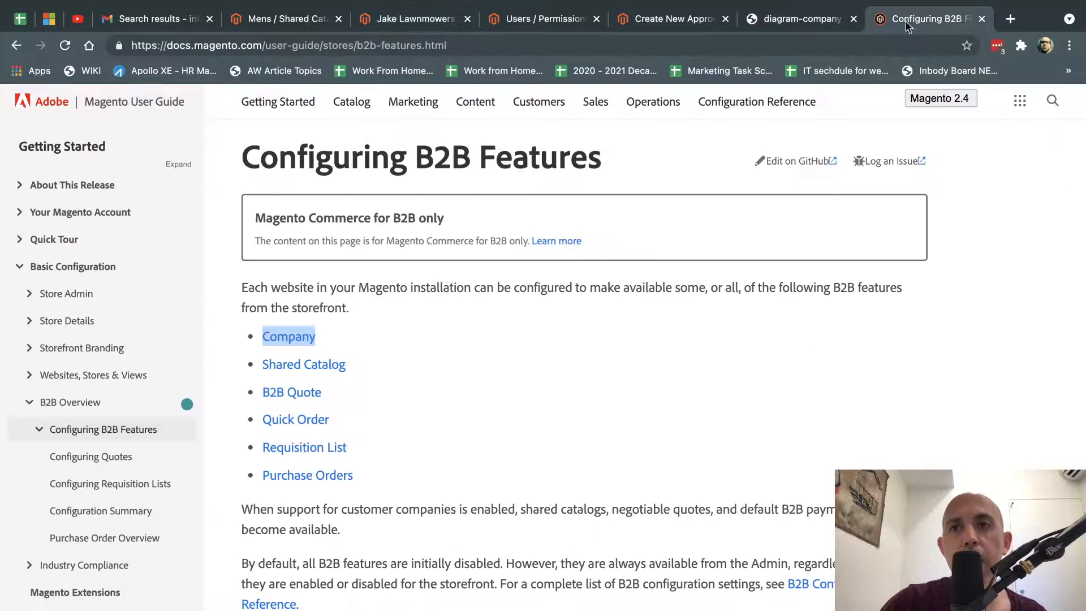
pyautogui.moveTo(385, 359); pyautogui.dragTo(252, 367)
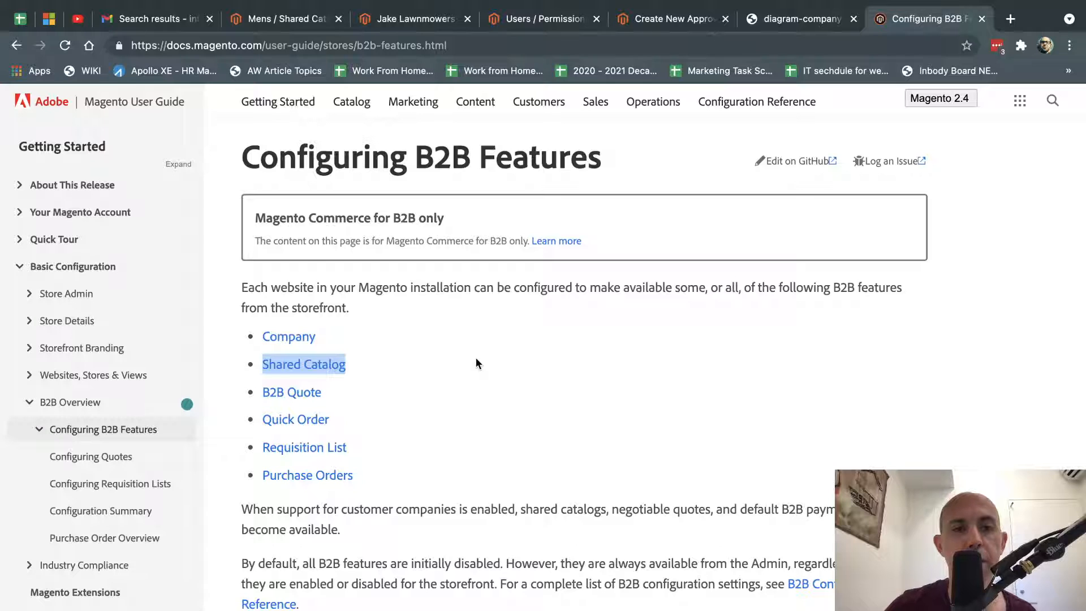
# In the admin, go to Catalog > Shared Catalogs to list Default (General) and Mens.
pyautogui.click(283, 19)
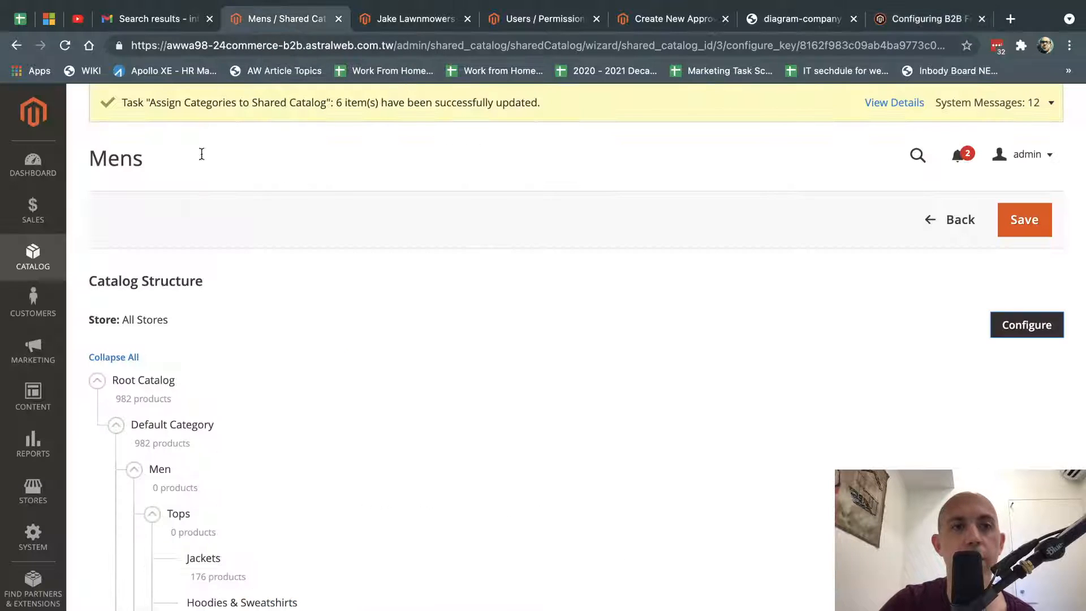
pyautogui.click(41, 261)
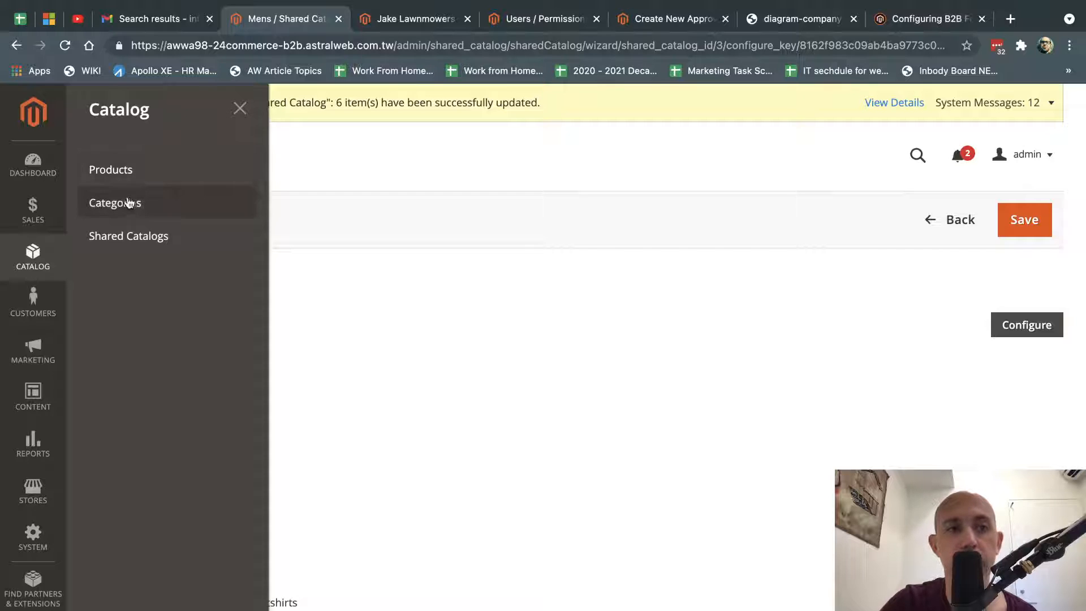
pyautogui.click(173, 239)
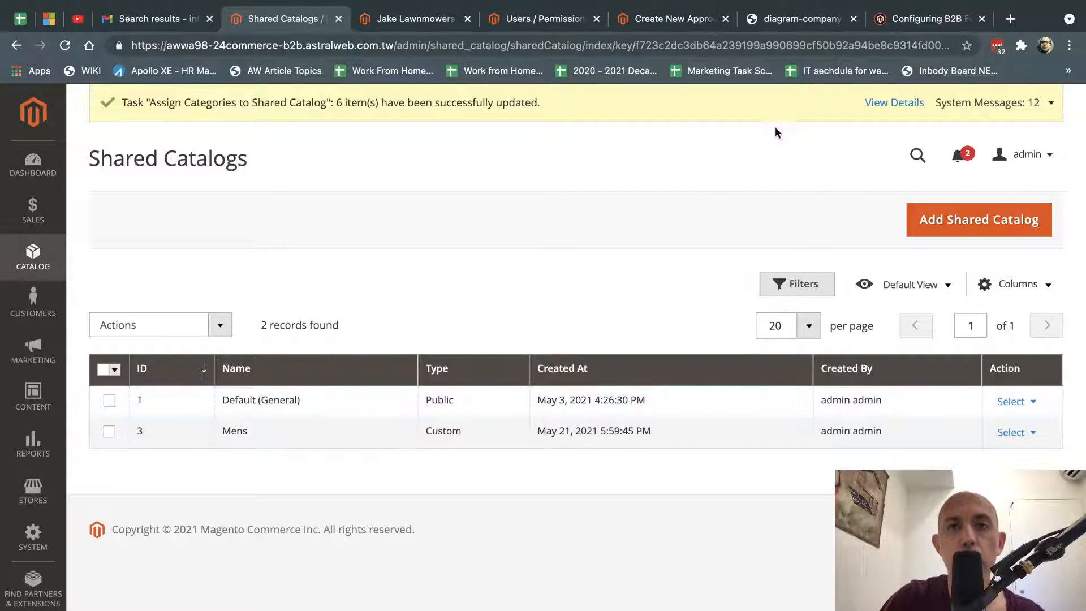
pyautogui.hotkey('ctrl', 'Right')
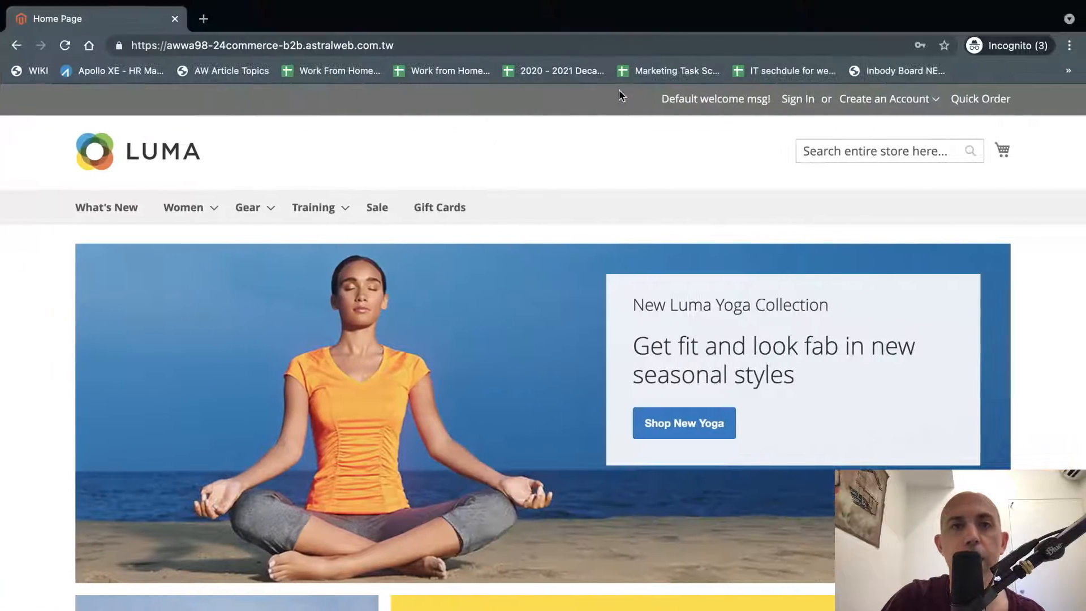
pyautogui.moveTo(215, 219)
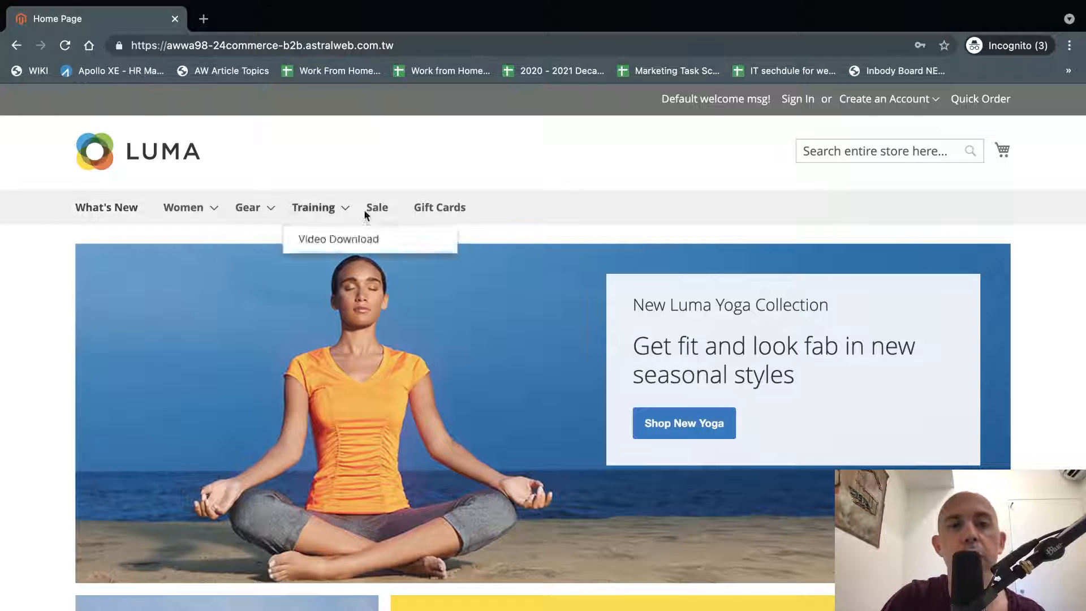
pyautogui.click(799, 101)
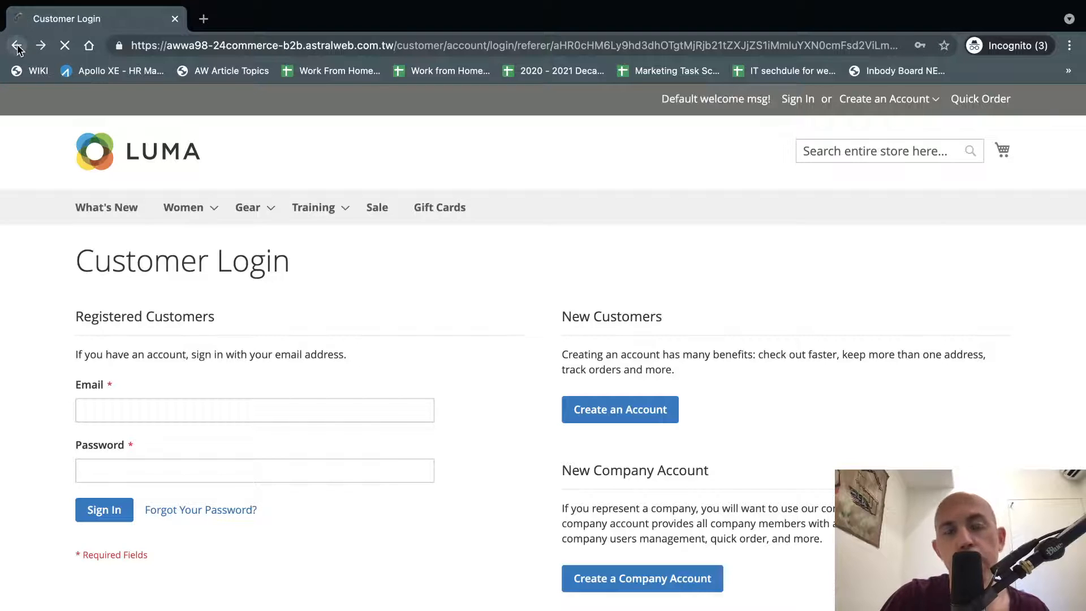
pyautogui.click(18, 46)
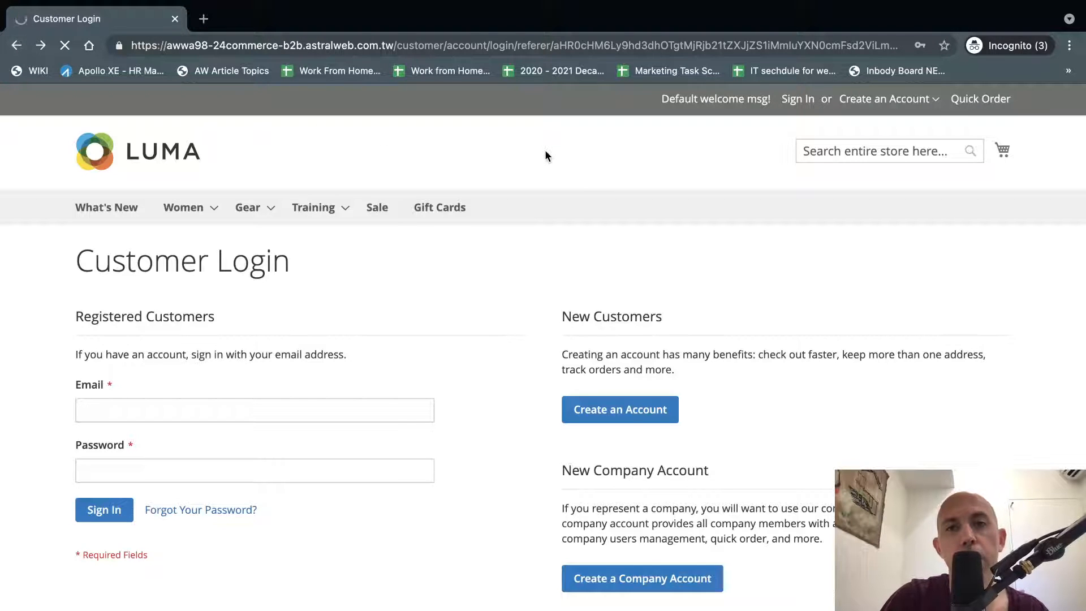
pyautogui.hotkey('ctrl', 'Left')
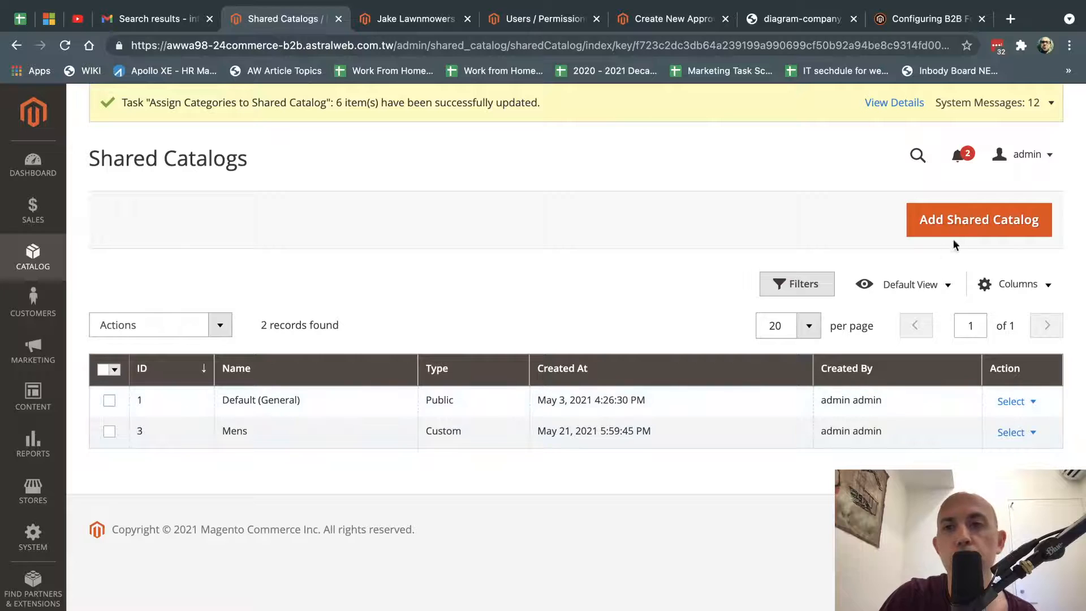
# Open the Mens shared catalog's edit page, then return to the Shared Catalogs list.
pyautogui.click(1012, 433)
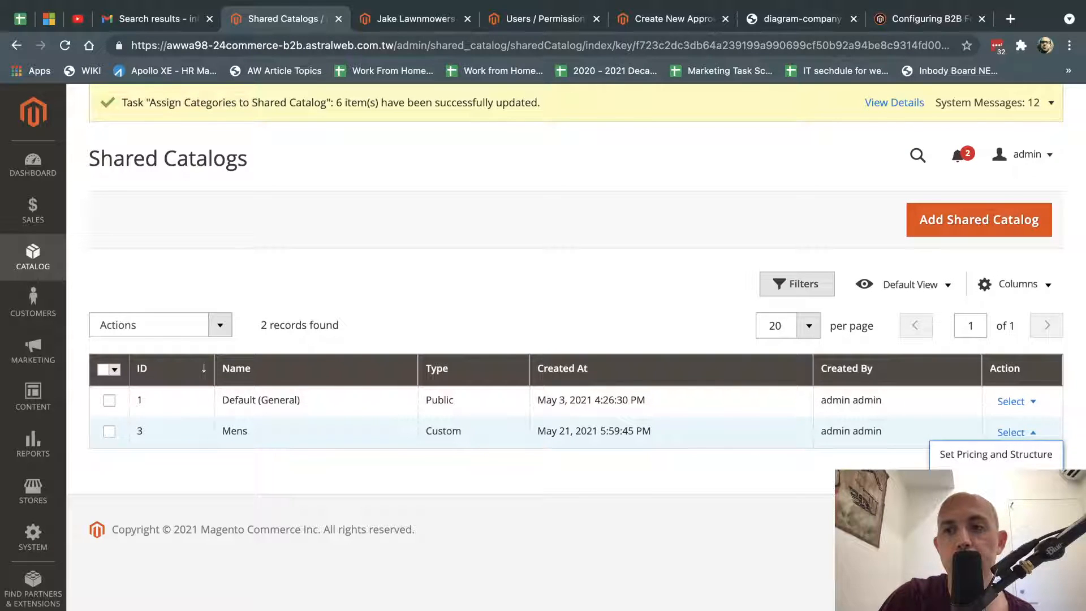
pyautogui.click(980, 481)
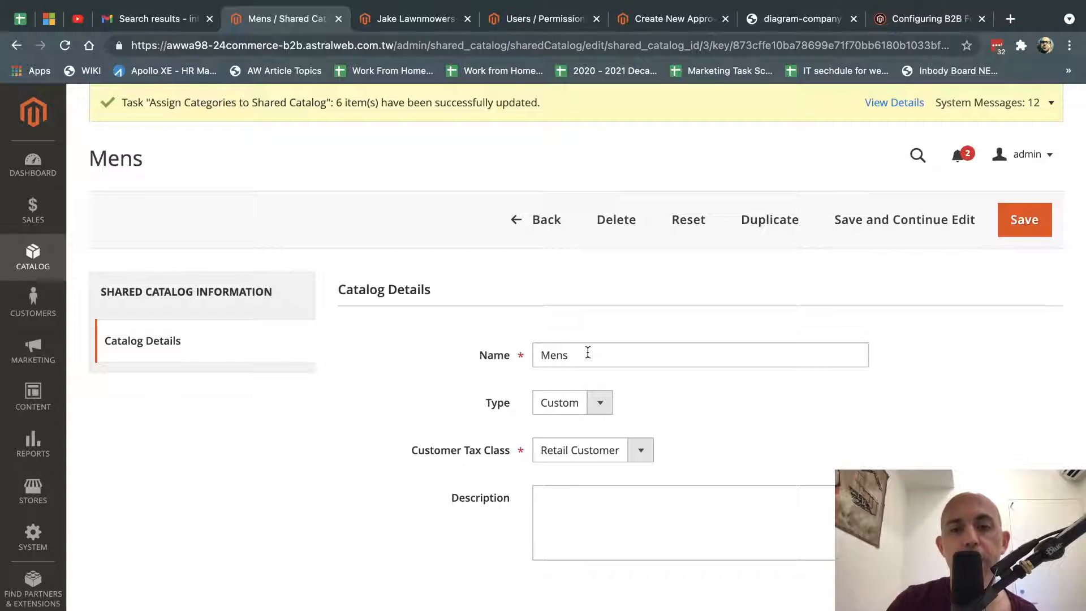
pyautogui.click(526, 221)
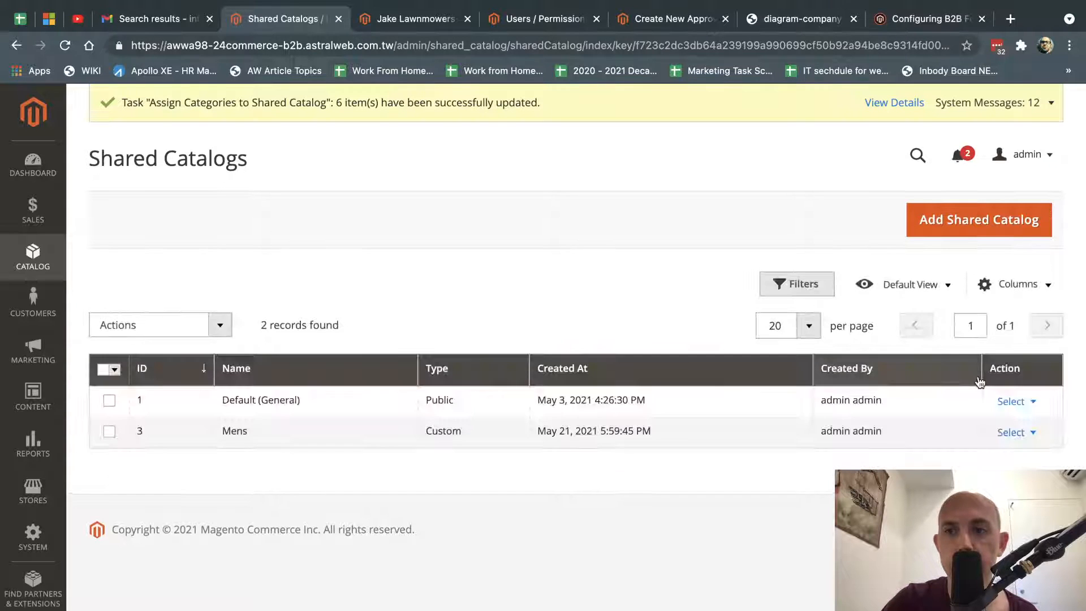
# View the companies assigned to the Mens catalog, then switch to the signed-out storefront.
pyautogui.click(1007, 433)
pyautogui.click(996, 454)
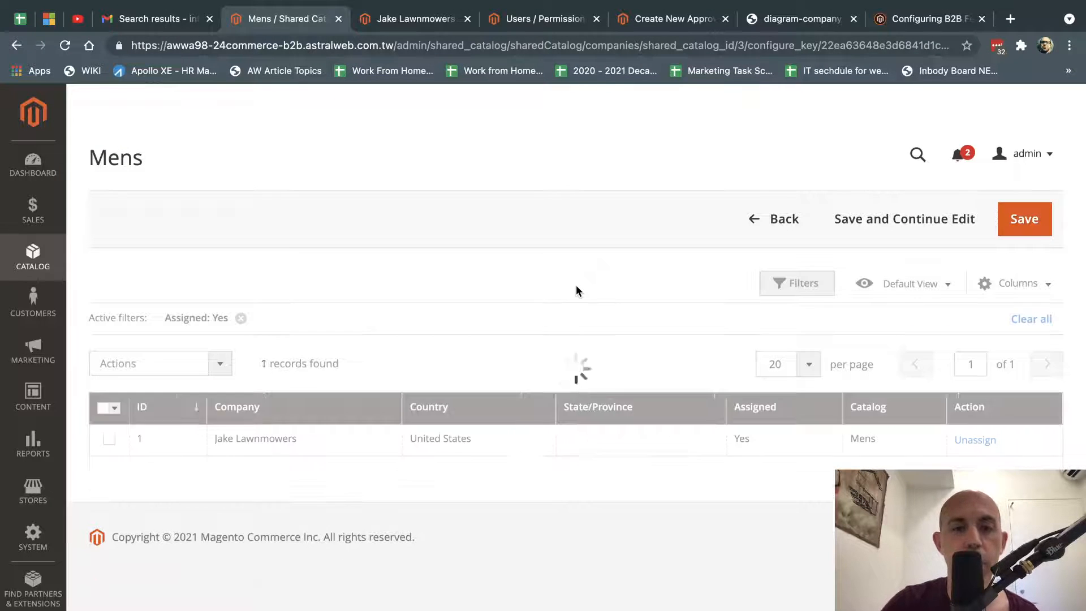
pyautogui.hotkey('ctrl', 'Right')
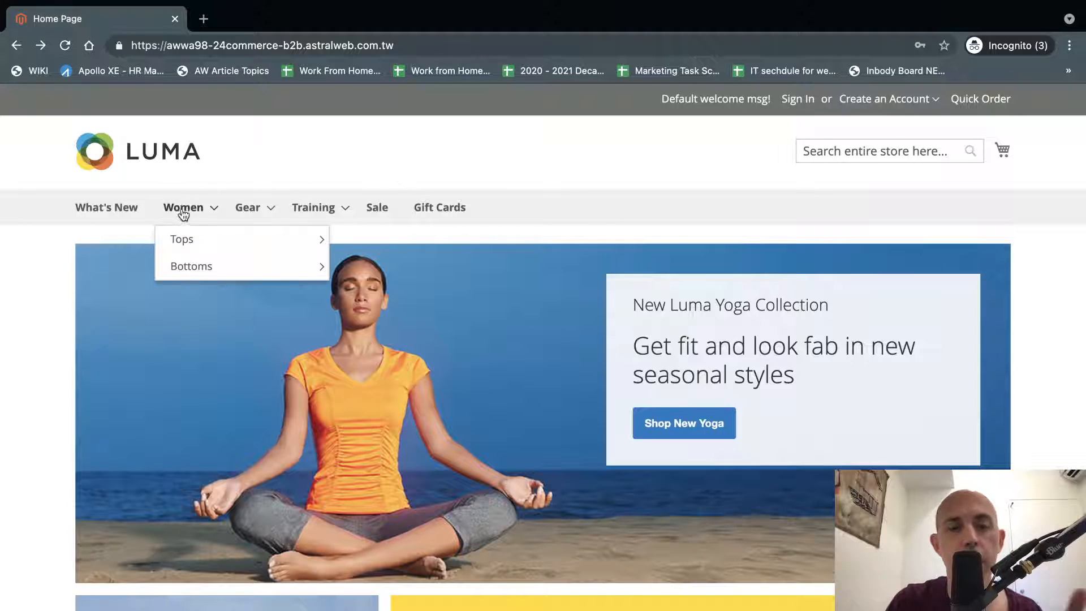
# Back in the admin, select the Mens catalog's assigned company and check its bulk Actions list.
pyautogui.moveTo(356, 196)
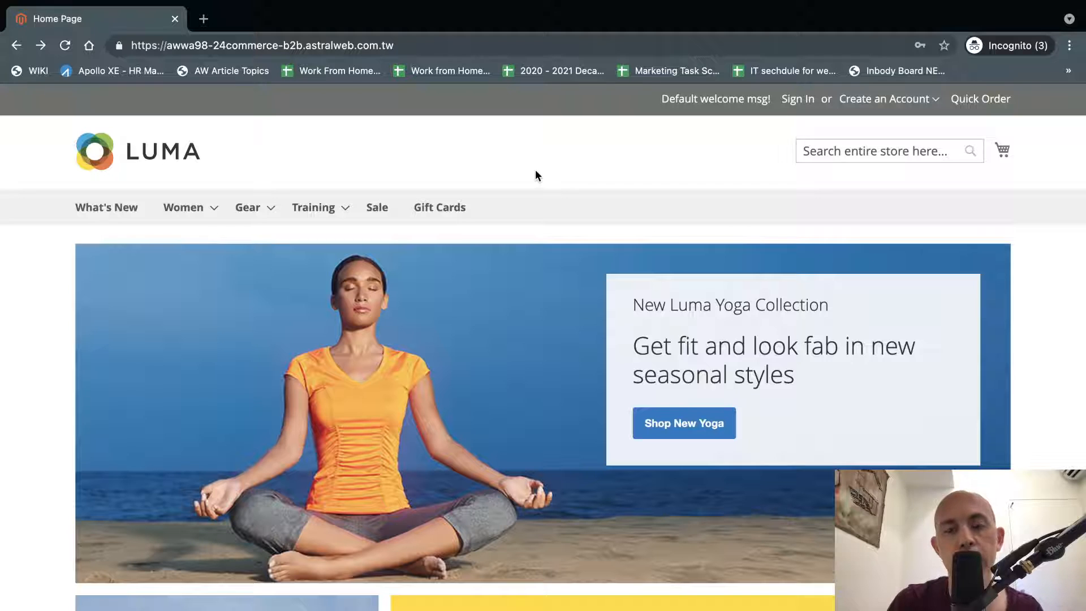
pyautogui.hotkey('ctrl', 'Left')
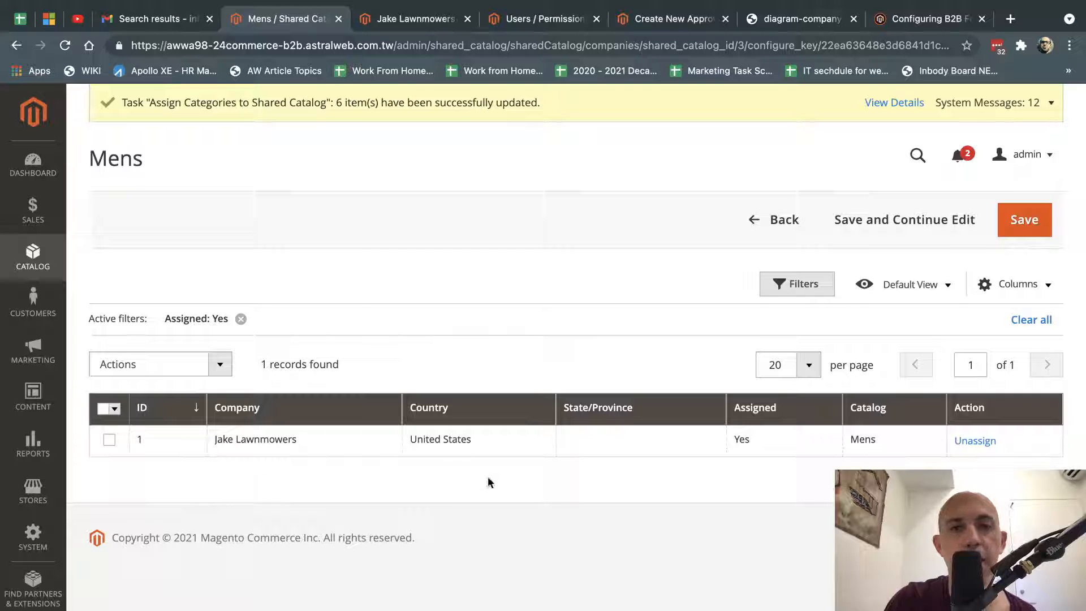
pyautogui.moveTo(217, 440); pyautogui.dragTo(352, 444)
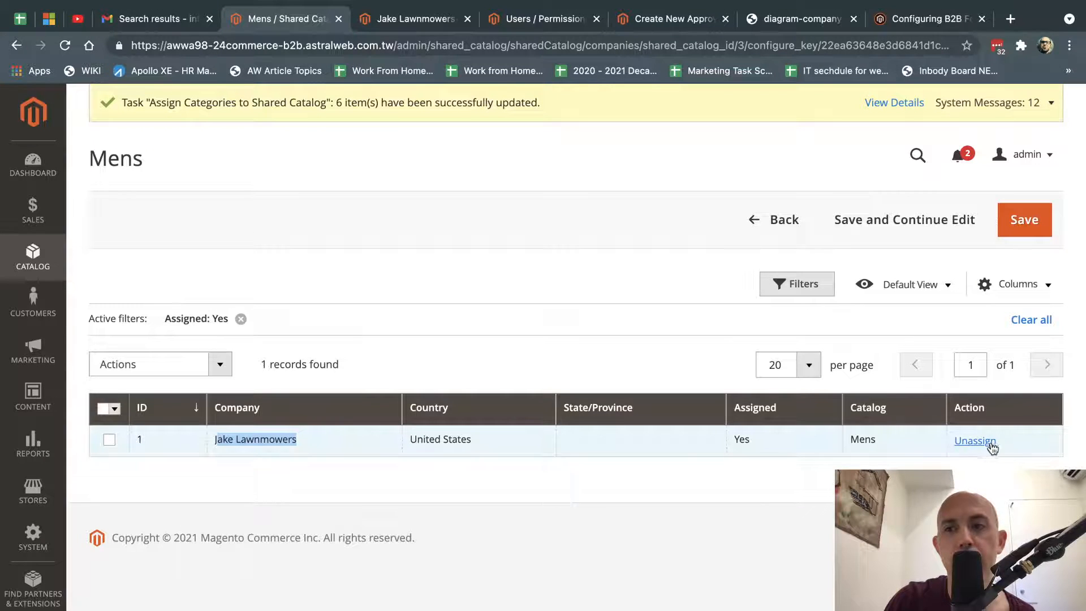
pyautogui.click(109, 441)
pyautogui.click(112, 486)
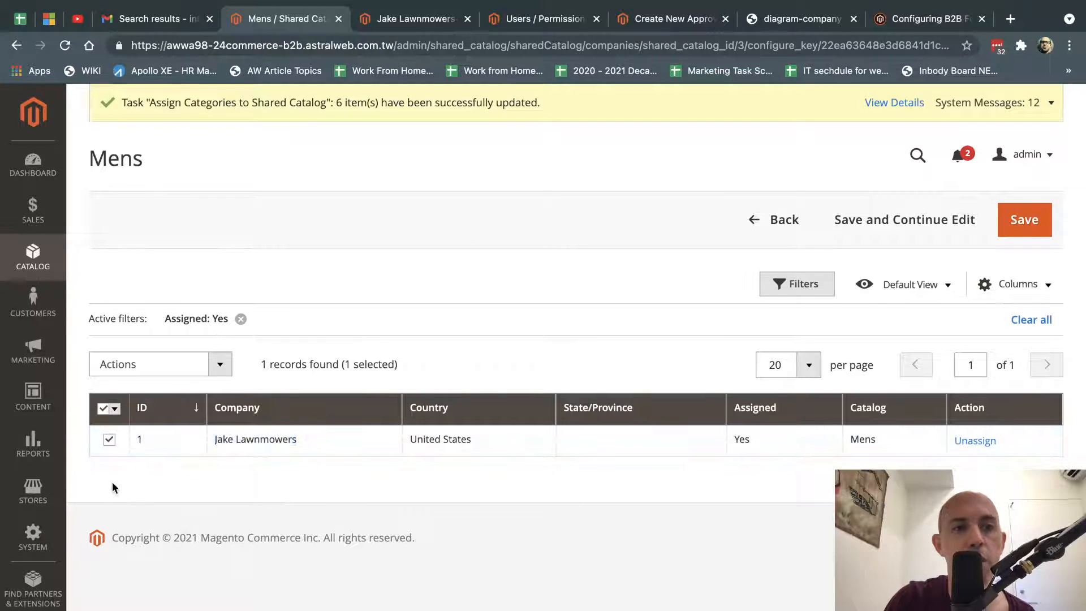
pyautogui.click(184, 365)
pyautogui.click(591, 289)
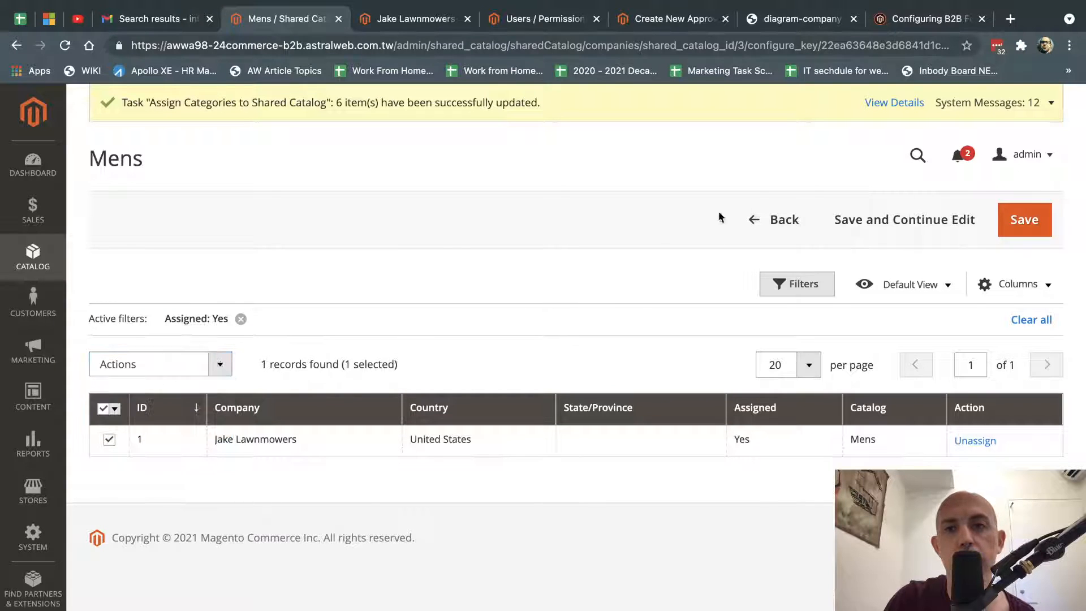
# Return to Shared Catalogs and open Set Pricing and Structure for the Mens catalog.
pyautogui.click(764, 220)
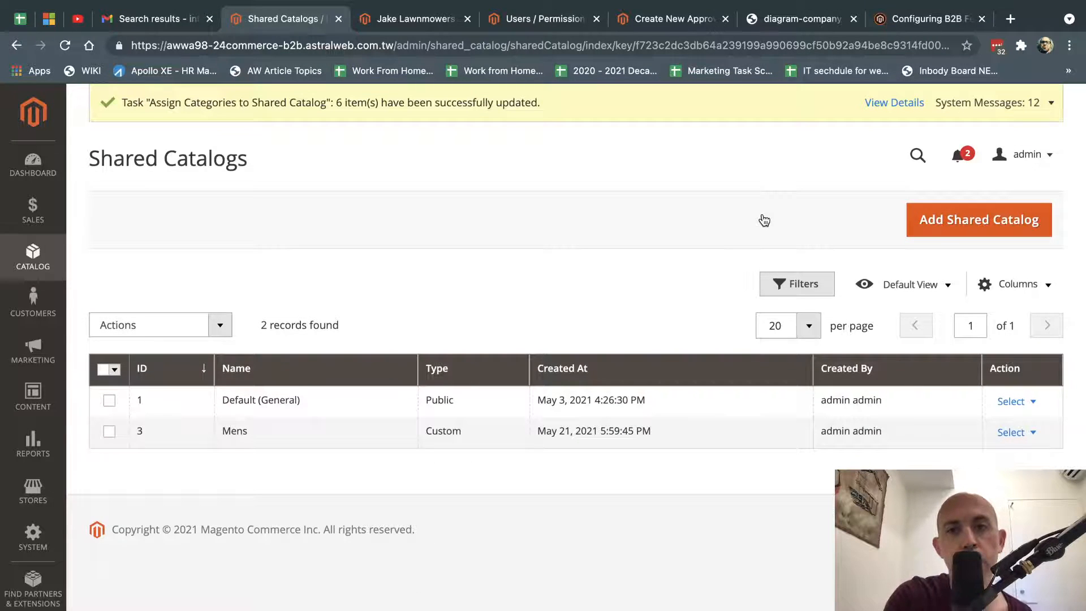
pyautogui.click(1012, 433)
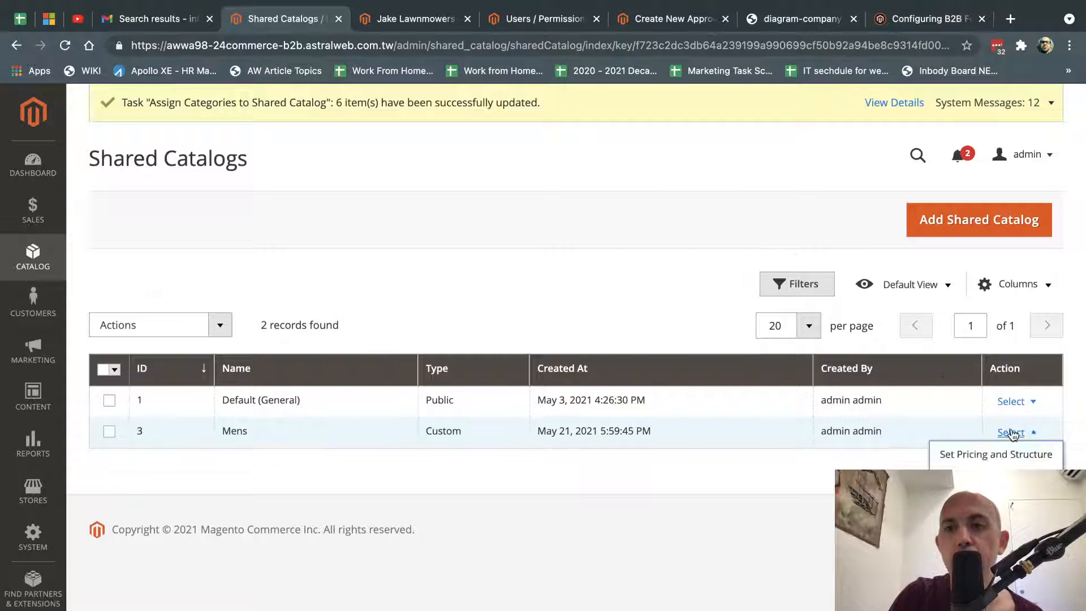
pyautogui.click(968, 458)
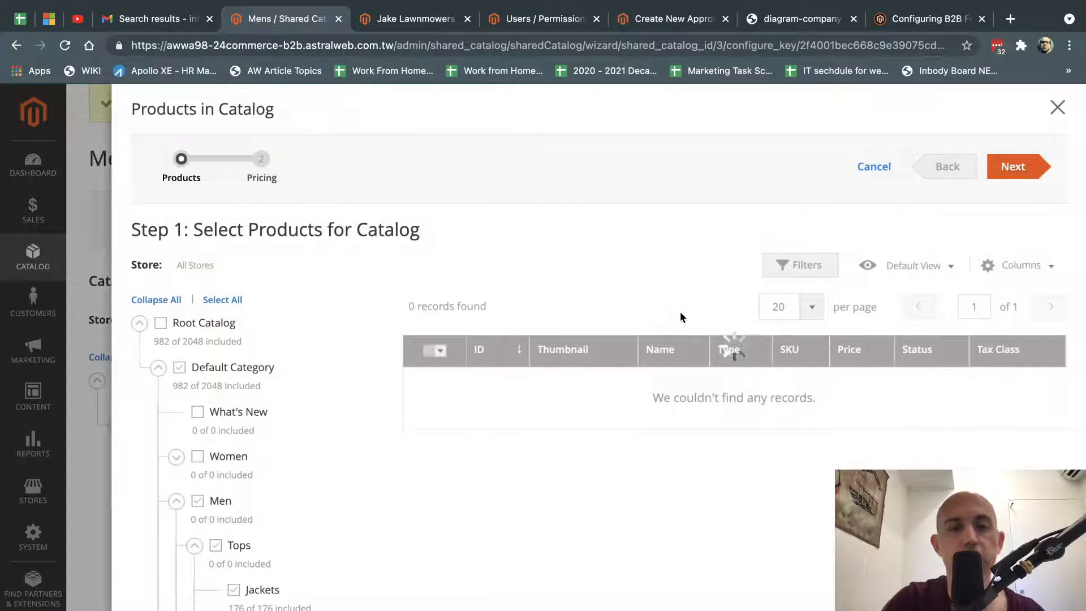
# Review the selected Men > Tops > Jackets products and advance to Set Custom Prices.
pyautogui.scroll(-5, 367, 336)
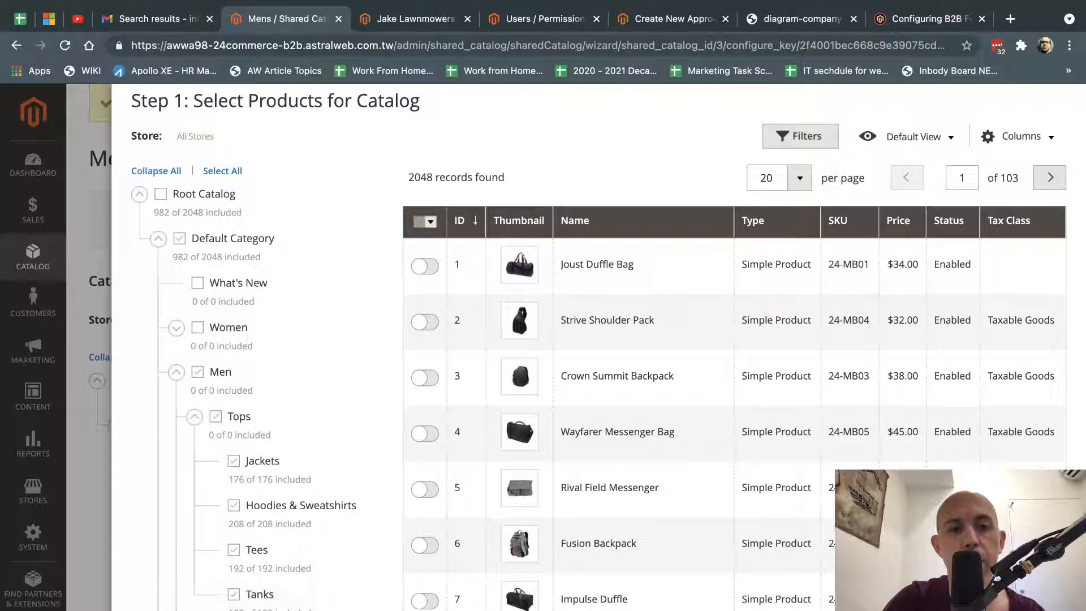
pyautogui.scroll(-2, 282, 504)
pyautogui.scroll(2, 289, 501)
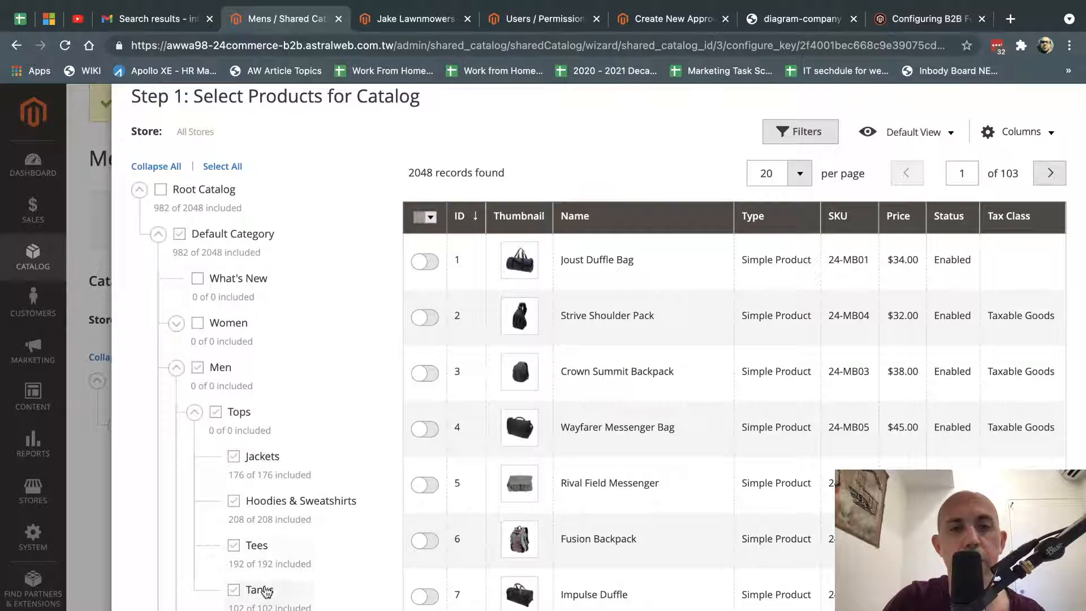
pyautogui.scroll(2, 586, 460)
pyautogui.click(1015, 166)
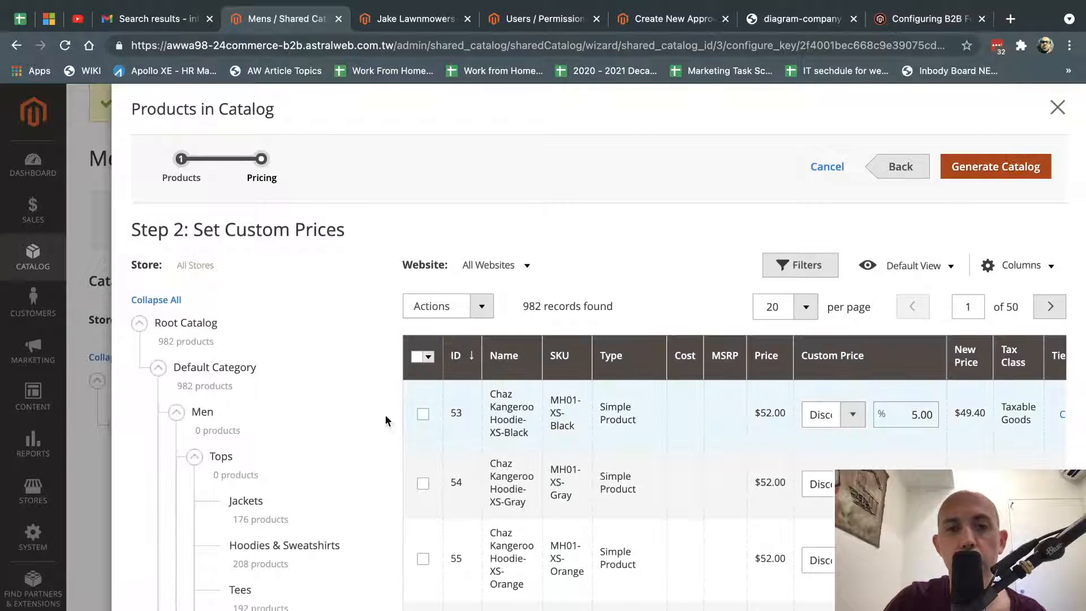
# Change row 53's discount from 5 to 8% and switch row 55's price type to Fixed.
pyautogui.scroll(-3, 298, 492)
pyautogui.scroll(-2, 260, 397)
pyautogui.scroll(2, 295, 381)
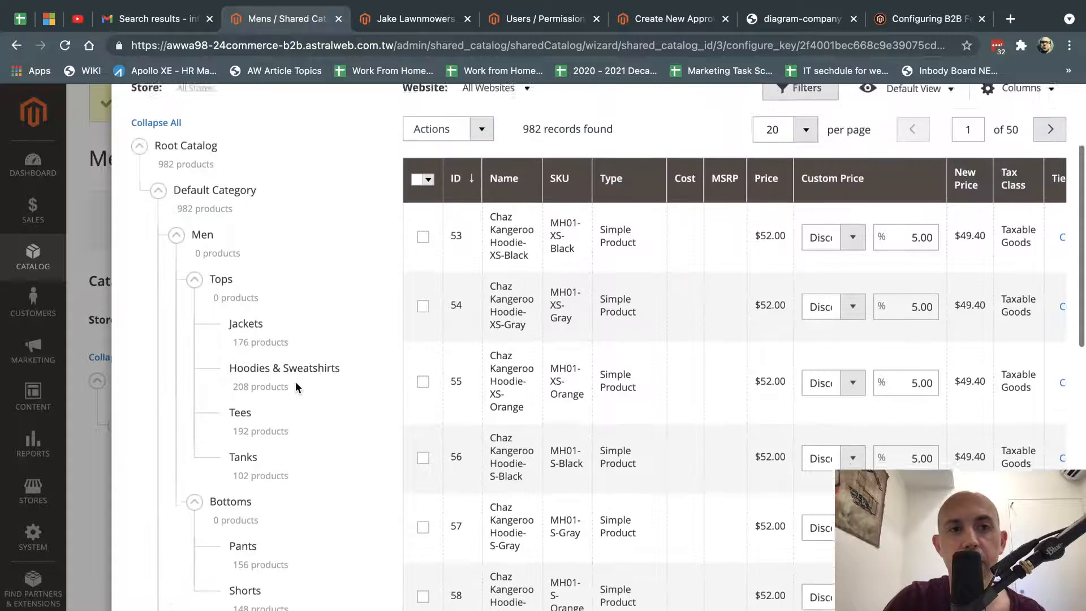
pyautogui.scroll(3, 396, 407)
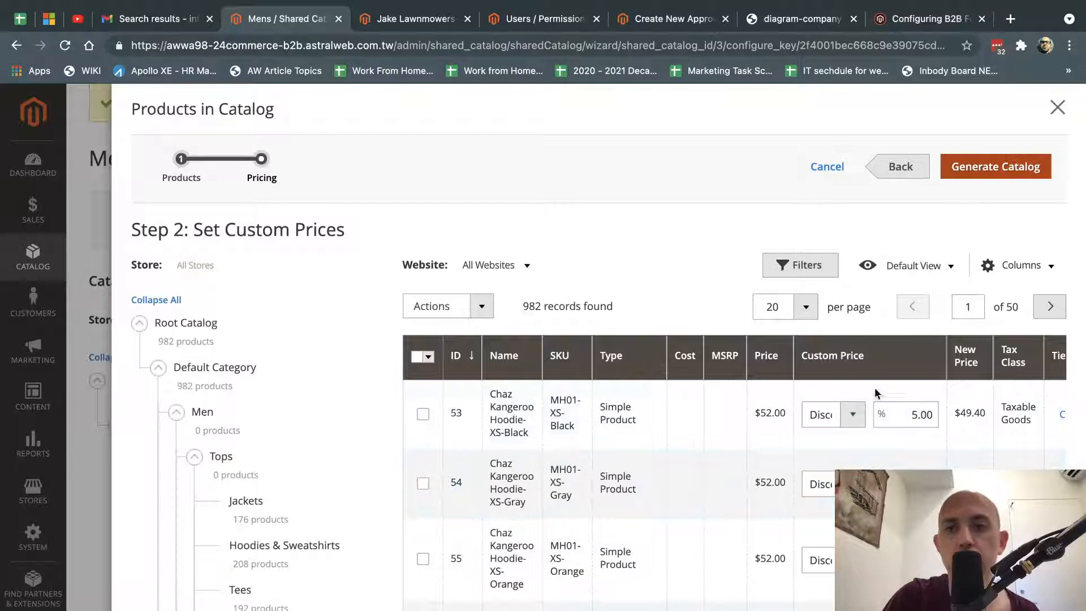
pyautogui.doubleClick(908, 414)
pyautogui.write('8')
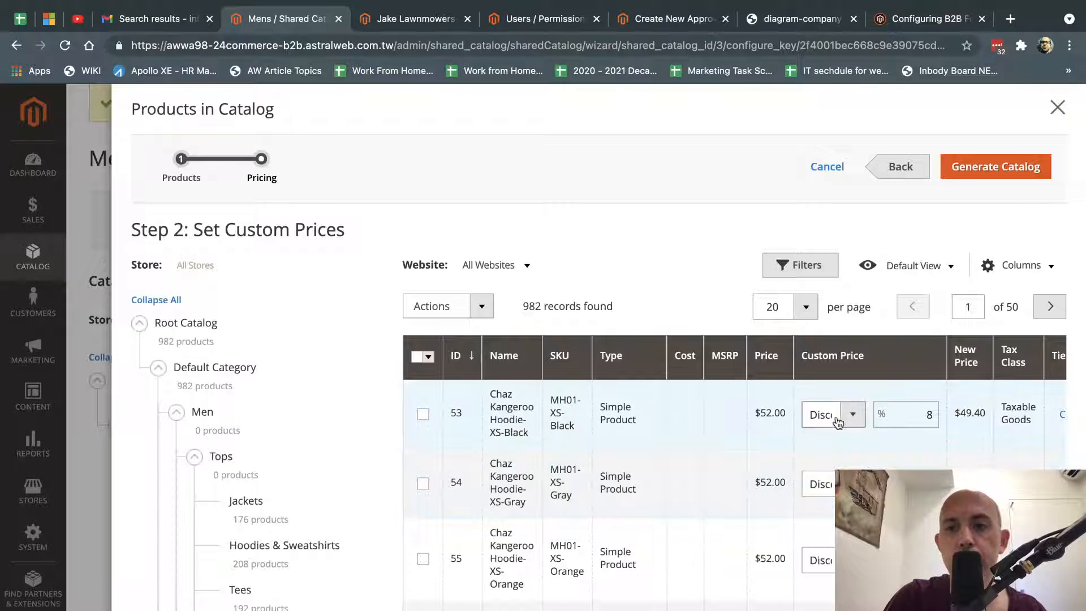
pyautogui.click(820, 559)
pyautogui.click(824, 543)
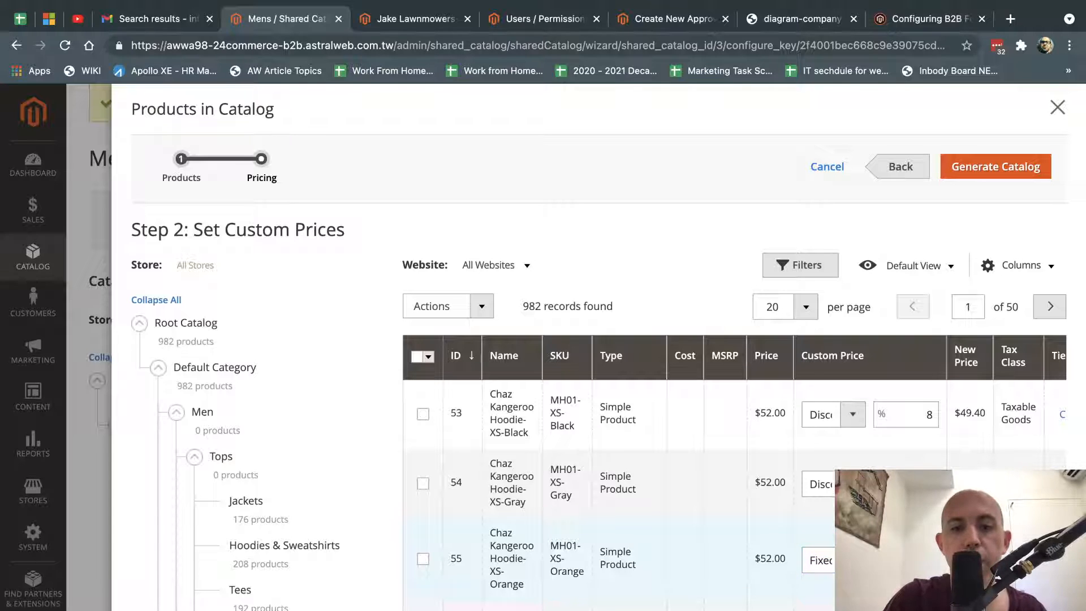
# Select all 982 products in the catalog and open the bulk pricing actions.
pyautogui.click(419, 358)
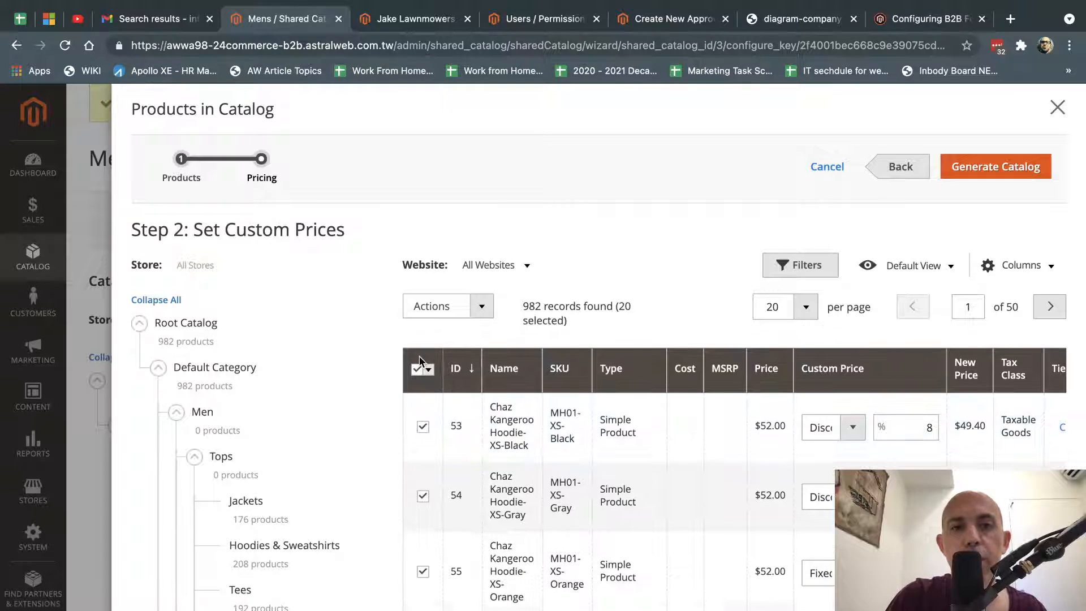
pyautogui.click(428, 371)
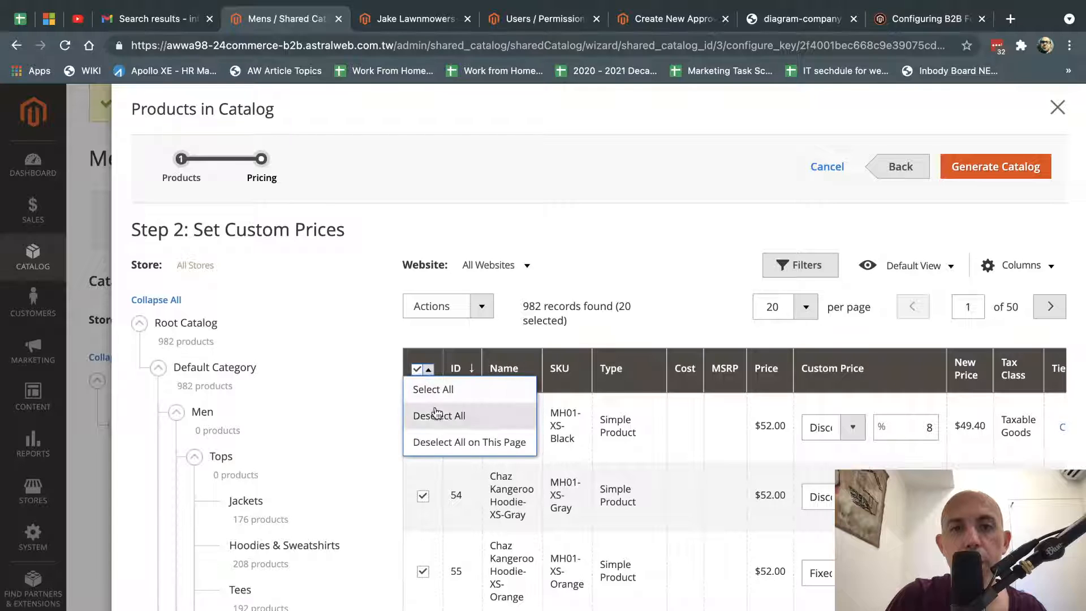
pyautogui.click(434, 389)
pyautogui.click(473, 306)
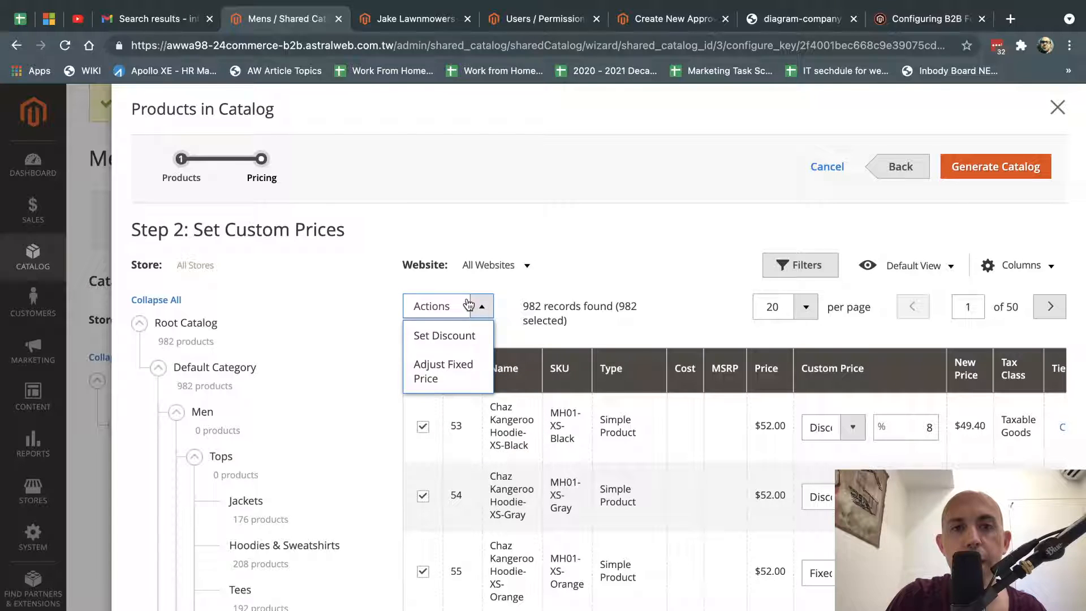
# Apply a 12% discount to all 982 catalog products and return to the Jake Lawnmowers company page.
pyautogui.click(451, 337)
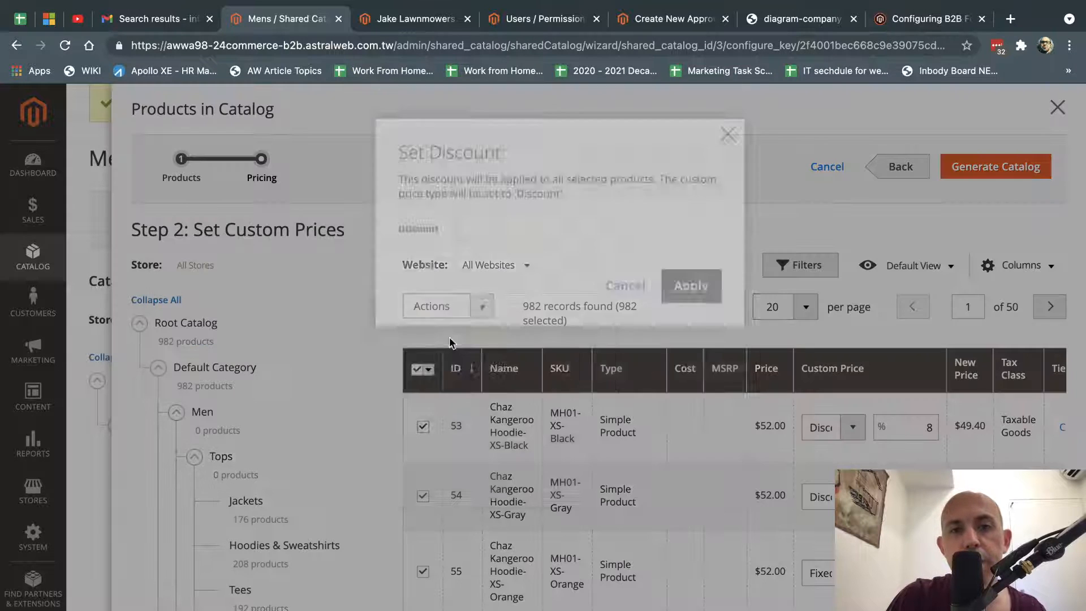
pyautogui.write('10')
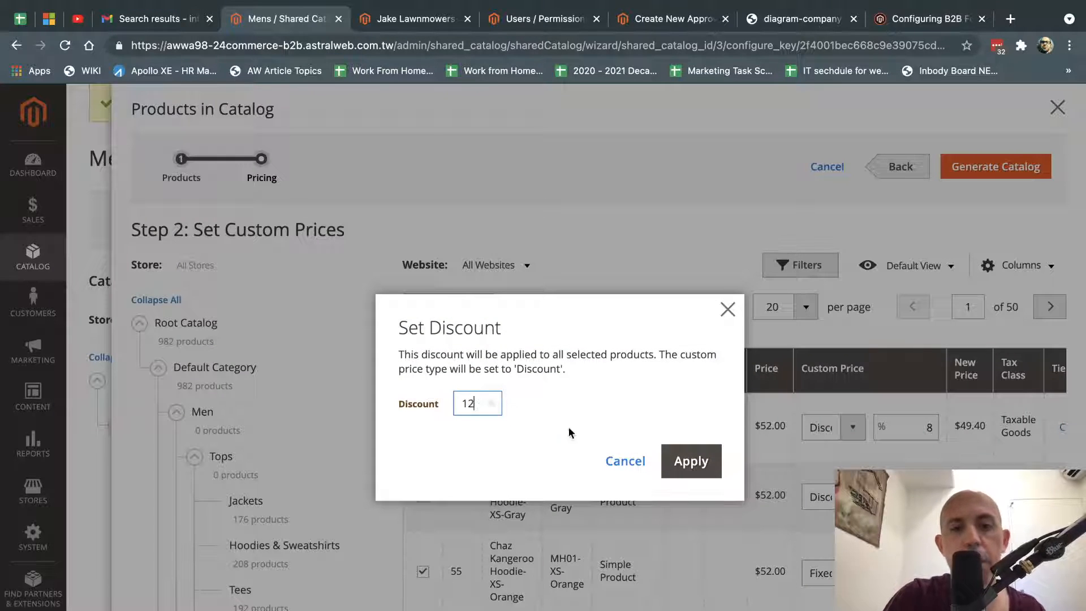
pyautogui.click(693, 461)
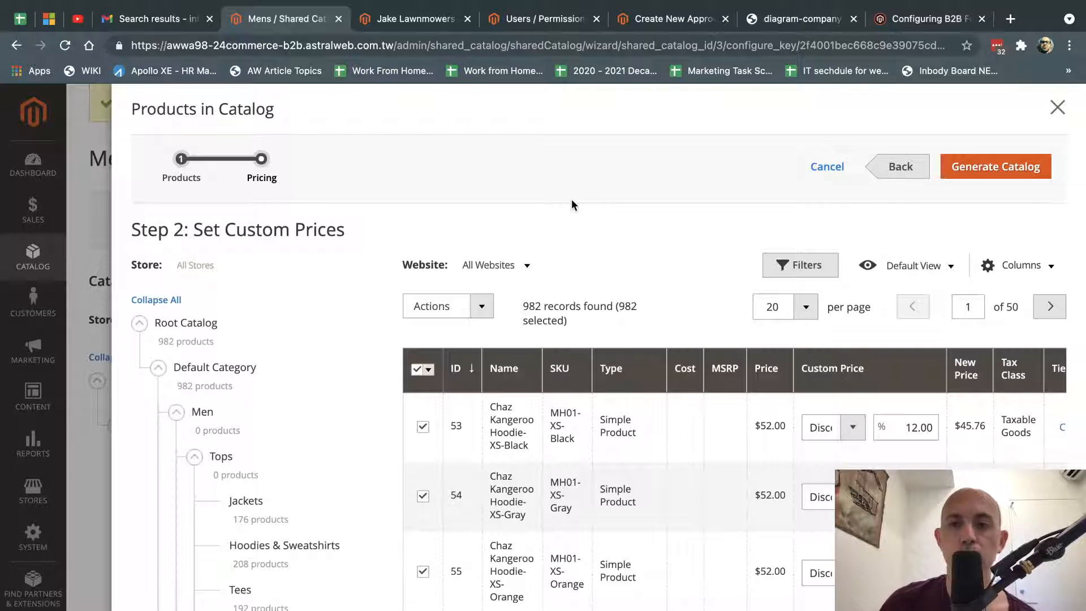
pyautogui.click(456, 22)
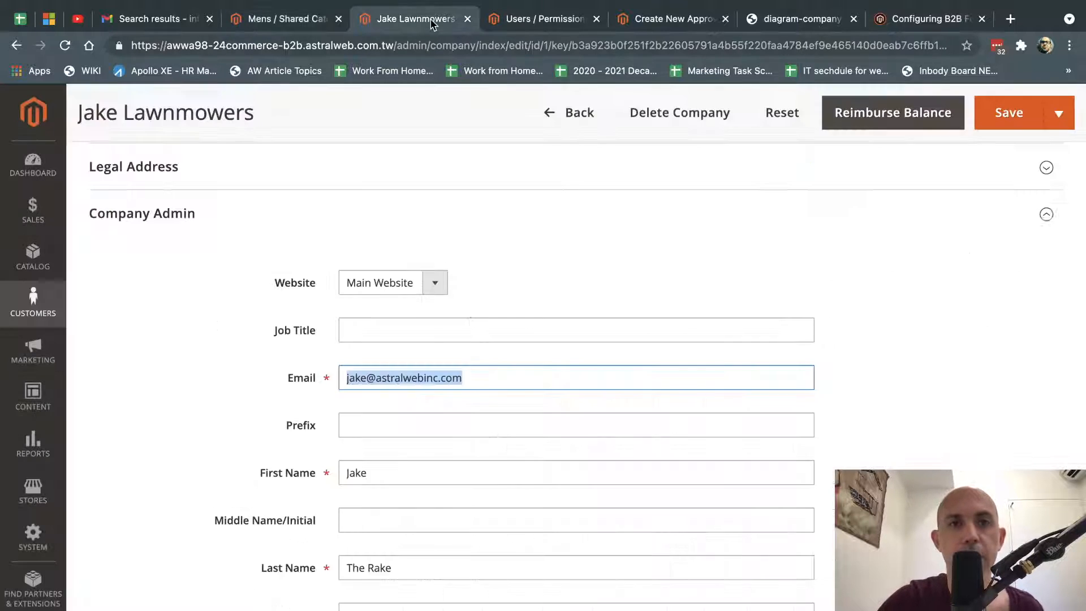
# Compare the company structure diagram with the new approval rule form.
pyautogui.click(674, 19)
pyautogui.click(787, 14)
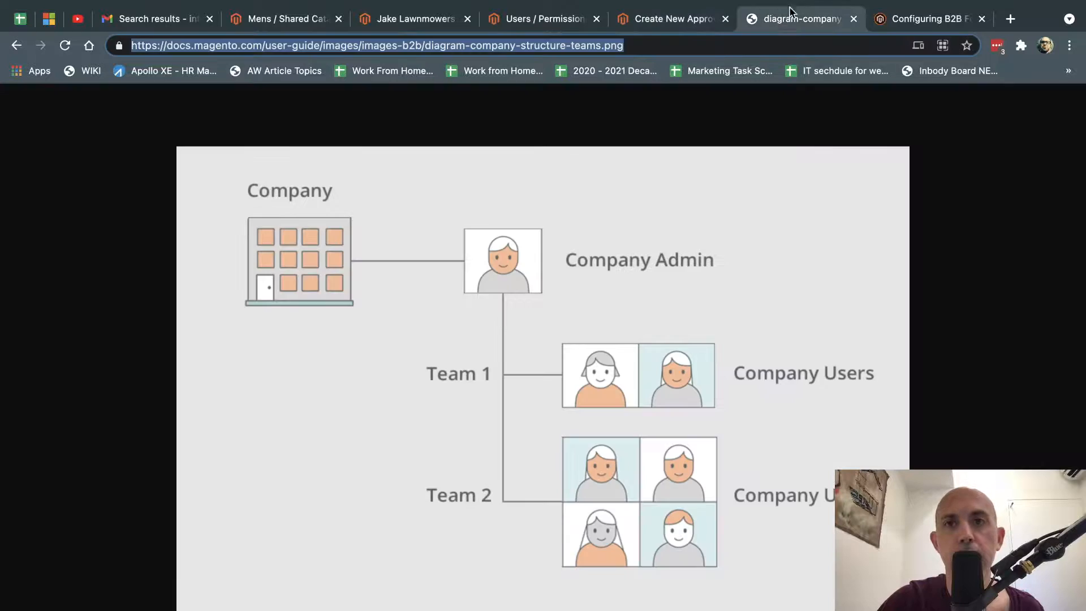
pyautogui.click(677, 17)
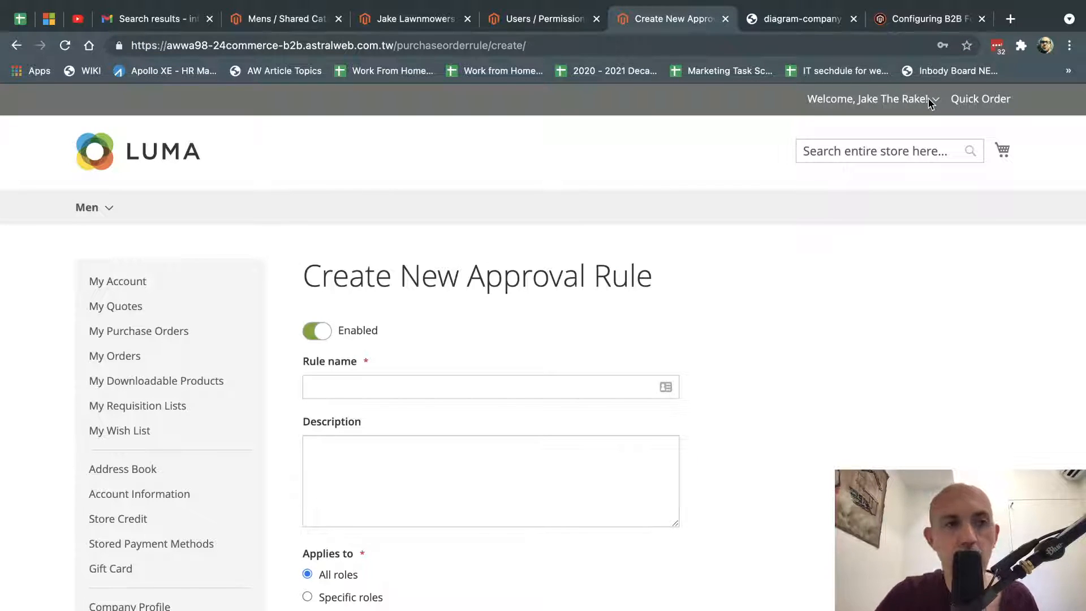
pyautogui.moveTo(88, 207)
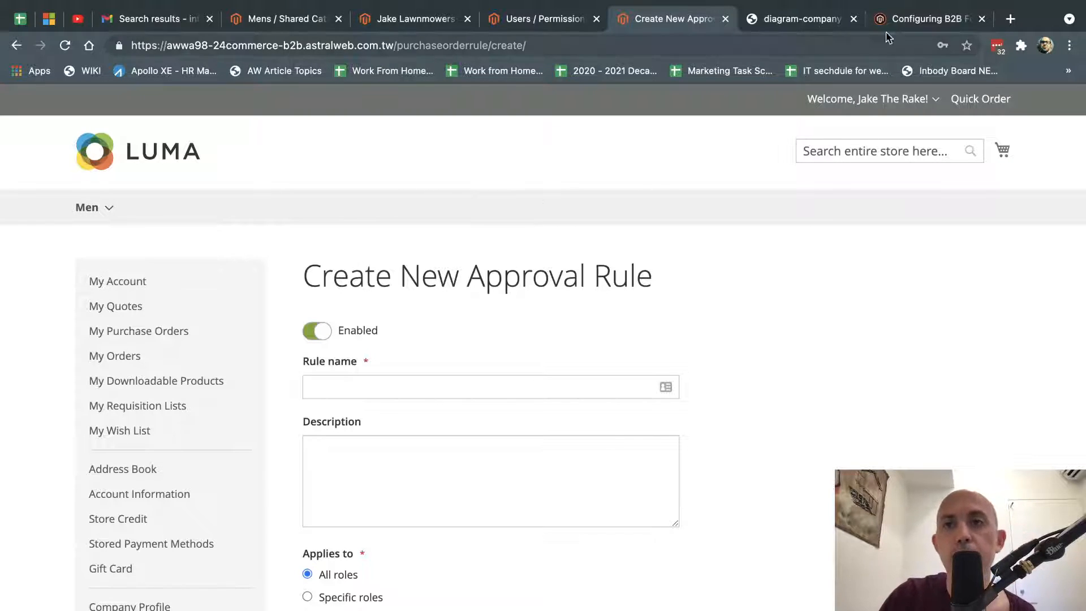
# Look over the Configuring B2B Features documentation, highlighting the B2B Quote feature.
pyautogui.click(905, 20)
pyautogui.click(404, 375)
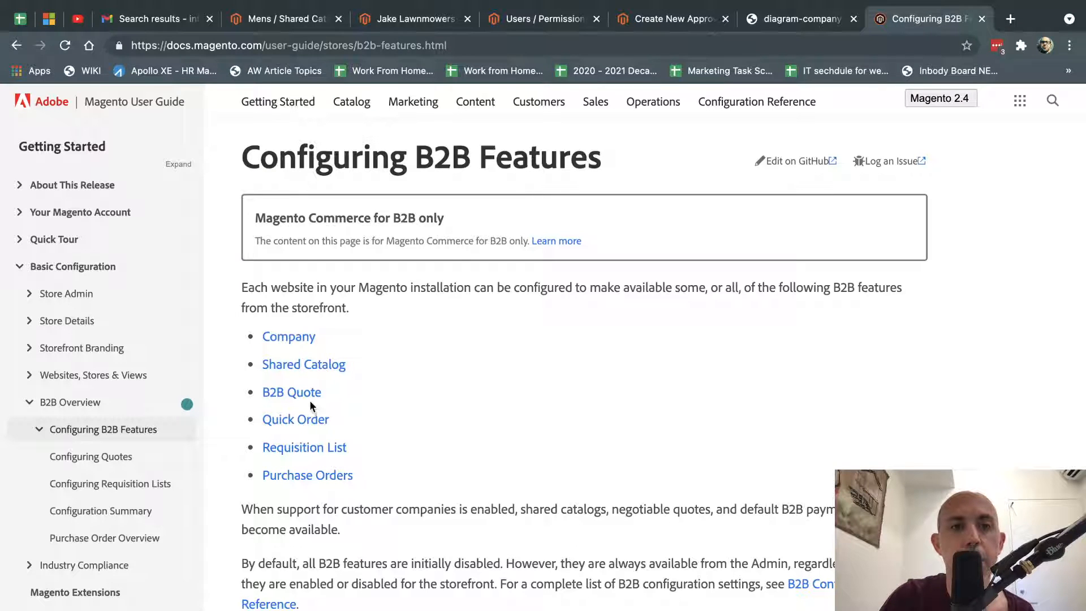
pyautogui.moveTo(311, 405); pyautogui.dragTo(252, 393)
pyautogui.click(480, 390)
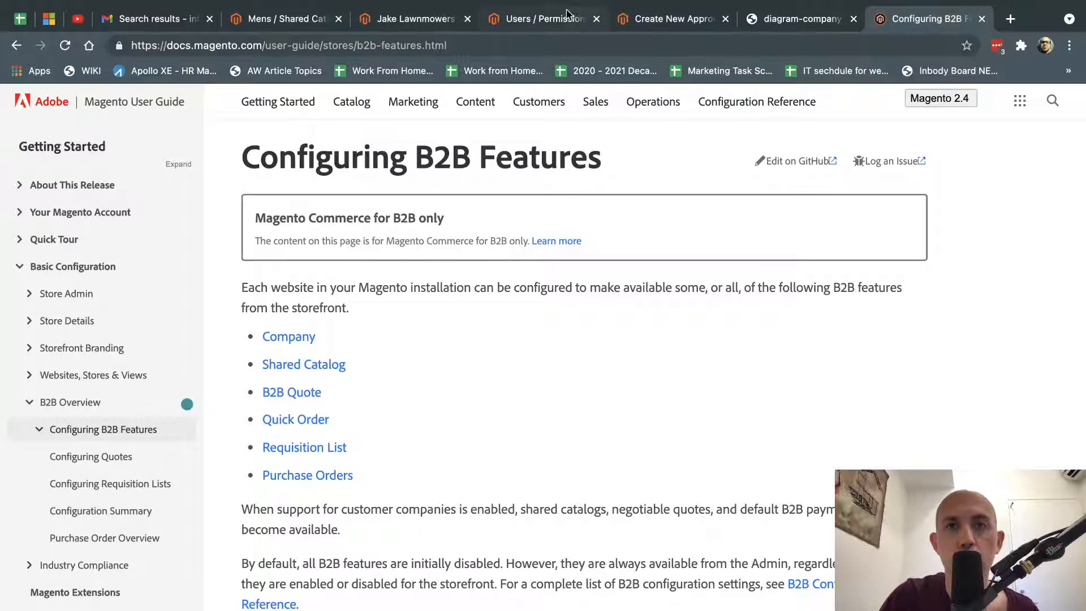
# Glance through the admin users list and company page, ending back on the approval rule tab.
pyautogui.click(548, 20)
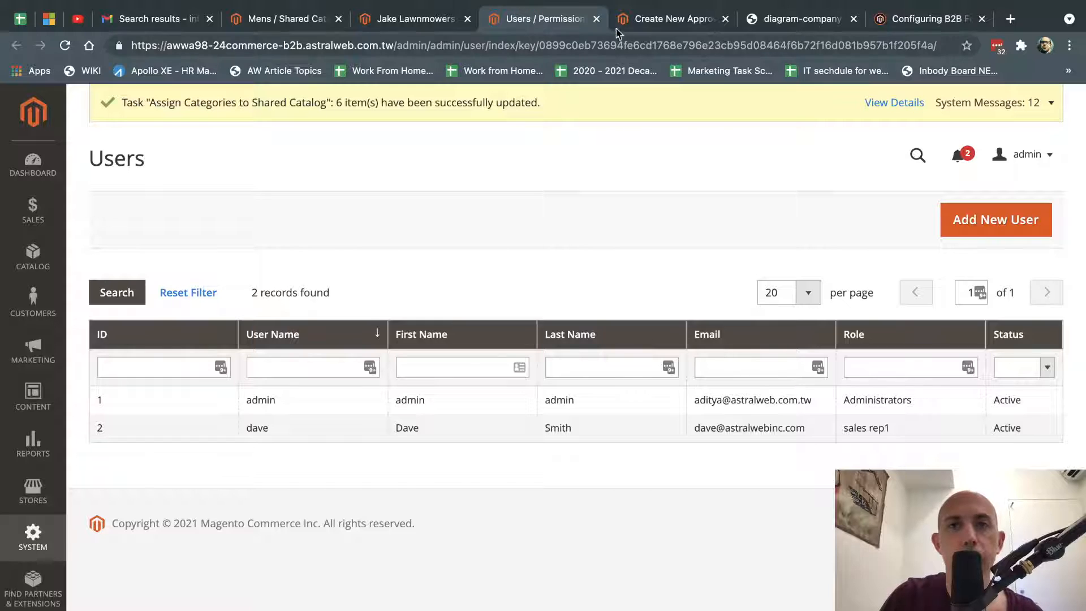
pyautogui.click(407, 20)
pyautogui.click(699, 19)
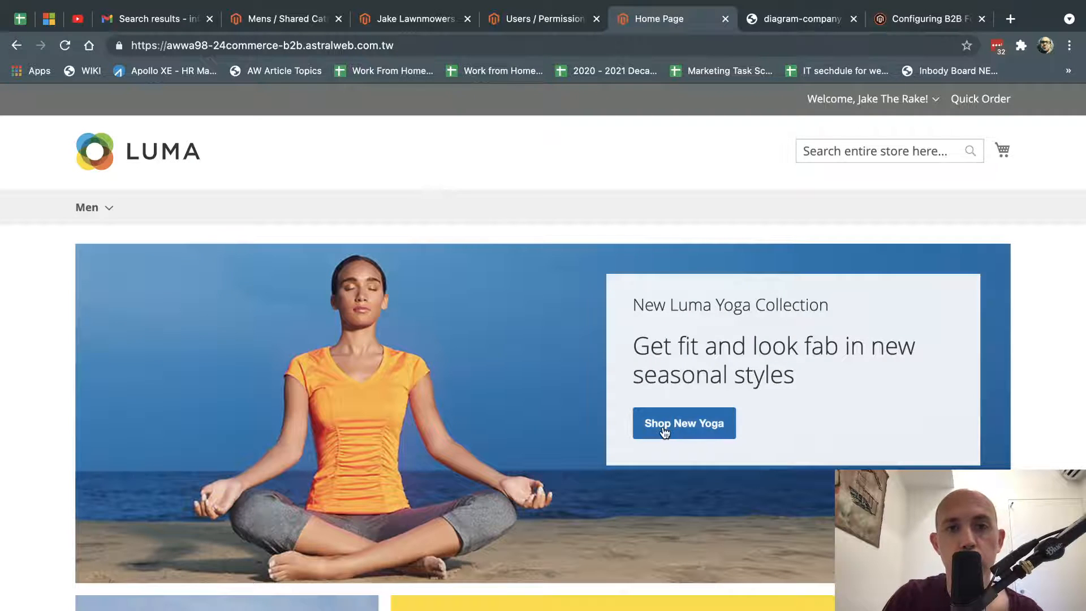
# Browse to the Men > Tops > Jackets category.
pyautogui.scroll(-2, 453, 340)
pyautogui.moveTo(76, 123)
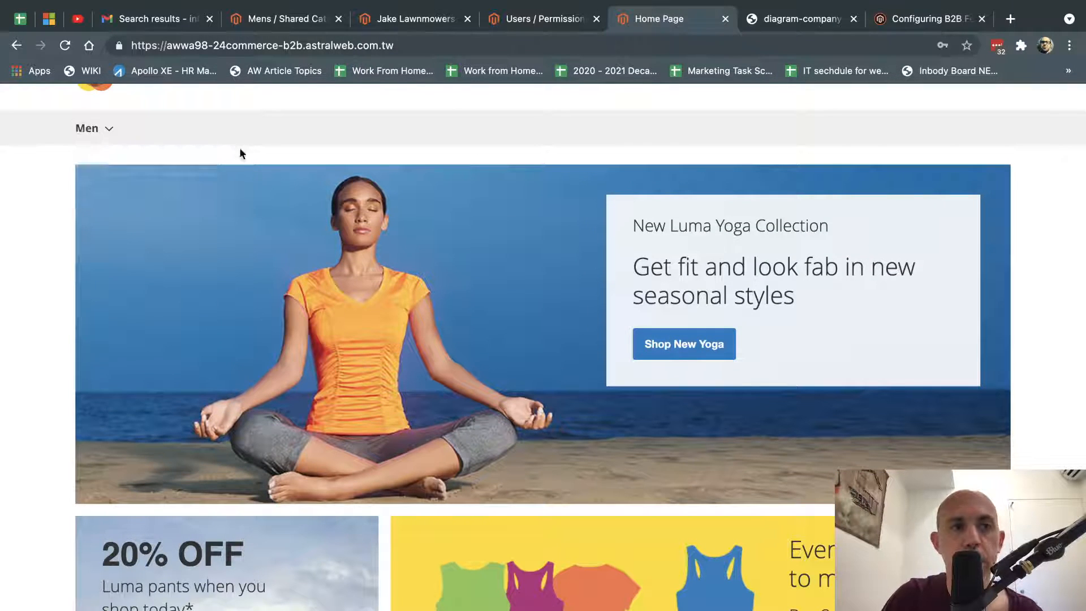
pyautogui.moveTo(200, 161)
pyautogui.click(322, 166)
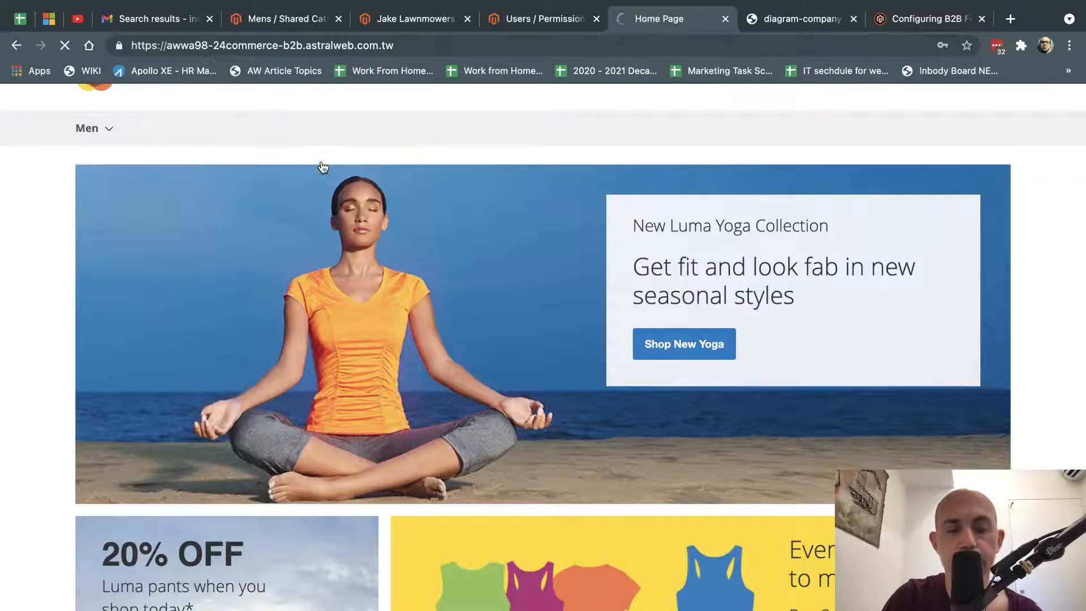
# Add a size M, Red Mars HeatTech Pullover ($66.00) to the cart and view the cart.
pyautogui.scroll(-5, 517, 418)
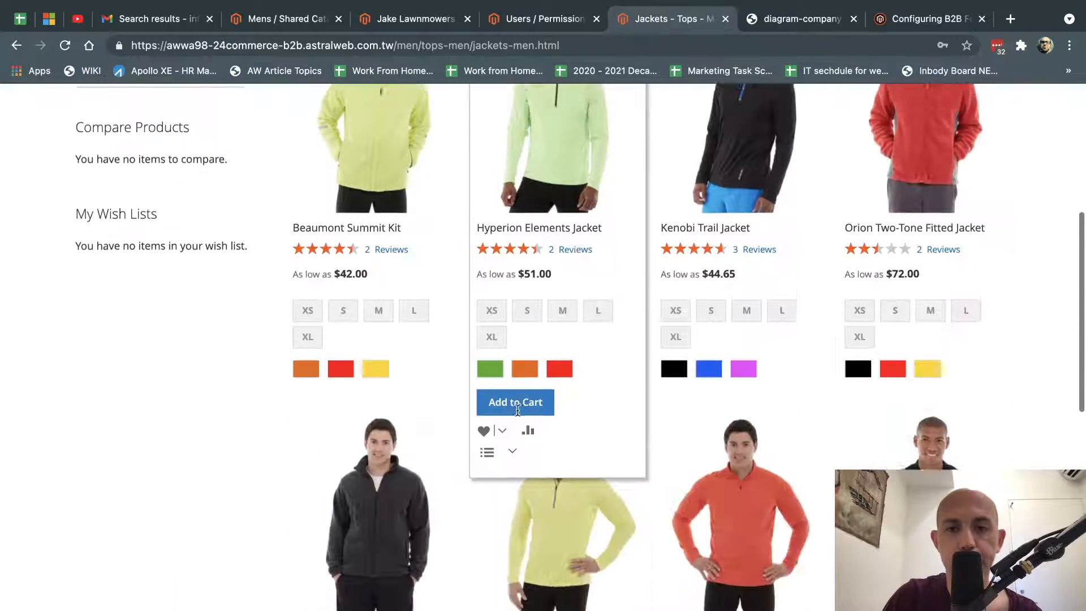
pyautogui.scroll(-5, 728, 501)
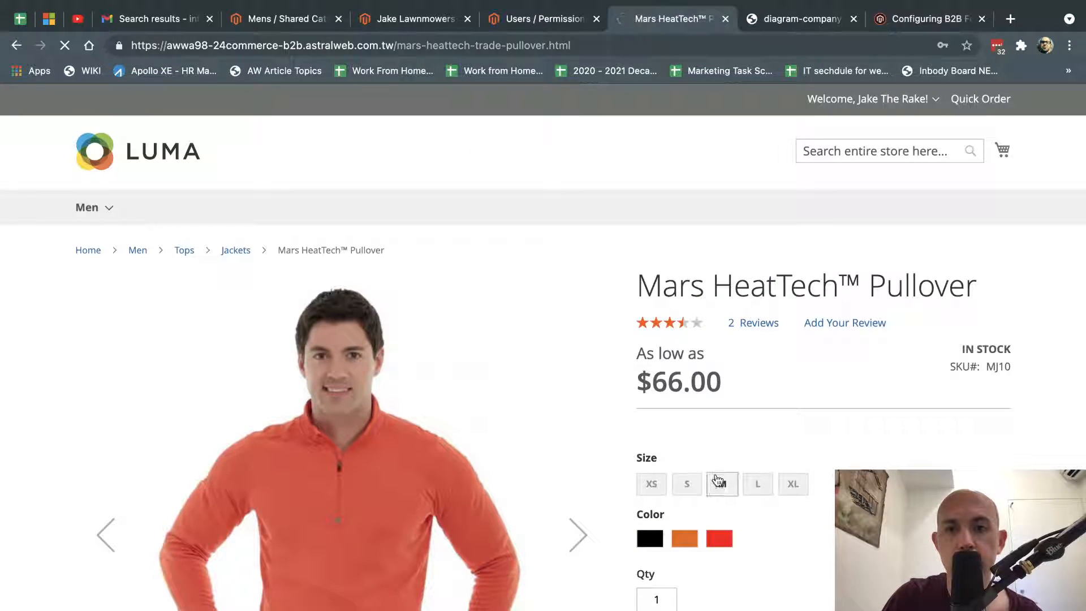
pyautogui.click(719, 481)
pyautogui.click(719, 538)
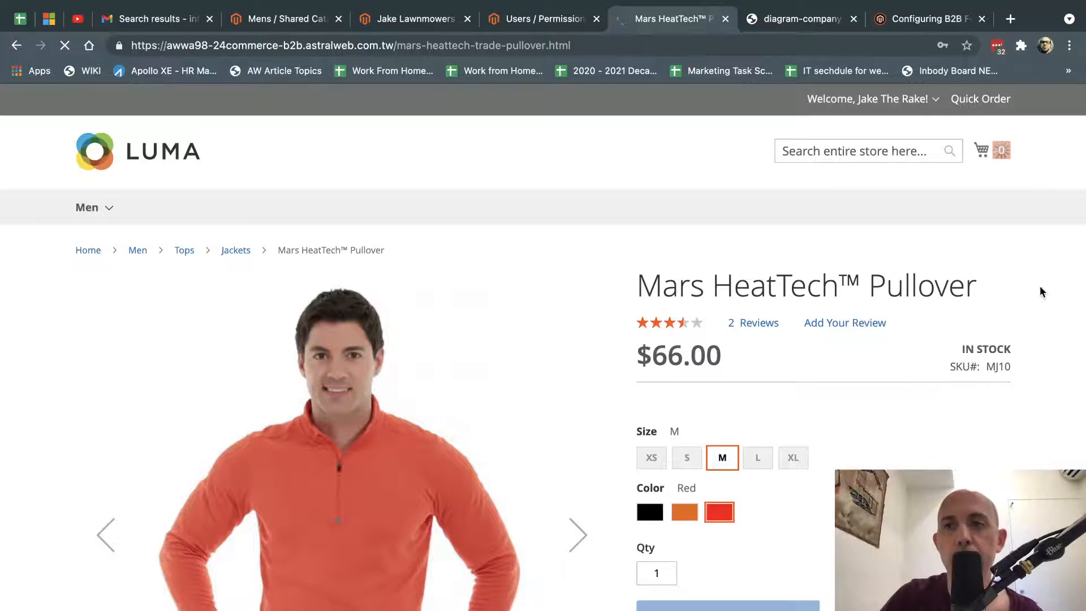
pyautogui.click(983, 150)
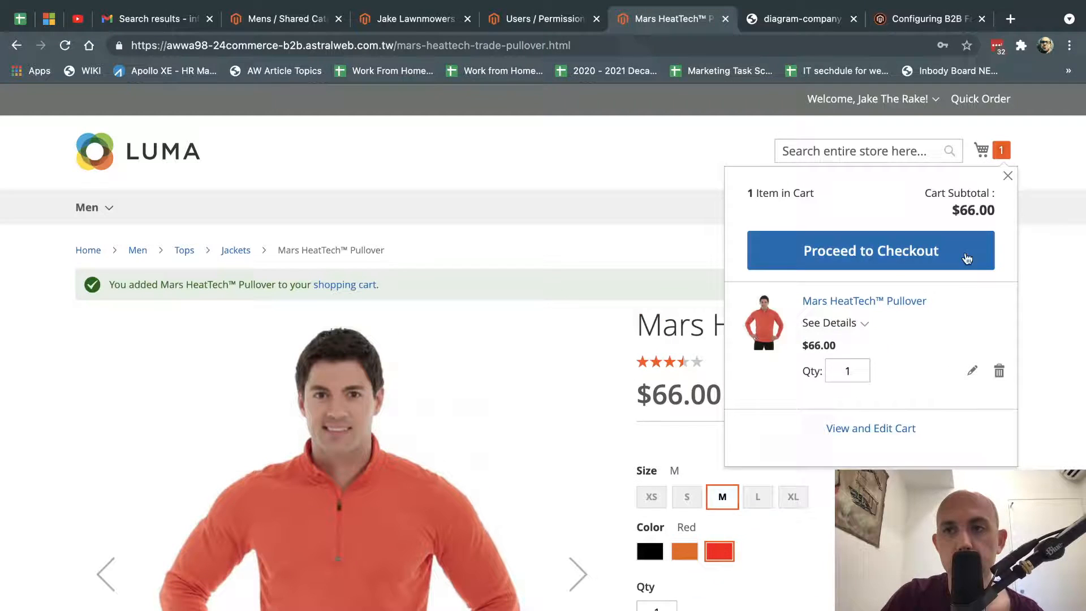
pyautogui.click(887, 429)
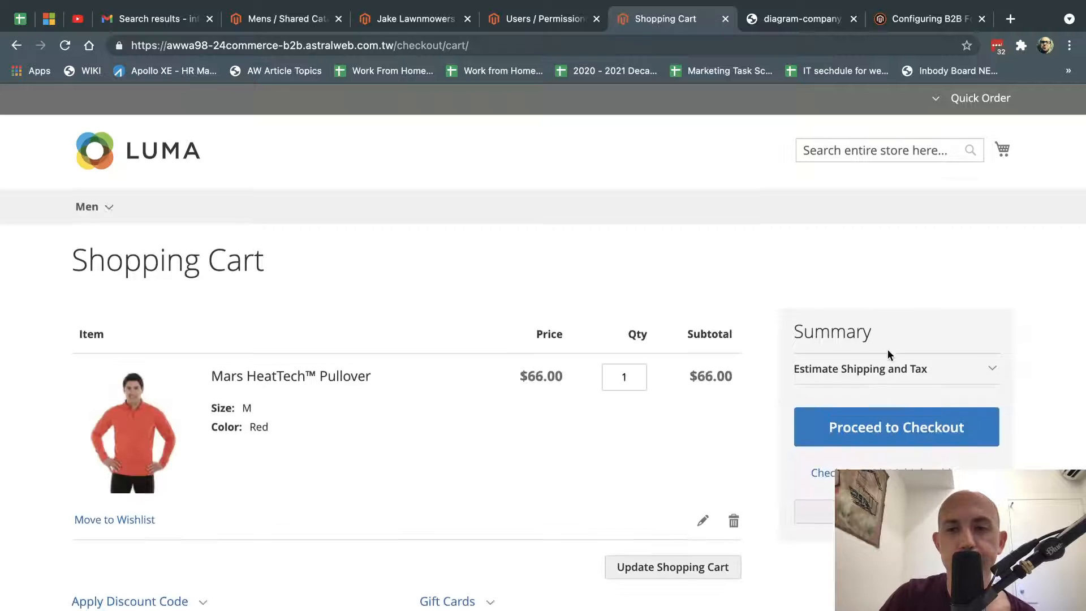
pyautogui.scroll(-5, 838, 385)
# Request a quote named Q23456 with the note 'please provide by wednesday'.
pyautogui.click(896, 461)
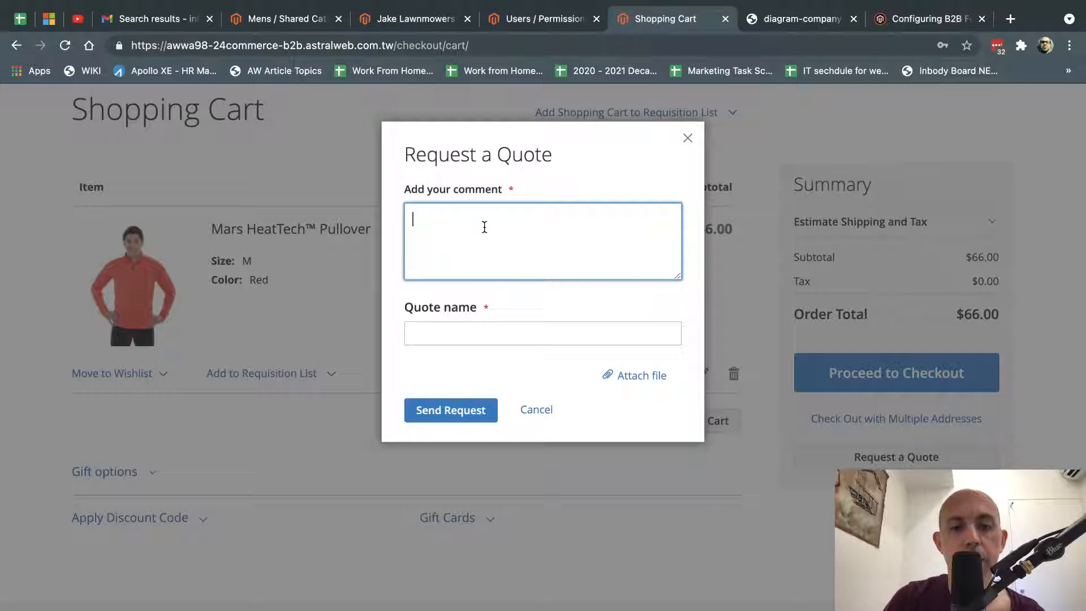
pyautogui.write('please provide by')
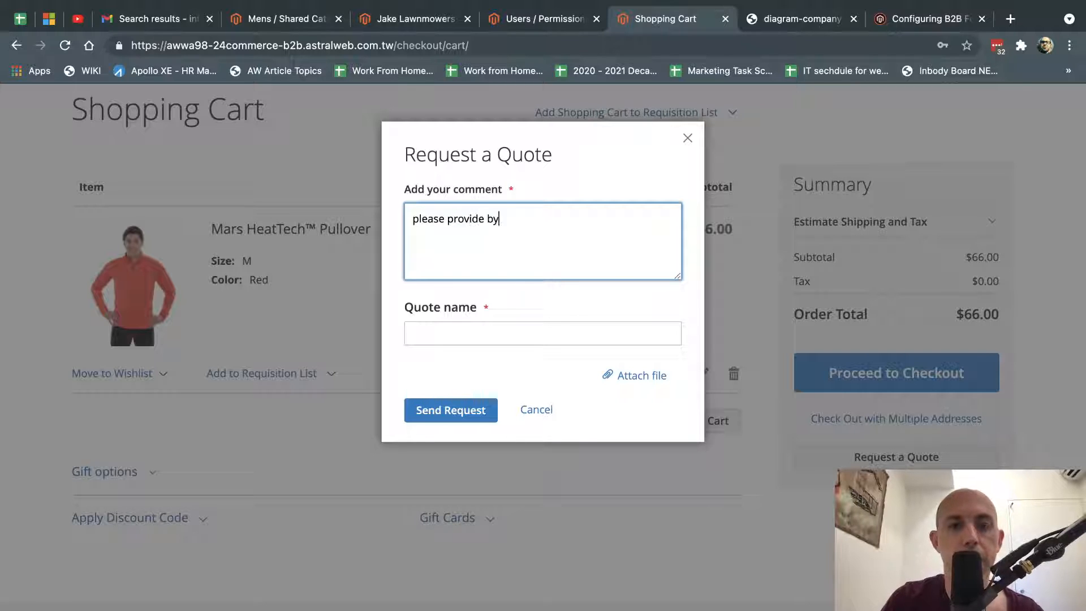
pyautogui.write(' wednesday')
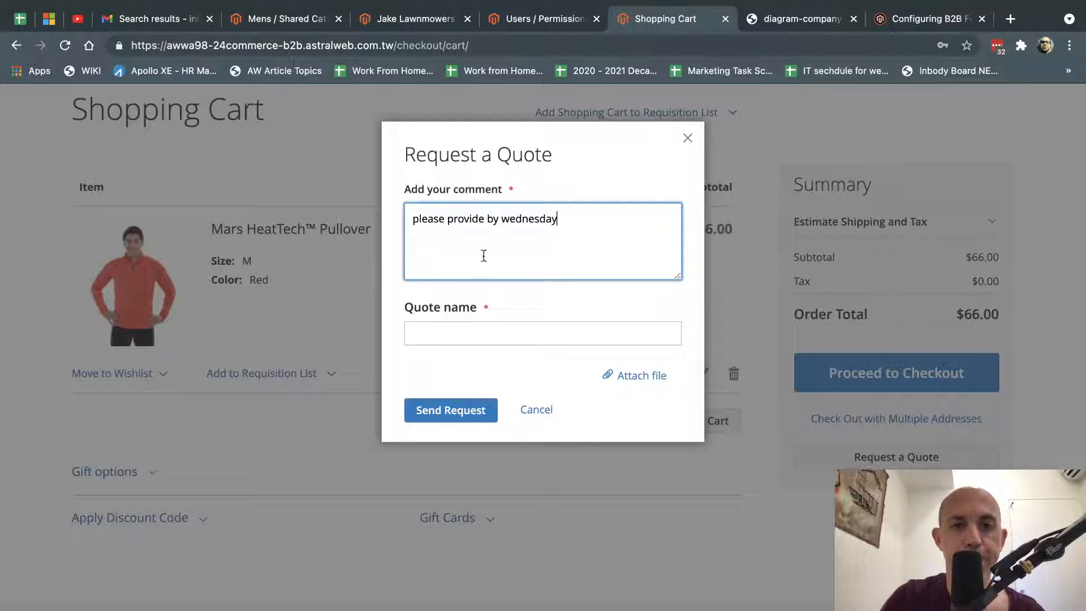
pyautogui.click(468, 334)
pyautogui.write('Q23456')
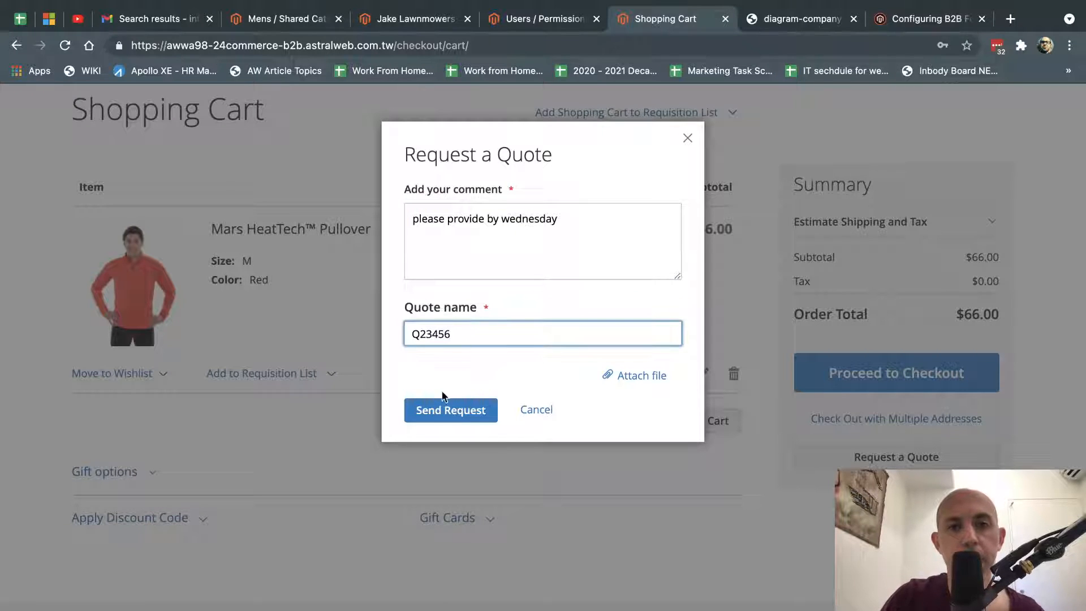
pyautogui.click(441, 406)
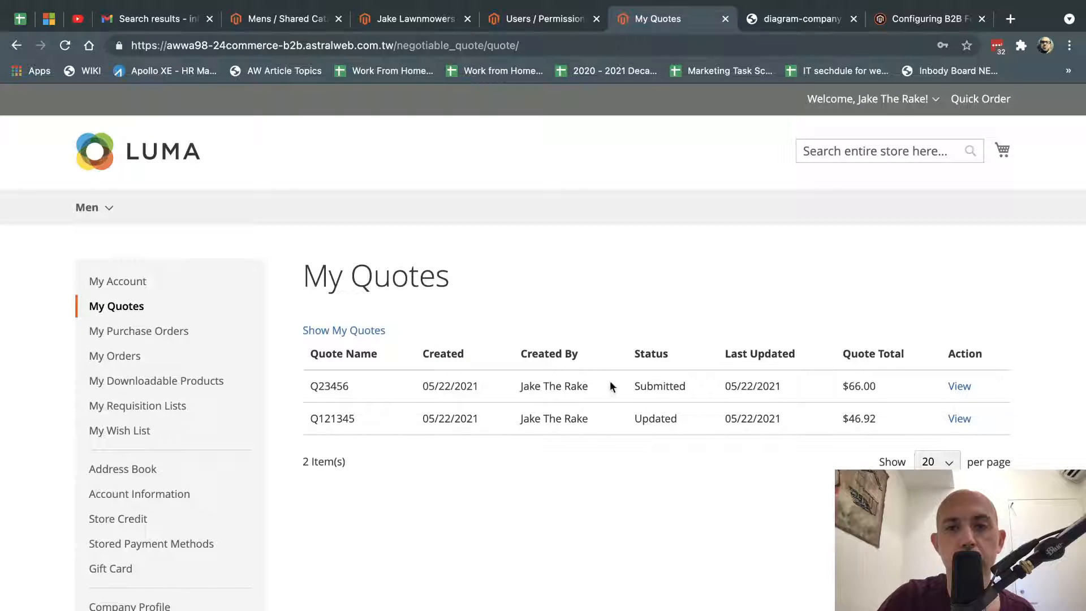
# Confirm Q23456 shows Submitted, open its details, then go back to the admin's sales section.
pyautogui.moveTo(544, 387); pyautogui.dragTo(737, 389)
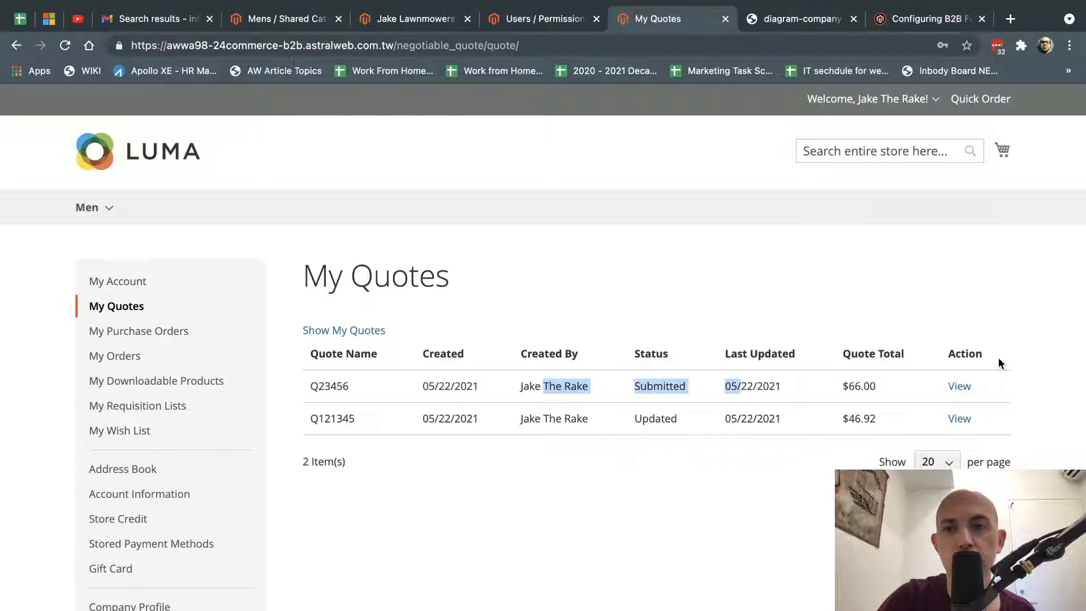
pyautogui.click(960, 385)
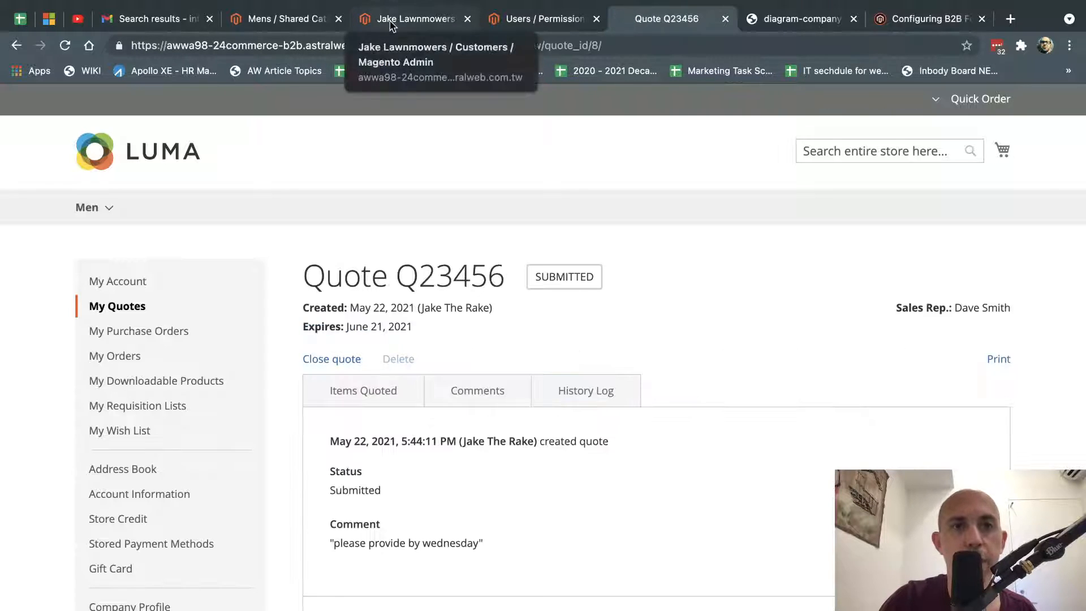
pyautogui.click(413, 19)
pyautogui.click(35, 212)
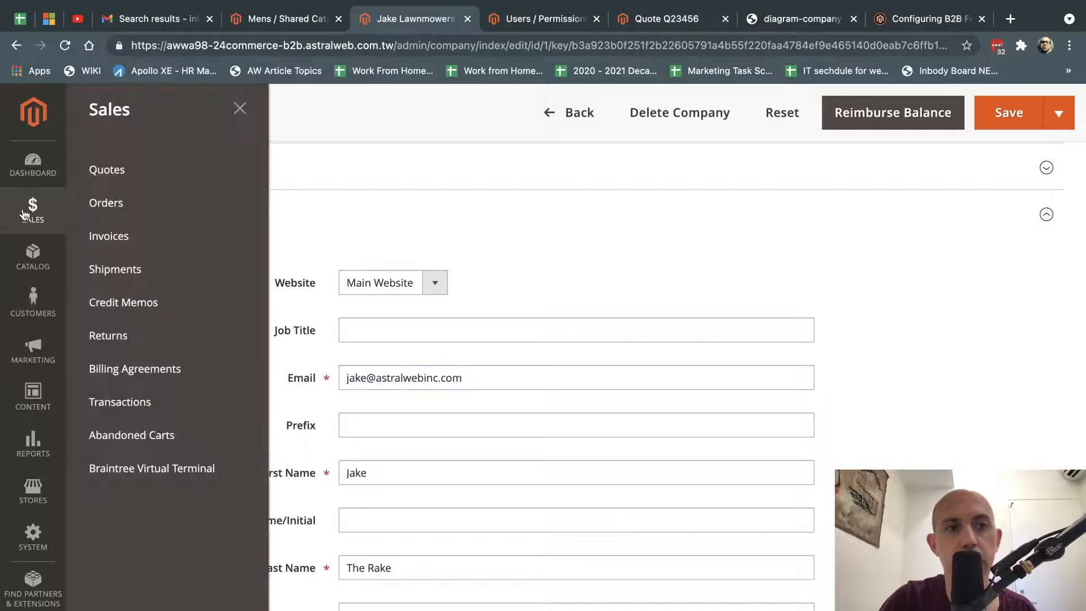
# Open quote Q23456 from Sales > Quotes and check its sales rep and Mens shared catalog.
pyautogui.click(119, 172)
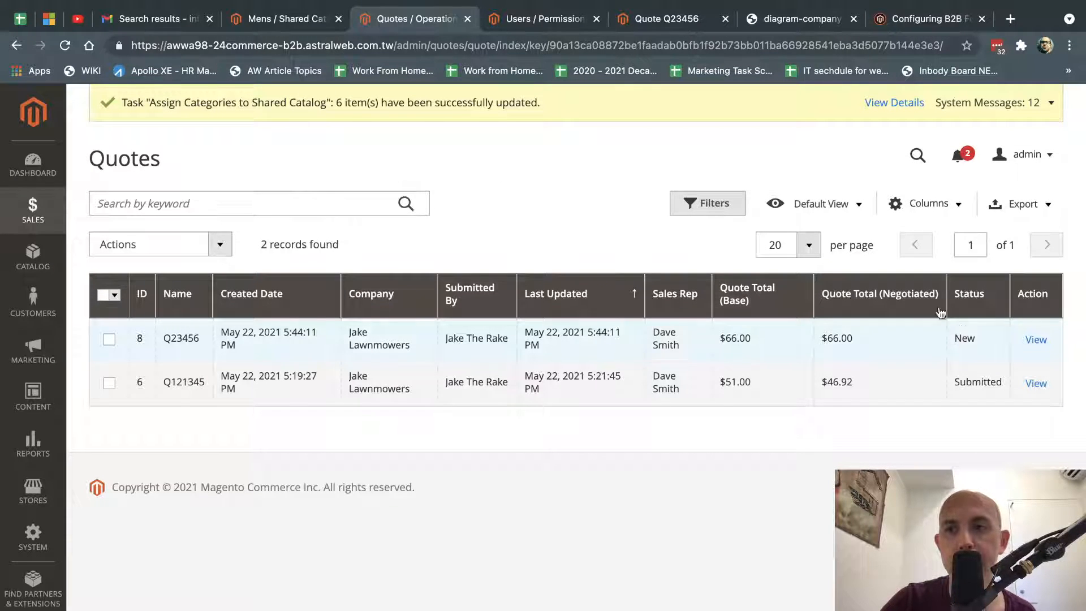
pyautogui.click(1036, 340)
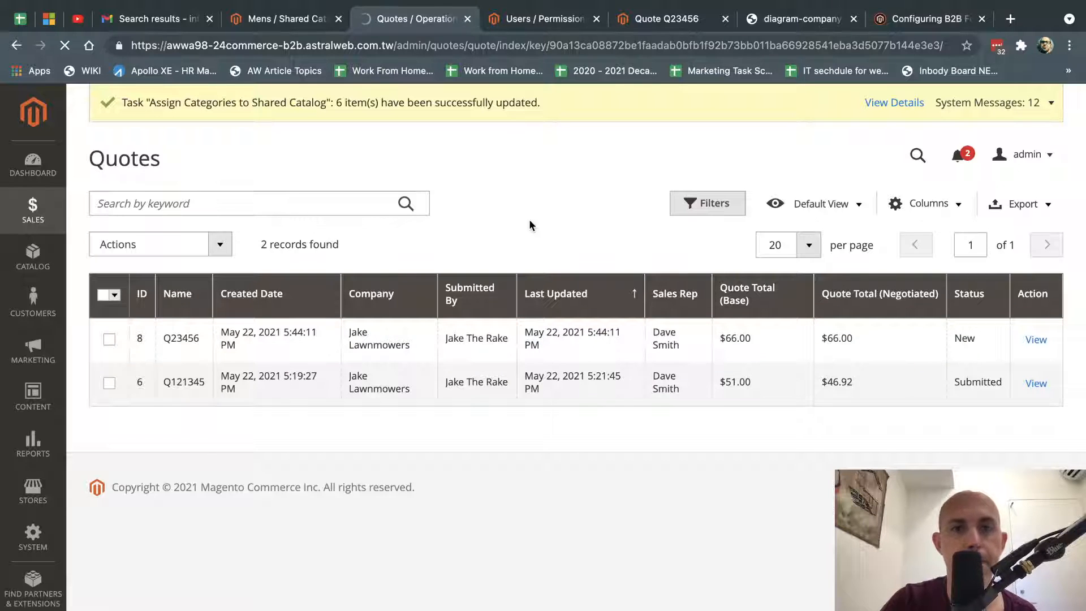
pyautogui.scroll(-2, 569, 293)
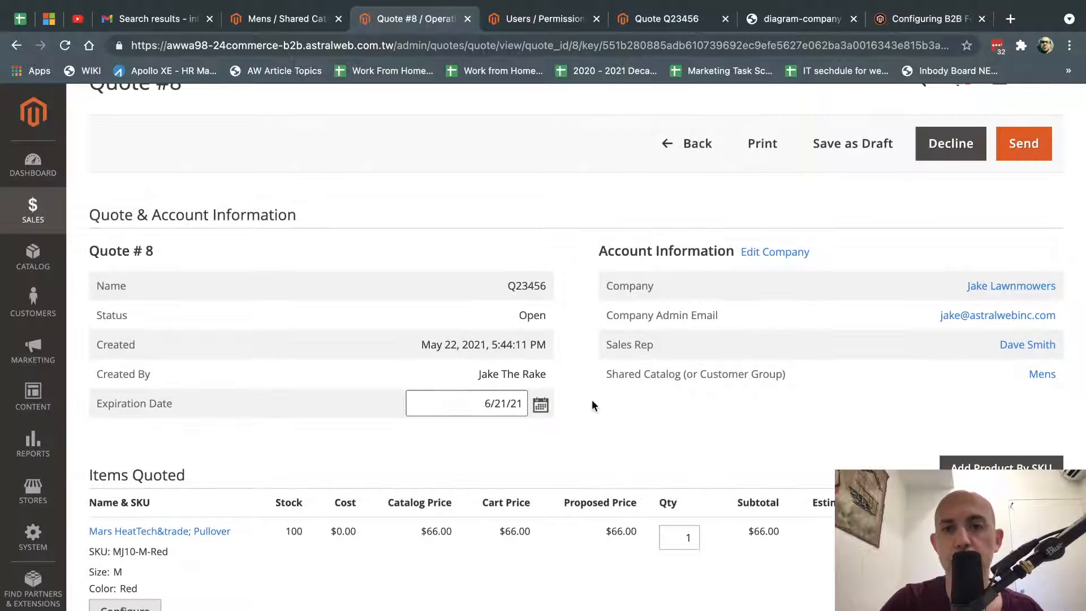
pyautogui.moveTo(603, 344); pyautogui.dragTo(740, 358)
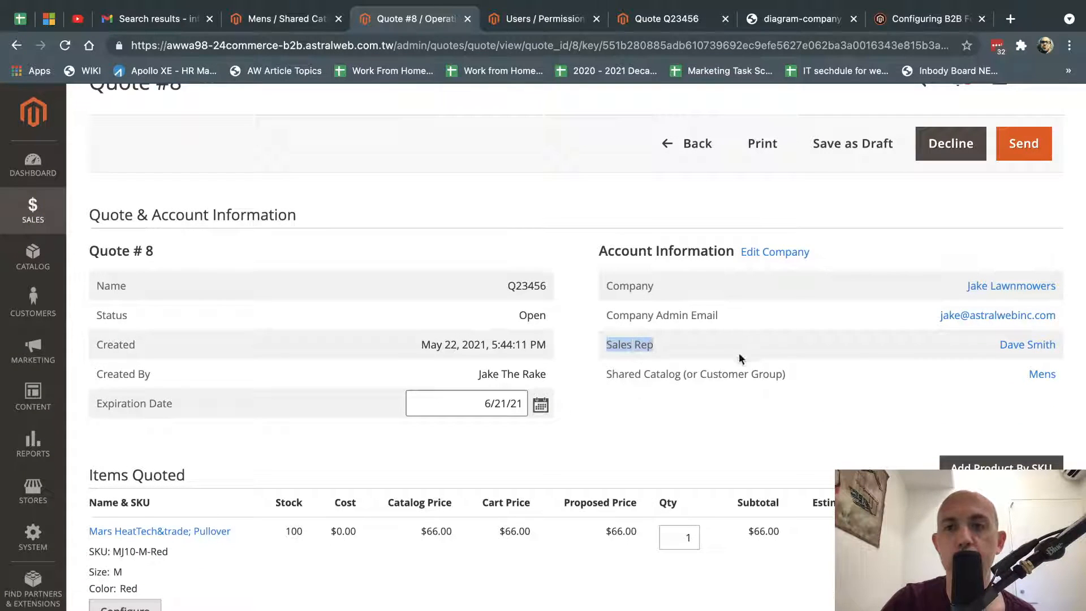
pyautogui.moveTo(619, 375); pyautogui.dragTo(829, 375)
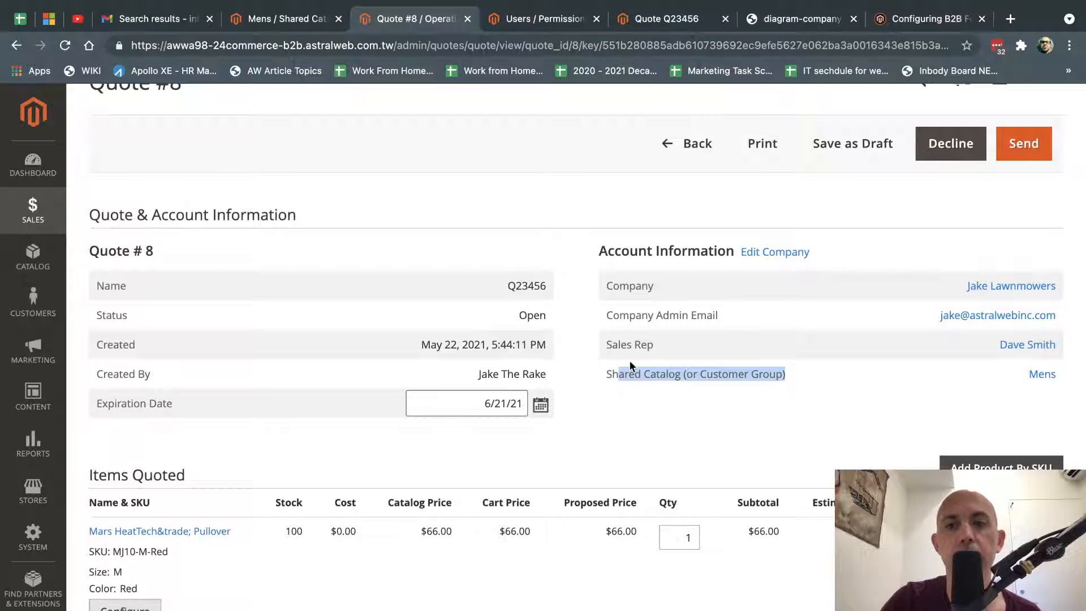
# Apply an 8% negotiated discount bringing it to $60.72, and send it to the buyer.
pyautogui.scroll(-4, 630, 361)
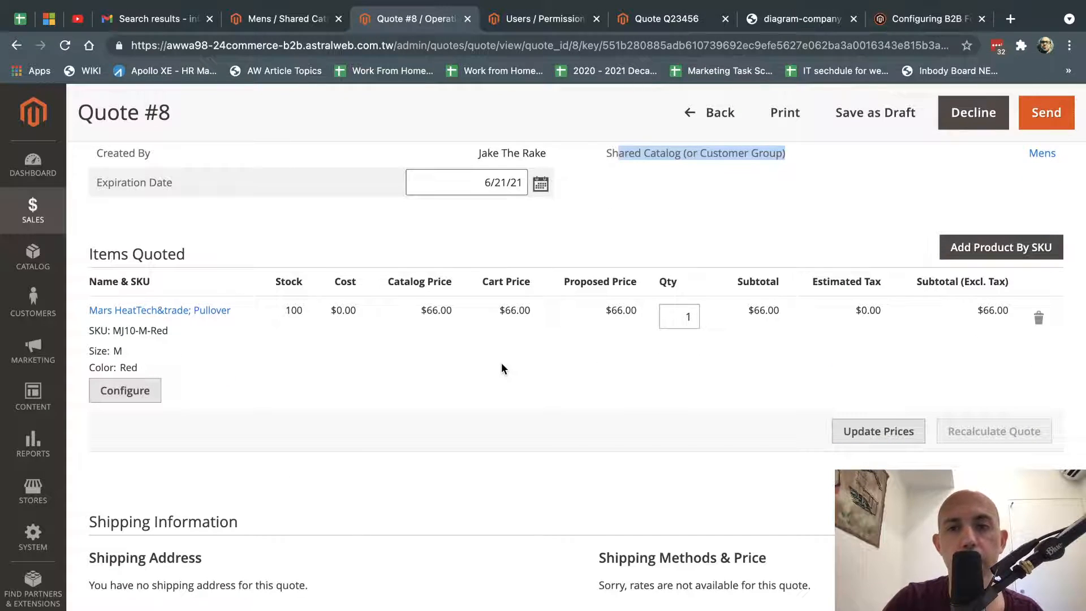
pyautogui.scroll(-8, 683, 392)
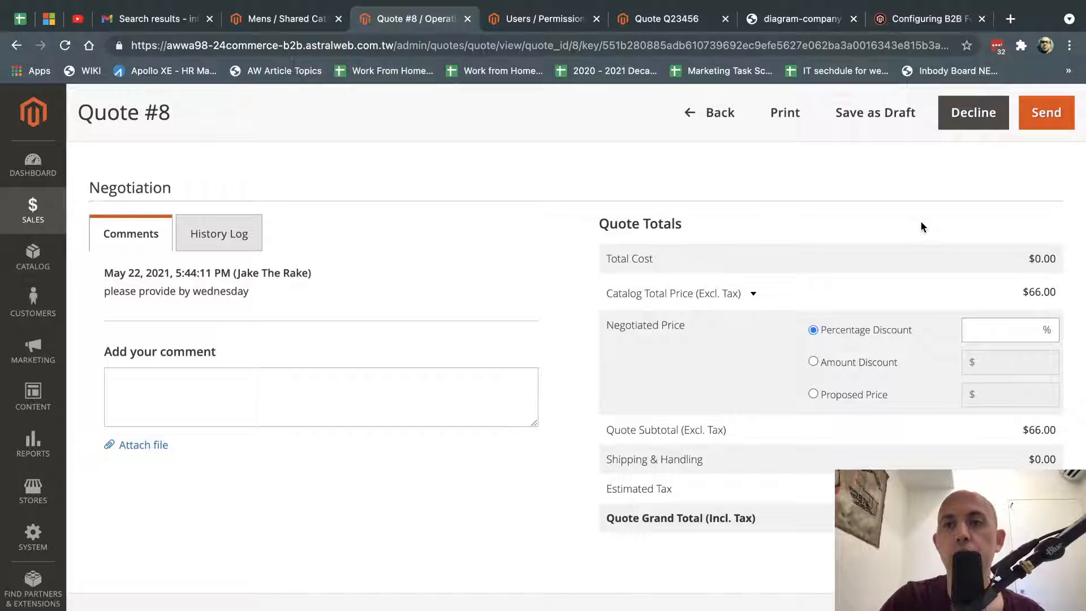
pyautogui.scroll(1, 924, 224)
pyautogui.scroll(3, 924, 225)
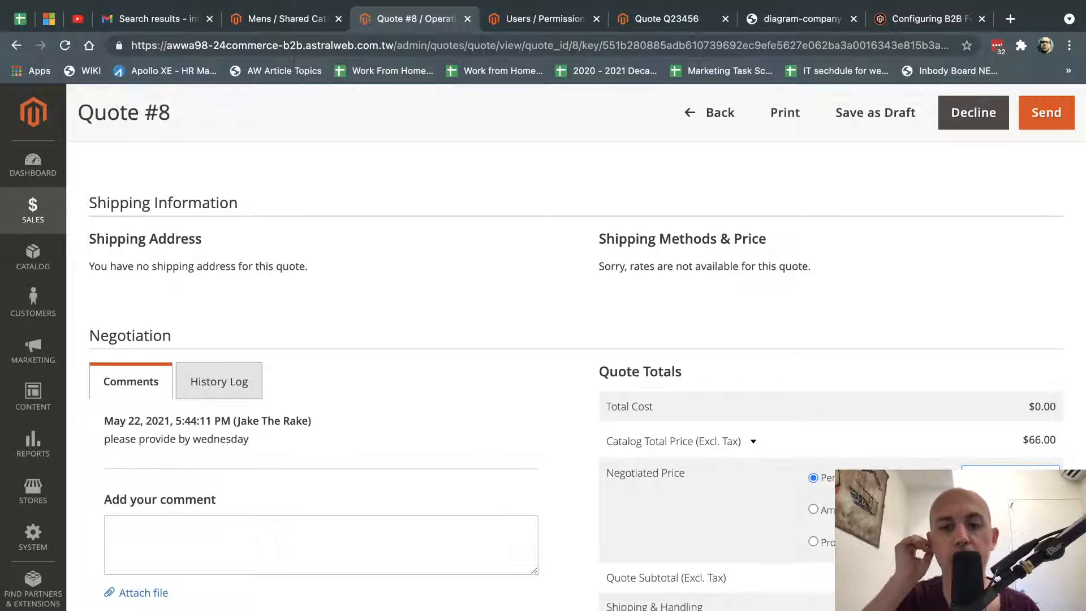
pyautogui.scroll(-3, 967, 429)
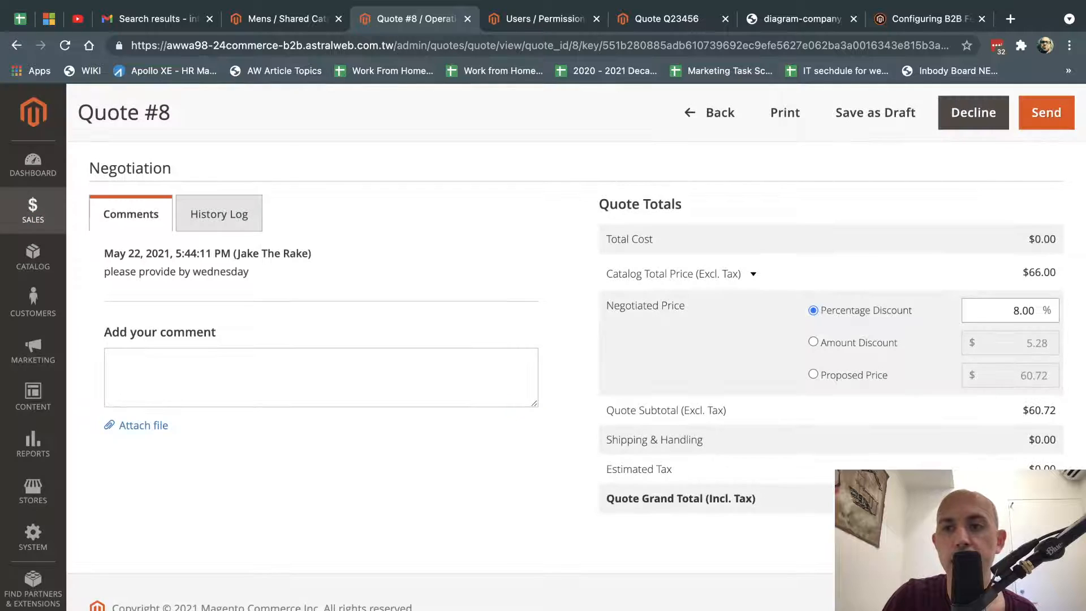
pyautogui.click(1046, 113)
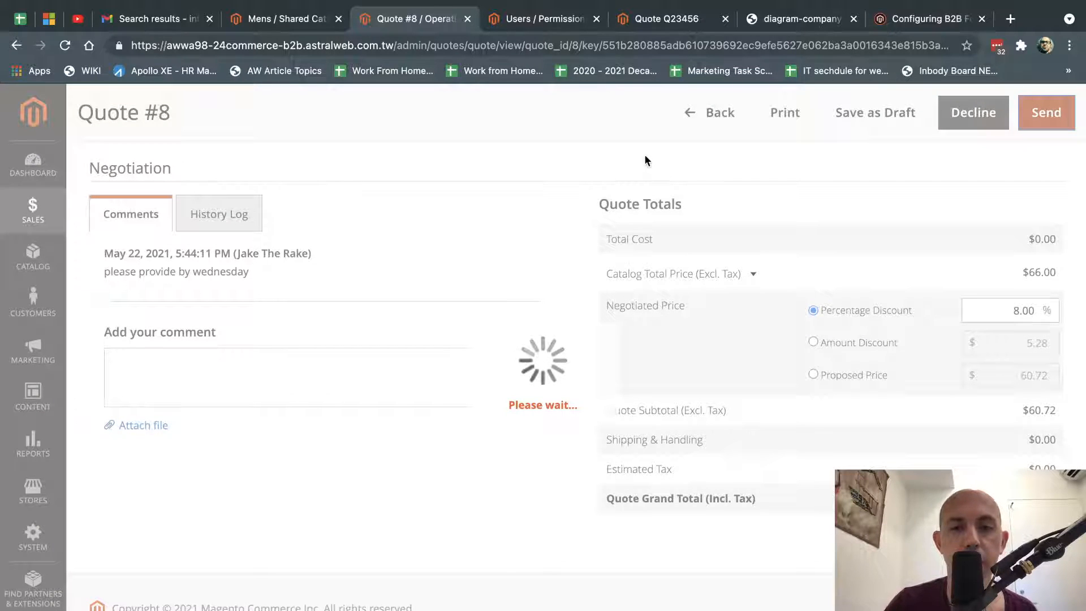
pyautogui.click(643, 23)
# Reload the storefront quote Q23456 and confirm its $60.72 grand total.
pyautogui.scroll(-2, 672, 267)
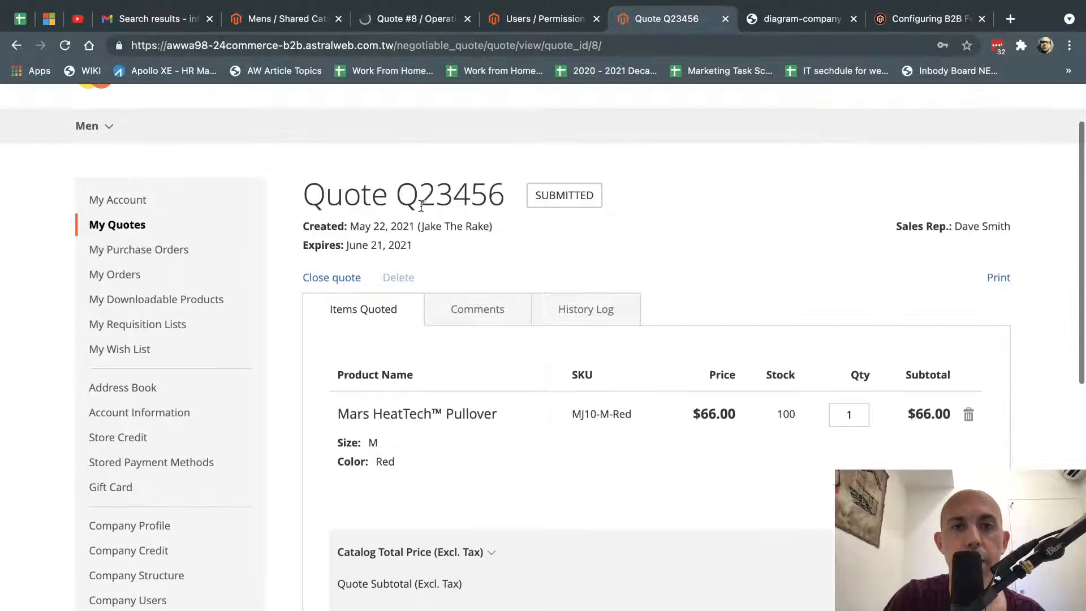
pyautogui.moveTo(301, 195); pyautogui.dragTo(507, 195)
pyautogui.click(700, 231)
pyautogui.press('super+r')
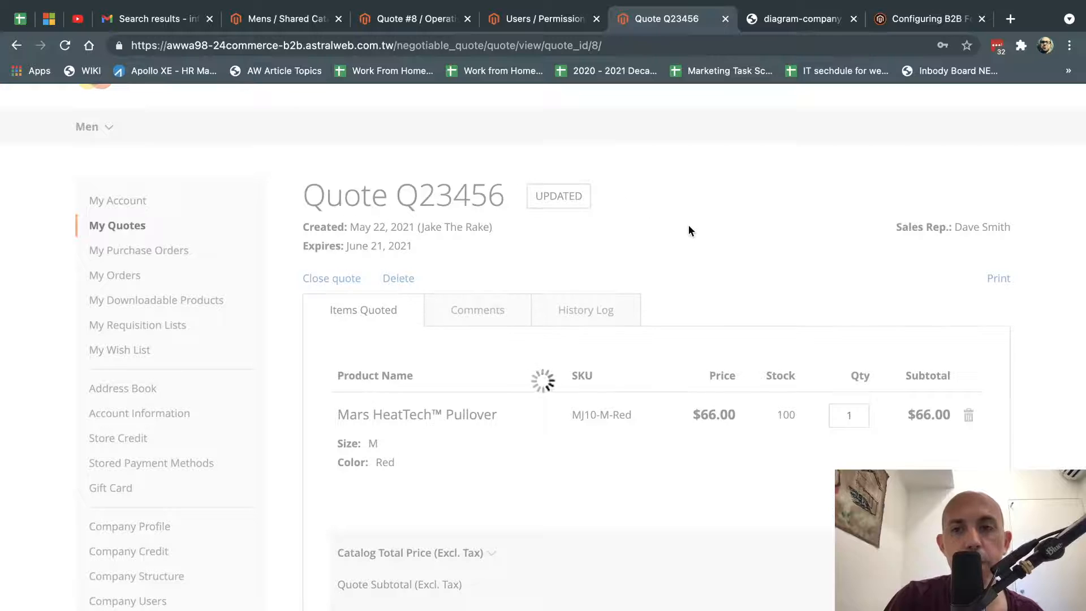
pyautogui.scroll(-4, 688, 229)
pyautogui.moveTo(363, 451); pyautogui.dragTo(695, 451)
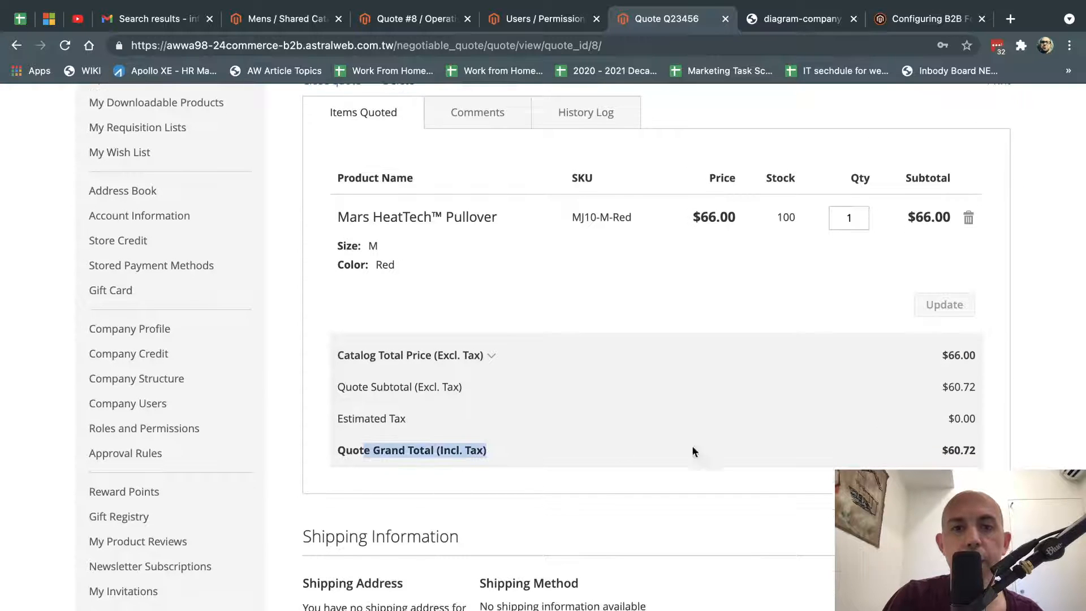
pyautogui.moveTo(906, 447); pyautogui.dragTo(961, 449)
# Review the quote's History Log and comments, then return to the quoted items.
pyautogui.scroll(5, 634, 432)
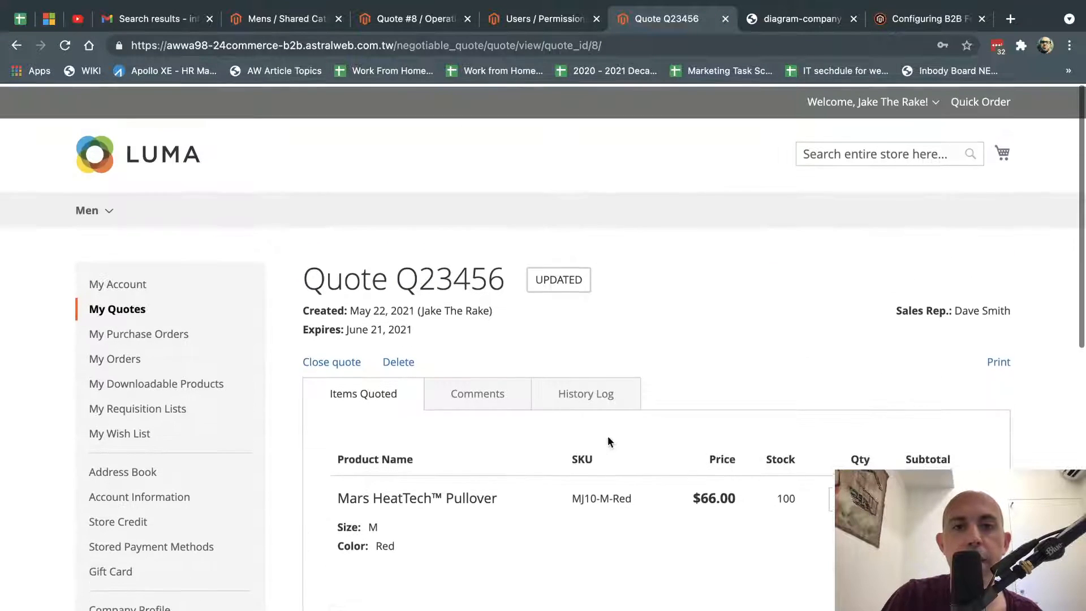
pyautogui.click(584, 392)
pyautogui.scroll(-5, 675, 401)
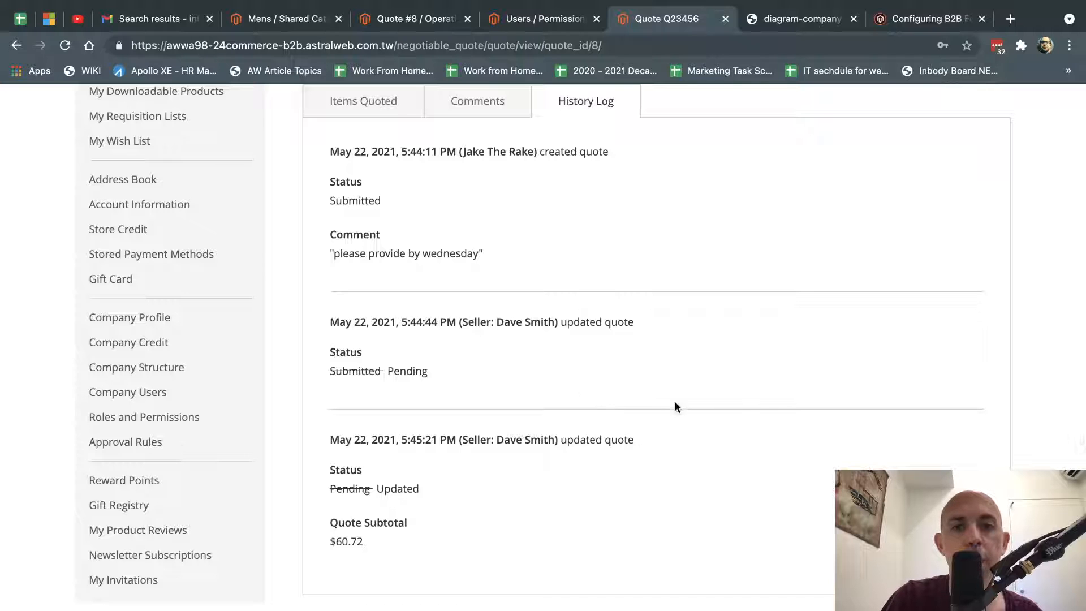
pyautogui.scroll(3, 568, 365)
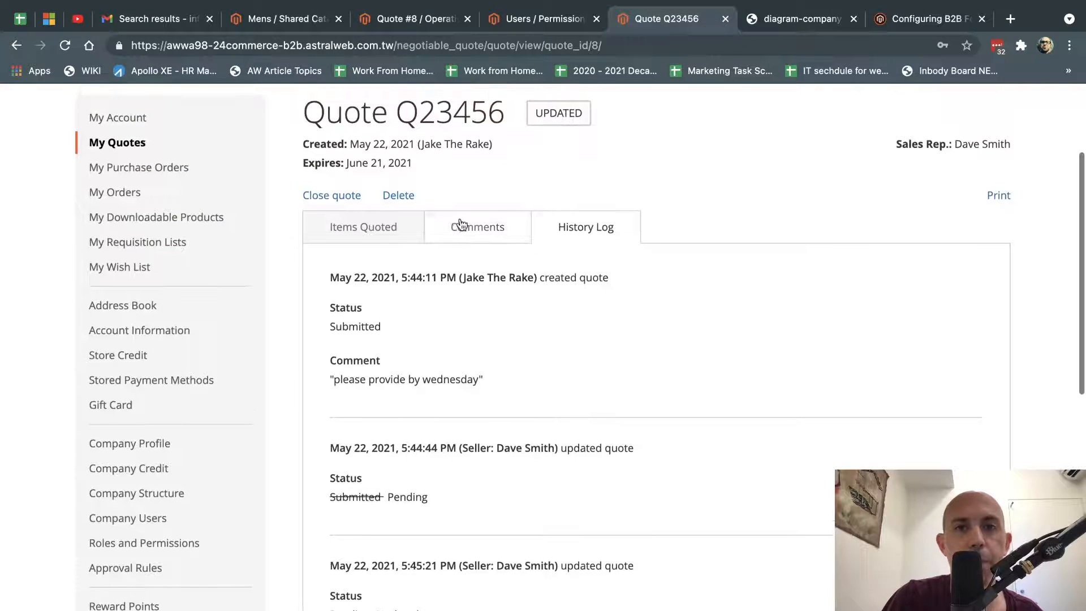
pyautogui.click(434, 228)
pyautogui.click(364, 227)
pyautogui.scroll(-10, 592, 382)
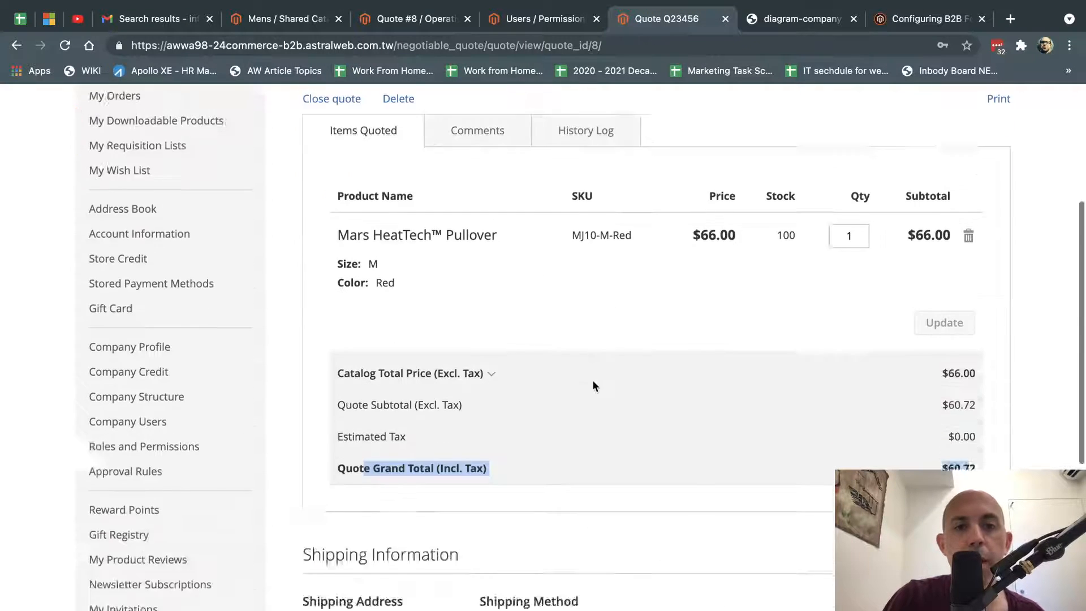
pyautogui.scroll(10, 479, 343)
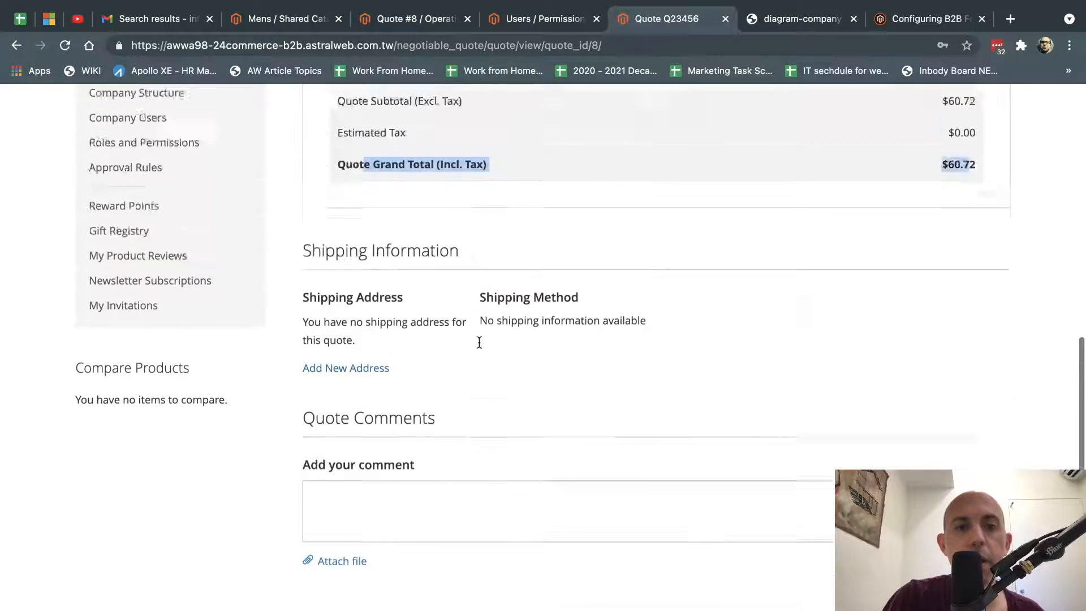
pyautogui.scroll(-10, 544, 347)
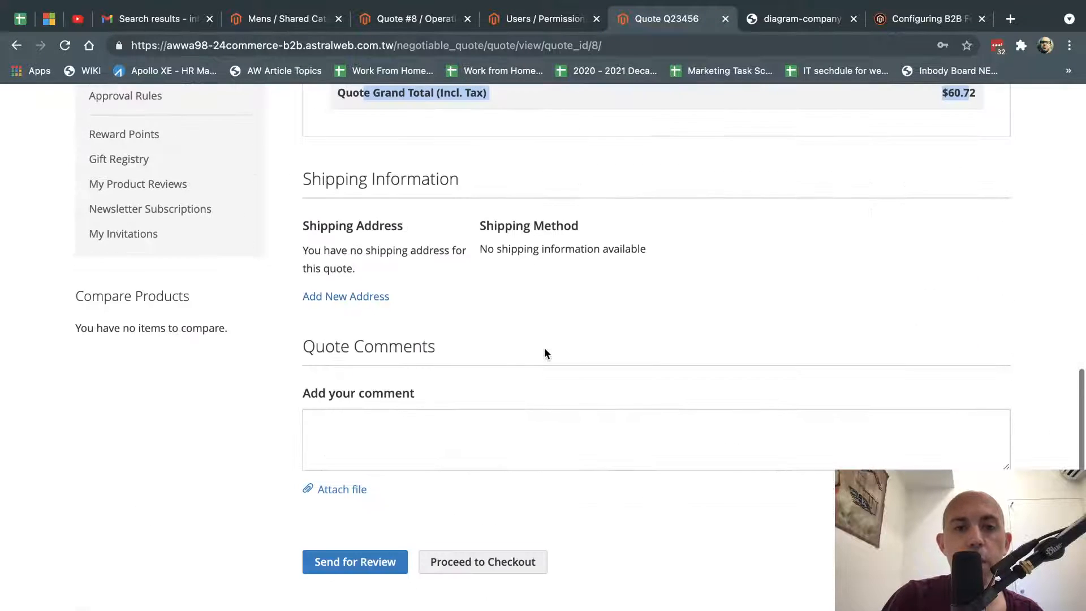
pyautogui.scroll(6, 639, 501)
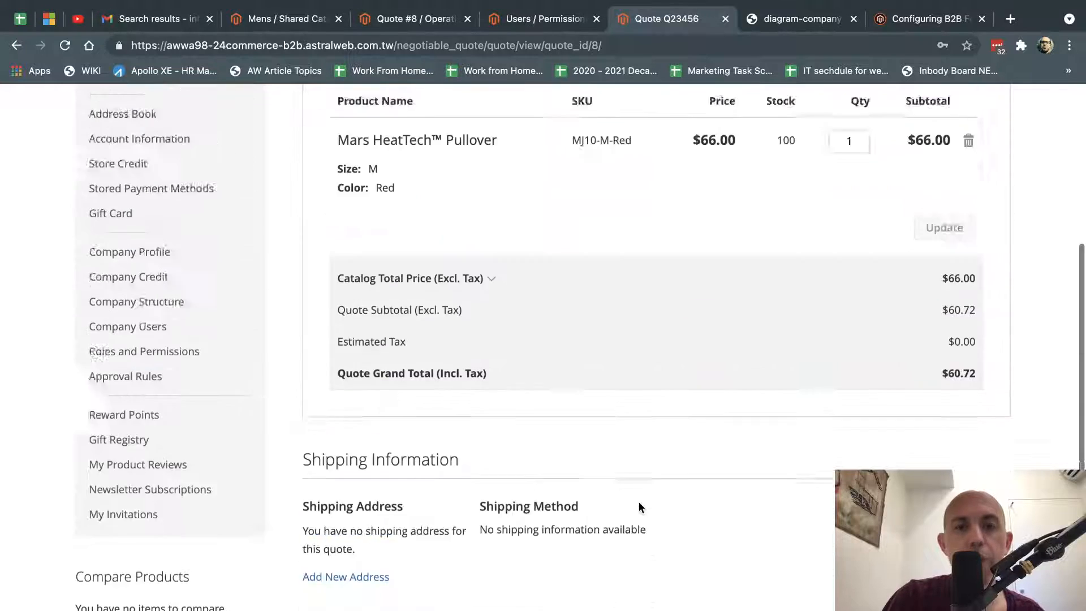
pyautogui.scroll(-5, 640, 501)
# Type 3 in the quote comment box, recheck the $60.72 total, and proceed to checkout.
pyautogui.click(368, 498)
pyautogui.write('3')
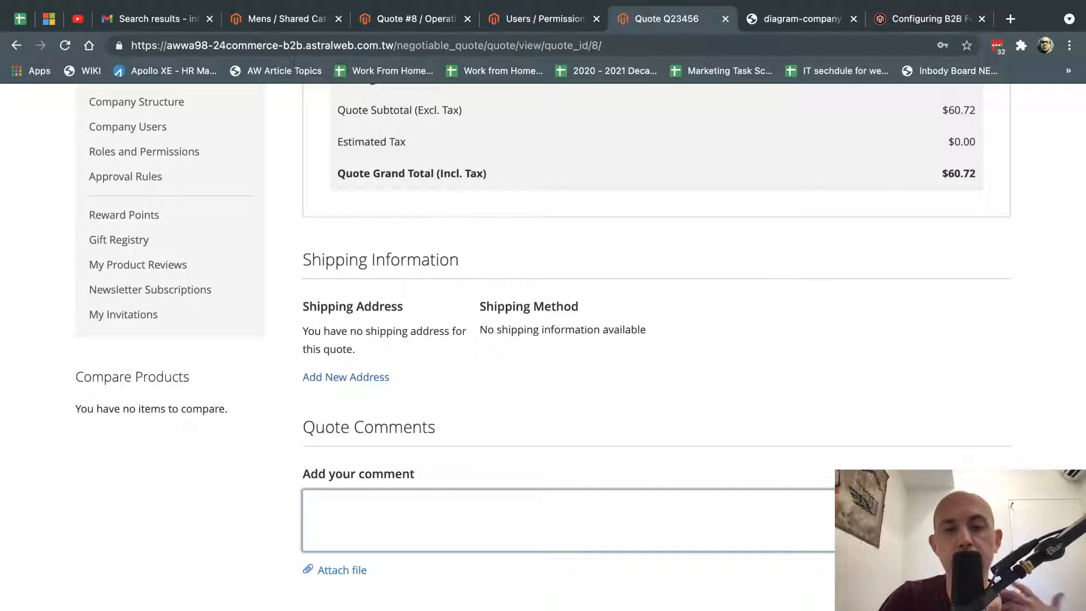
pyautogui.moveTo(945, 175); pyautogui.dragTo(979, 168)
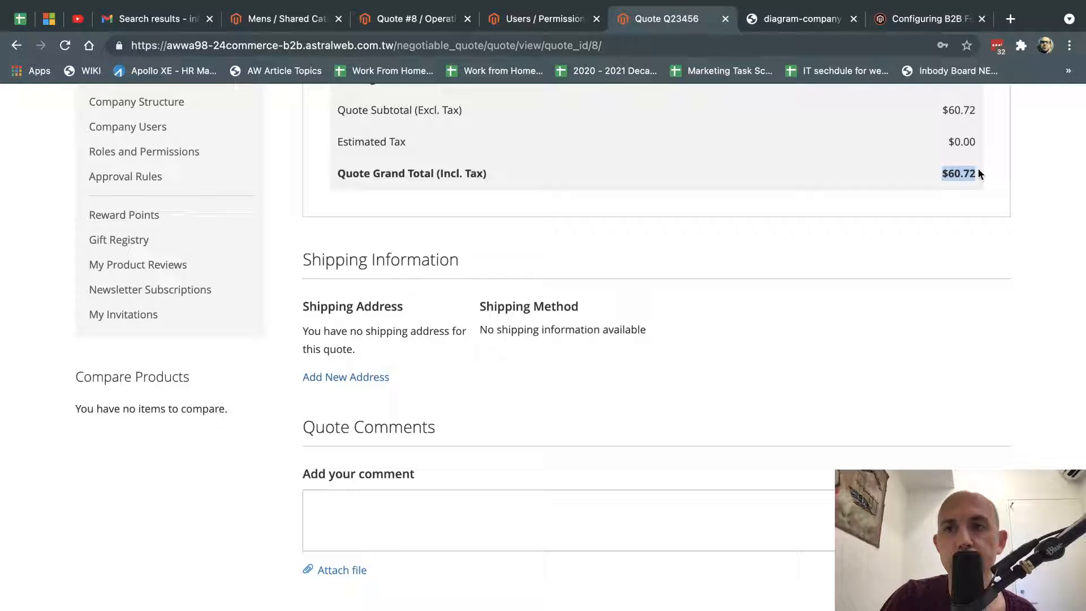
pyautogui.click(637, 436)
pyautogui.press('super+r')
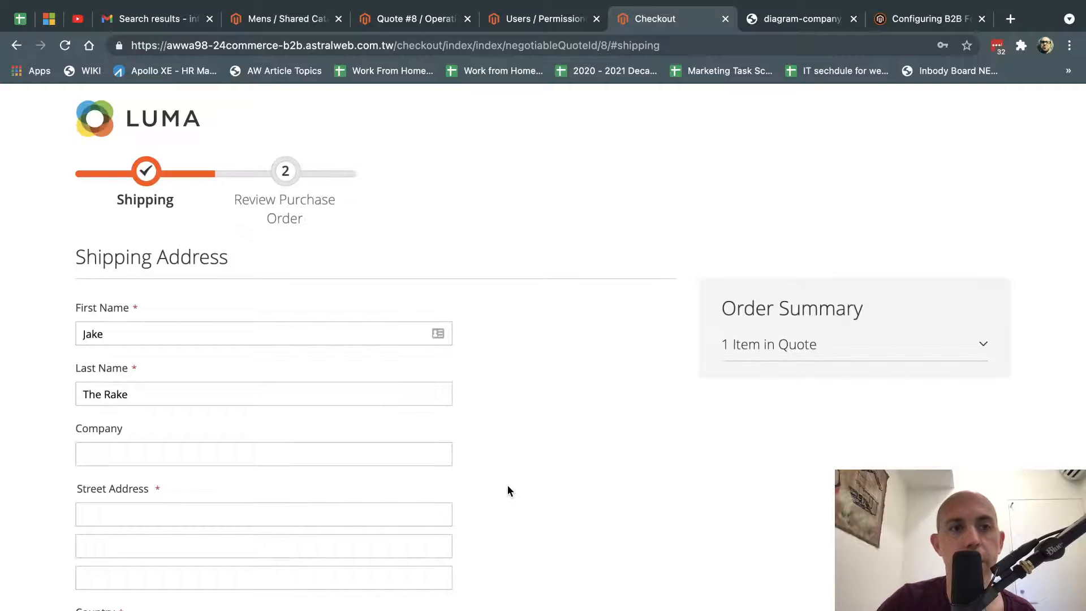
# Enter company 'jk' and street address '1234 main st' in the shipping form.
pyautogui.click(375, 449)
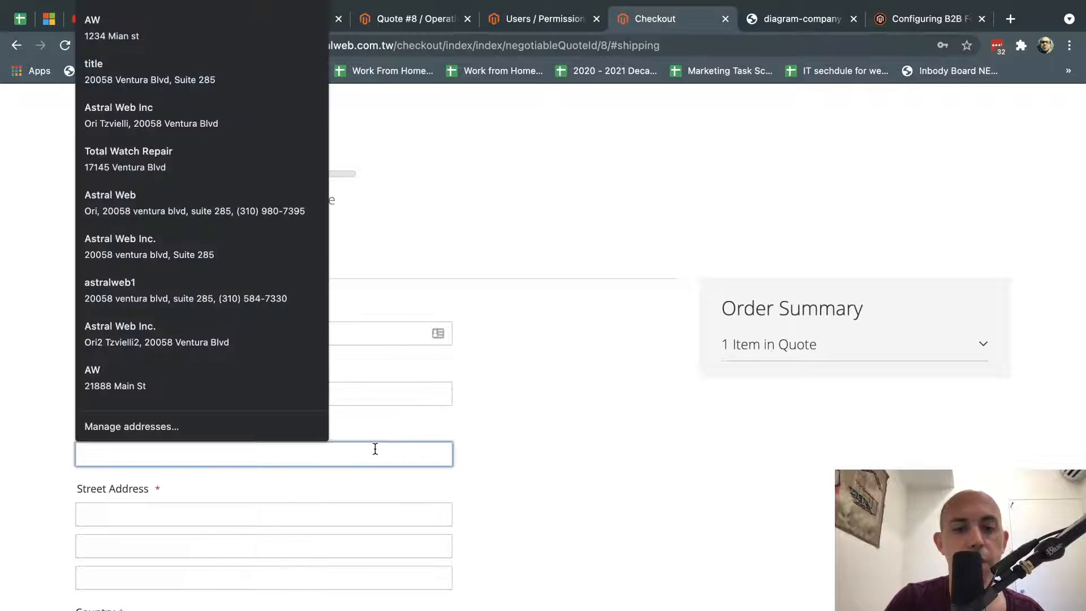
pyautogui.write('jk')
pyautogui.scroll(-2, 373, 447)
pyautogui.click(294, 420)
pyautogui.write('2')
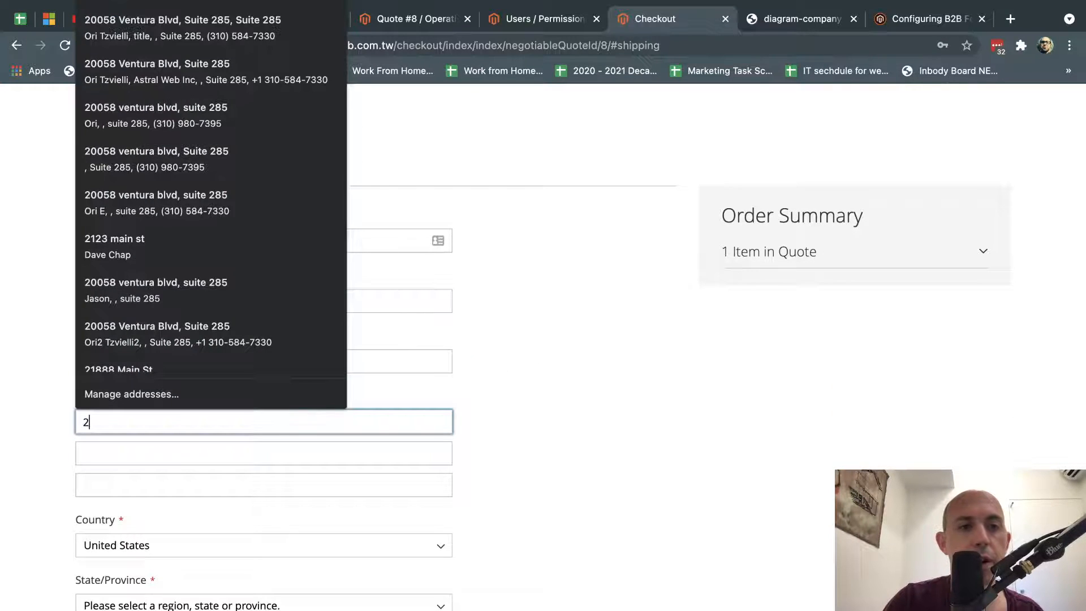
pyautogui.press('BackSpace')
pyautogui.write('1234 main st')
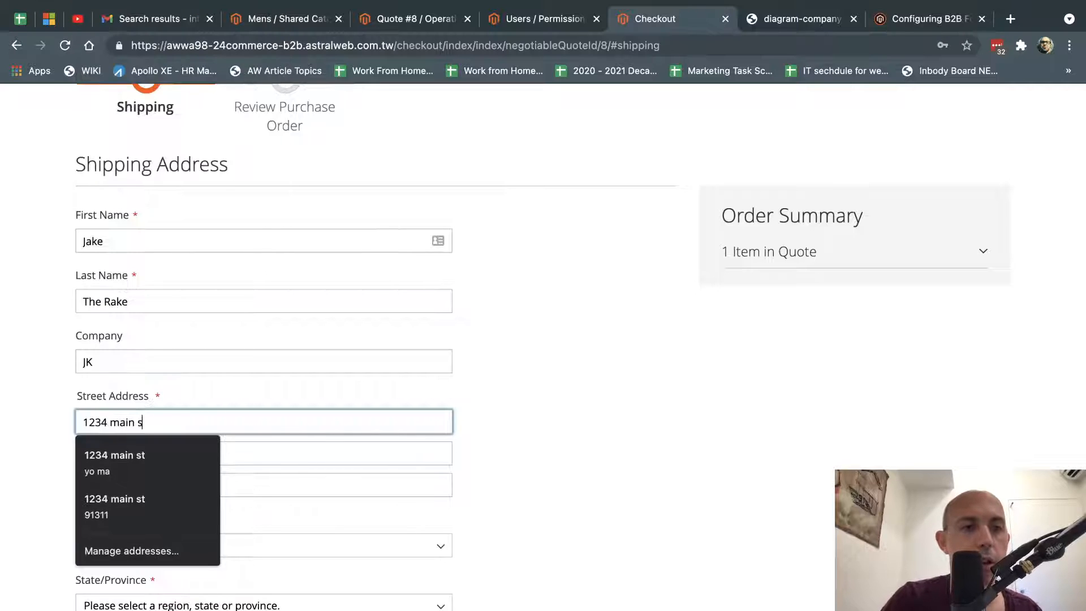
pyautogui.scroll(-1, 294, 420)
pyautogui.scroll(-2, 264, 419)
# Set state California, city LA, zip 91222, and fill in the phone number.
pyautogui.click(206, 481)
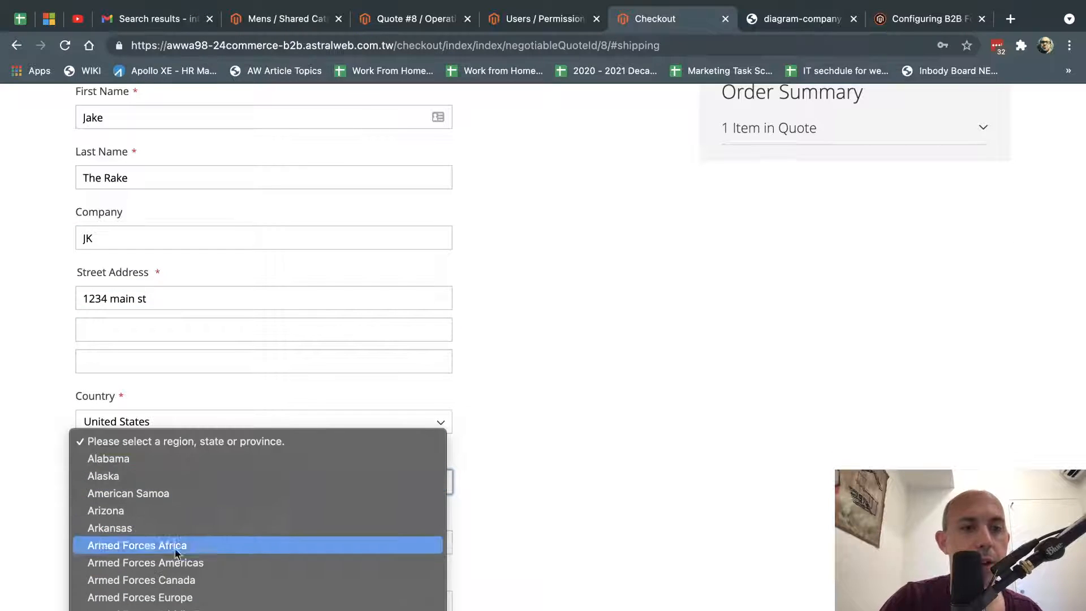
pyautogui.click(194, 561)
pyautogui.click(177, 543)
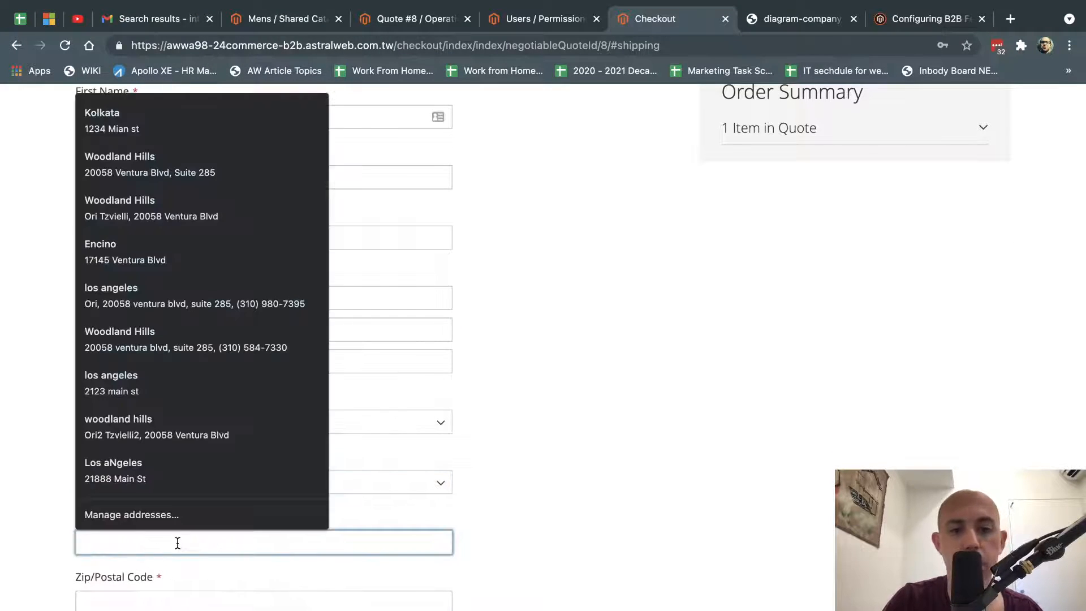
pyautogui.write('LA')
pyautogui.click(189, 601)
pyautogui.write('91')
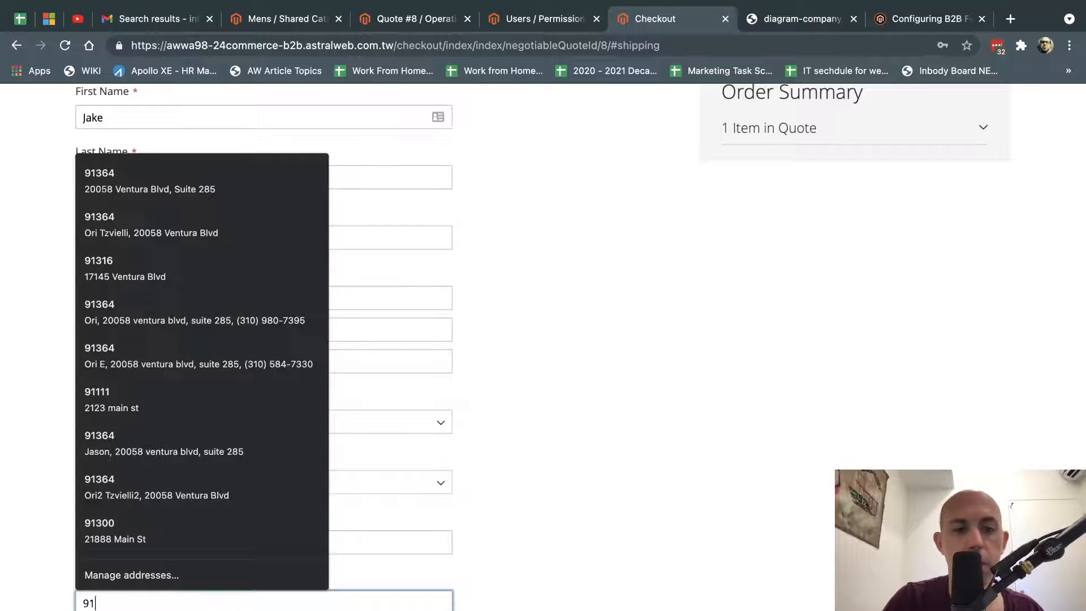
pyautogui.write('222')
pyautogui.scroll(-2, 270, 591)
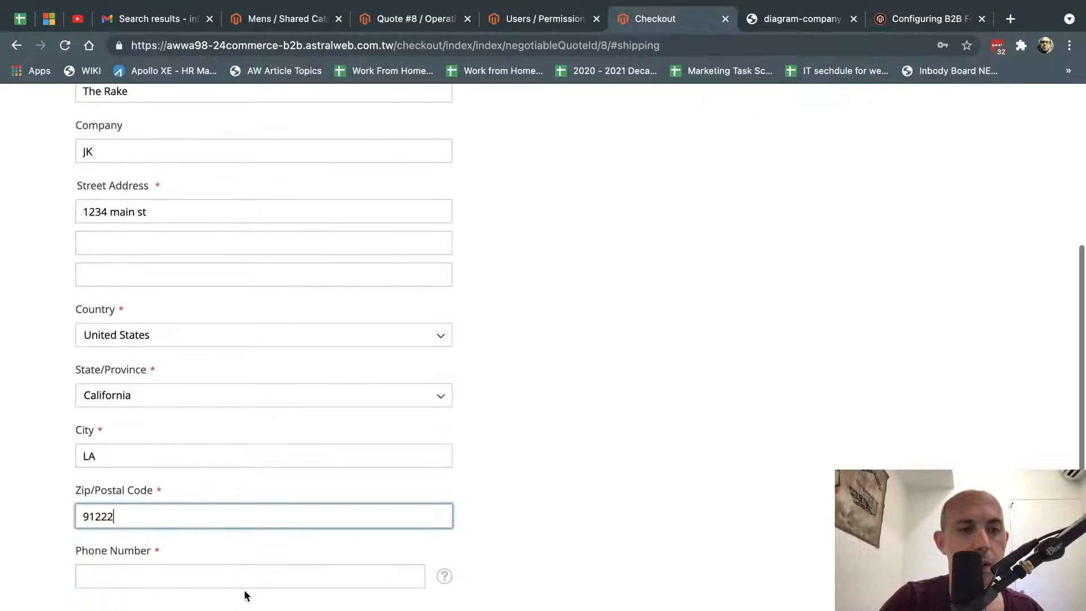
pyautogui.click(244, 583)
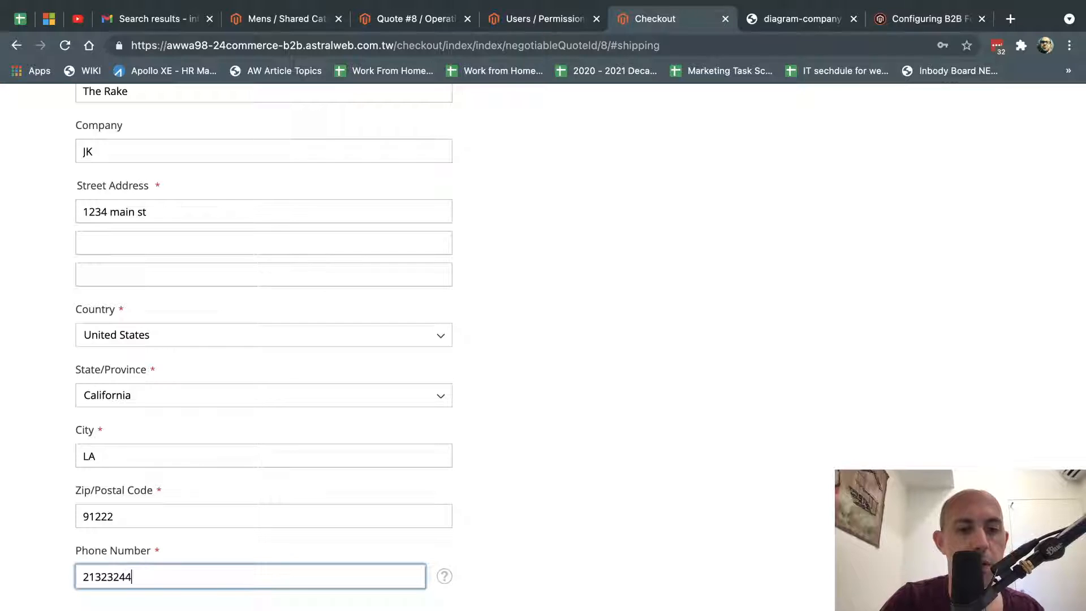
# Choose $5.00 Flat Rate shipping and continue to the payment step.
pyautogui.scroll(-4, 404, 562)
pyautogui.click(100, 441)
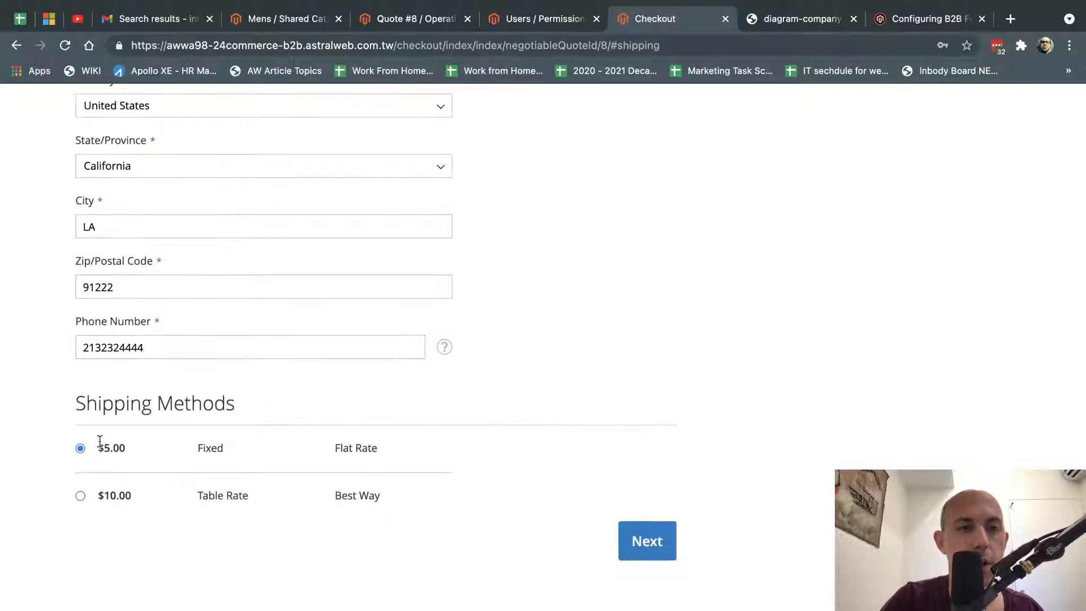
pyautogui.click(665, 542)
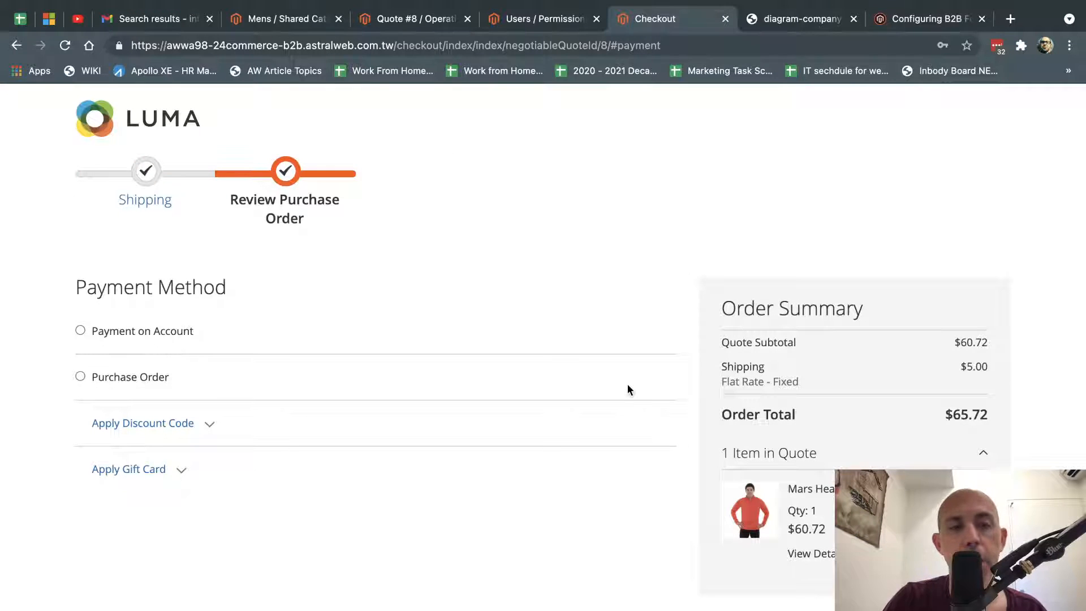
pyautogui.scroll(-1, 628, 386)
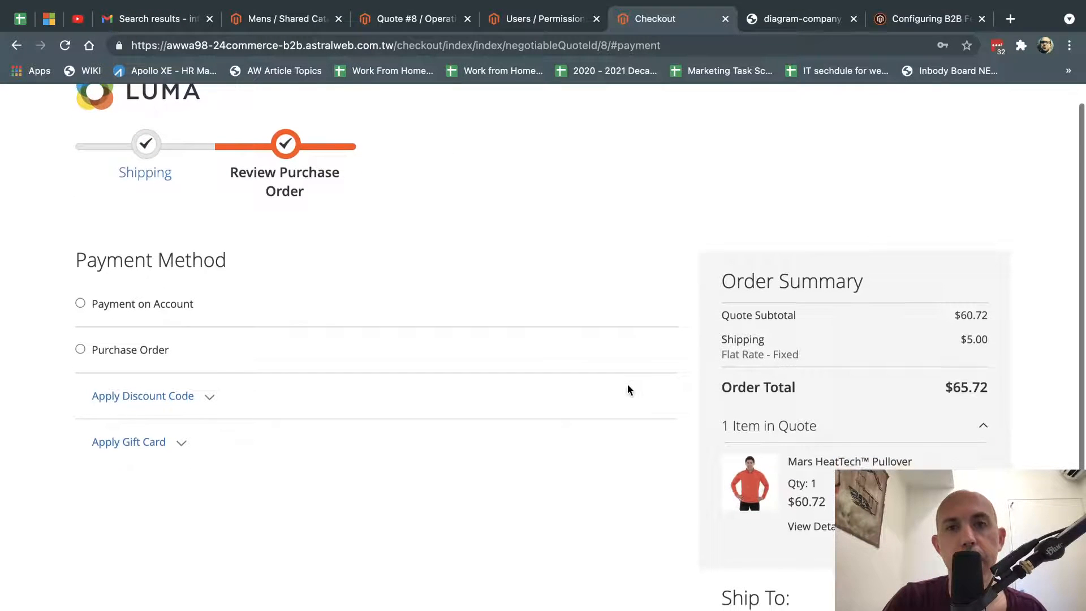
pyautogui.click(300, 19)
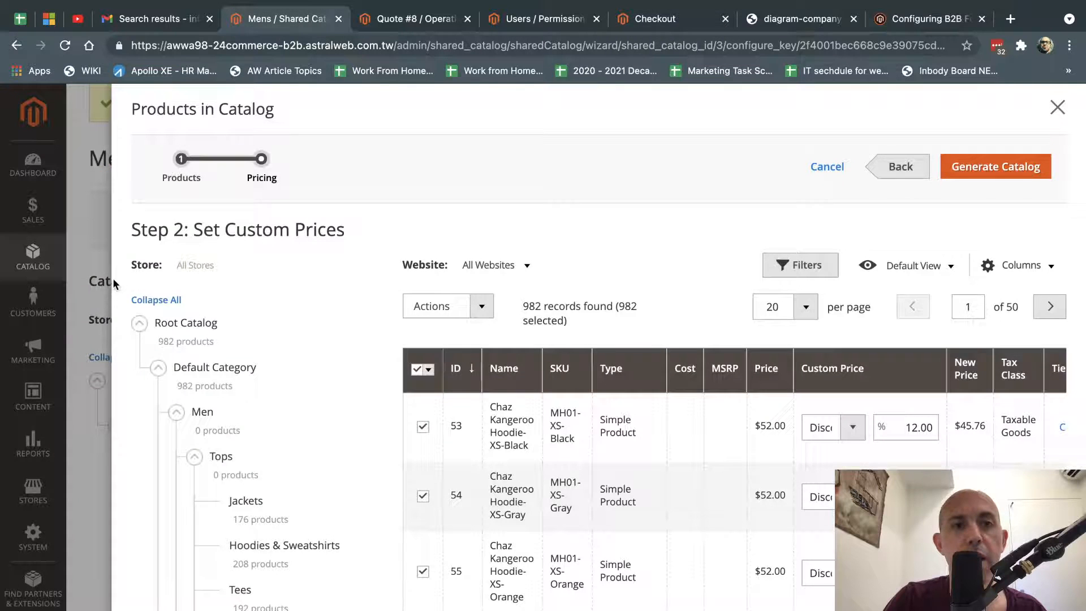
pyautogui.click(94, 307)
pyautogui.click(33, 258)
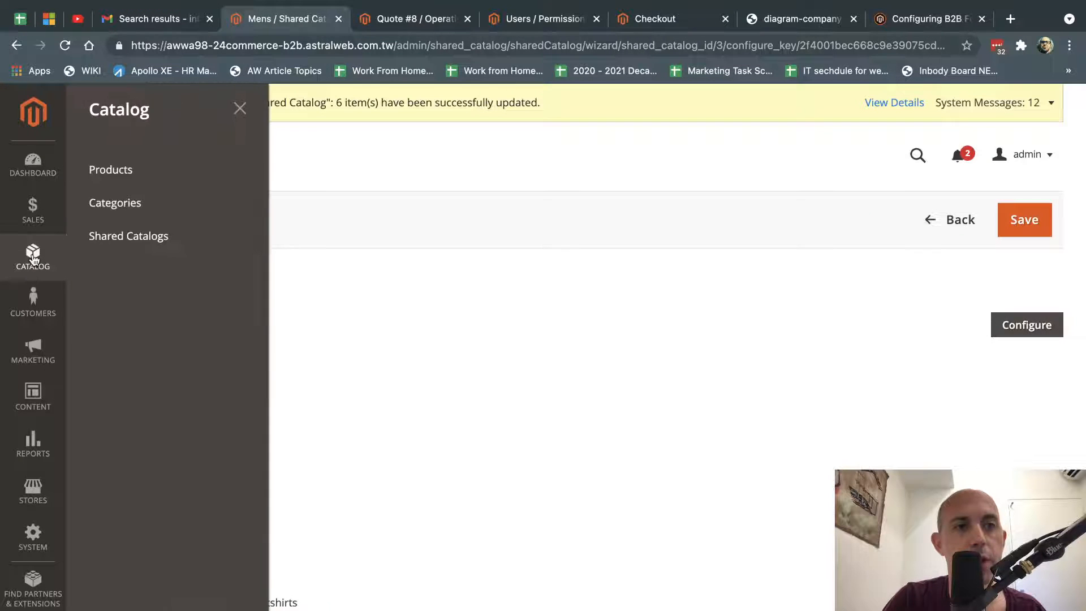
pyautogui.click(32, 306)
pyautogui.click(158, 304)
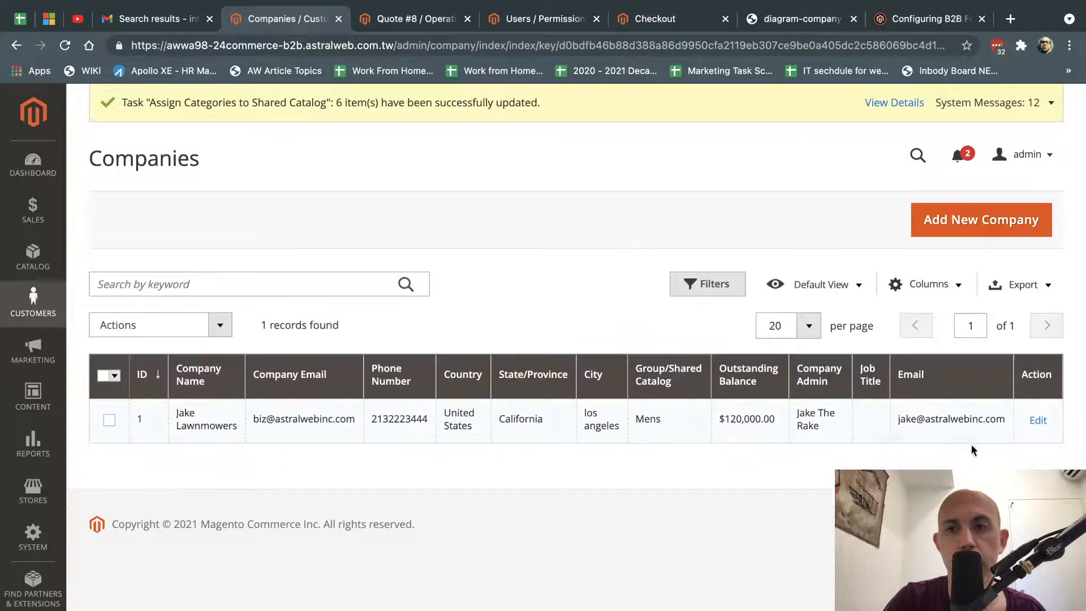
pyautogui.click(1038, 422)
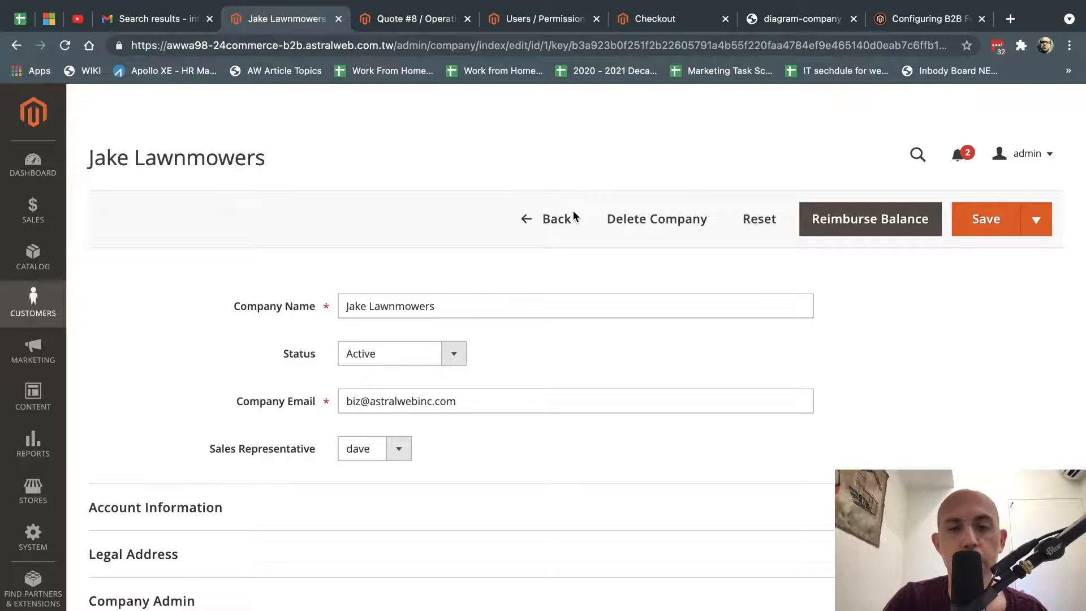
pyautogui.scroll(-3, 521, 311)
pyautogui.click(210, 531)
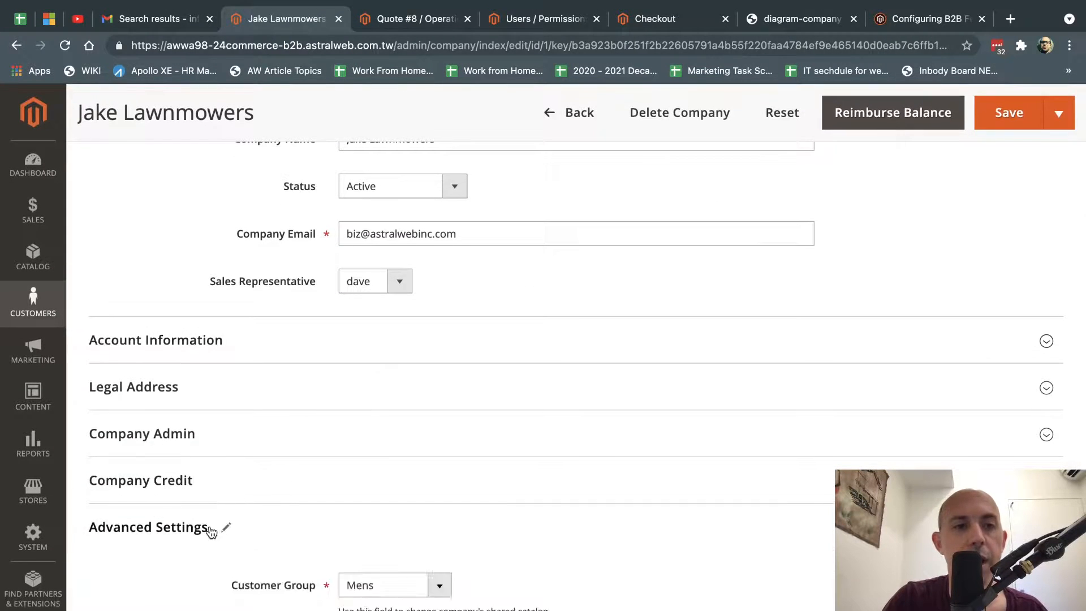
pyautogui.scroll(-8, 210, 531)
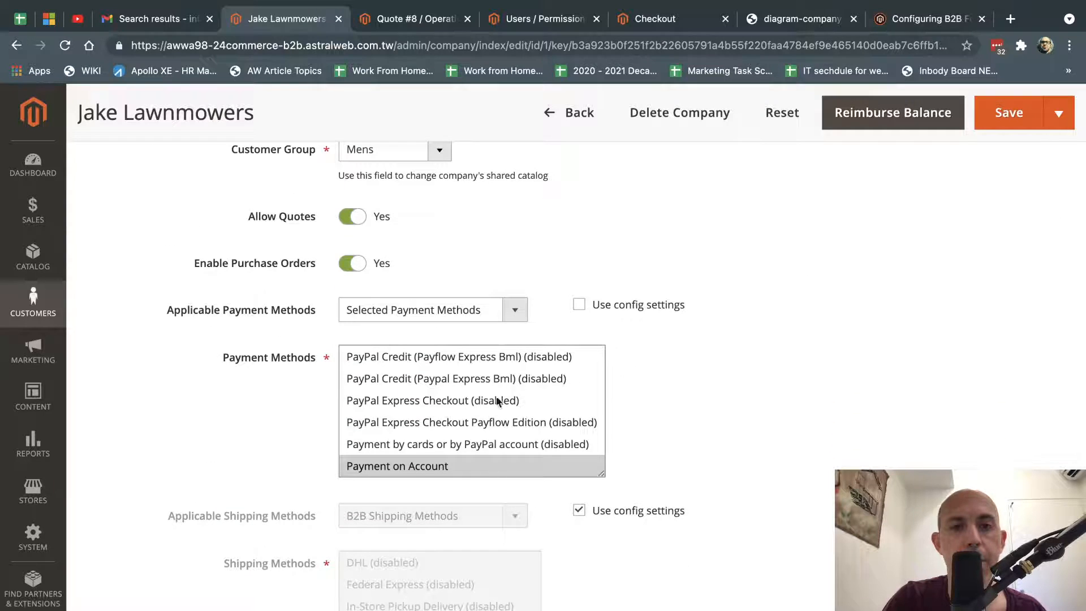
pyautogui.scroll(-3, 497, 401)
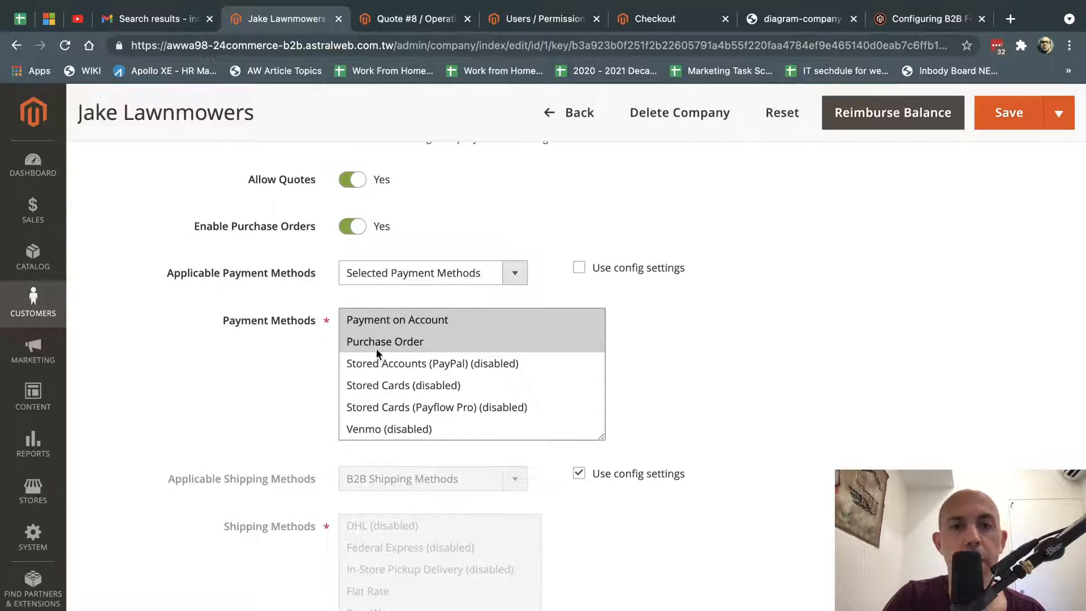
pyautogui.click(636, 22)
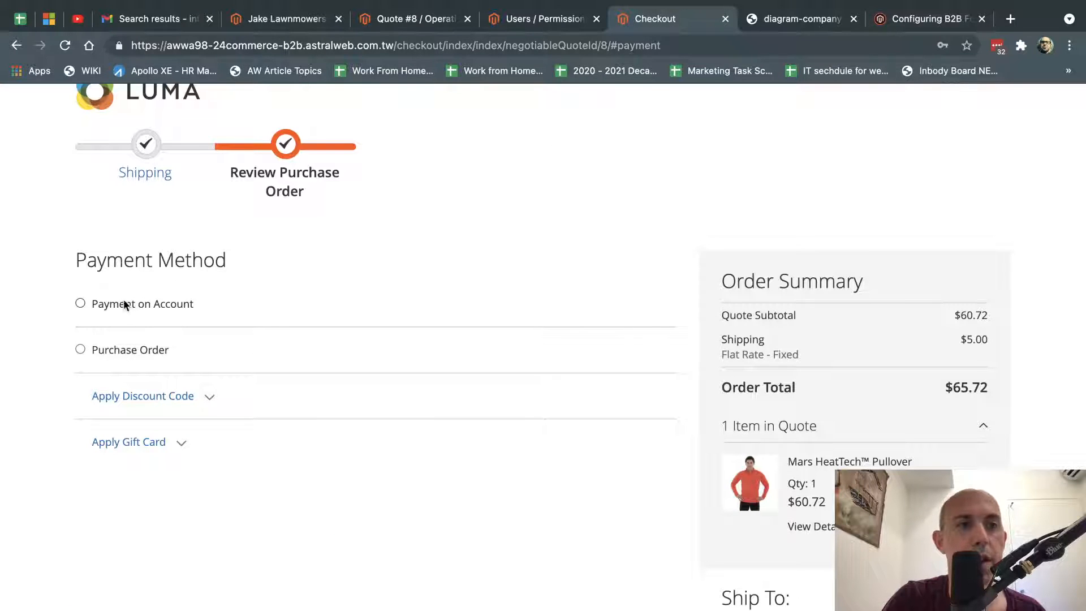
# Switch the payment method from Payment on Account to Purchase Order.
pyautogui.click(153, 304)
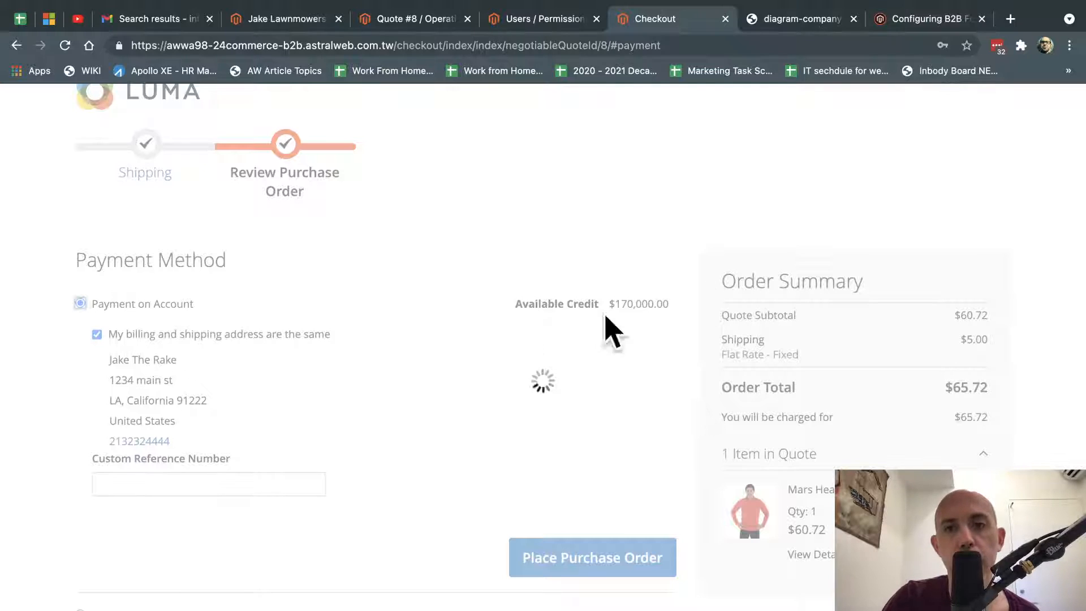
pyautogui.click(80, 303)
pyautogui.scroll(-1, 135, 449)
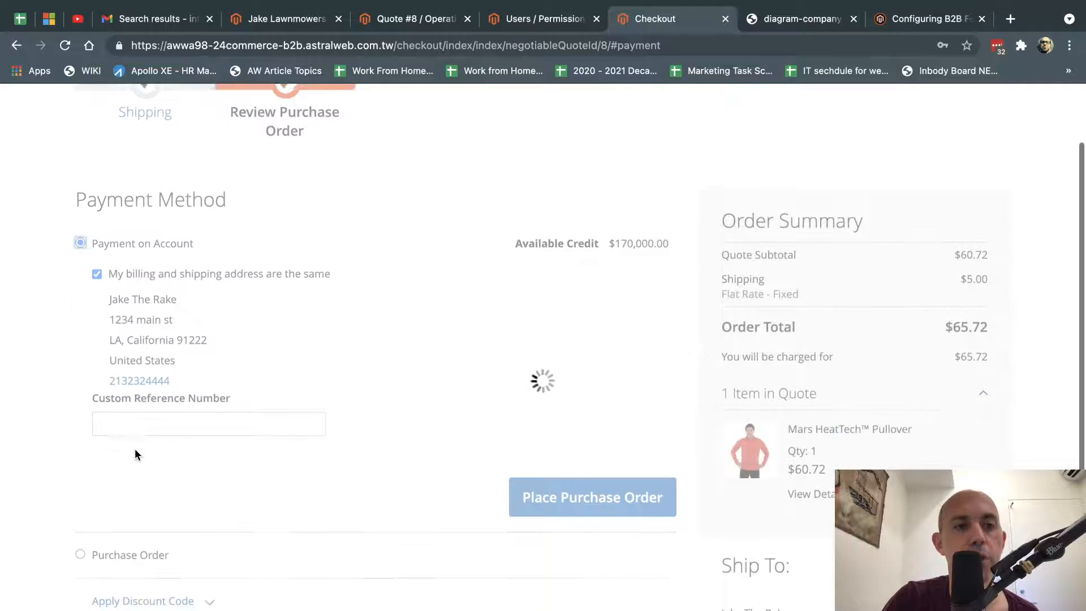
pyautogui.click(76, 550)
# Enter a custom purchase order reference number and place the purchase order.
pyautogui.scroll(-1, 264, 508)
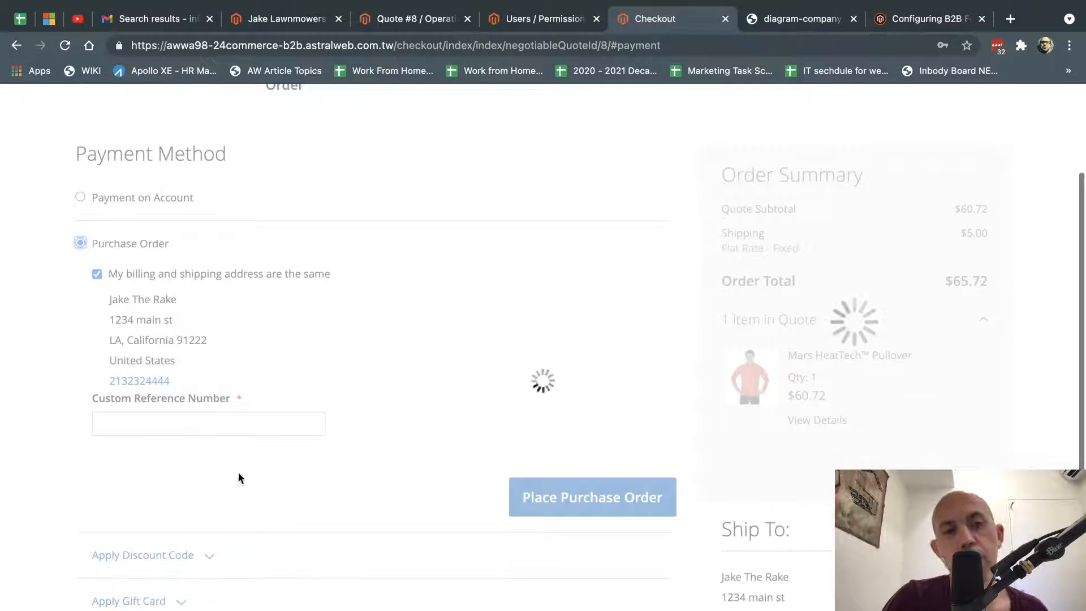
pyautogui.click(202, 426)
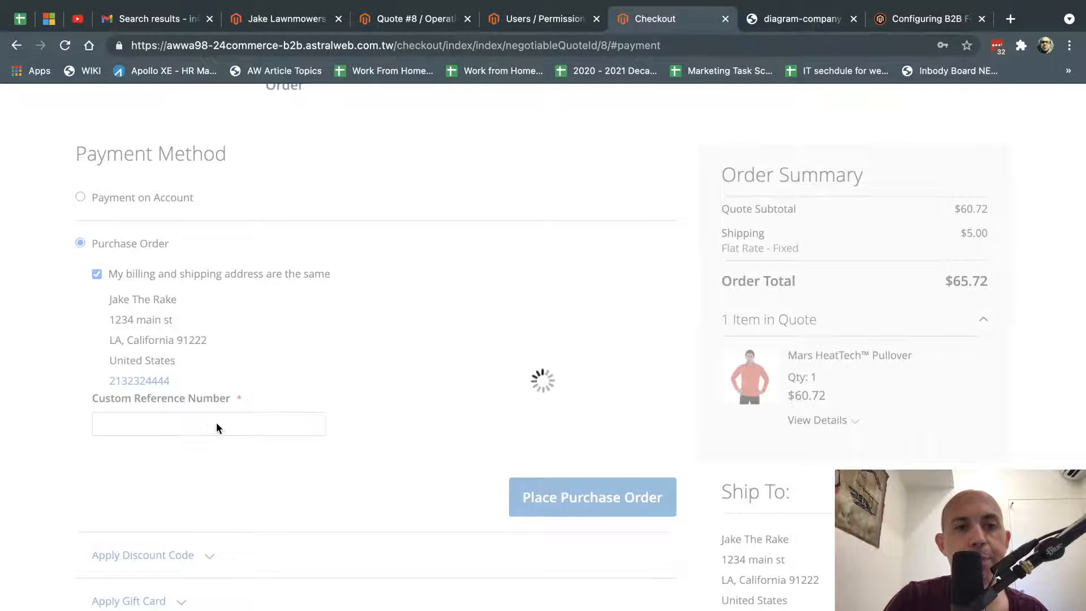
pyautogui.click(202, 424)
pyautogui.write('PO7656456445')
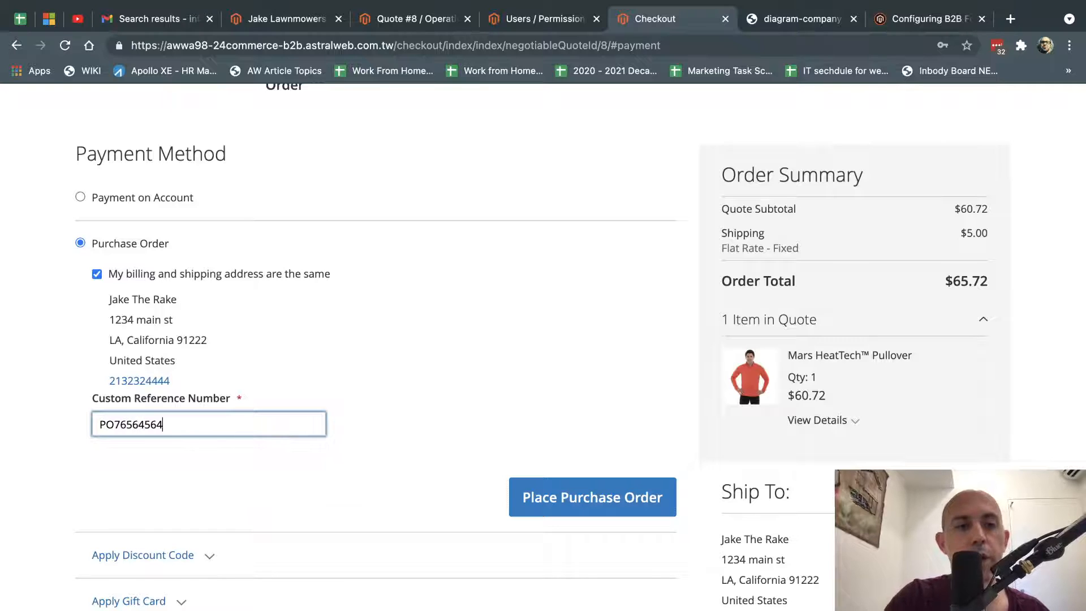
pyautogui.click(585, 502)
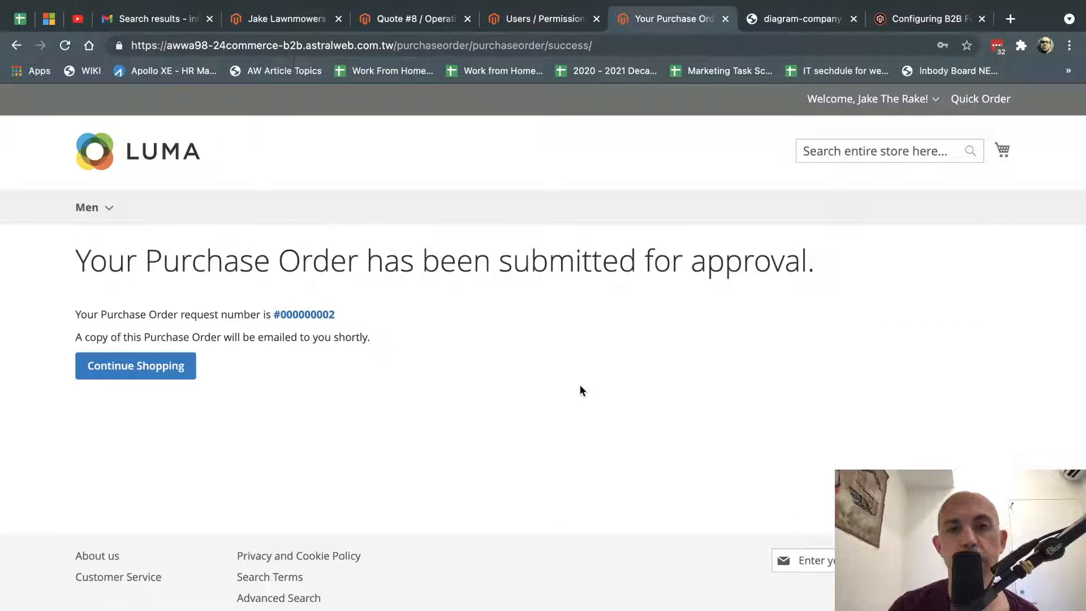
pyautogui.moveTo(385, 260); pyautogui.dragTo(811, 256)
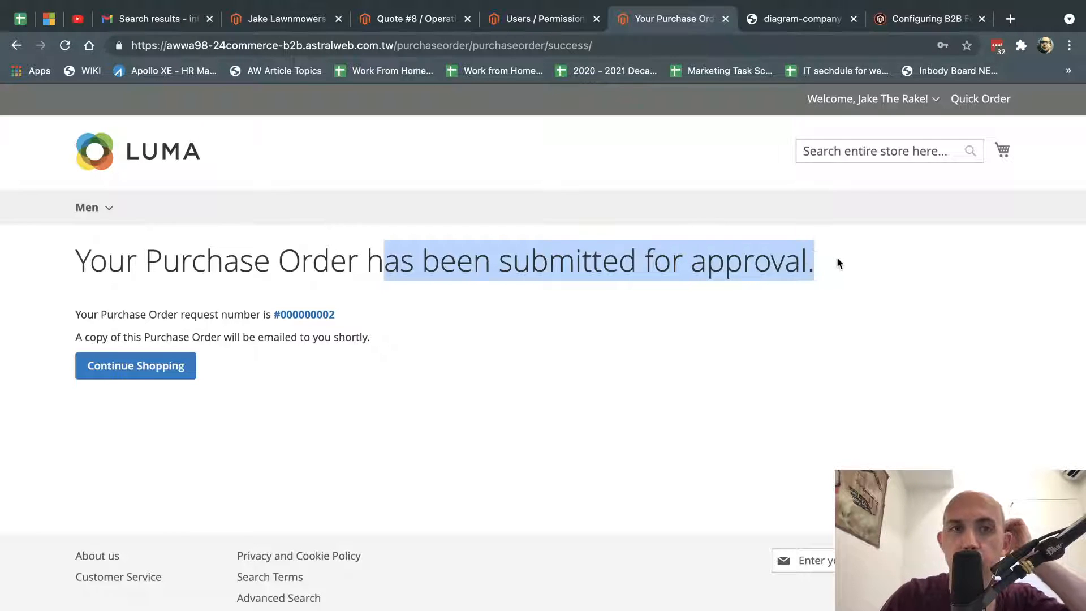
pyautogui.click(837, 258)
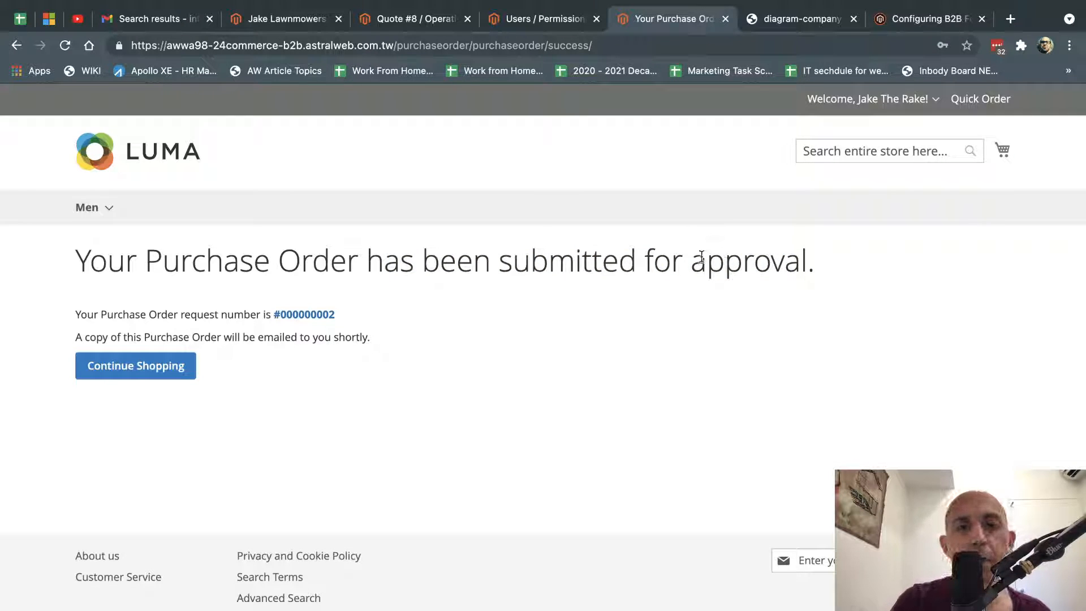
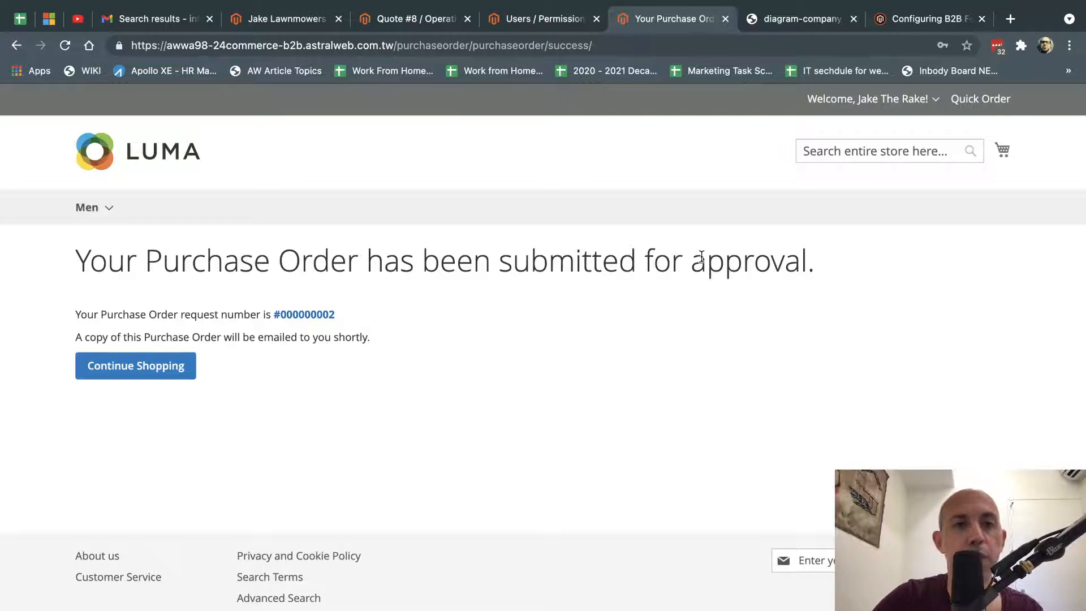
# Open the admin Sales > Orders grid and glance over the Quote #8 and Users tabs.
pyautogui.click(296, 22)
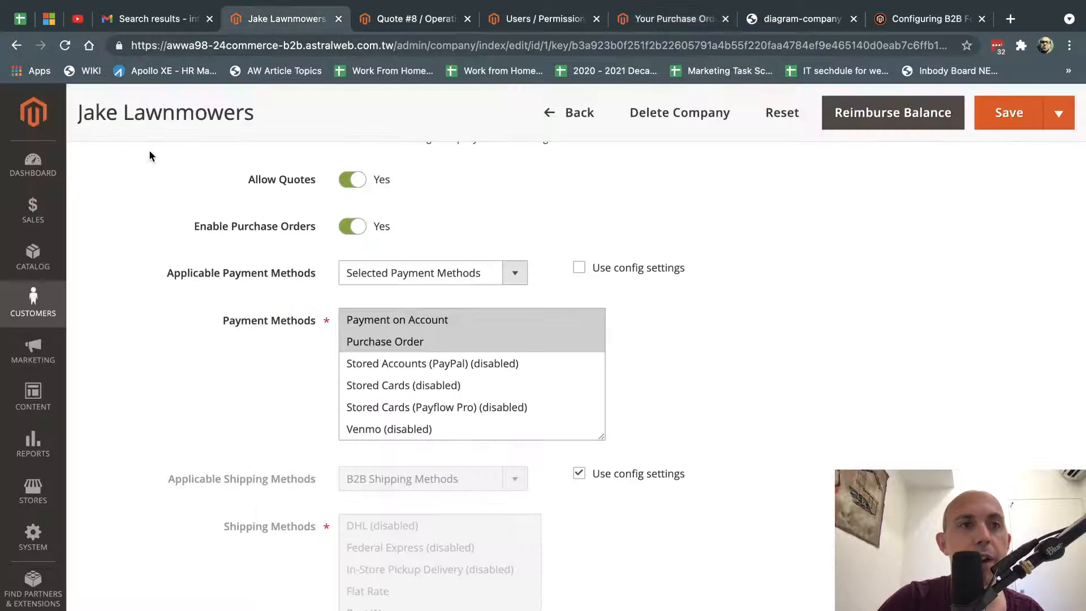
pyautogui.click(33, 210)
pyautogui.click(163, 204)
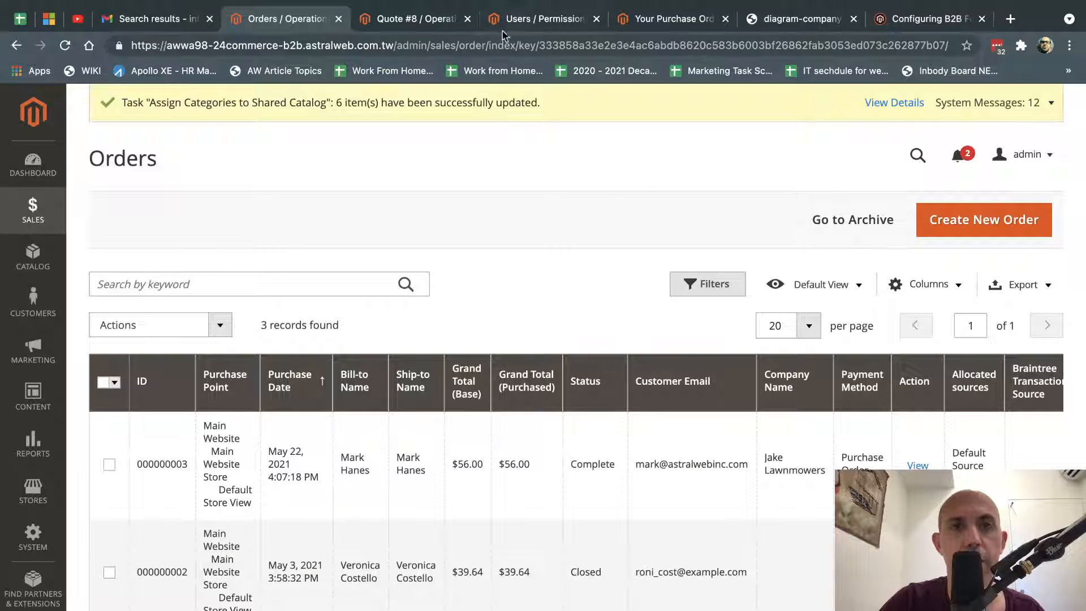
pyautogui.click(439, 22)
pyautogui.click(542, 19)
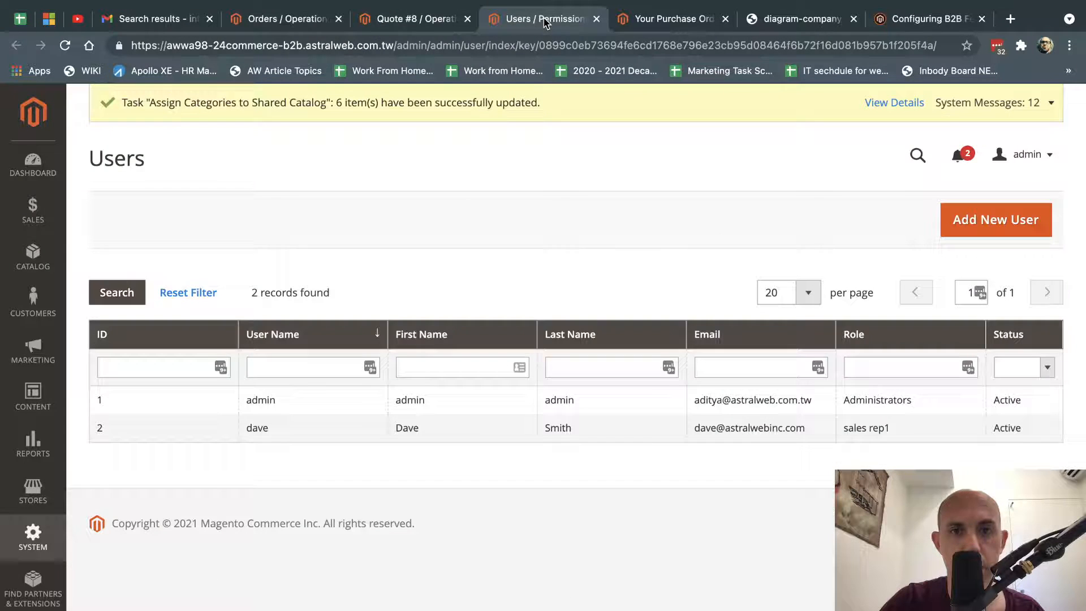
pyautogui.click(658, 17)
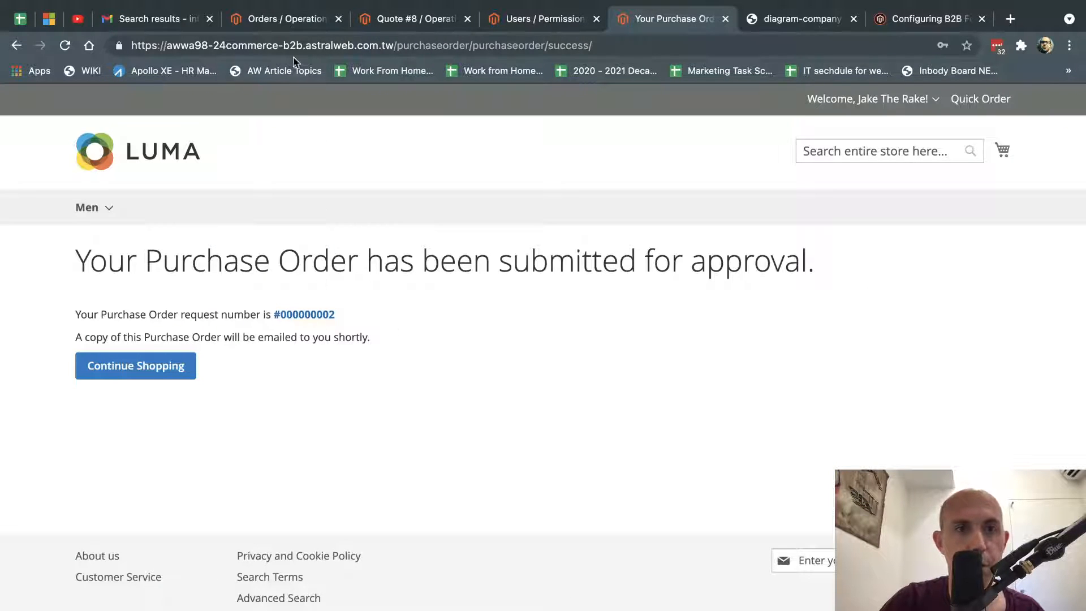
pyautogui.click(301, 24)
pyautogui.scroll(-3, 537, 301)
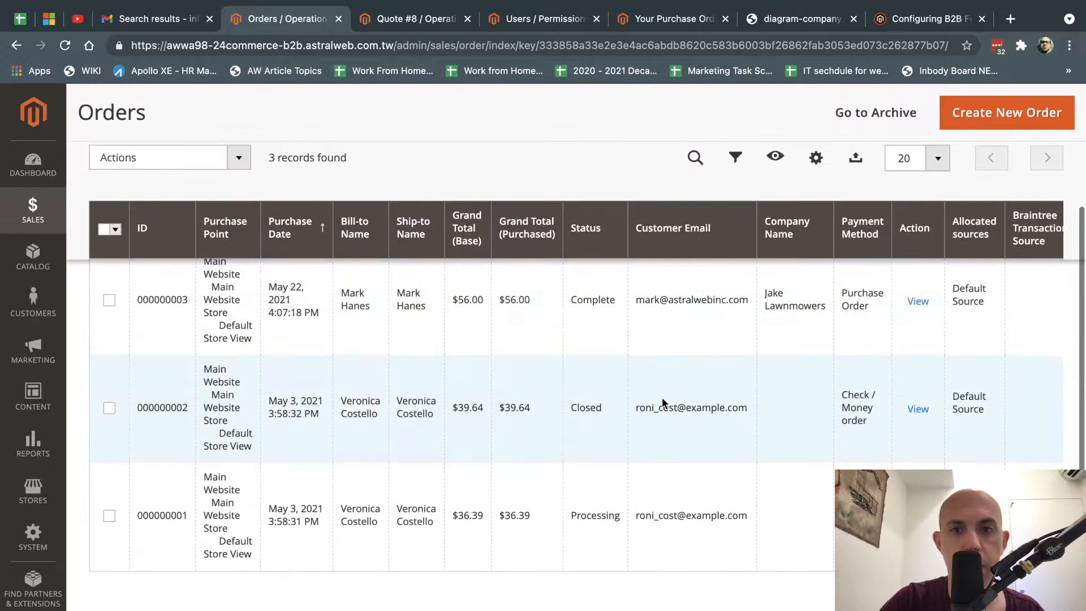
pyautogui.scroll(3, 662, 397)
pyautogui.click(637, 20)
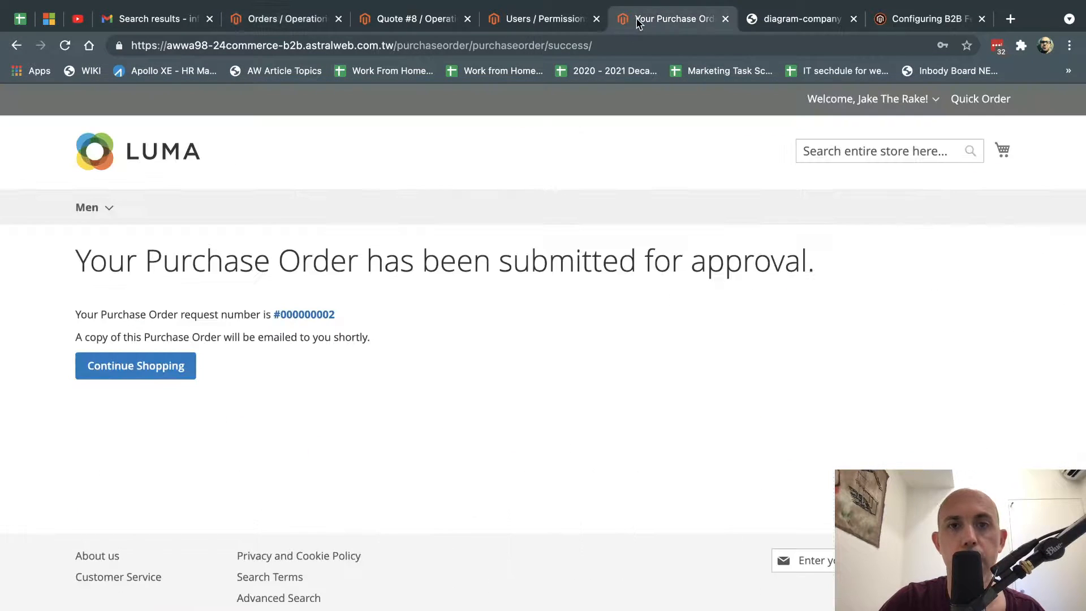
pyautogui.click(934, 101)
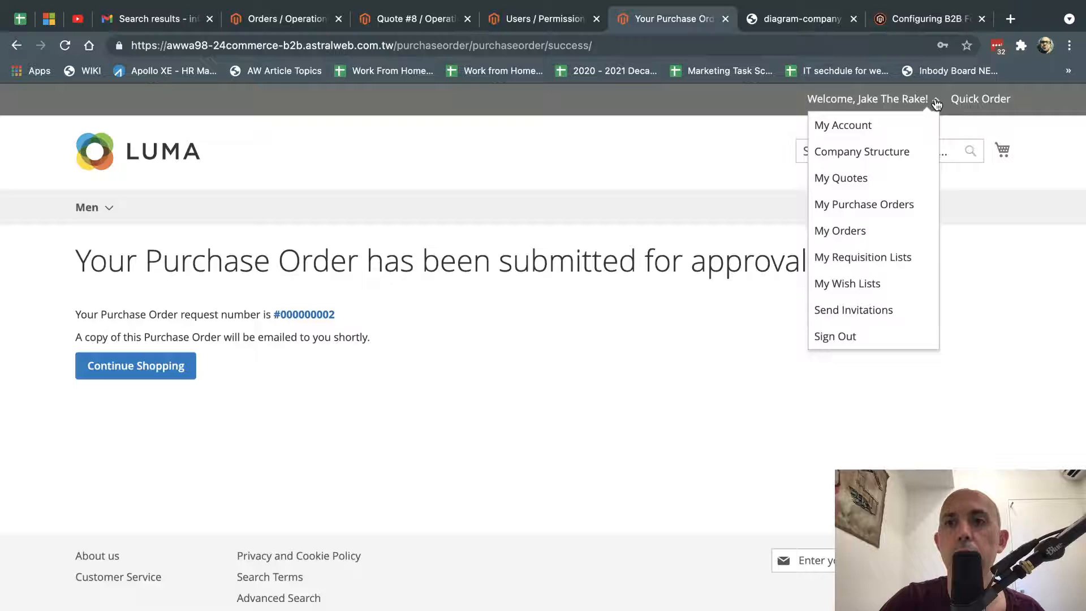
# Go to My Account > My Purchase Orders and view purchase order #000000002.
pyautogui.click(884, 129)
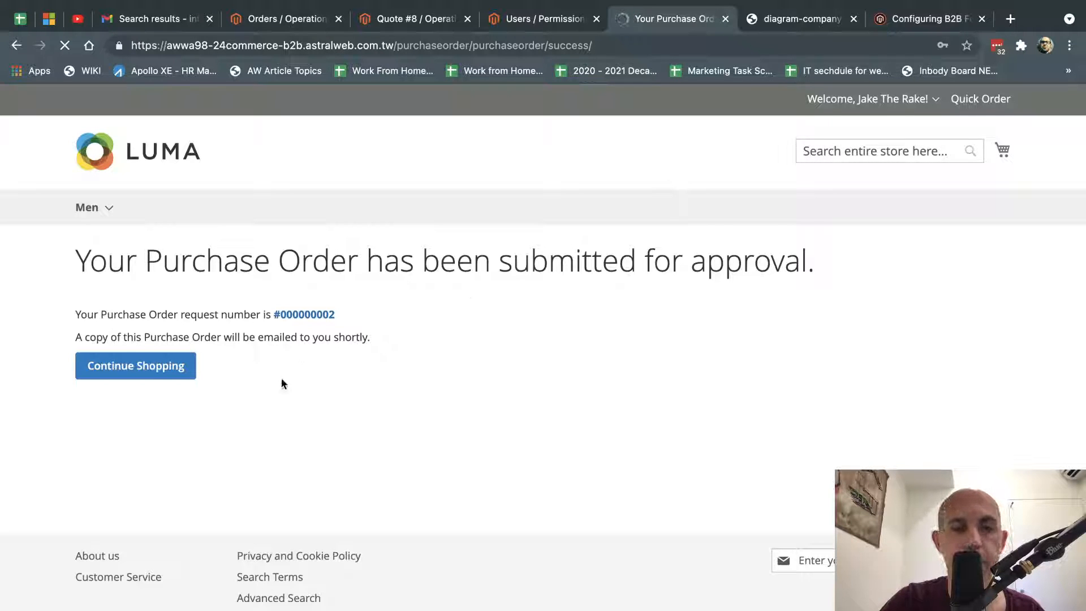
pyautogui.scroll(-3, 281, 378)
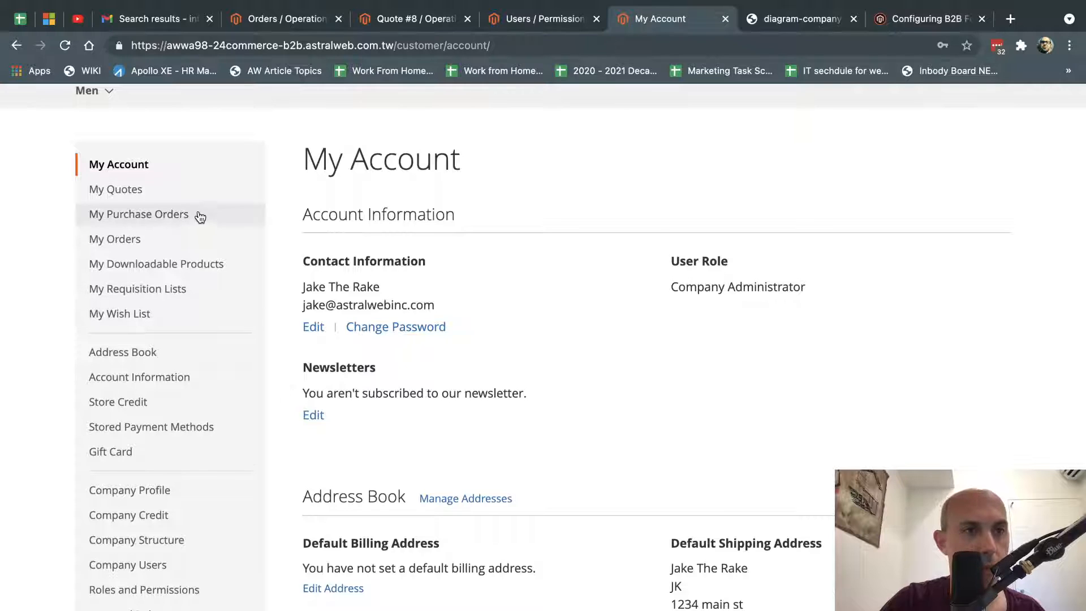
pyautogui.click(175, 214)
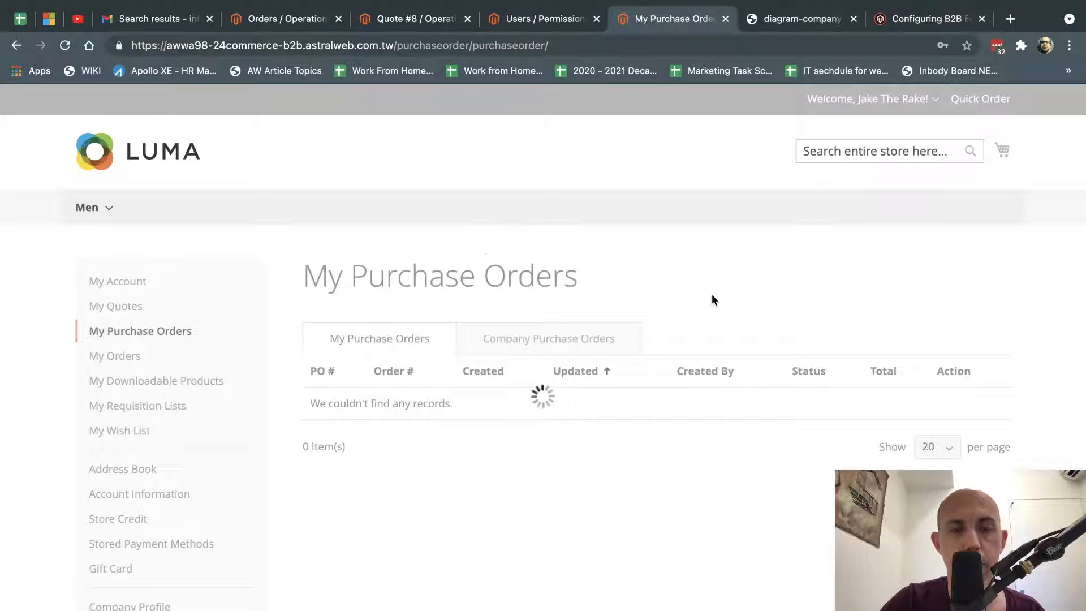
pyautogui.click(972, 411)
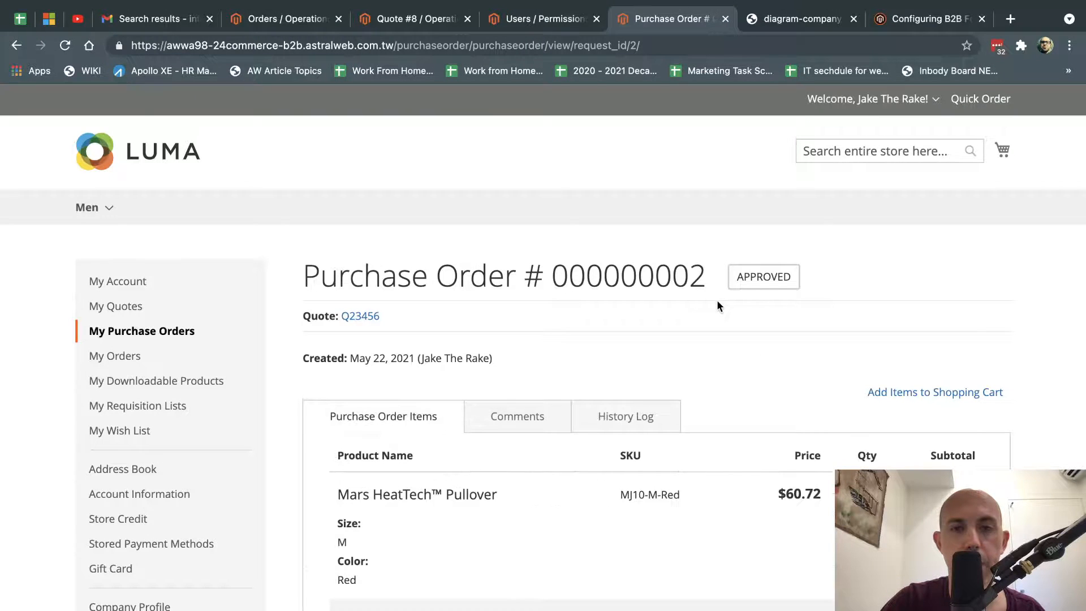
# Place the order for approved PO #000000002, then return to the admin orders list.
pyautogui.scroll(-1, 718, 306)
pyautogui.scroll(-15, 717, 306)
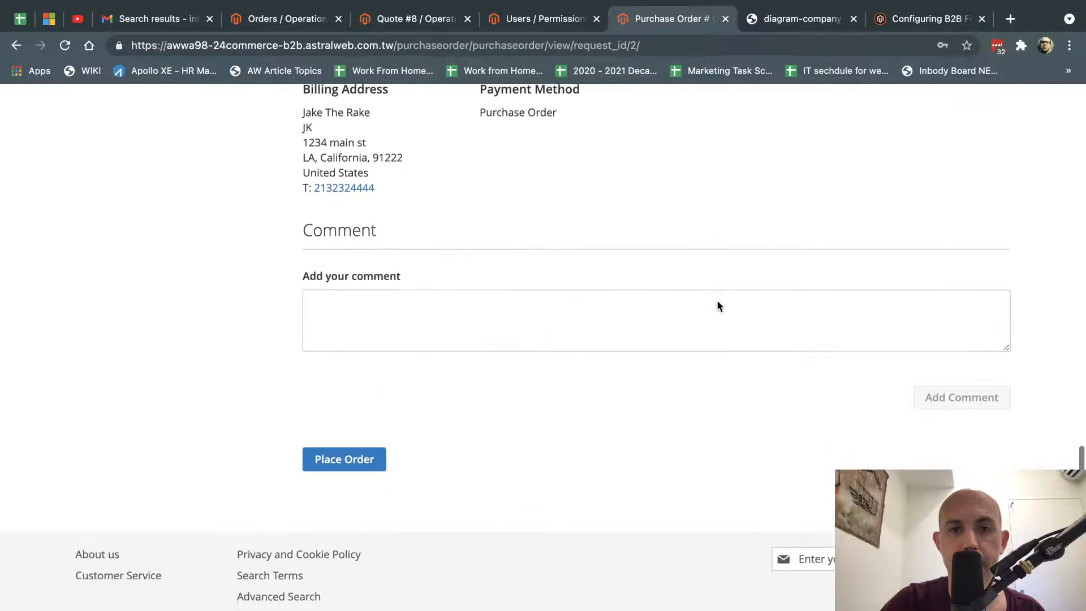
pyautogui.click(357, 470)
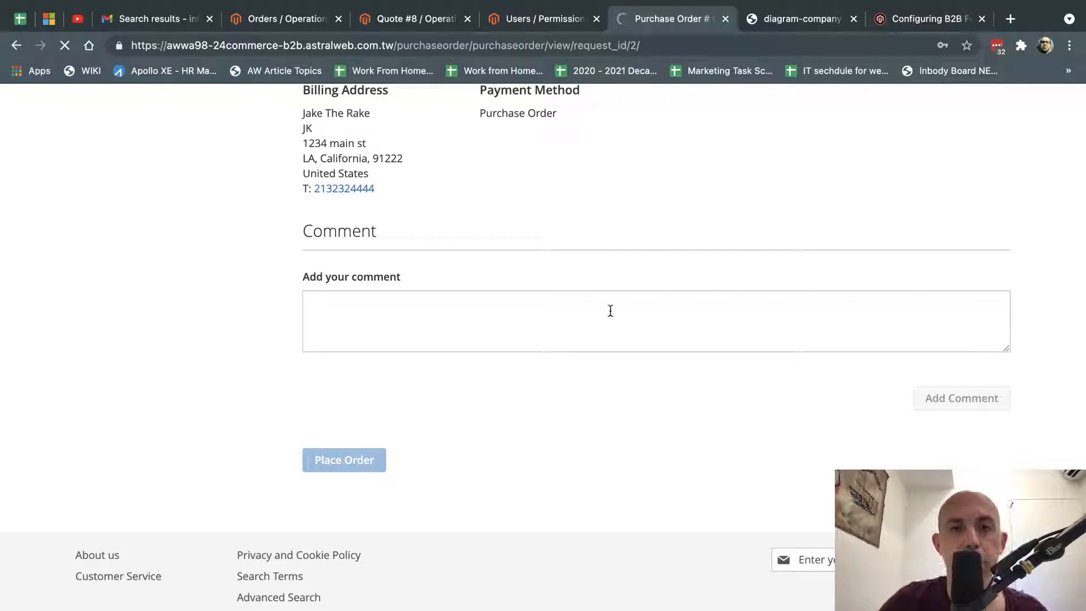
pyautogui.scroll(4, 609, 310)
pyautogui.click(290, 18)
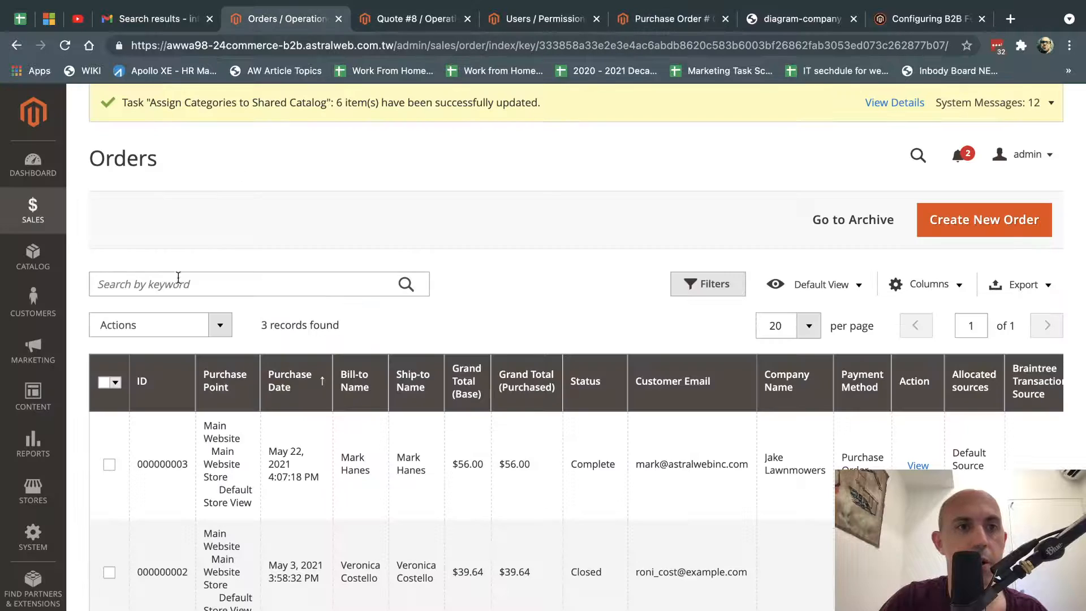
# Reload the Orders grid to show the 5 records and open order 000000005.
pyautogui.press('super+r')
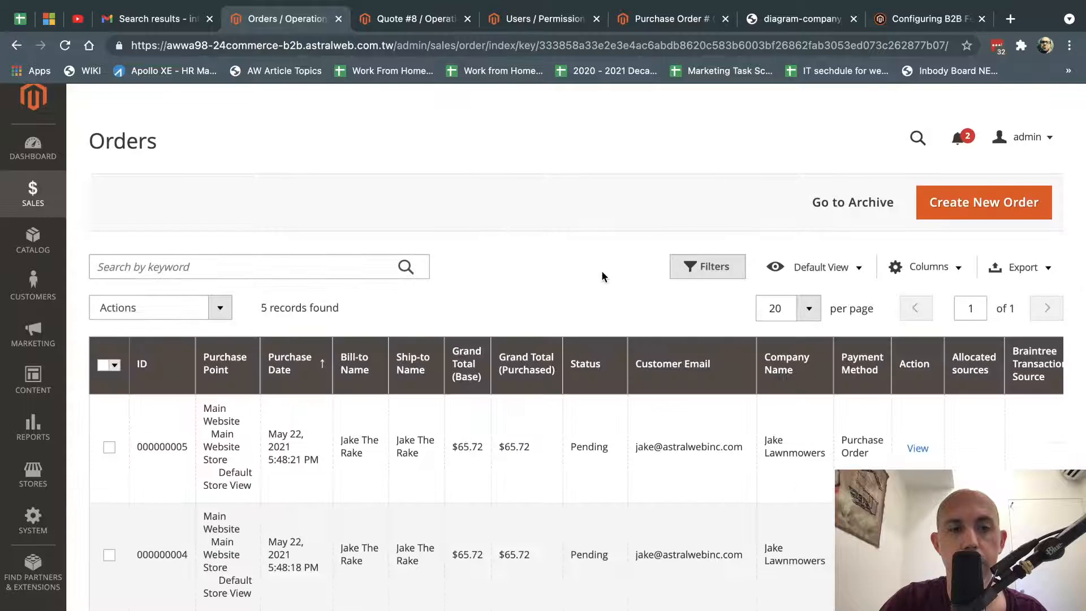
pyautogui.scroll(-2, 398, 346)
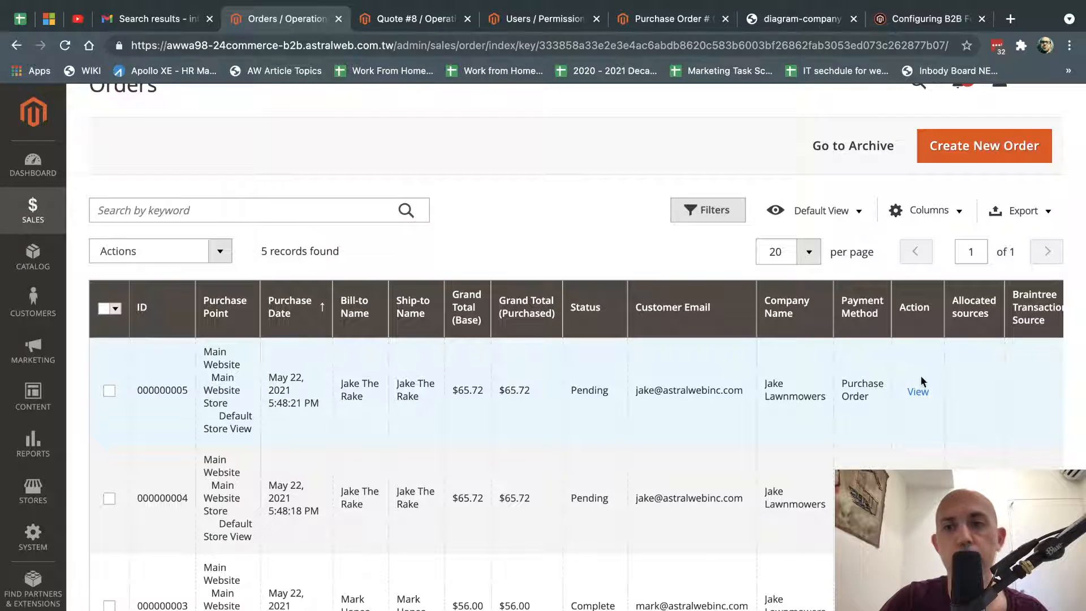
pyautogui.click(917, 395)
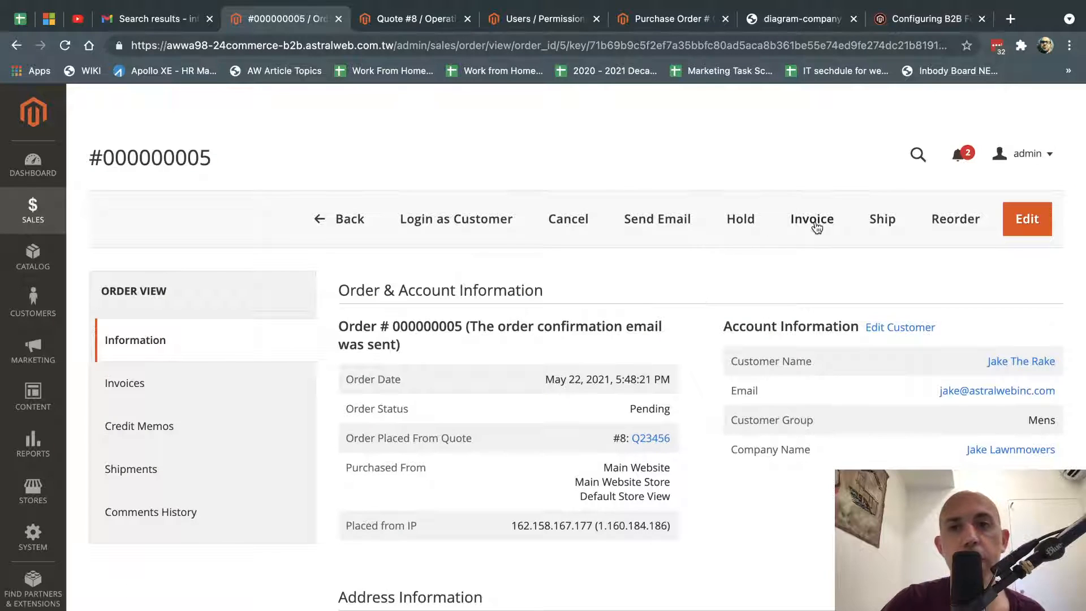
pyautogui.click(884, 224)
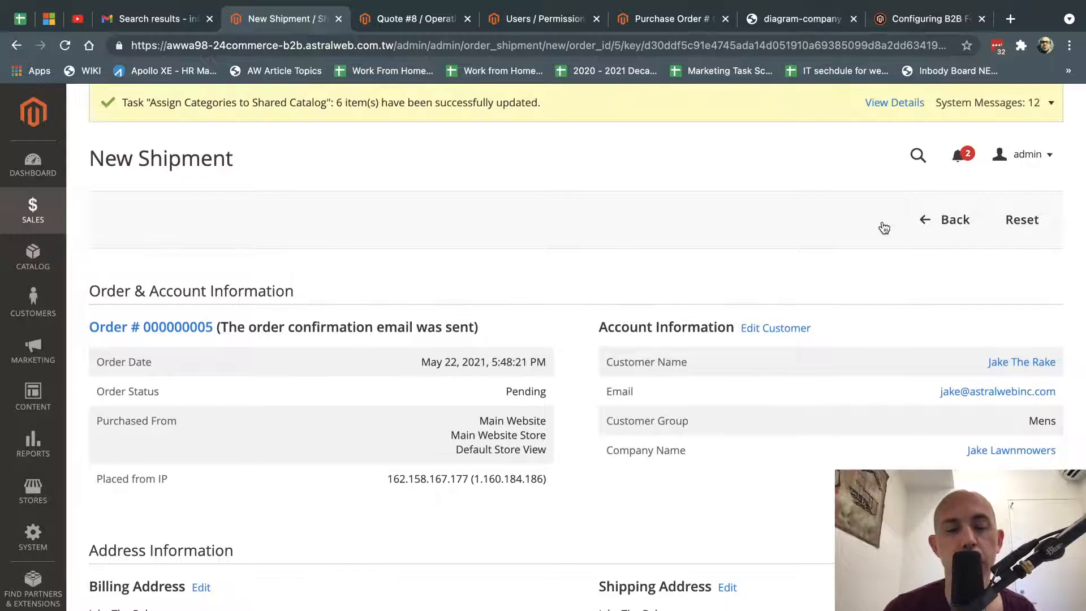
pyautogui.scroll(-15, 902, 399)
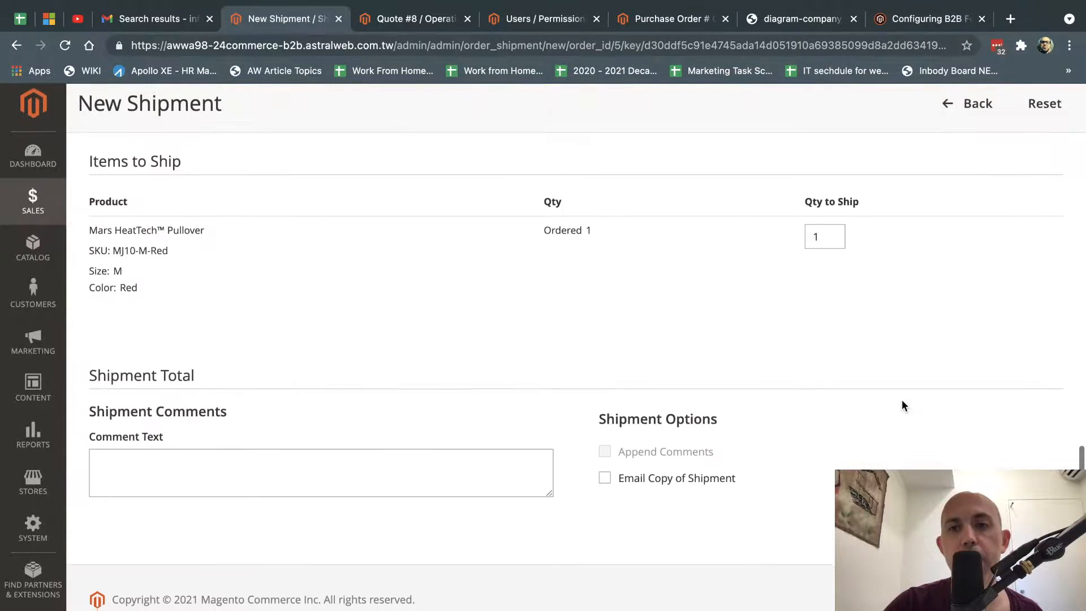
pyautogui.scroll(5, 861, 370)
pyautogui.click(716, 262)
pyautogui.click(707, 257)
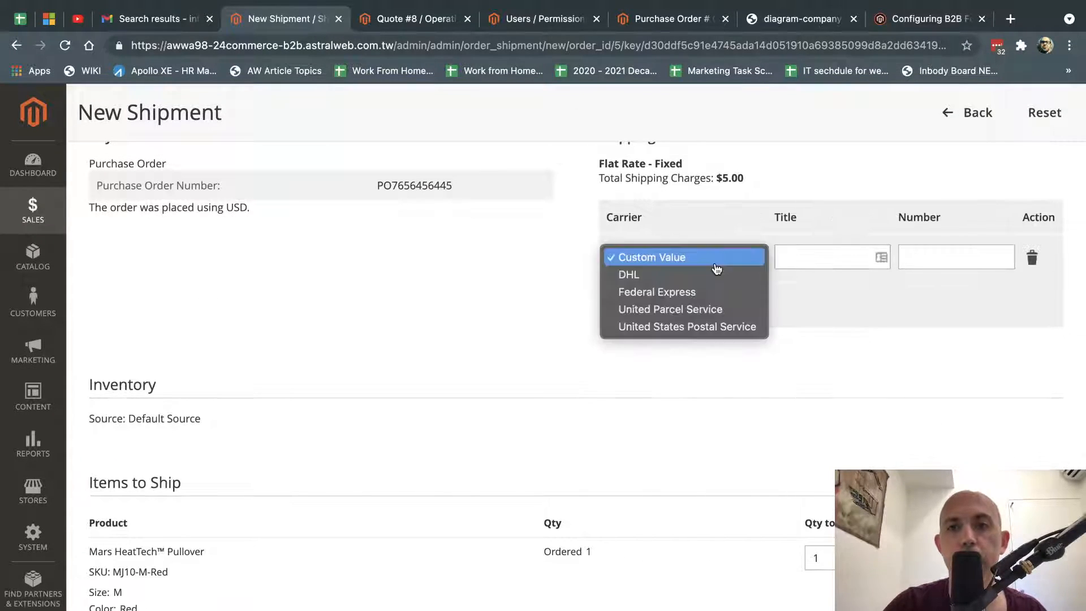
pyautogui.click(703, 309)
pyautogui.click(927, 257)
pyautogui.write('1z4325634546')
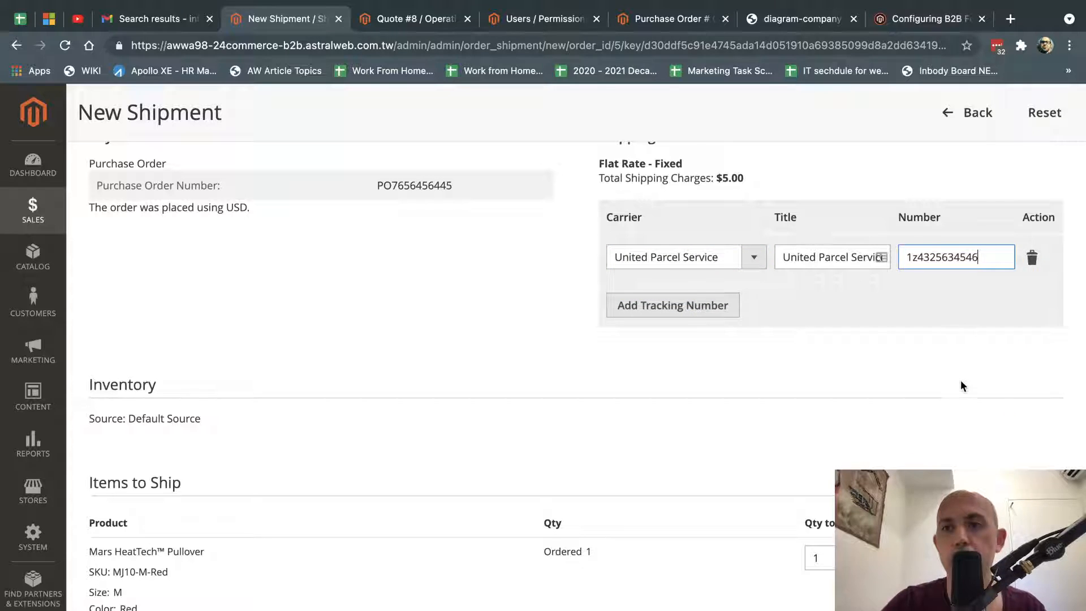
# Review the order information and bring up the order's invoices list.
pyautogui.scroll(-5, 962, 387)
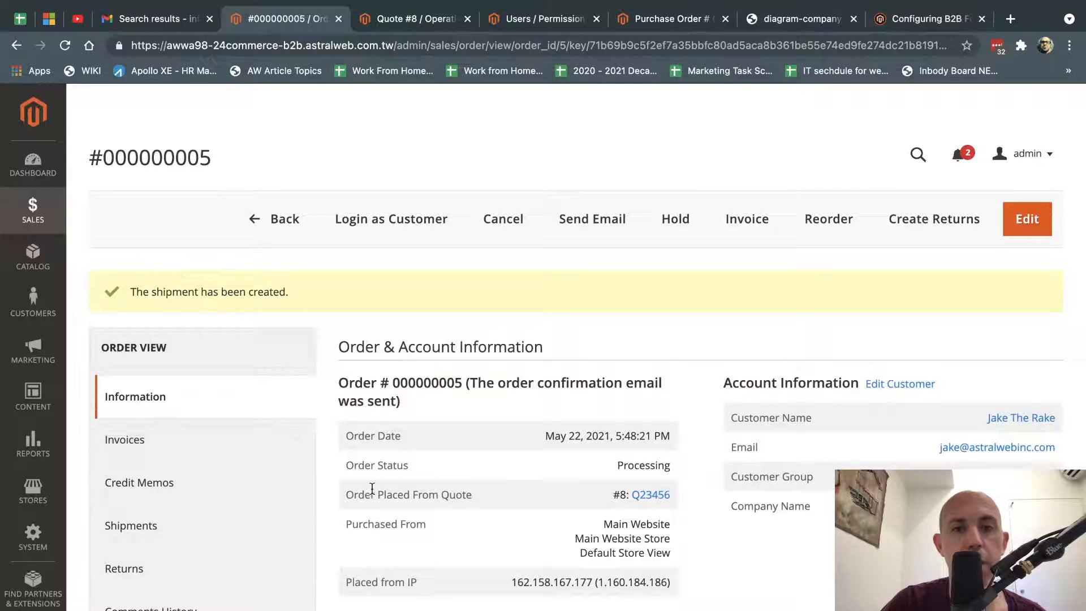
pyautogui.moveTo(376, 495); pyautogui.dragTo(158, 412)
pyautogui.click(138, 447)
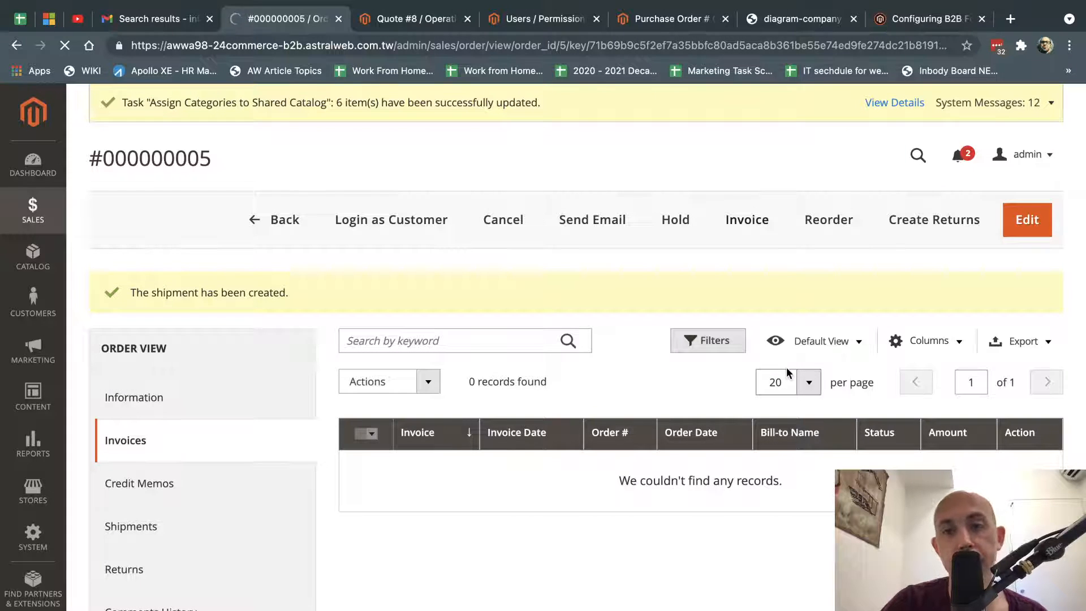
# Submit the $65.72 invoice for order #000000005.
pyautogui.scroll(-10, 921, 455)
pyautogui.scroll(-5, 922, 455)
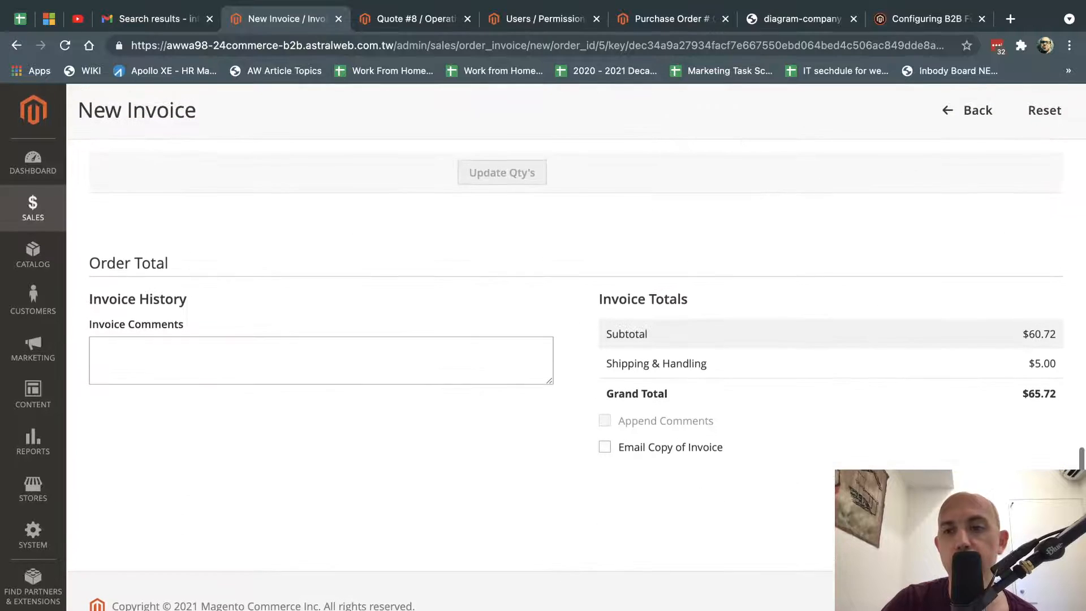
pyautogui.click(1017, 488)
pyautogui.scroll(15, 612, 286)
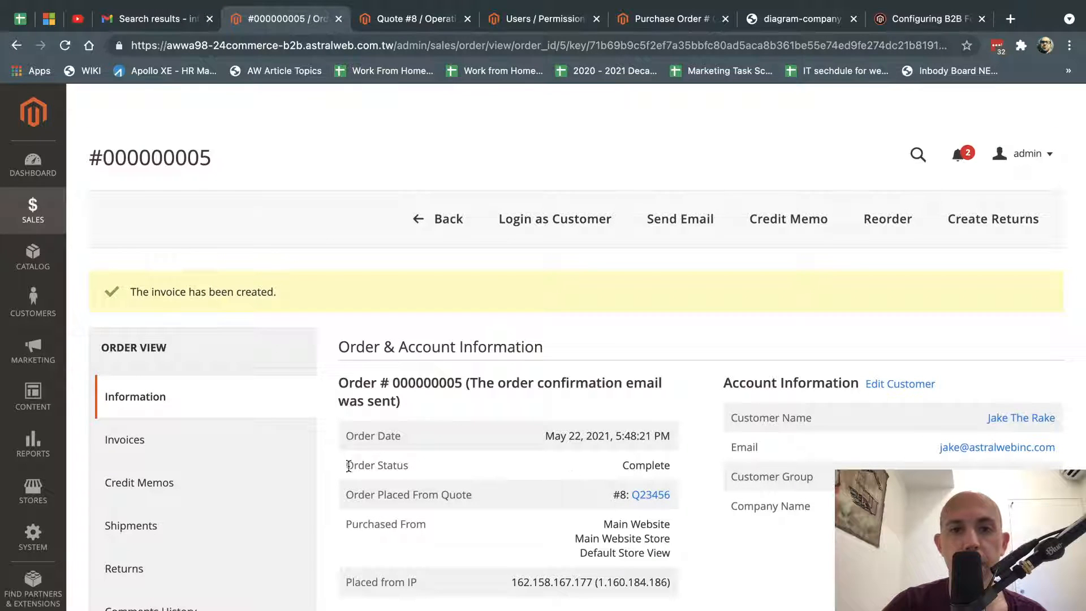
# Confirm the Complete status, then mark Quick Order in the Configuring B2B Features guide.
pyautogui.moveTo(349, 466); pyautogui.dragTo(669, 466)
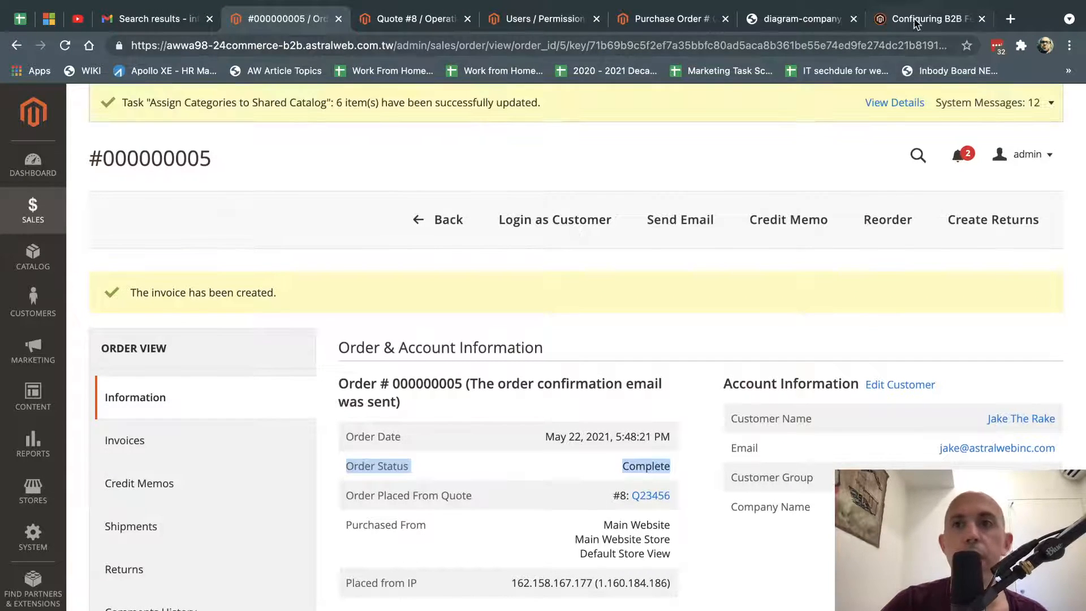
pyautogui.click(916, 23)
pyautogui.moveTo(329, 420); pyautogui.dragTo(248, 428)
# Mark the Quick Order entry, then go to the Luma store home page.
pyautogui.click(524, 374)
pyautogui.click(427, 27)
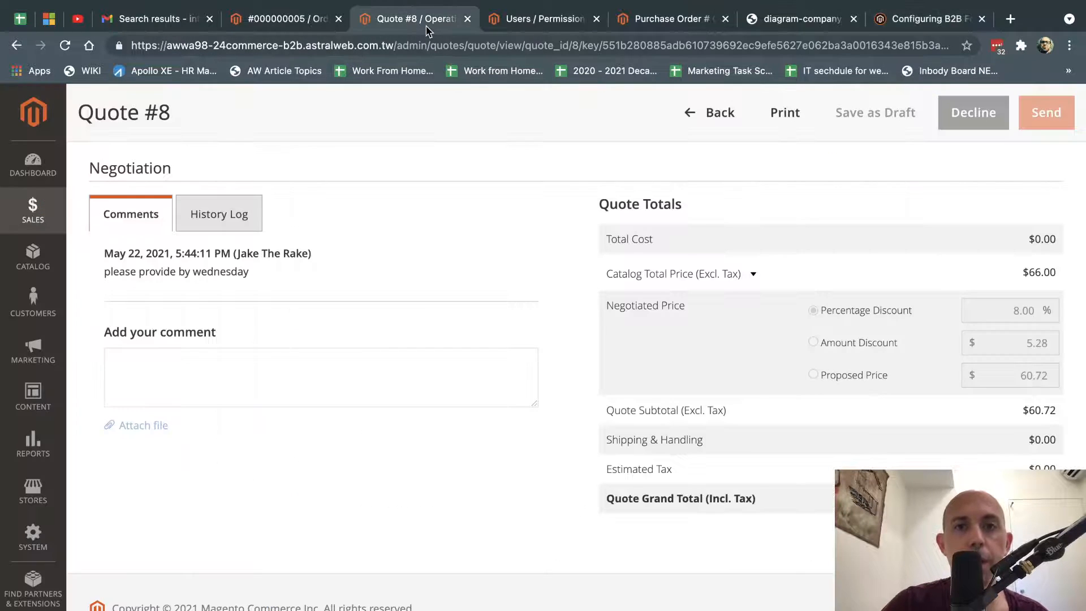
pyautogui.click(667, 19)
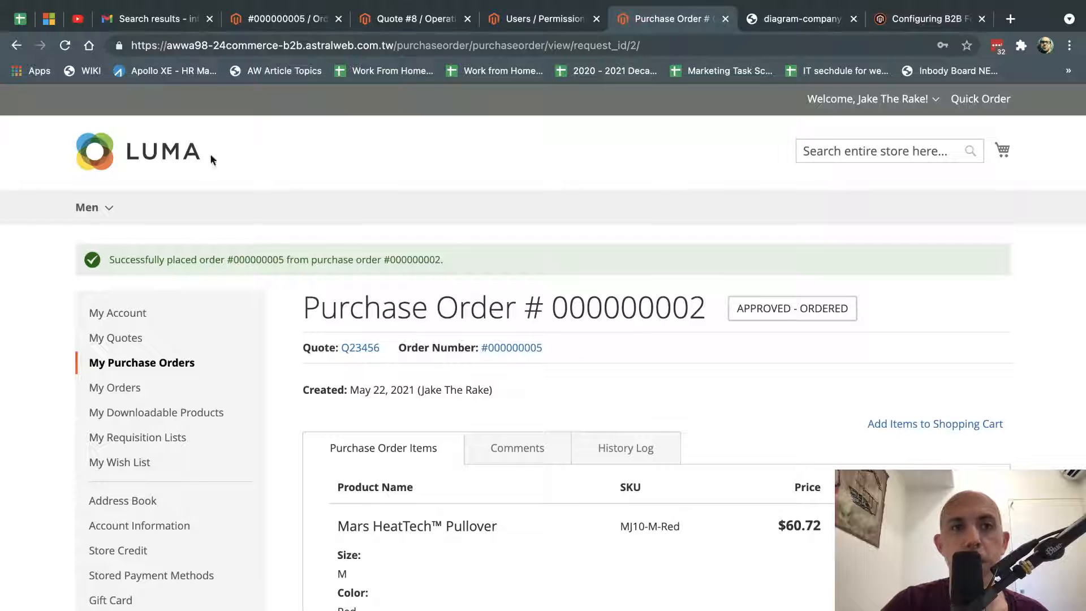
pyautogui.click(170, 158)
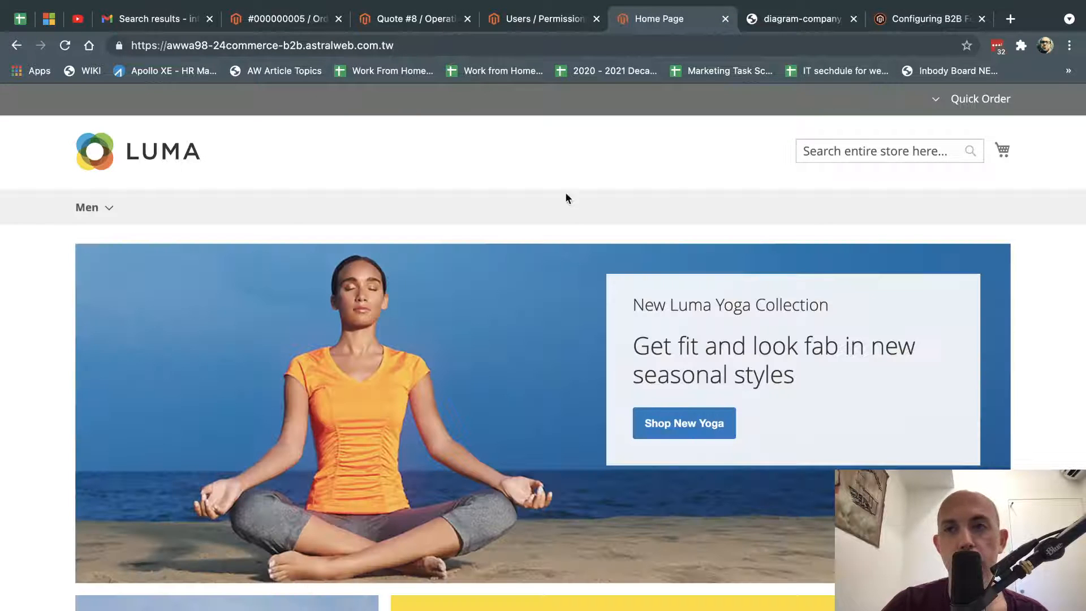
pyautogui.scroll(-7, 727, 202)
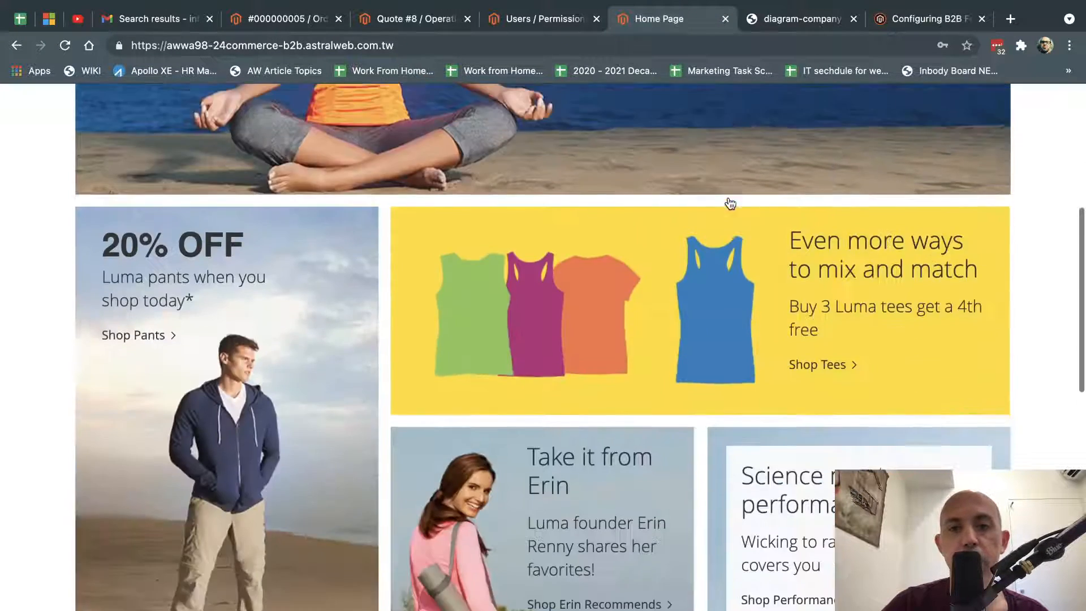
pyautogui.scroll(7, 728, 202)
# Open the Quick Order page and focus its first product SKU field.
pyautogui.moveTo(100, 210)
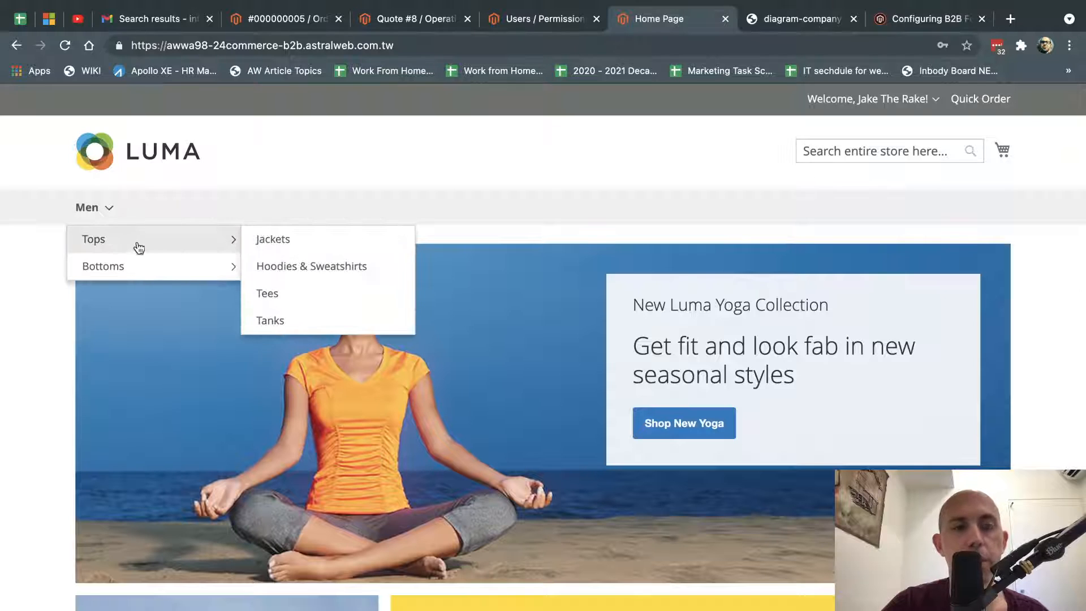
pyautogui.click(982, 101)
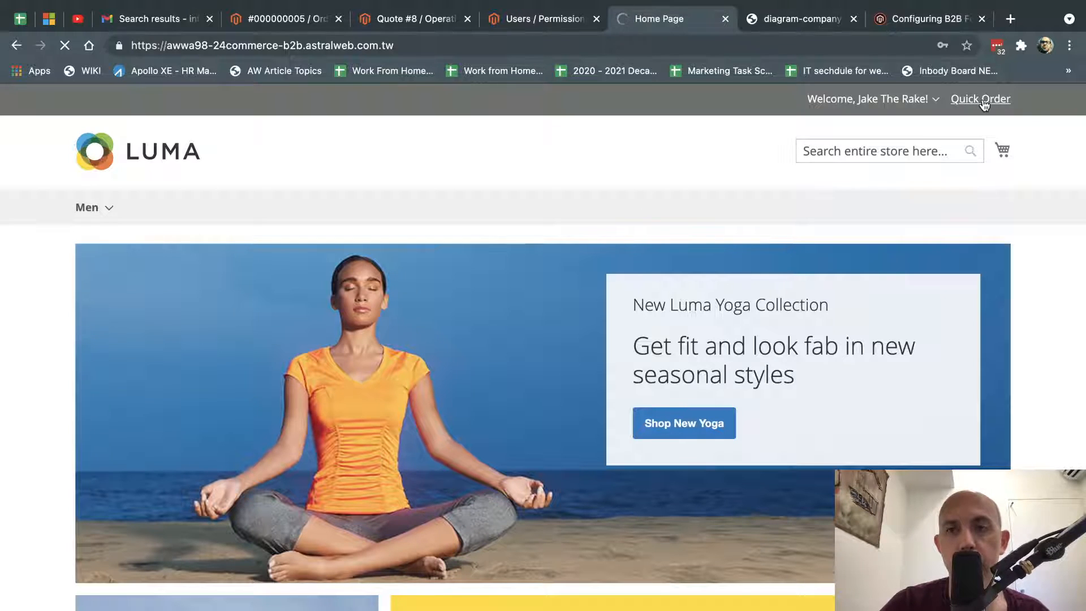
pyautogui.scroll(-1, 745, 244)
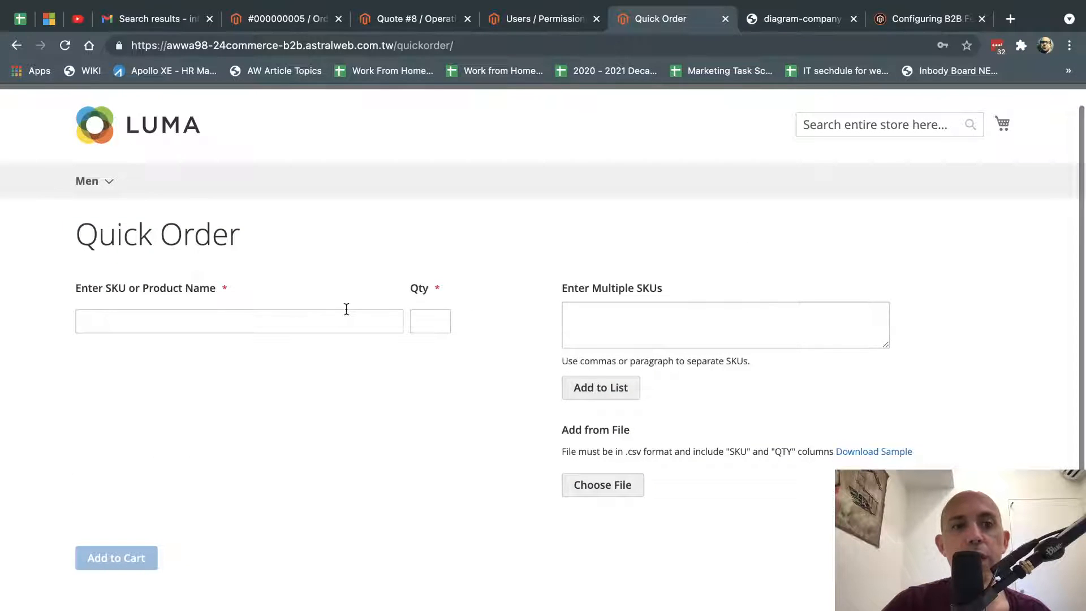
pyautogui.click(302, 317)
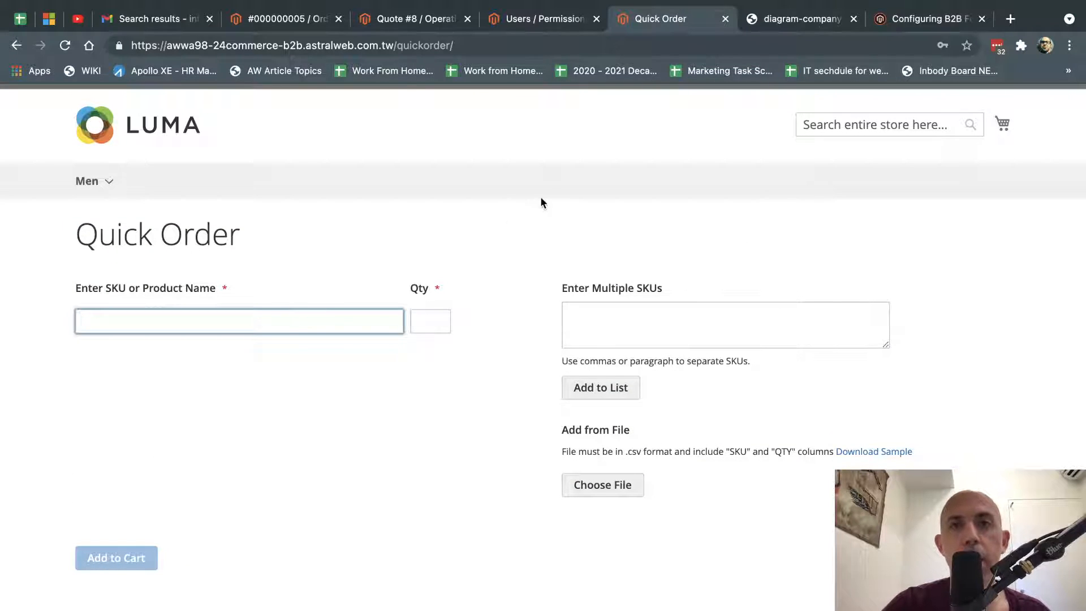
# Copy SKU MJ10-M-Red from order #000000005 and paste it into the Quick Order SKU field.
pyautogui.click(286, 18)
pyautogui.scroll(-10, 520, 366)
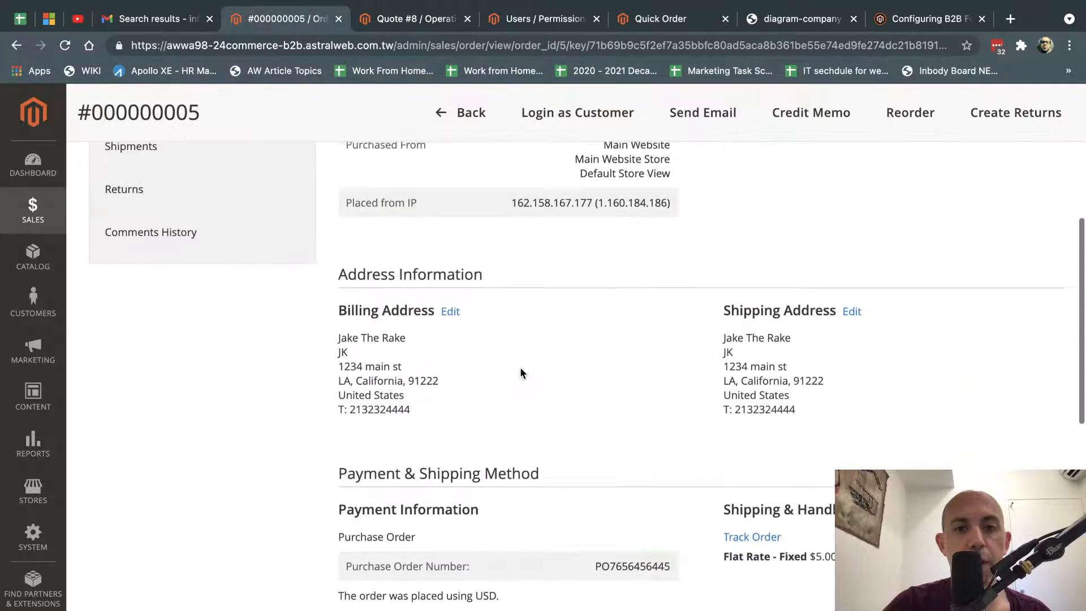
pyautogui.scroll(-2, 521, 367)
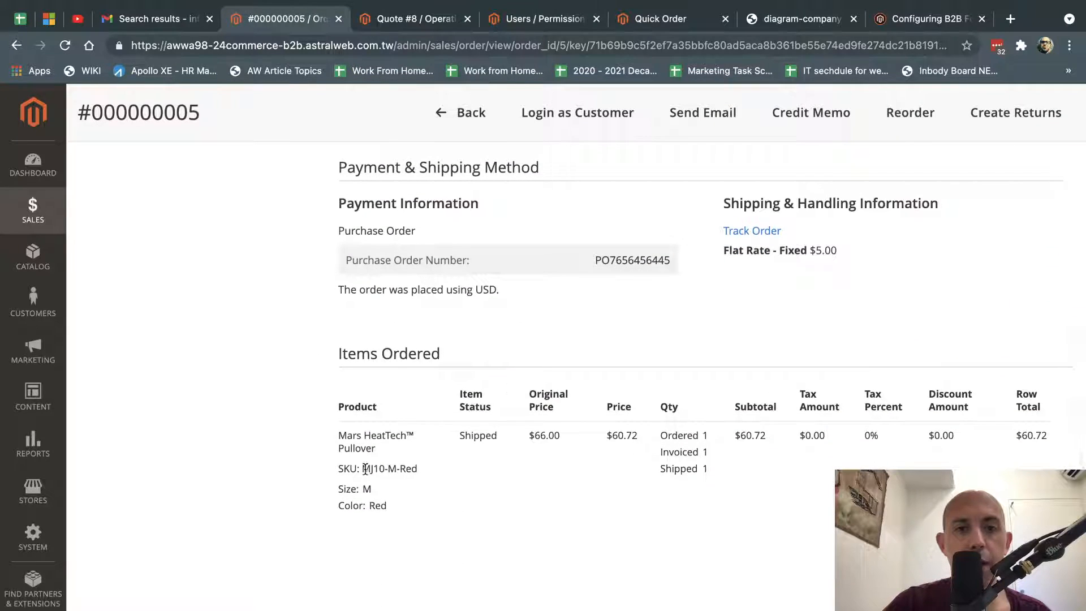
pyautogui.moveTo(362, 469); pyautogui.dragTo(435, 474)
pyautogui.press('super+c')
pyautogui.click(905, 21)
pyautogui.click(673, 19)
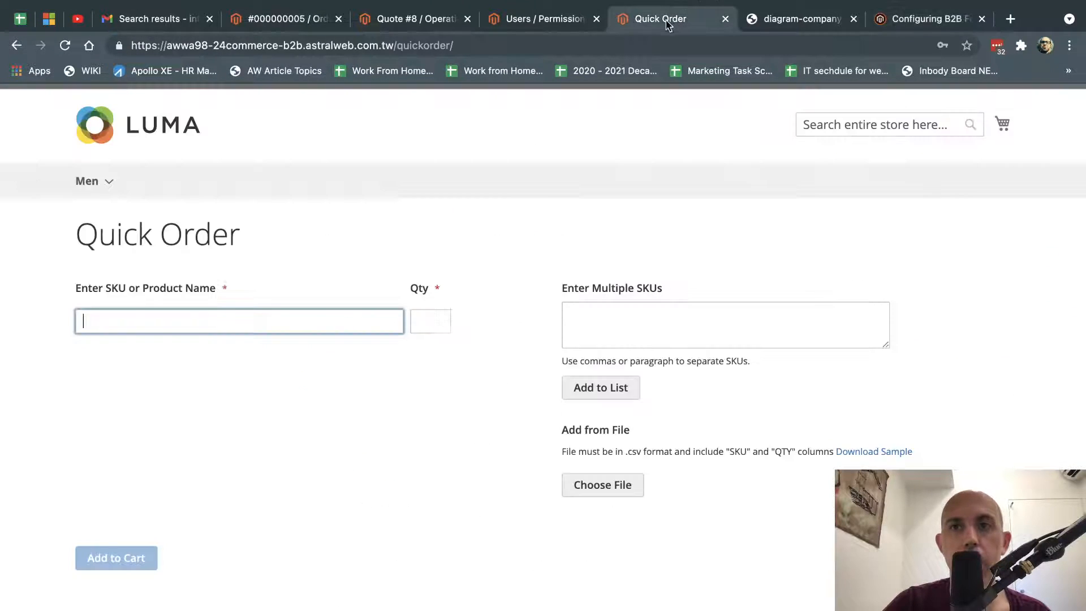
pyautogui.press('super+v')
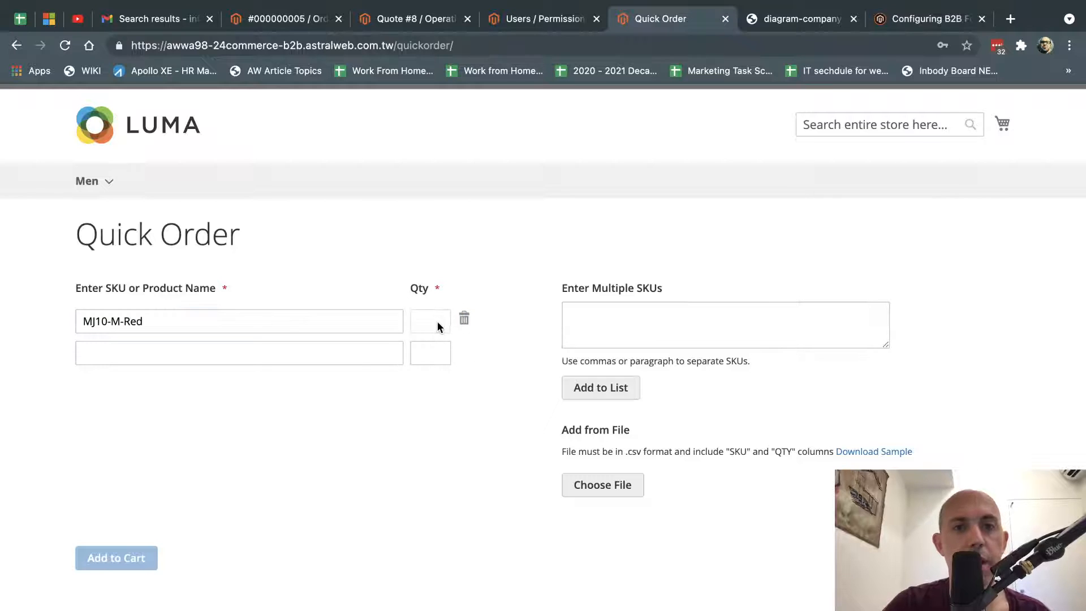
# Re-enter MJ10-M-Red in the first product field and clear the duplicate from the second.
pyautogui.click(463, 319)
pyautogui.click(390, 321)
pyautogui.press('super+v')
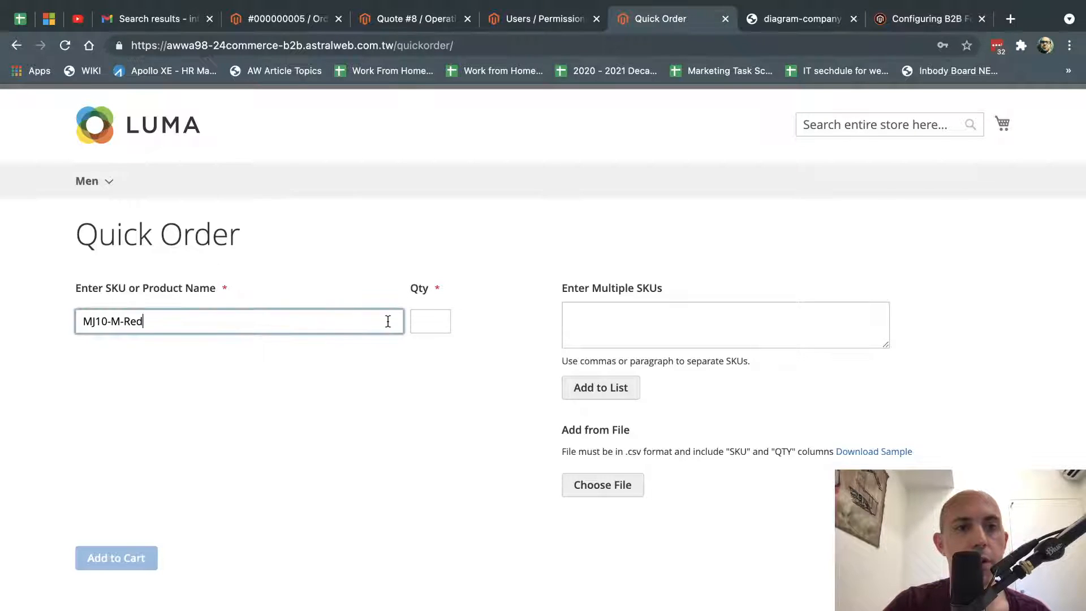
pyautogui.click(355, 354)
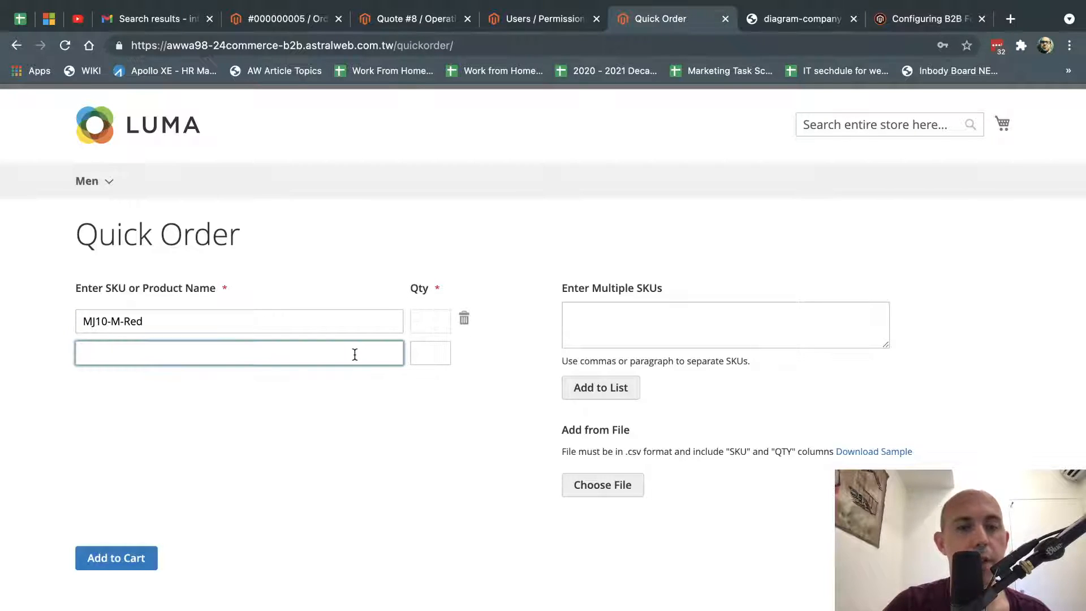
pyautogui.press('super+v')
pyautogui.press('super+a')
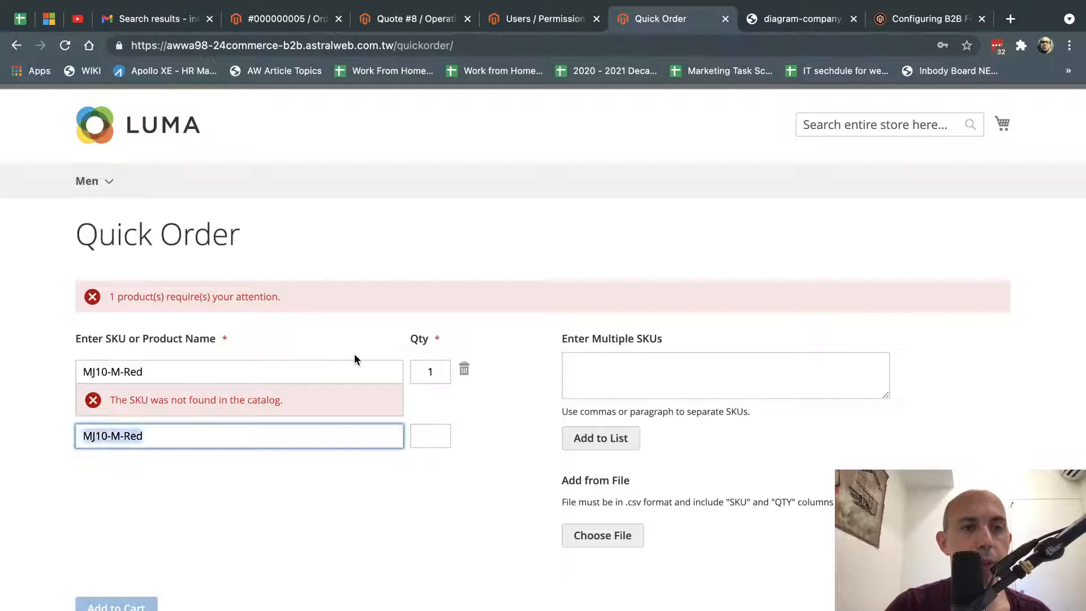
pyautogui.press('BackSpace')
pyautogui.click(499, 416)
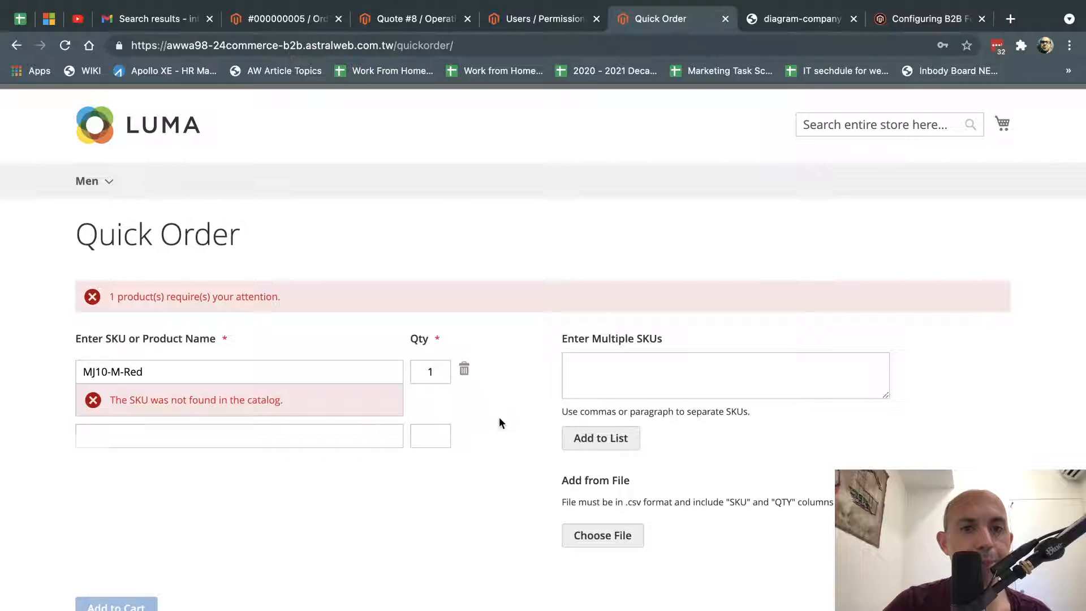
# Paste MJ10-M-Red plus test lines into the Enter Multiple SKUs box.
pyautogui.click(340, 369)
pyautogui.press('super+a')
pyautogui.press('super+c')
pyautogui.click(595, 375)
pyautogui.press('super+v')
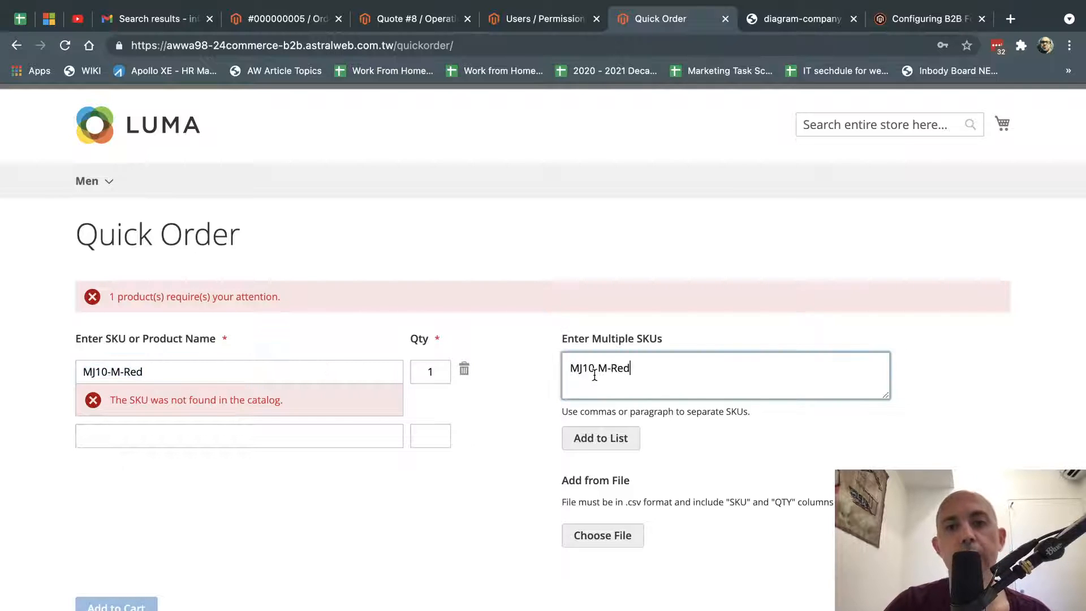
pyautogui.write('r4wrw')
pyautogui.press('Return')
pyautogui.write('gre')
pyautogui.press('Return')
pyautogui.write('rte')
pyautogui.press('Return')
pyautogui.write('ger gre')
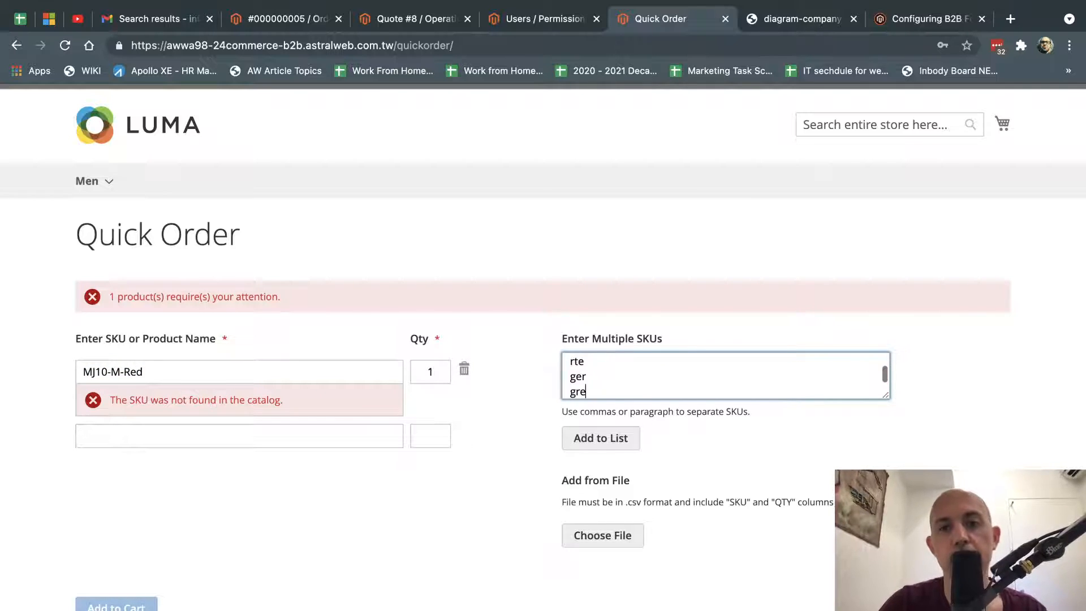
pyautogui.press('super+r')
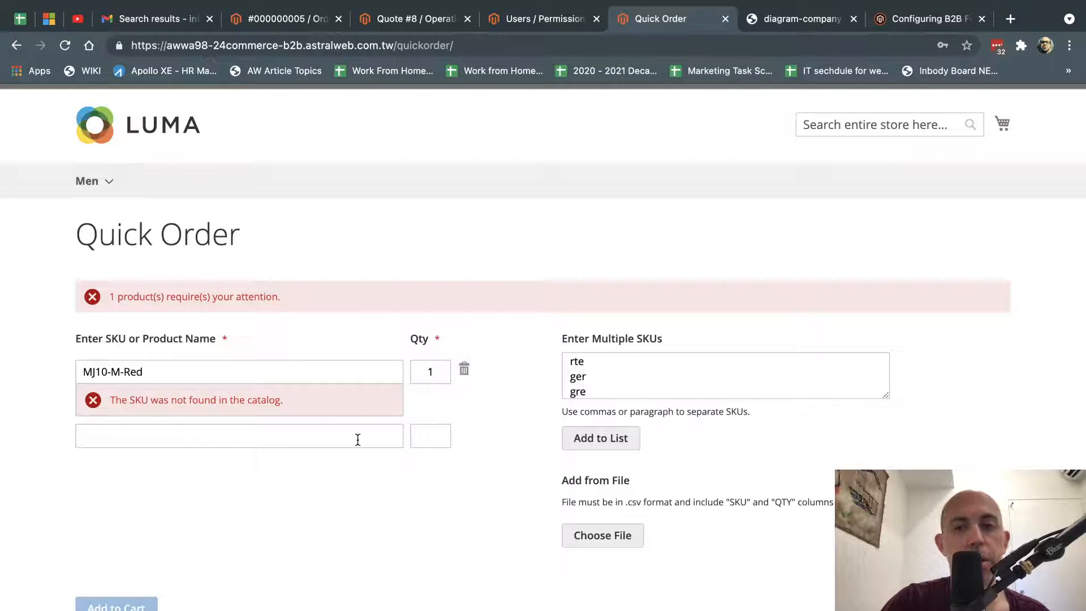
pyautogui.press('super+Tab')
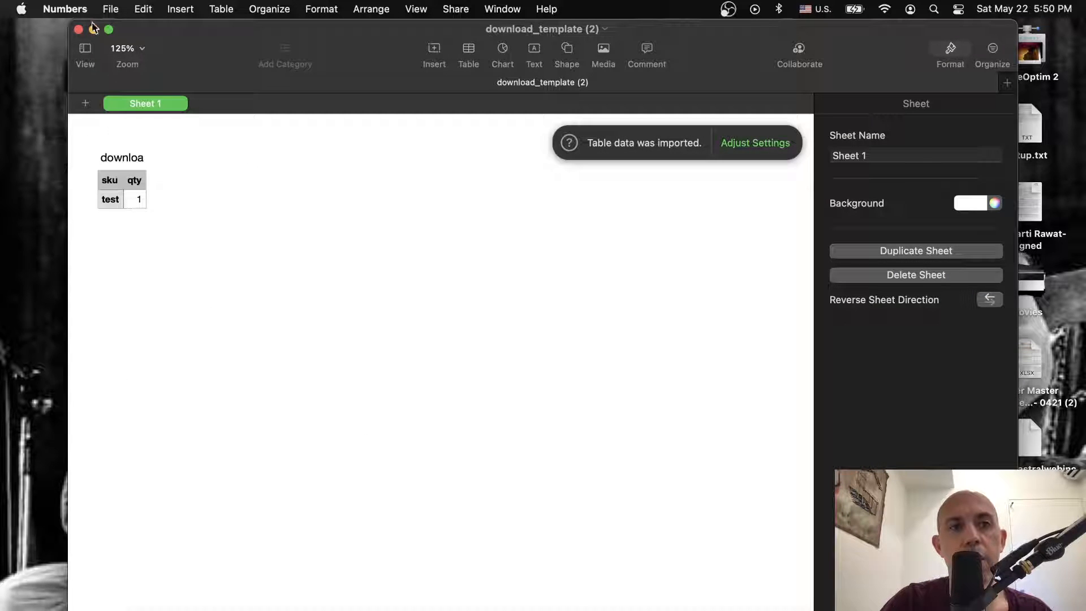
pyautogui.press('super+Tab')
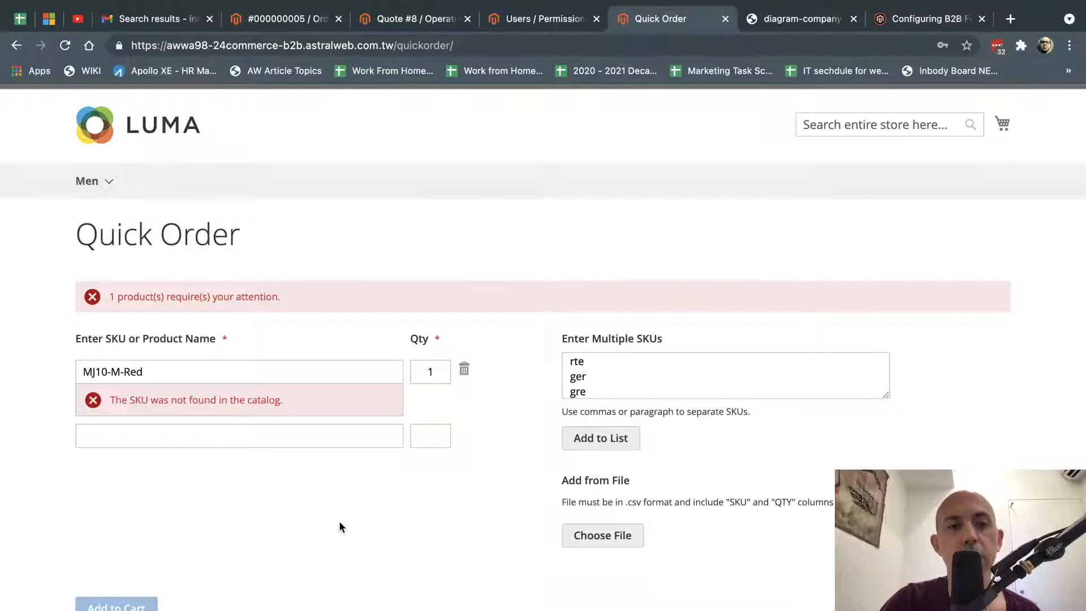
# Check the empty shopping cart, then mark Requisition List in the B2B features guide.
pyautogui.click(1003, 125)
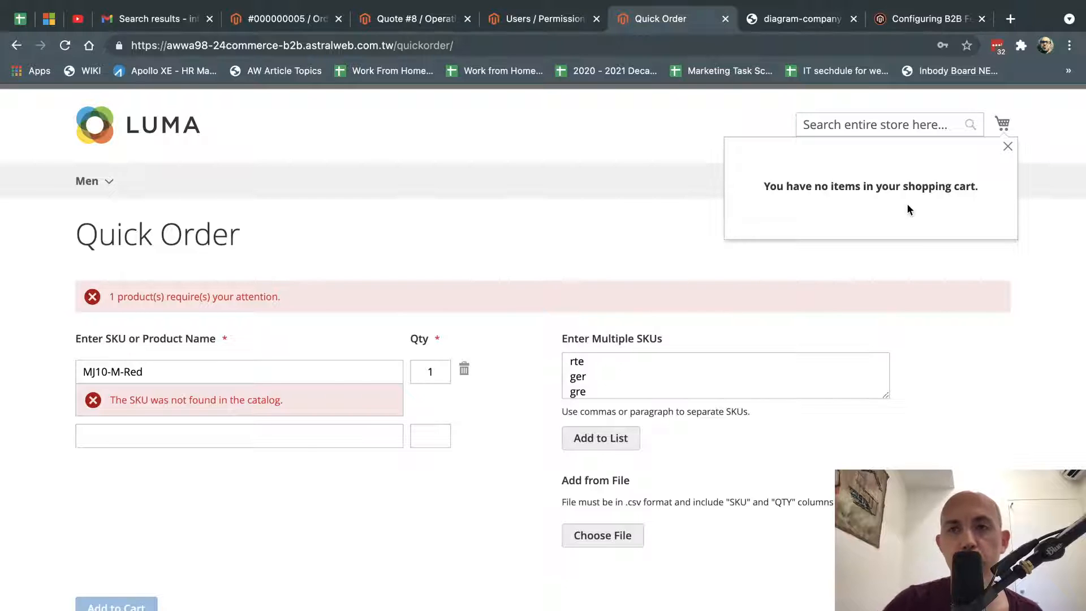
pyautogui.click(905, 19)
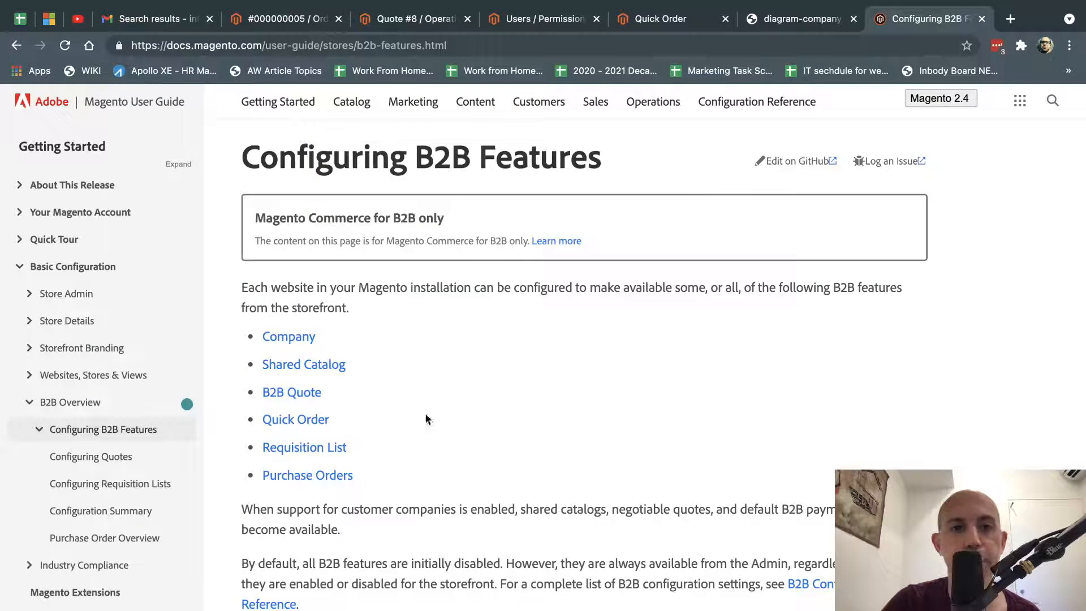
pyautogui.moveTo(389, 448); pyautogui.dragTo(260, 447)
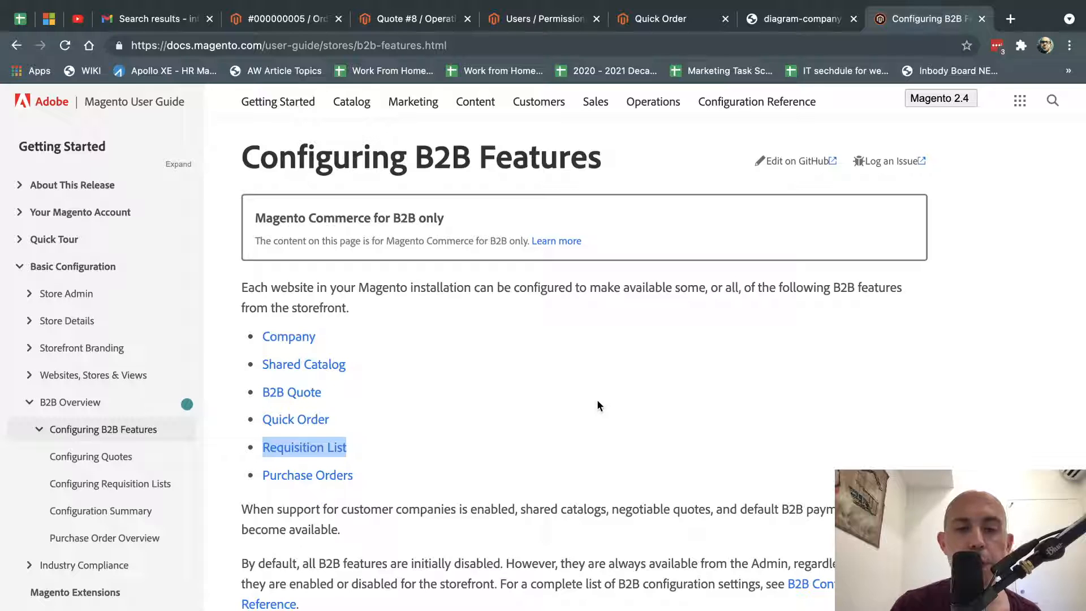
pyautogui.click(684, 19)
# Browse the men's Tops category and open the Teton Pullover Hoodie page.
pyautogui.click(510, 212)
pyautogui.moveTo(85, 192)
pyautogui.click(95, 213)
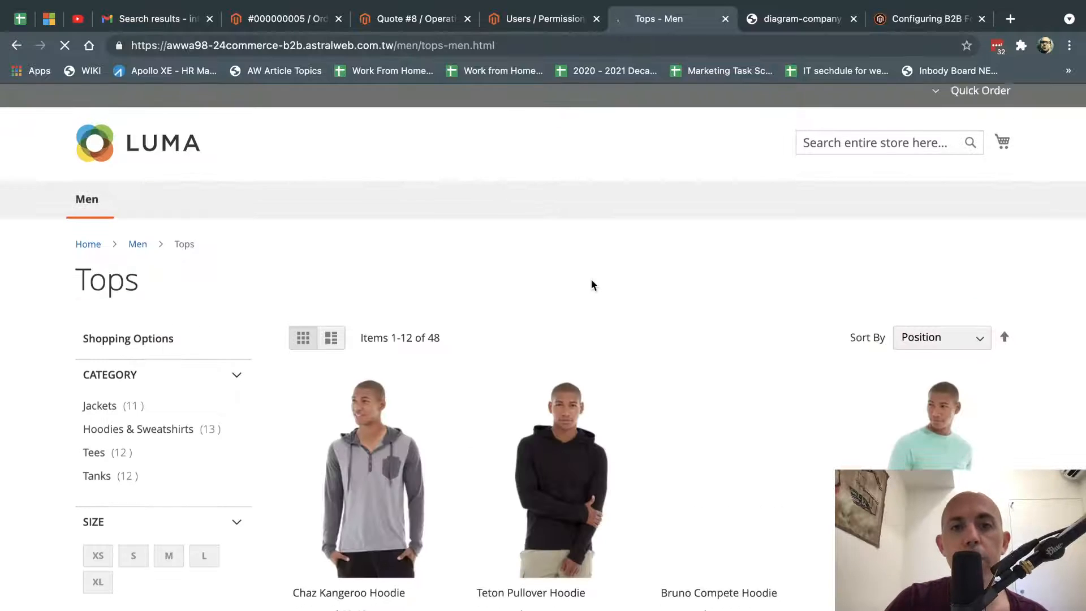
pyautogui.scroll(-3, 566, 282)
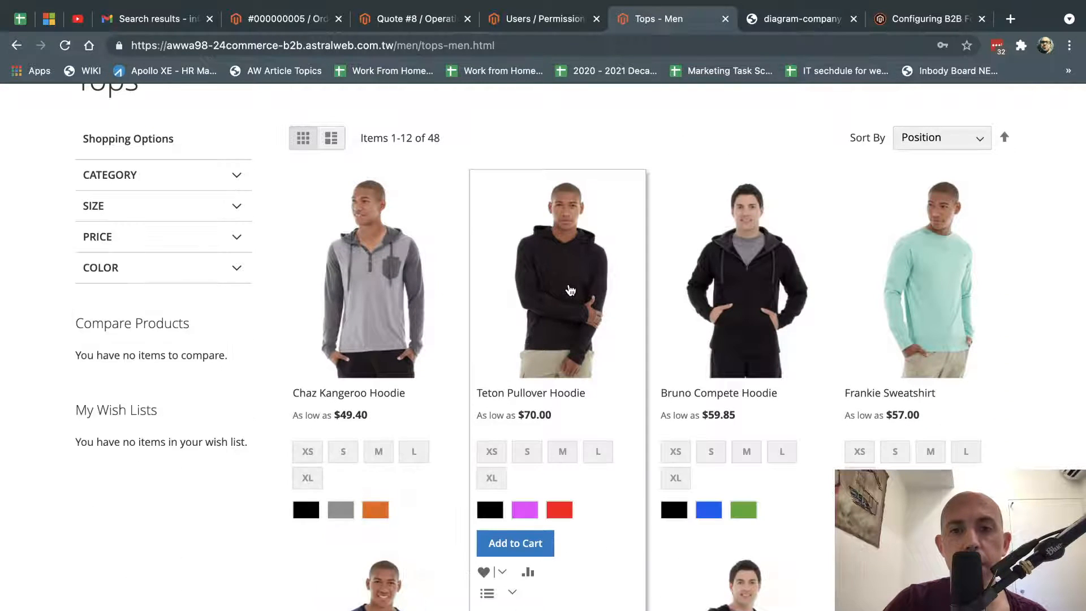
pyautogui.moveTo(623, 214)
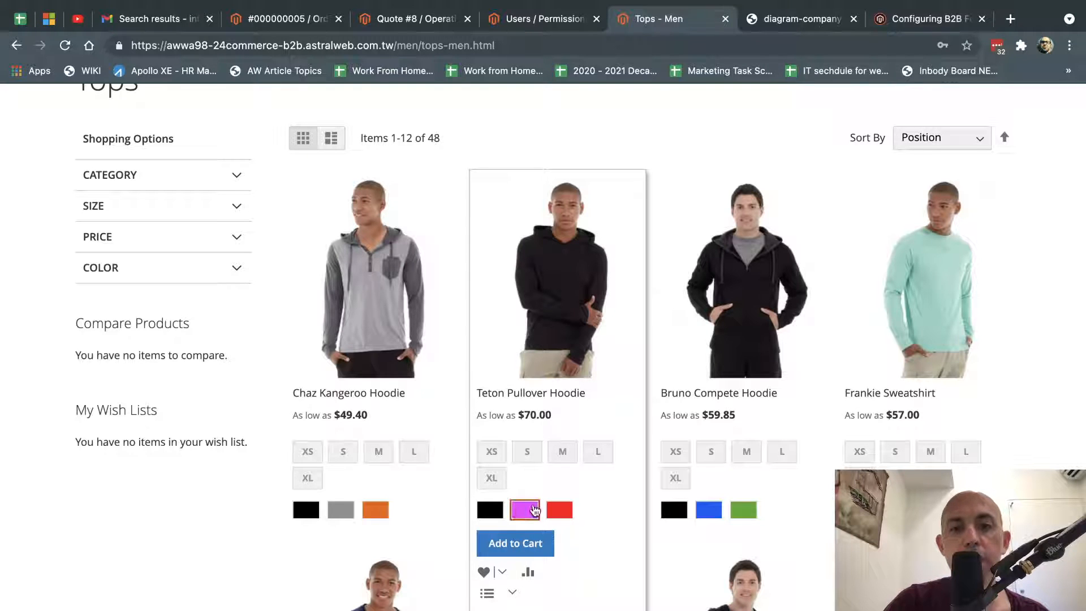
pyautogui.click(512, 592)
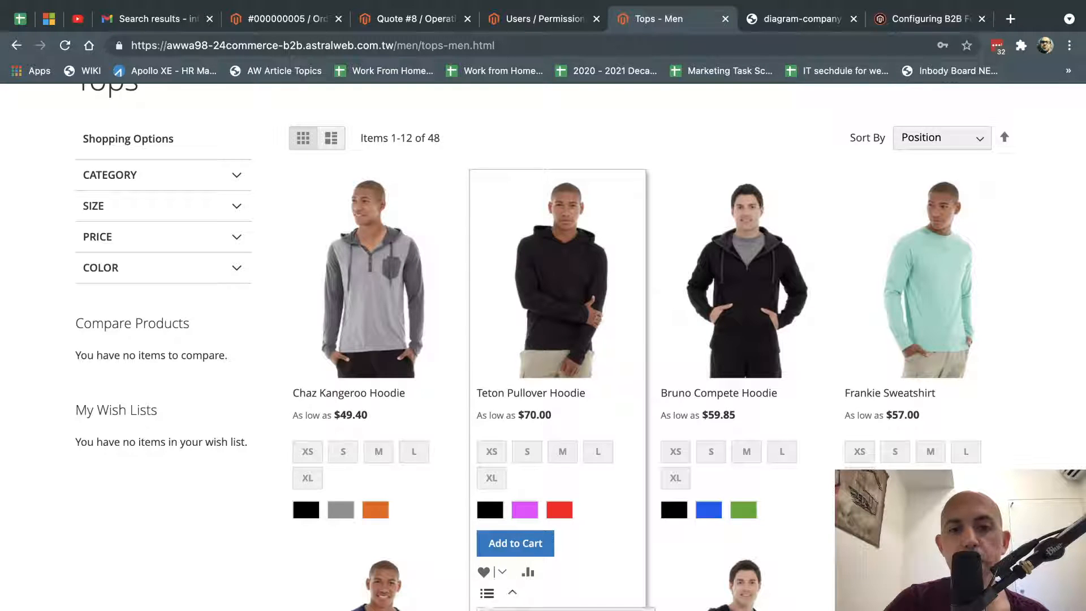
pyautogui.click(555, 246)
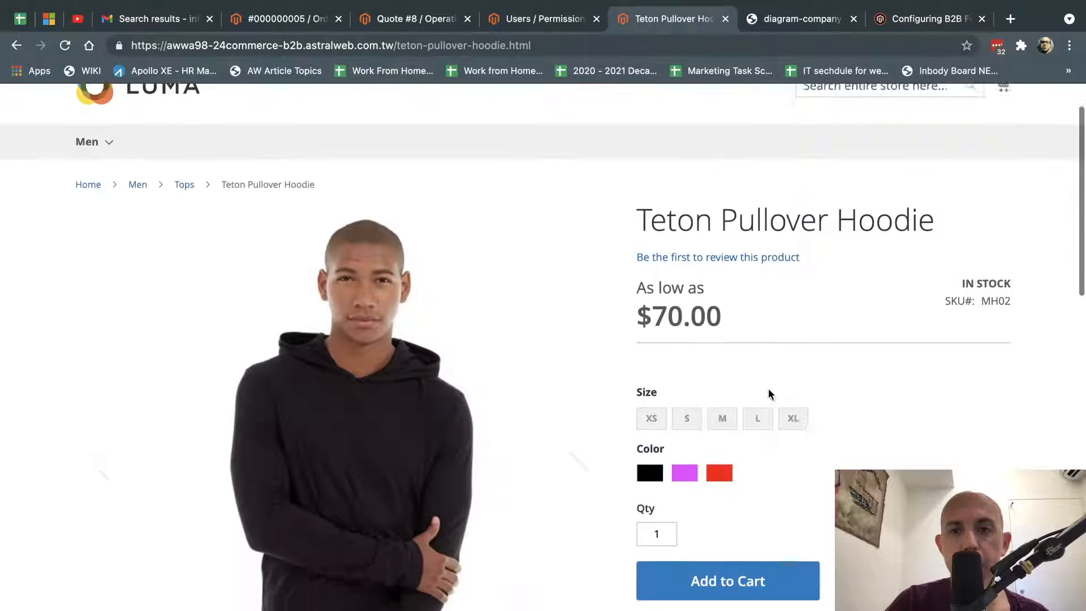
pyautogui.scroll(-2, 769, 388)
# Choose size M and Red, and save it to a new requisition list named clothing.
pyautogui.click(722, 310)
pyautogui.click(721, 365)
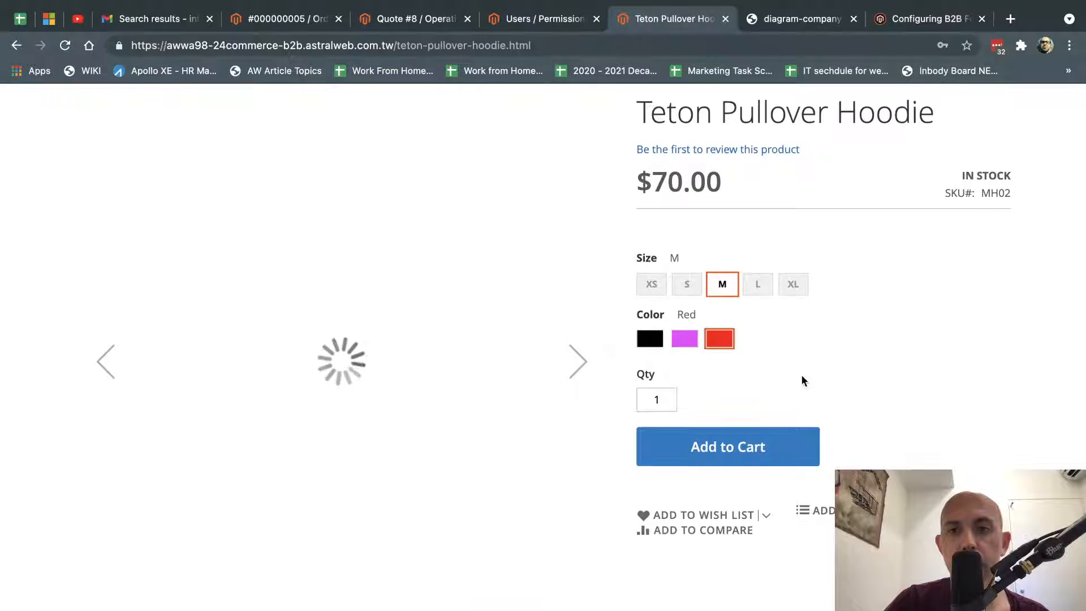
pyautogui.click(817, 511)
pyautogui.click(815, 536)
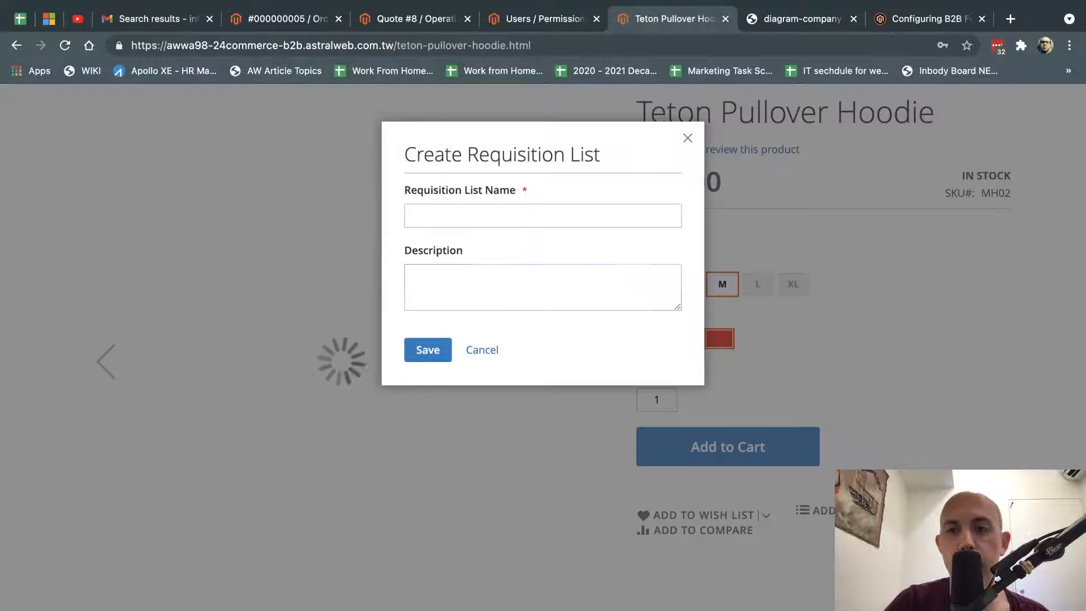
pyautogui.click(546, 216)
pyautogui.write('clothing')
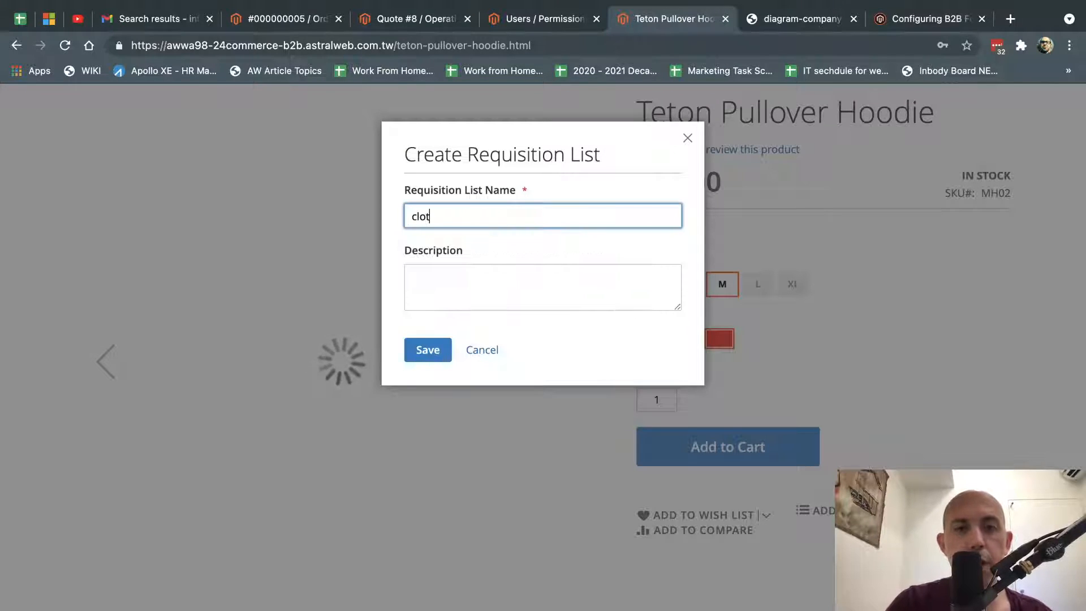
pyautogui.click(431, 347)
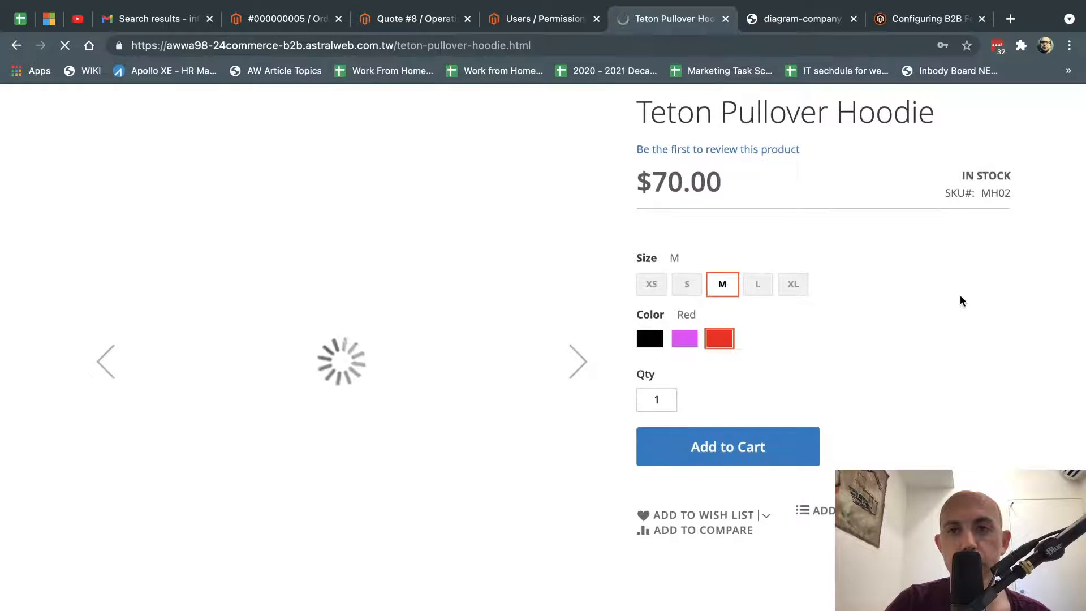
pyautogui.scroll(3, 960, 300)
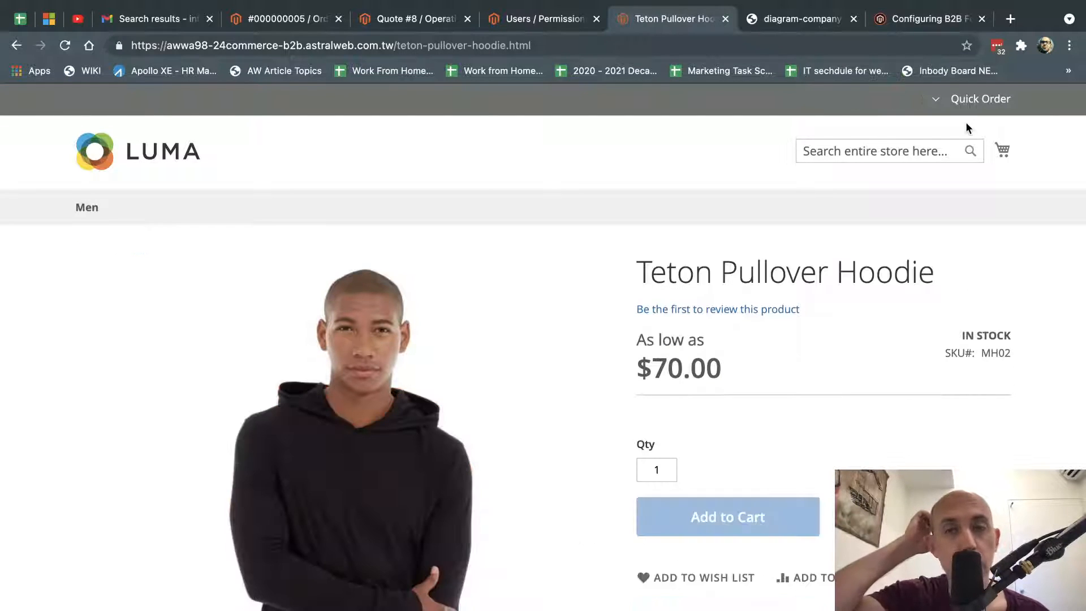
# Go to My Account > My Requisition Lists and open the clothing list.
pyautogui.click(935, 101)
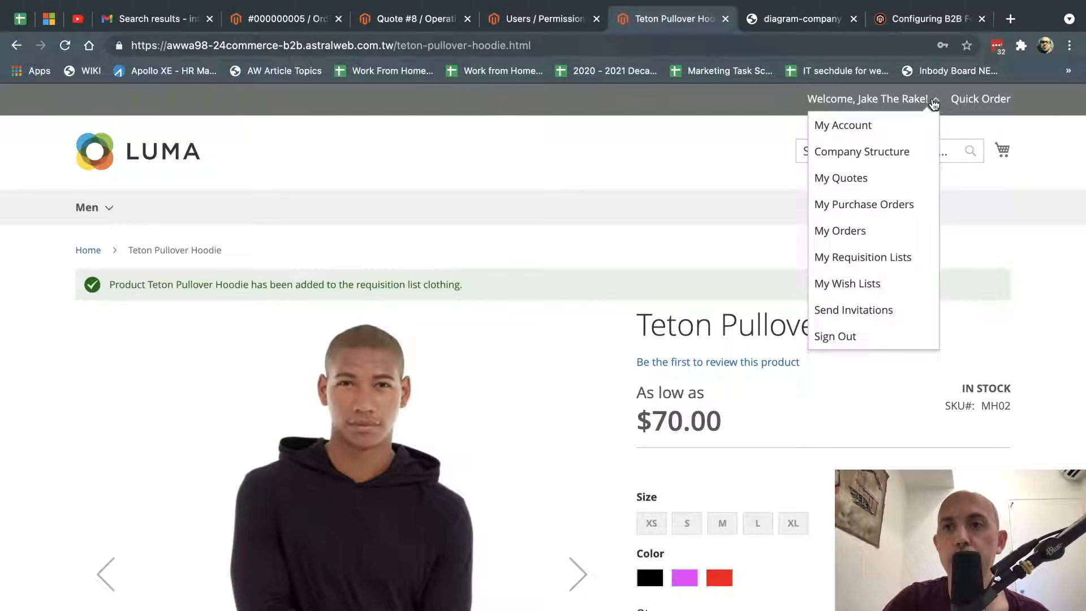
pyautogui.click(889, 125)
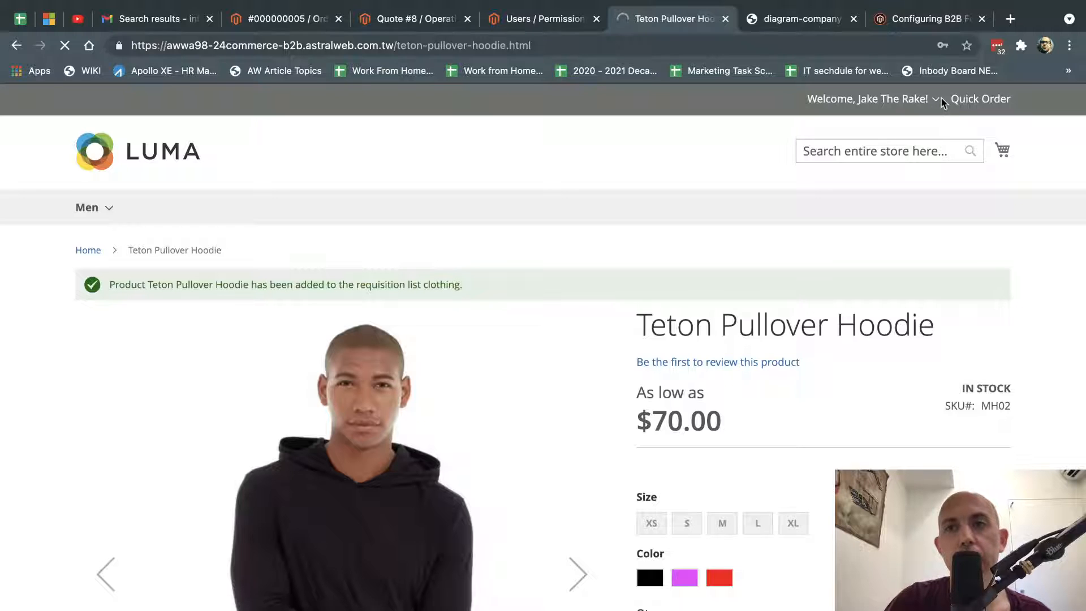
pyautogui.scroll(-1, 272, 380)
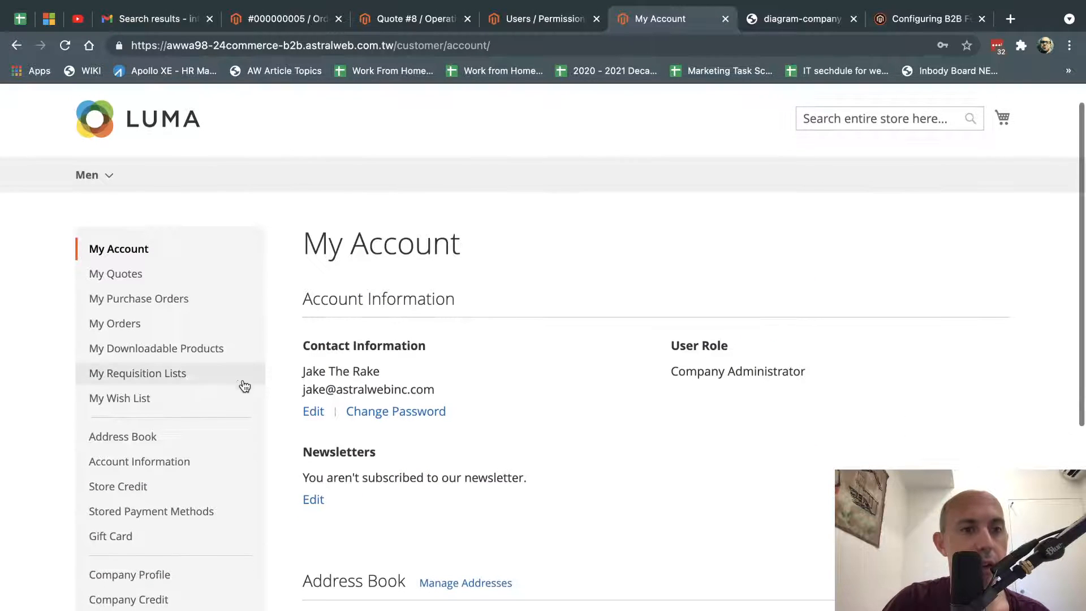
pyautogui.click(190, 378)
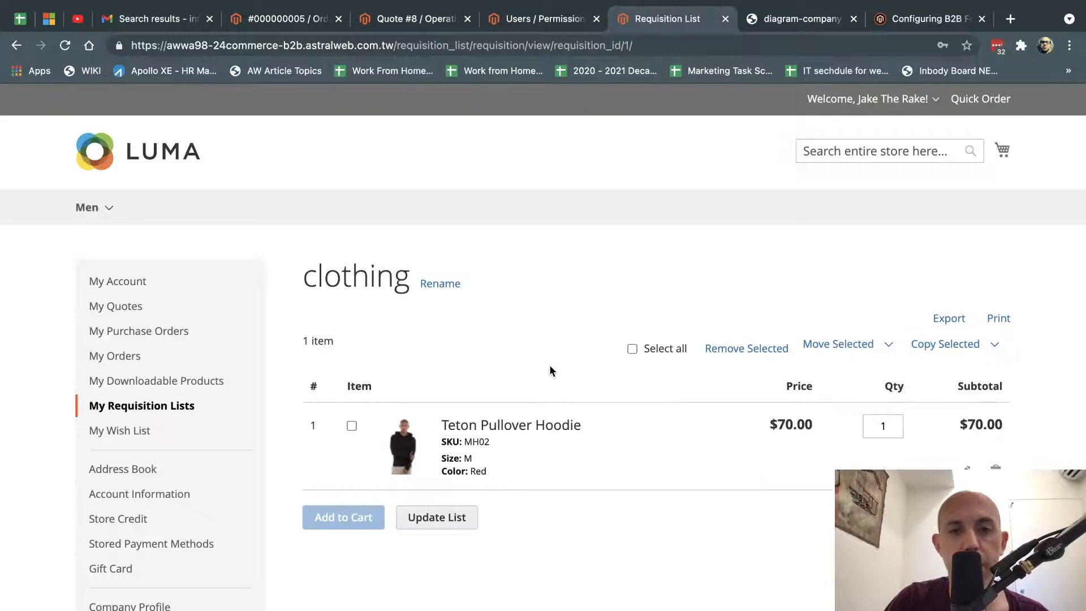
pyautogui.scroll(-3, 549, 365)
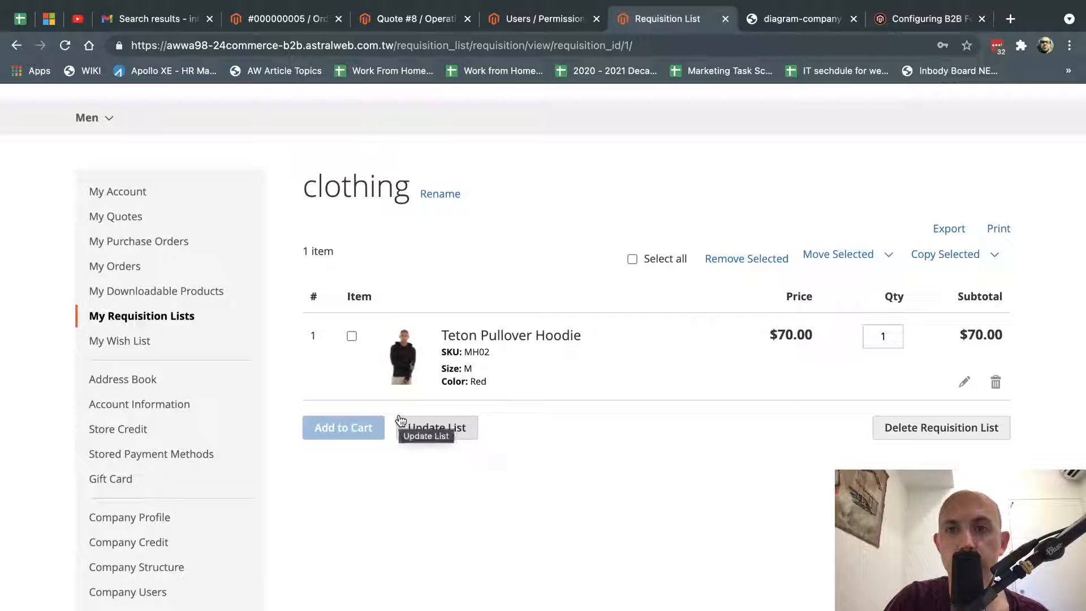
# Tick the Teton Pullover Hoodie item in the clothing requisition list.
pyautogui.click(351, 336)
pyautogui.click(432, 432)
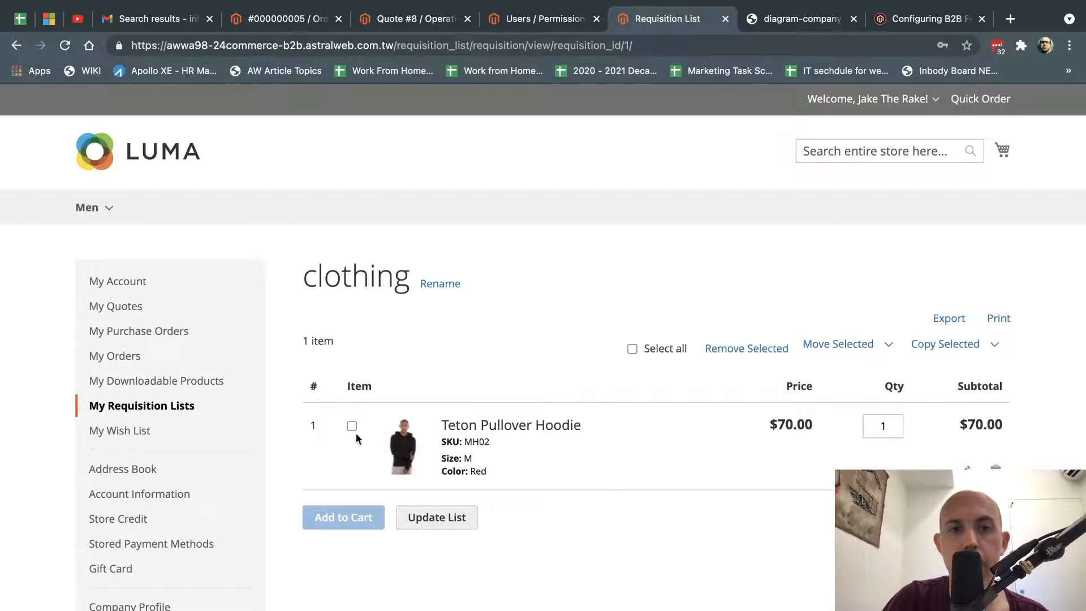
pyautogui.click(351, 426)
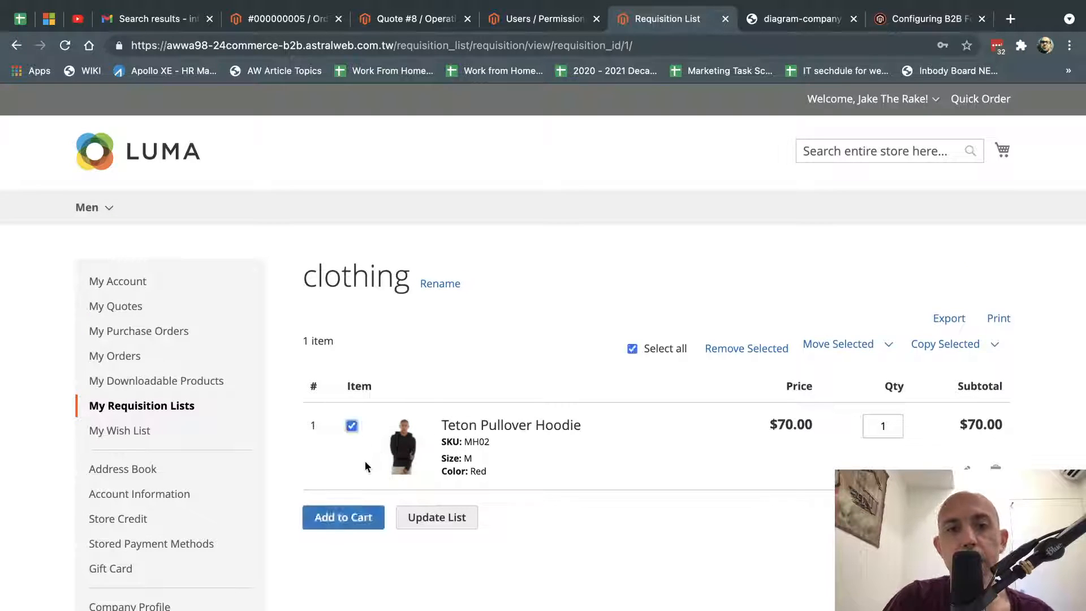
pyautogui.click(646, 356)
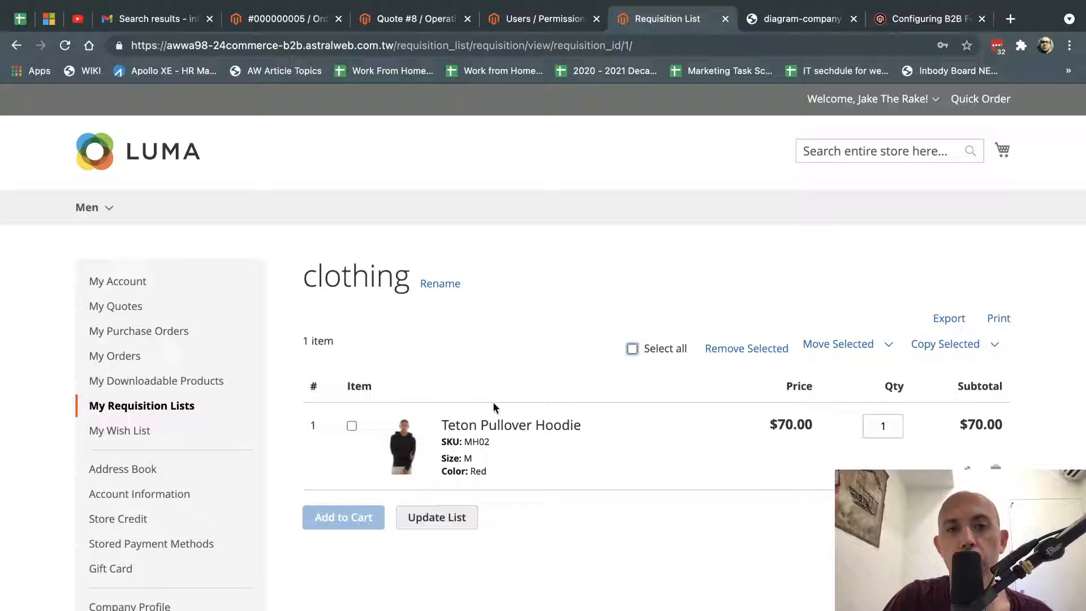
pyautogui.click(351, 426)
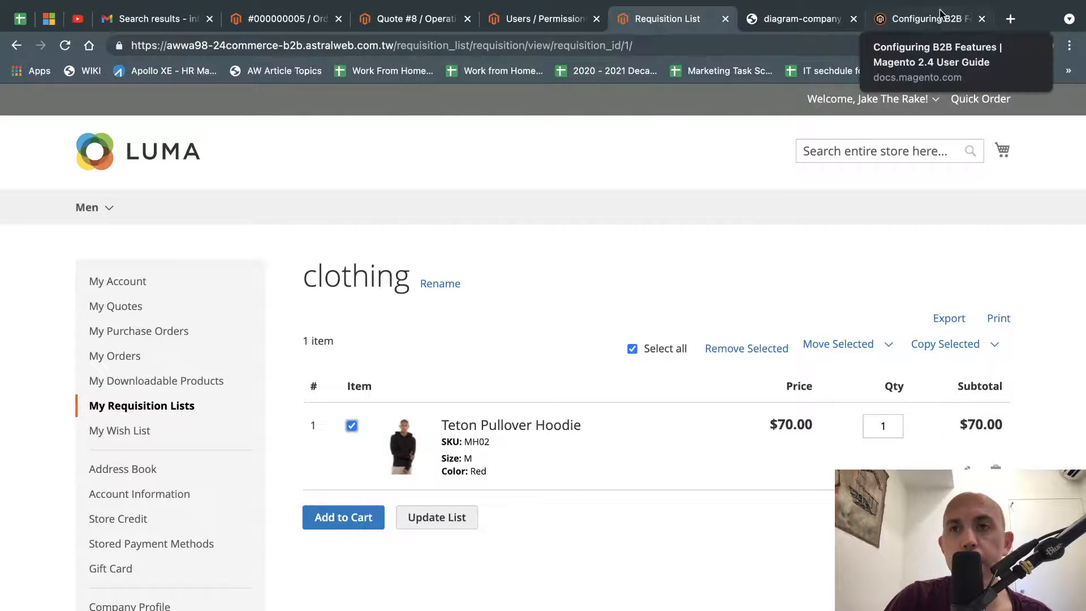
# Mark Purchase Orders in the B2B features guide, then add the hoodie to the cart.
pyautogui.click(928, 21)
pyautogui.moveTo(396, 466); pyautogui.dragTo(245, 482)
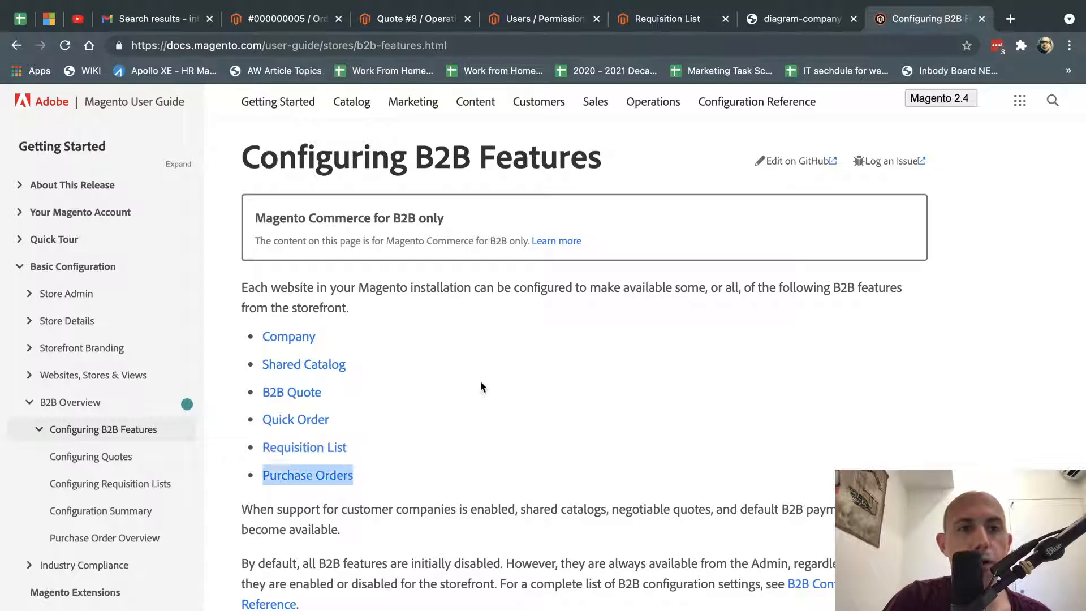
pyautogui.click(649, 19)
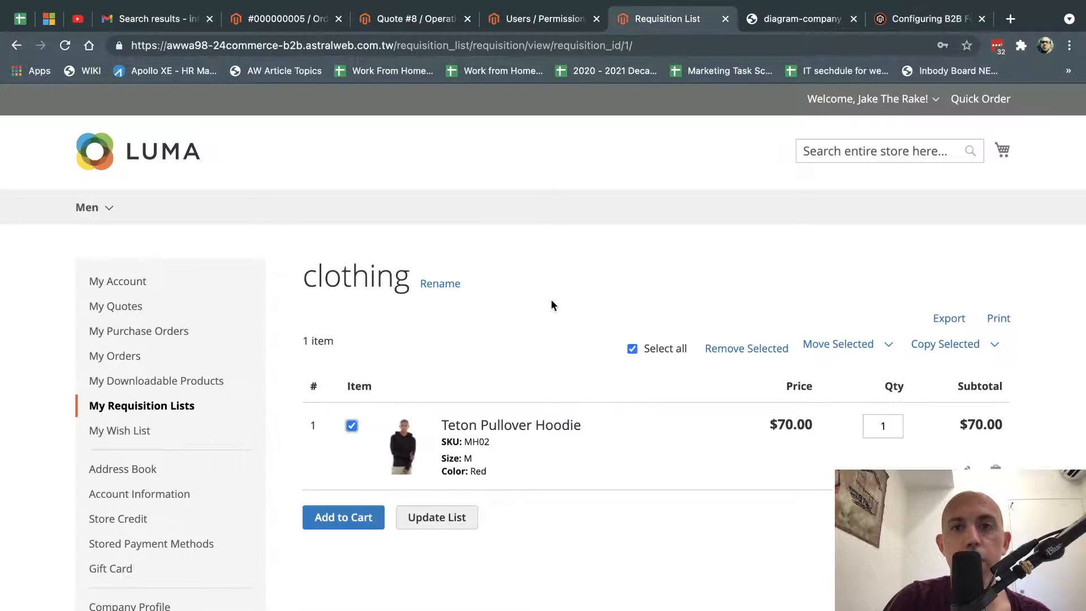
pyautogui.click(347, 517)
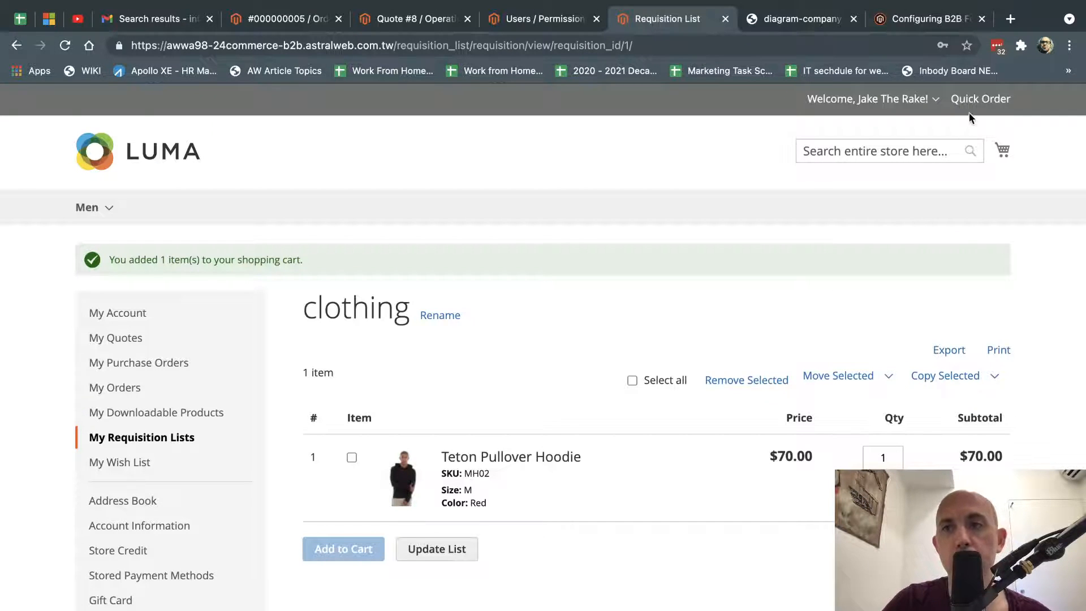
# Check out the cart with $5.00 Flat Rate shipping.
pyautogui.click(983, 150)
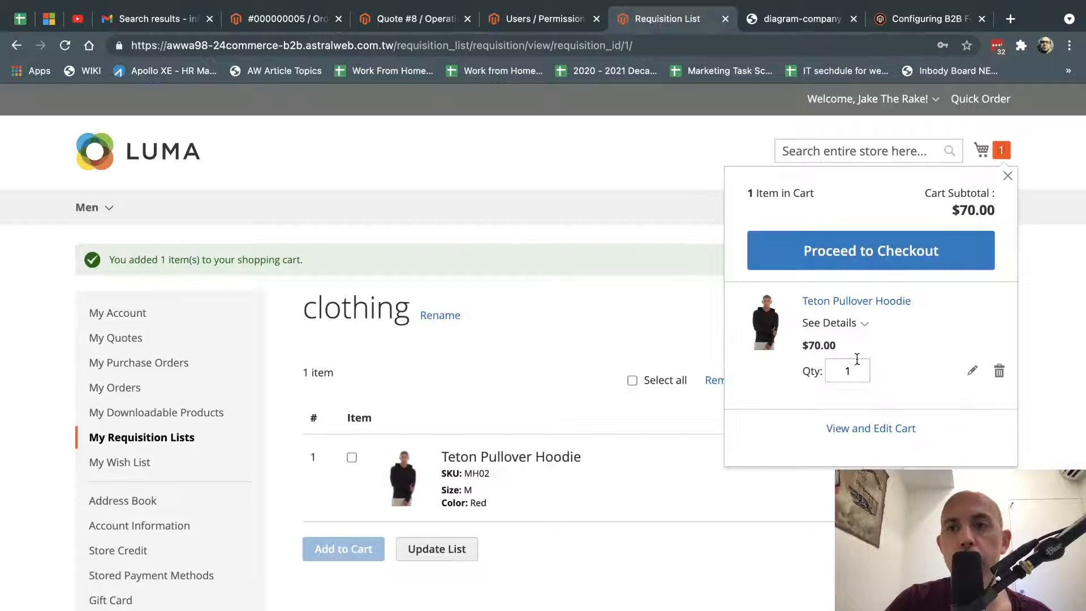
pyautogui.click(894, 254)
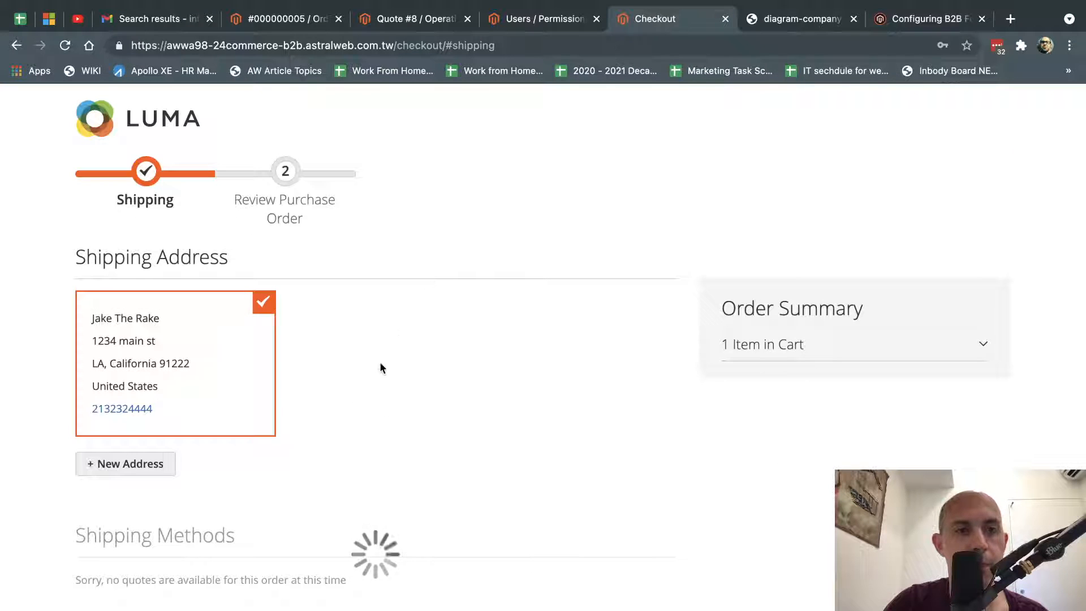
pyautogui.scroll(-3, 381, 368)
pyautogui.scroll(-3, 381, 368)
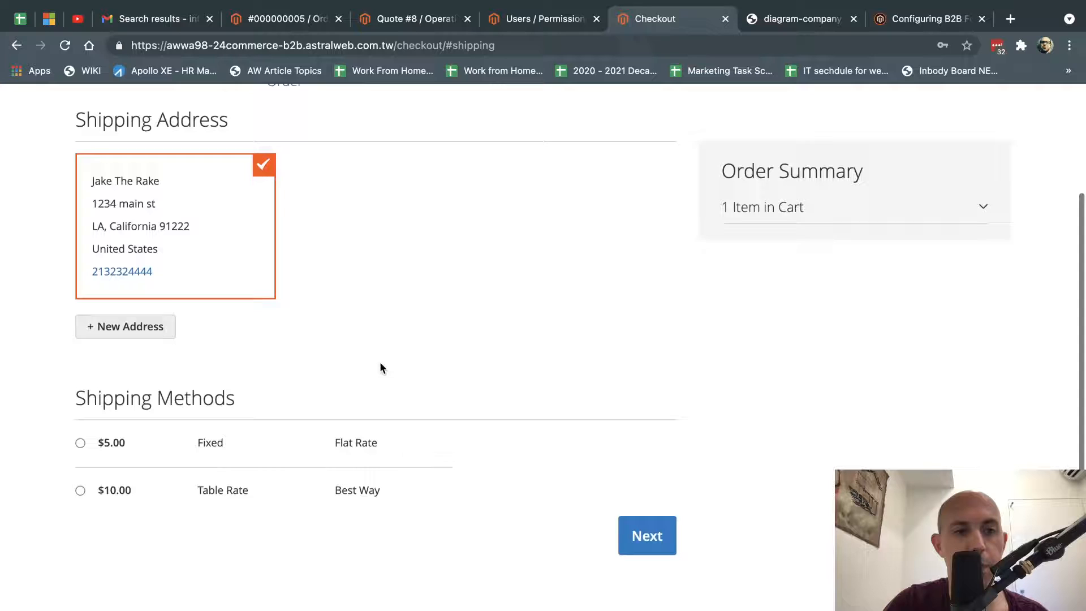
pyautogui.click(80, 447)
pyautogui.click(641, 542)
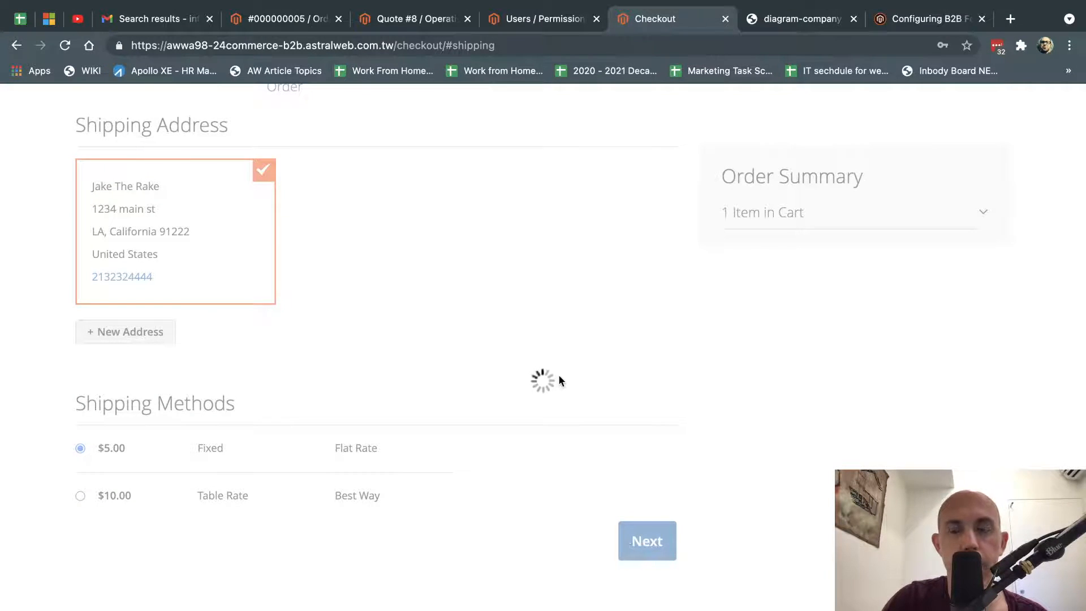
# Pay on account, enter reference SO245453543, and place the $75.00 purchase order.
pyautogui.click(161, 330)
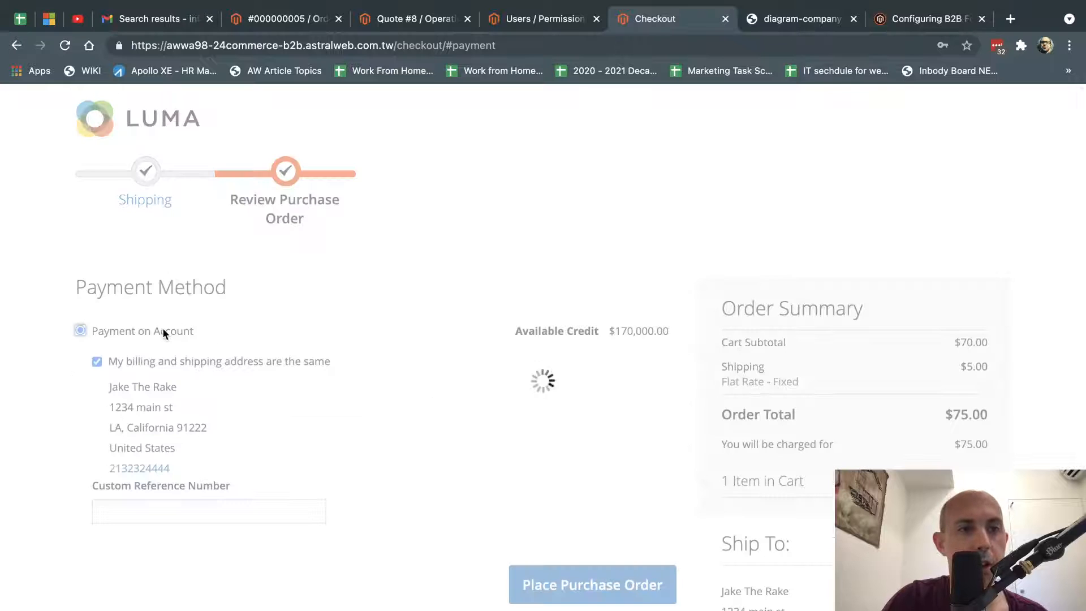
pyautogui.scroll(-1, 261, 365)
pyautogui.click(221, 474)
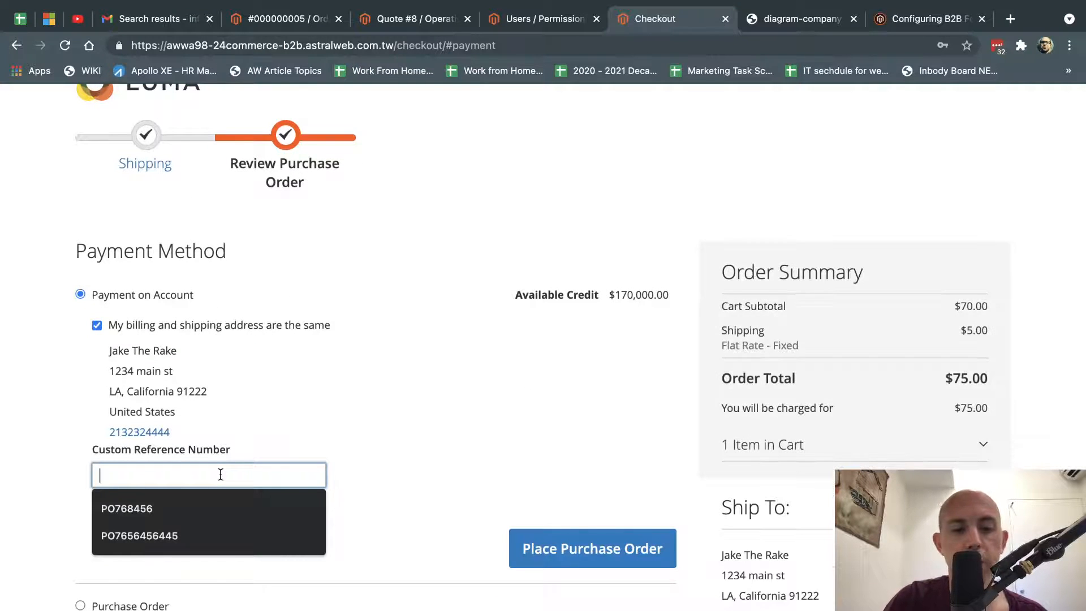
pyautogui.write('SO245453543')
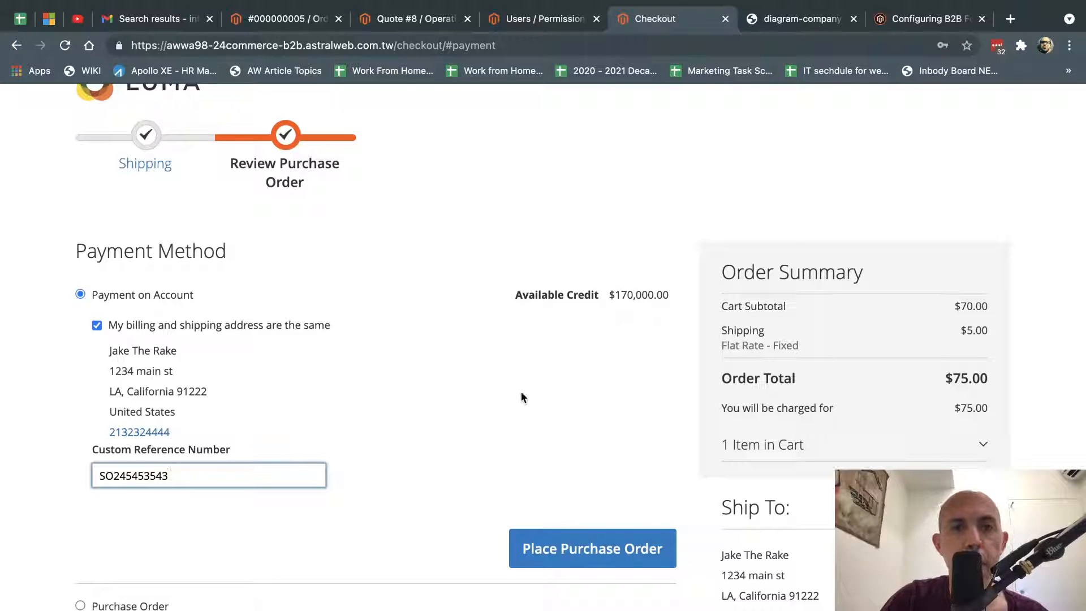
pyautogui.click(521, 397)
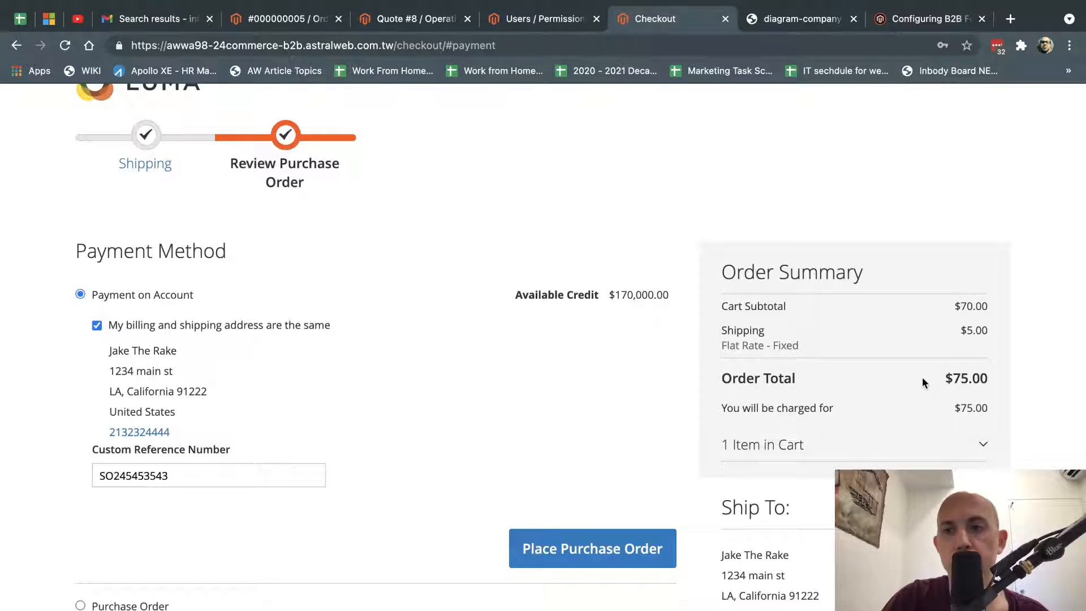
pyautogui.moveTo(922, 377); pyautogui.dragTo(1000, 380)
pyautogui.click(578, 549)
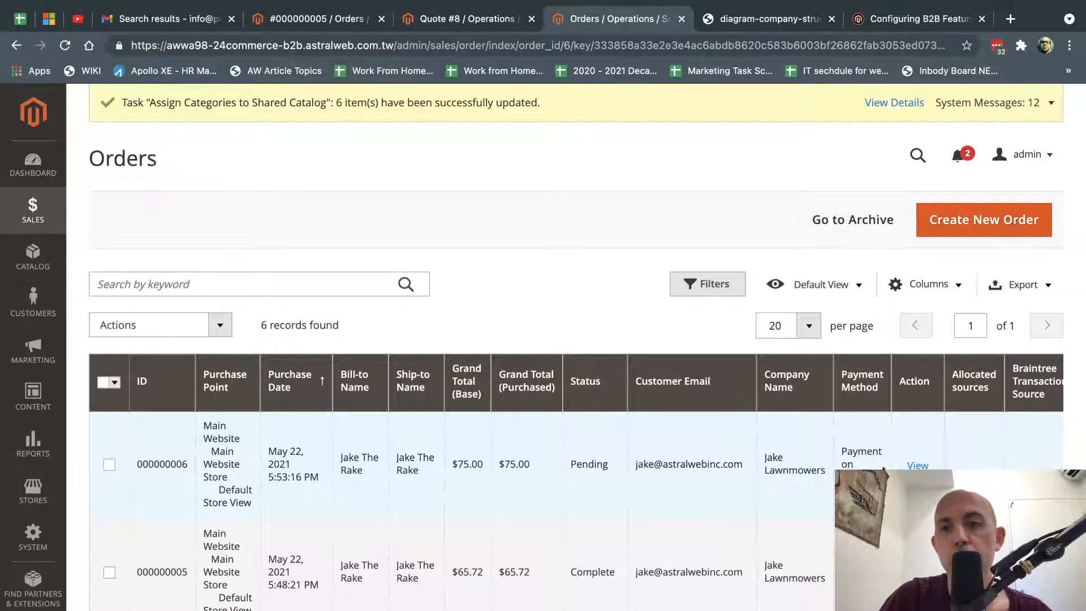
# Open order #000000006 and read the notice: $50,000.00 credit limit exceeded by $119,925.00 outstanding balance.
pyautogui.click(919, 466)
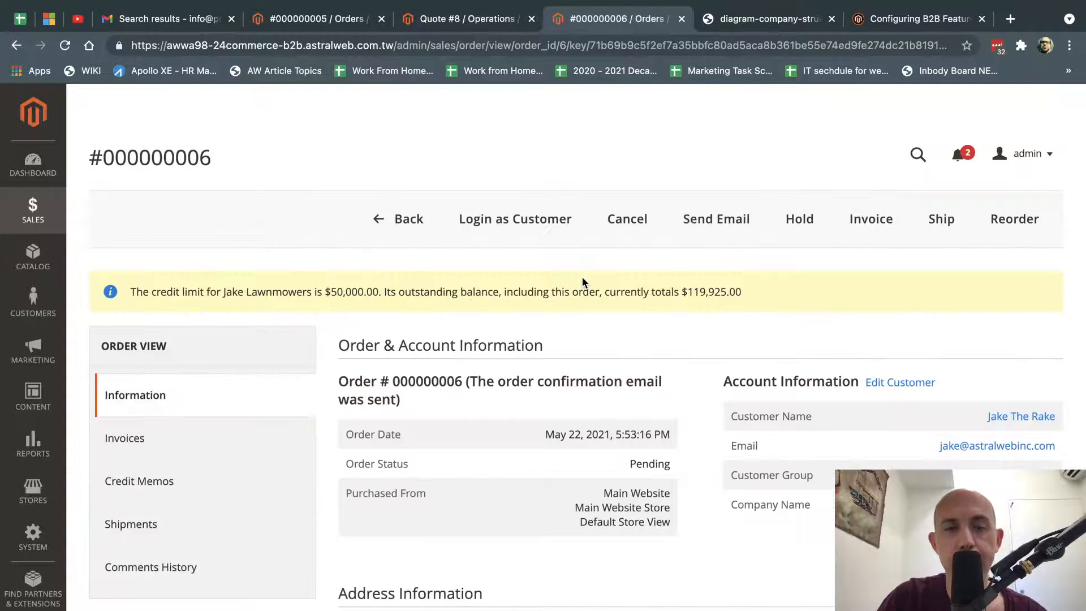
pyautogui.tripleClick(401, 295)
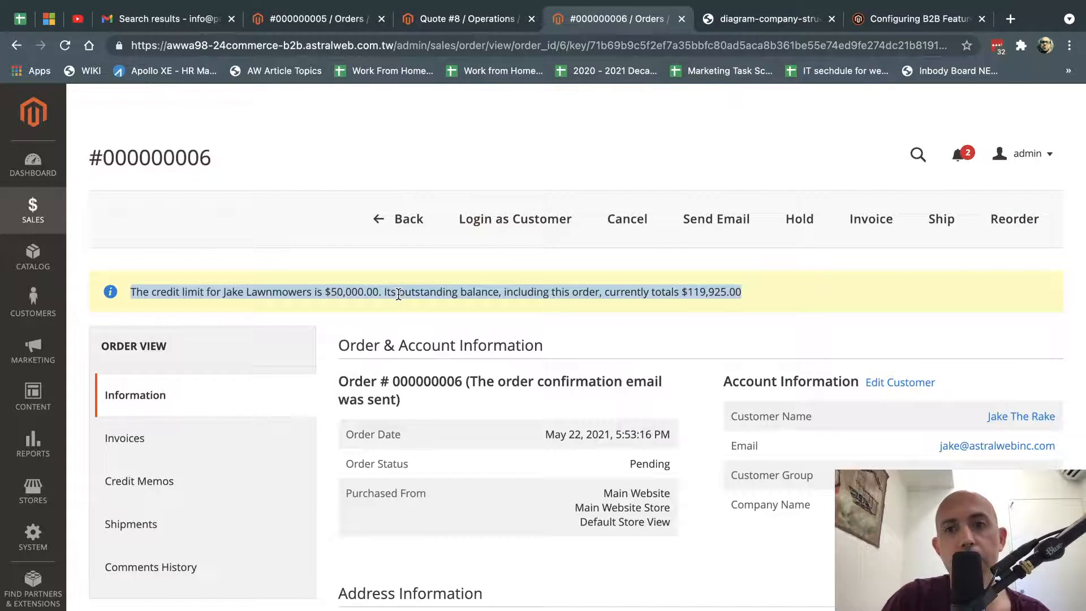
pyautogui.moveTo(601, 291); pyautogui.dragTo(753, 287)
pyautogui.click(753, 287)
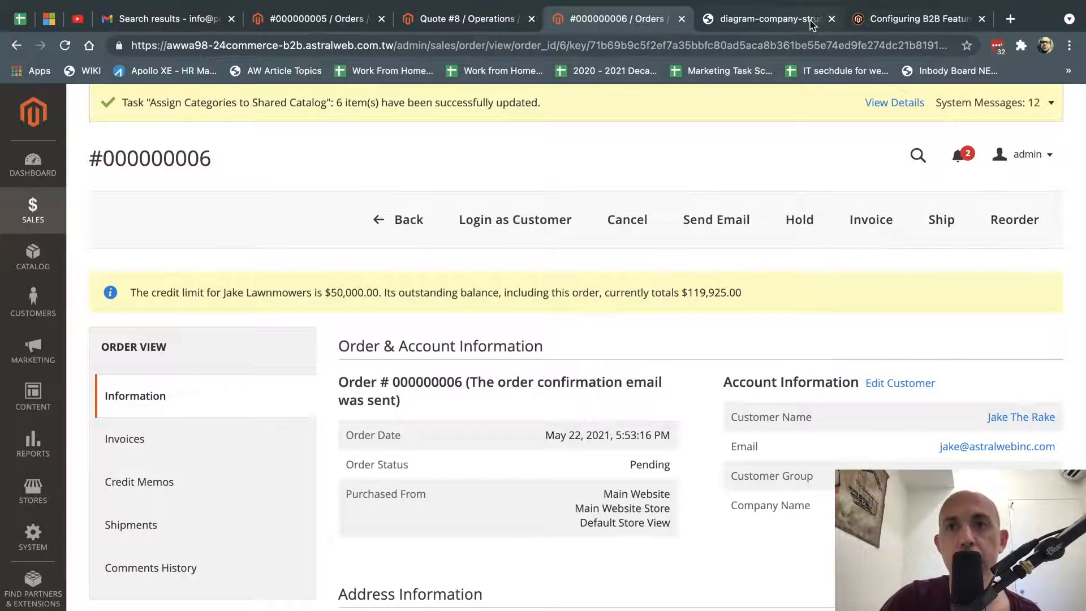
pyautogui.click(917, 19)
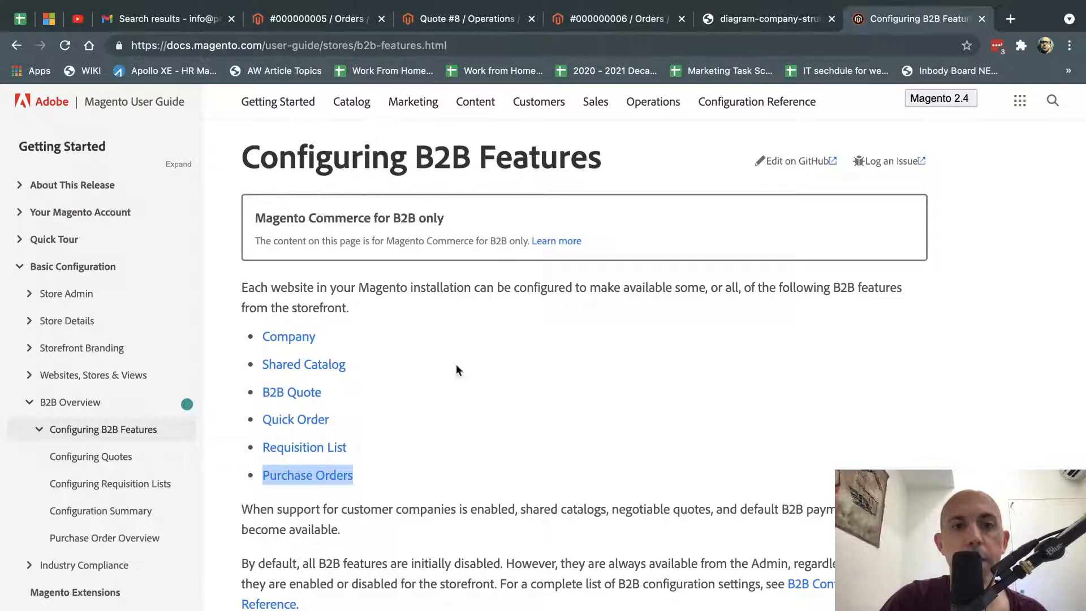
pyautogui.moveTo(381, 474); pyautogui.dragTo(271, 338)
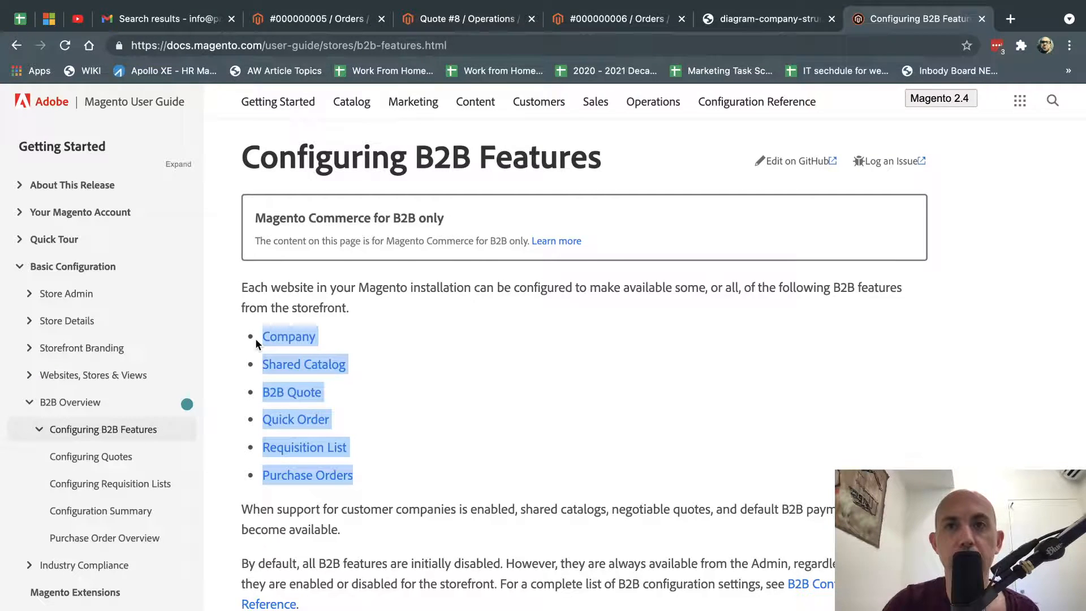
pyautogui.click(599, 22)
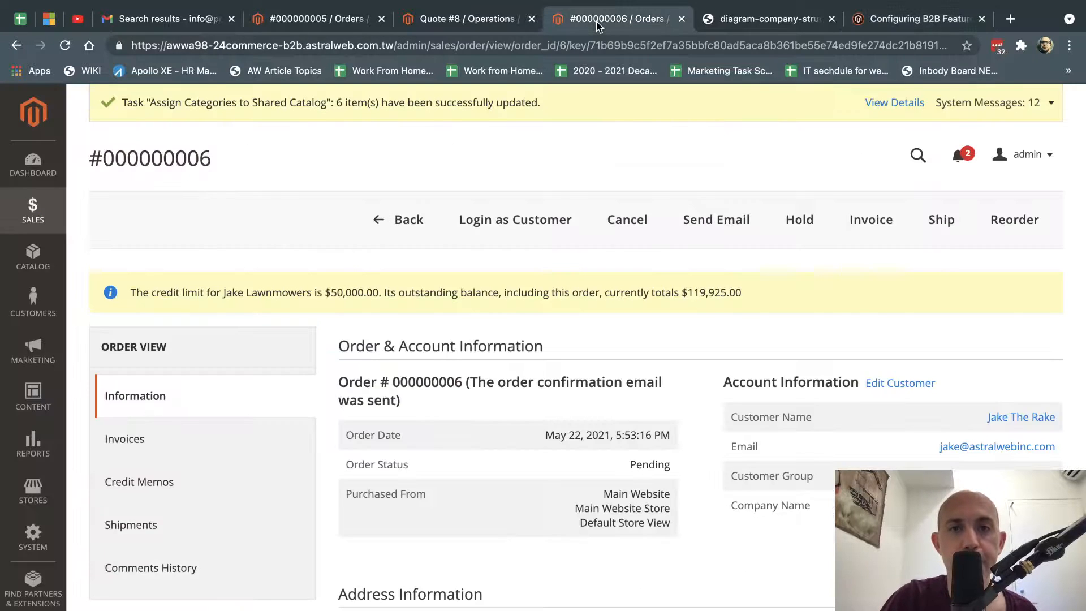
# Show General > B2B Features in Stores Configuration and verify Company, Quote, Quick Order, Requisition List and Purchase Orders are enabled.
pyautogui.click(44, 495)
pyautogui.click(167, 243)
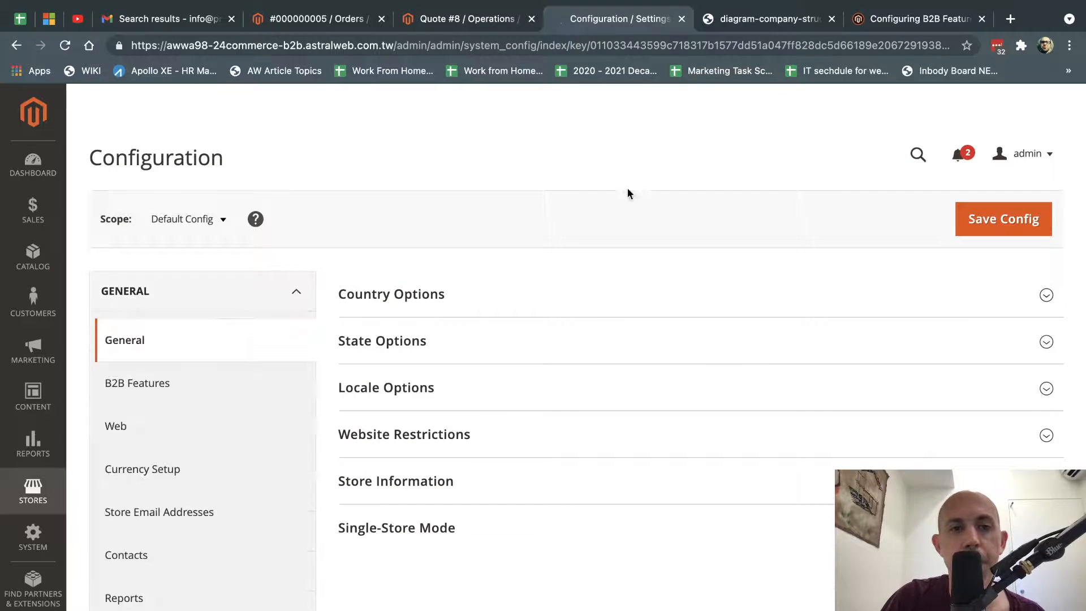
pyautogui.click(149, 382)
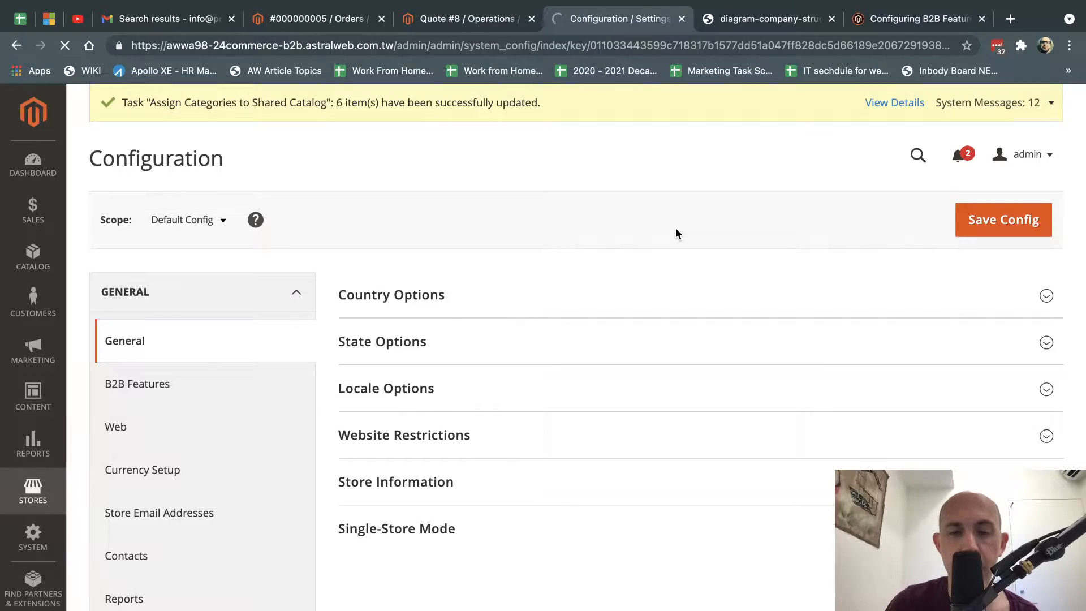
pyautogui.scroll(-3, 757, 387)
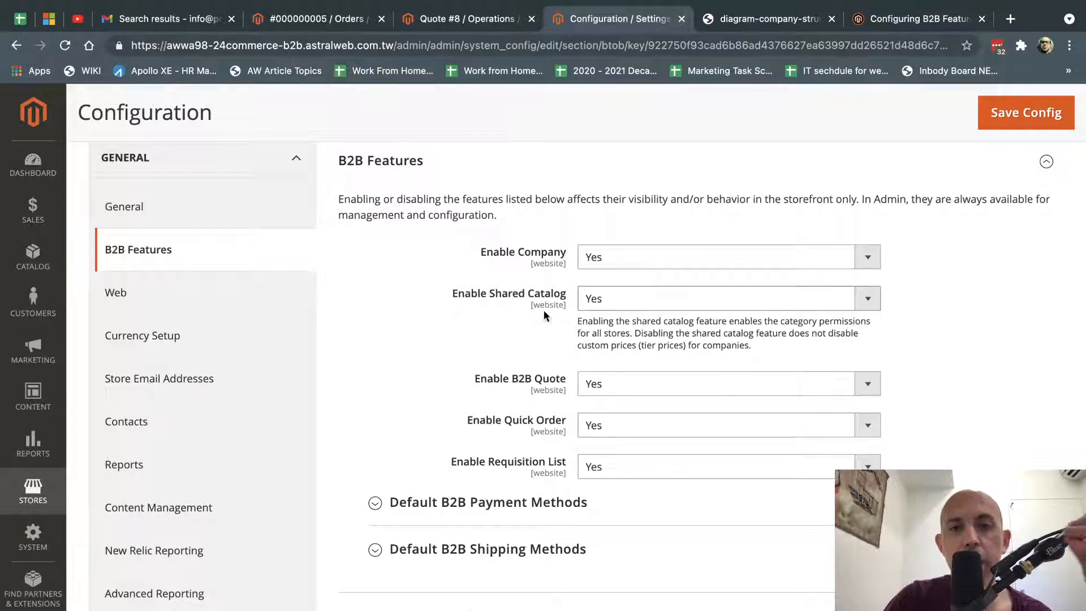
pyautogui.scroll(-4, 538, 467)
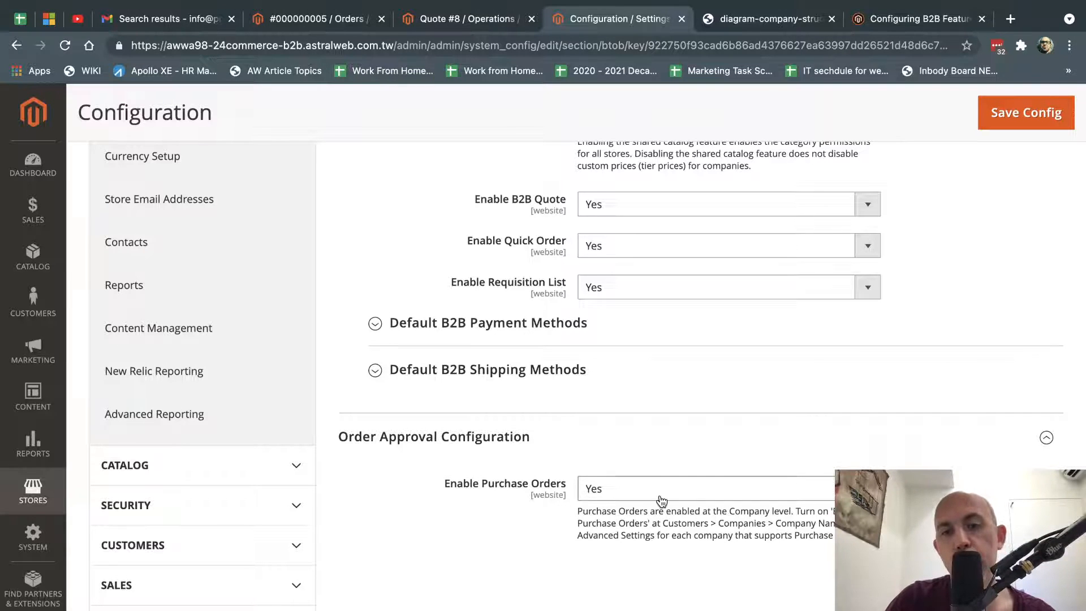
pyautogui.scroll(3, 660, 502)
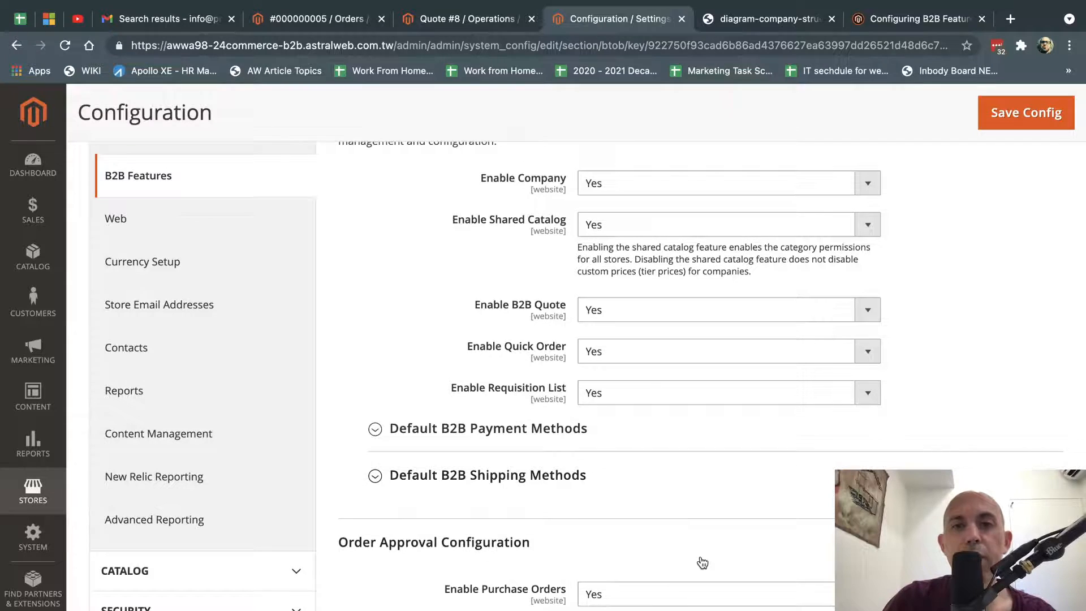
pyautogui.scroll(1, 701, 561)
pyautogui.scroll(-1, 700, 562)
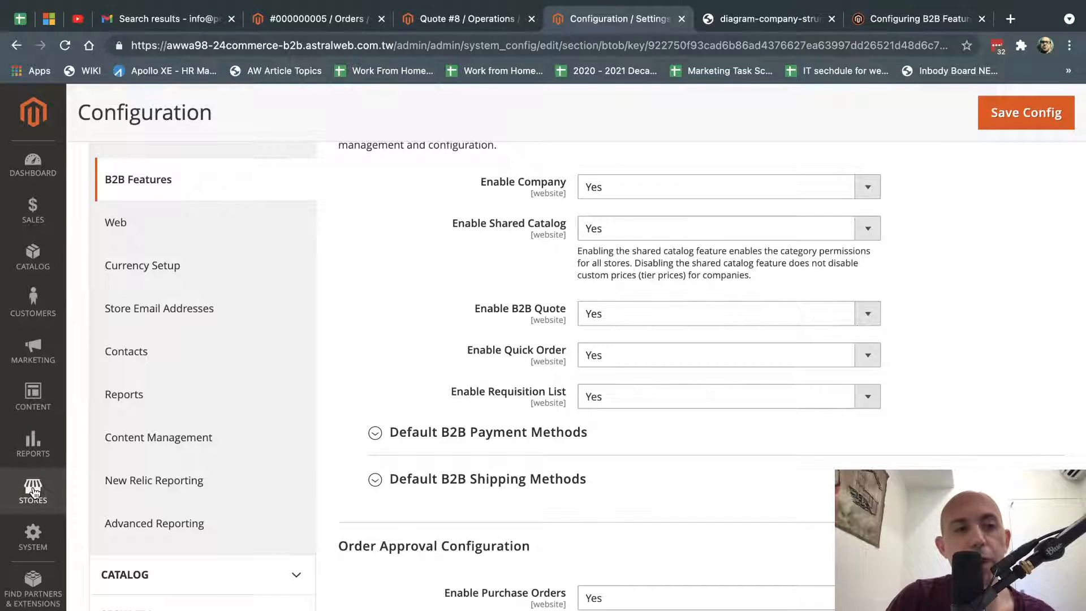
# Go to Marketing > Email Templates and start a new template.
pyautogui.click(33, 350)
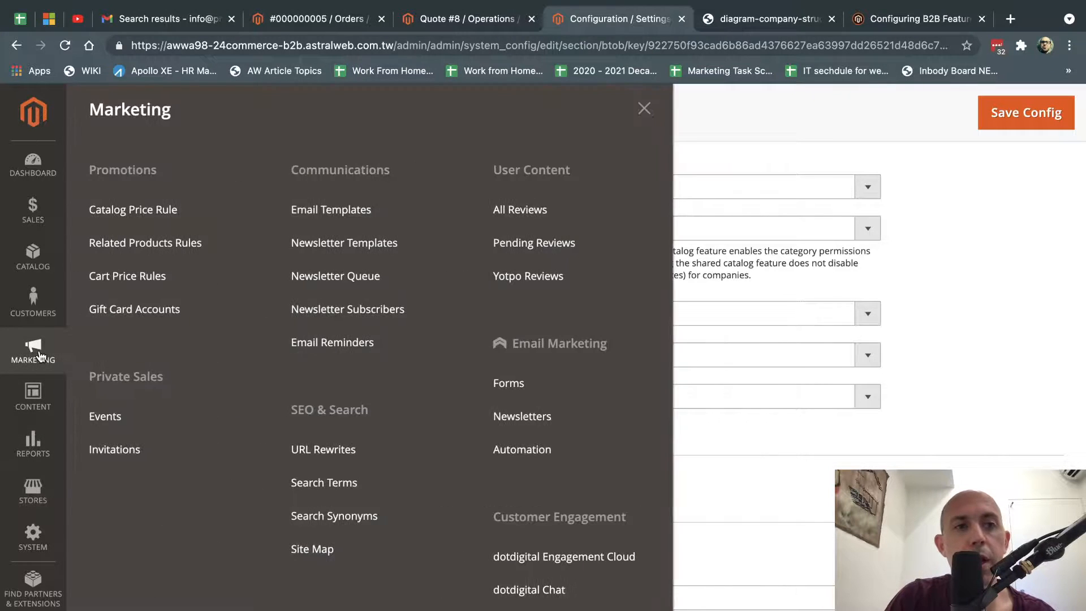
pyautogui.click(379, 209)
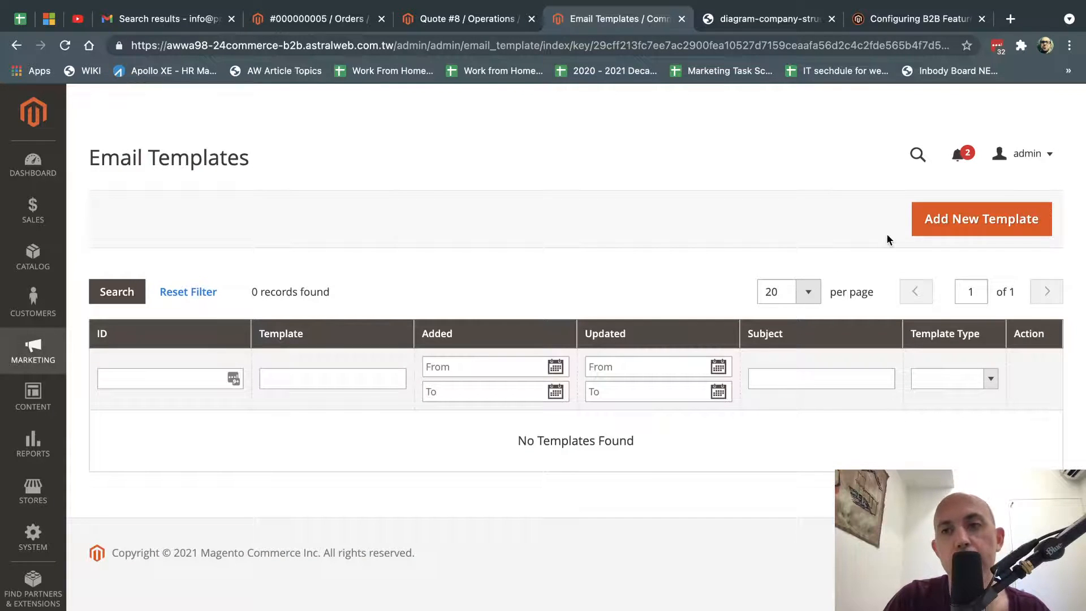
pyautogui.click(951, 221)
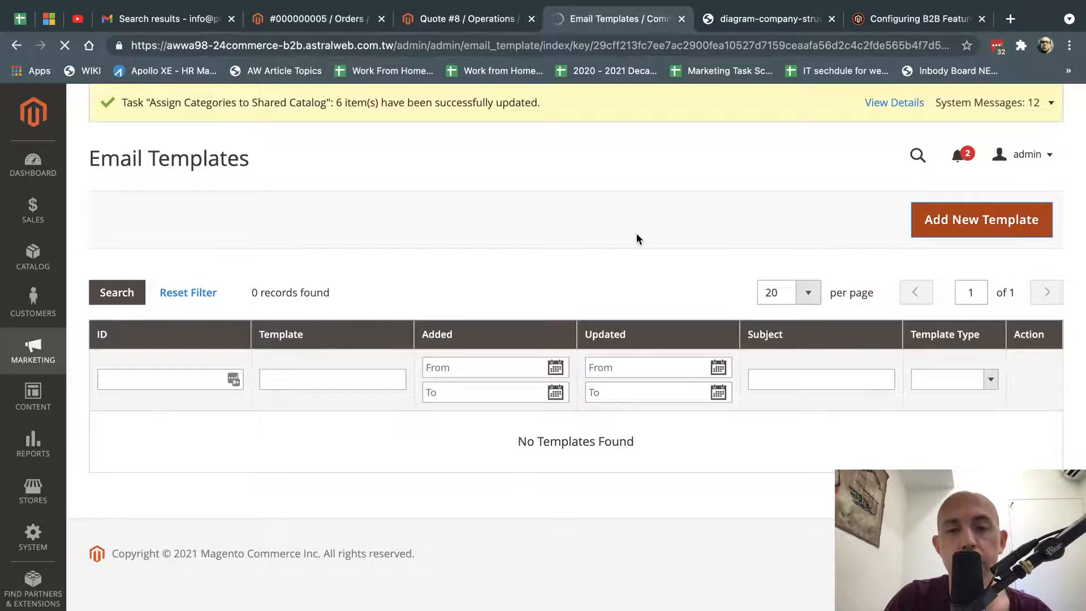
# Browse the default templates in the Template dropdown without choosing one.
pyautogui.click(501, 325)
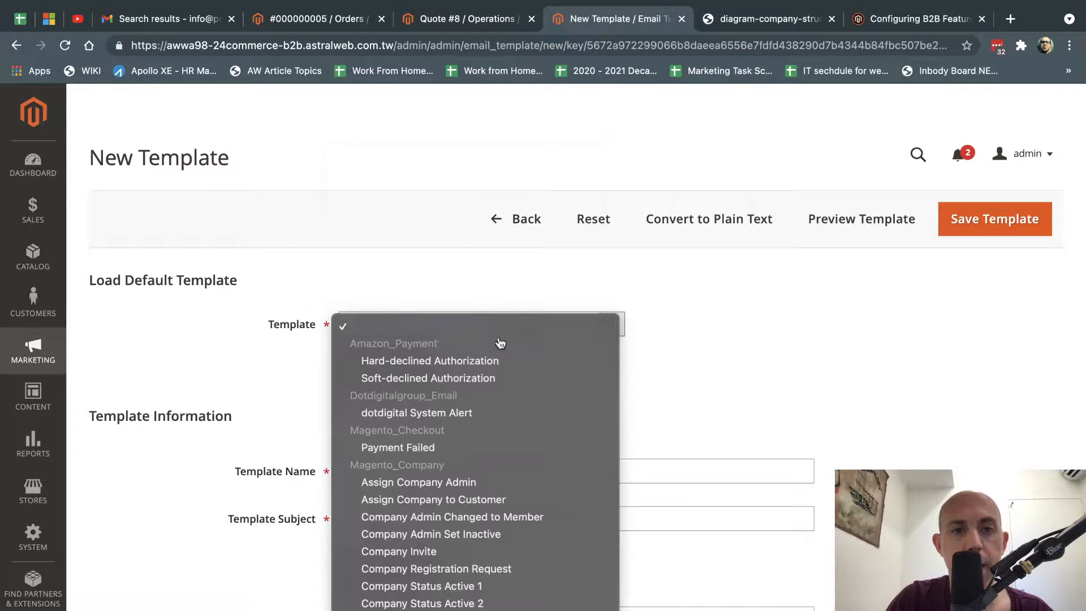
pyautogui.scroll(-5, 500, 342)
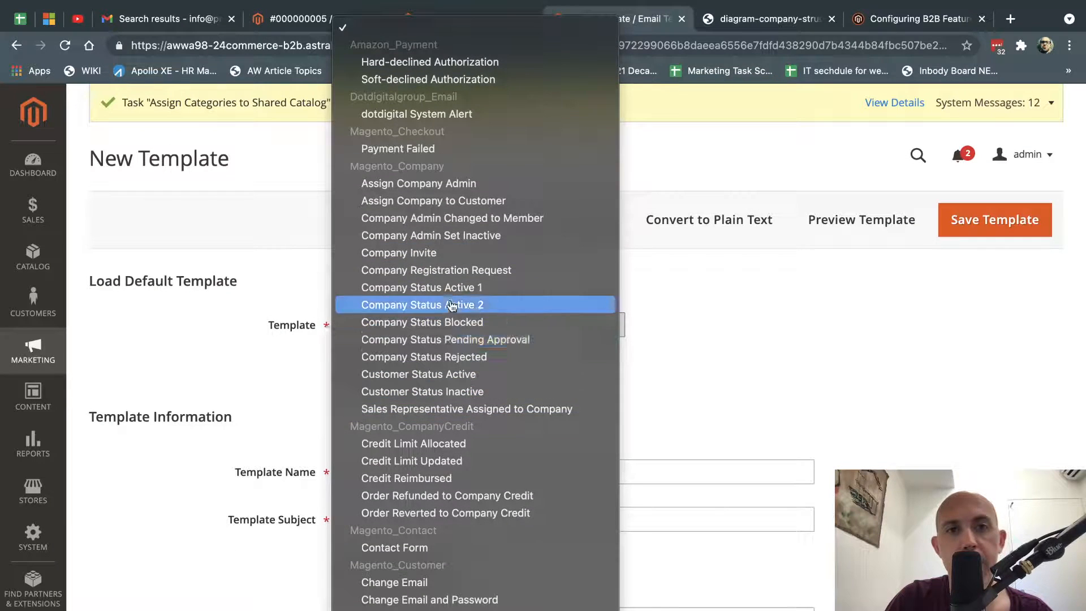
pyautogui.scroll(-10, 474, 355)
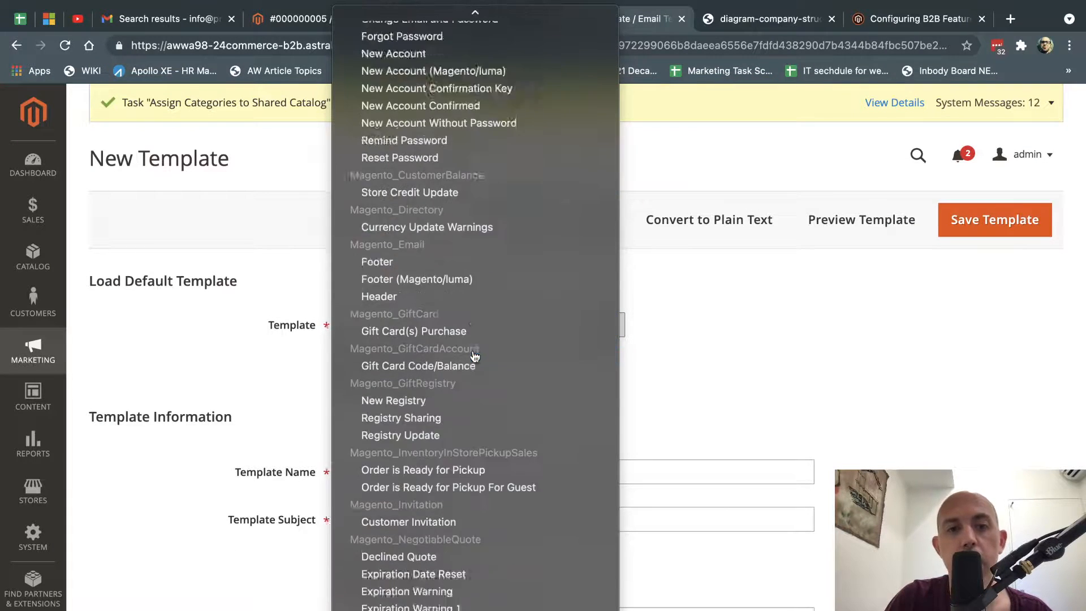
pyautogui.scroll(-5, 474, 355)
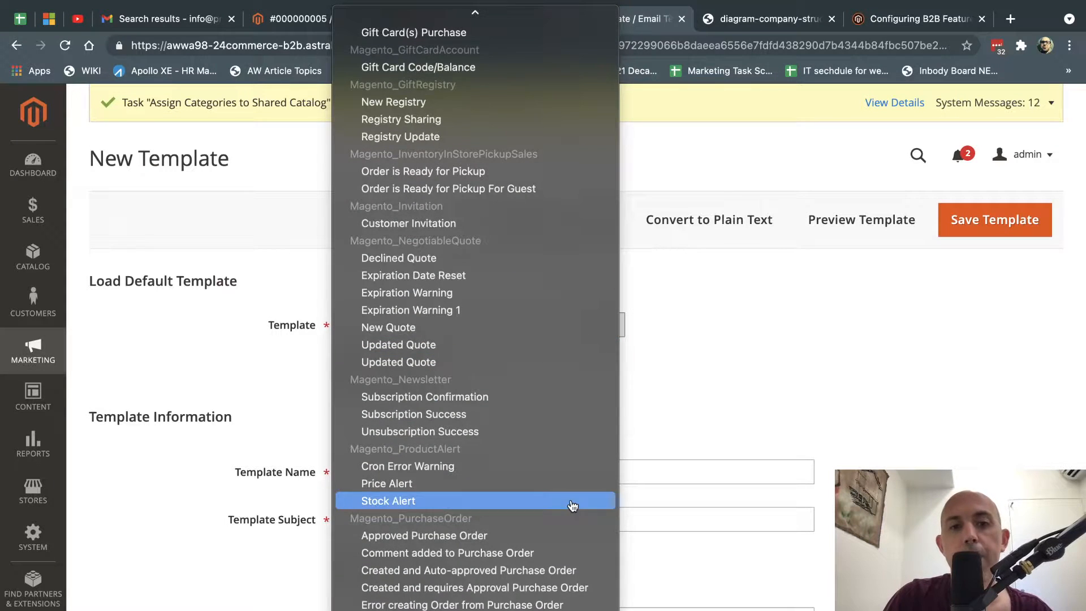
pyautogui.scroll(-4, 566, 430)
pyautogui.click(889, 433)
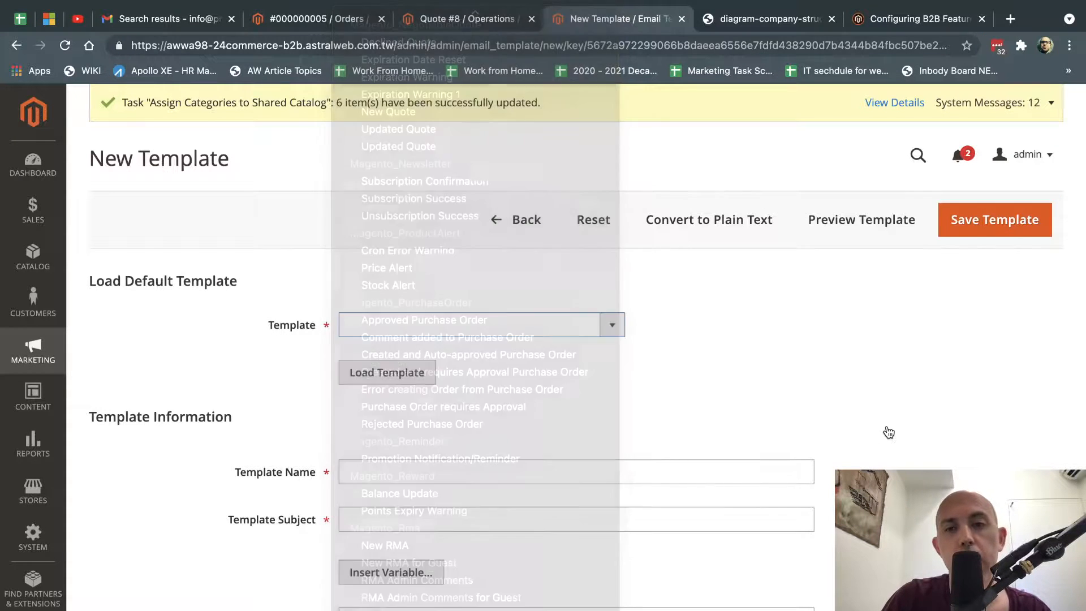